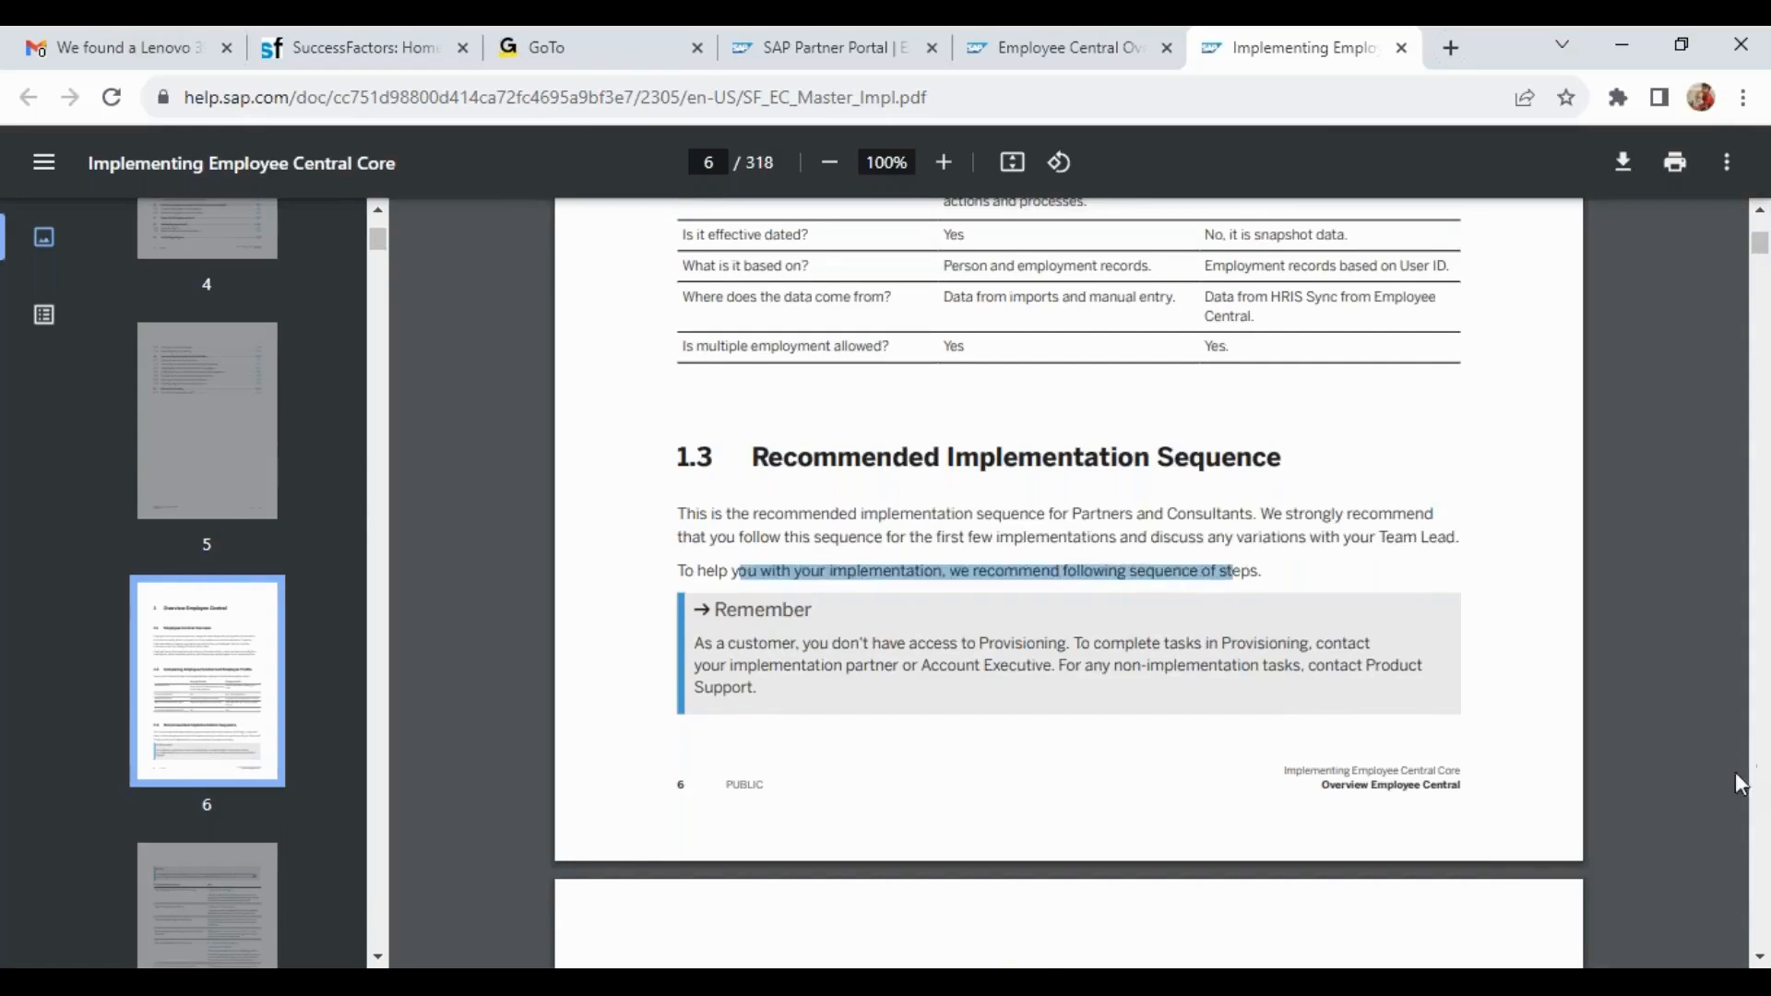
# Examine the recommended implementation sequence table in the Implementing Employee Central Core guide, from Step 1 through the optional setups on page 9.
pyautogui.click(1757, 933)
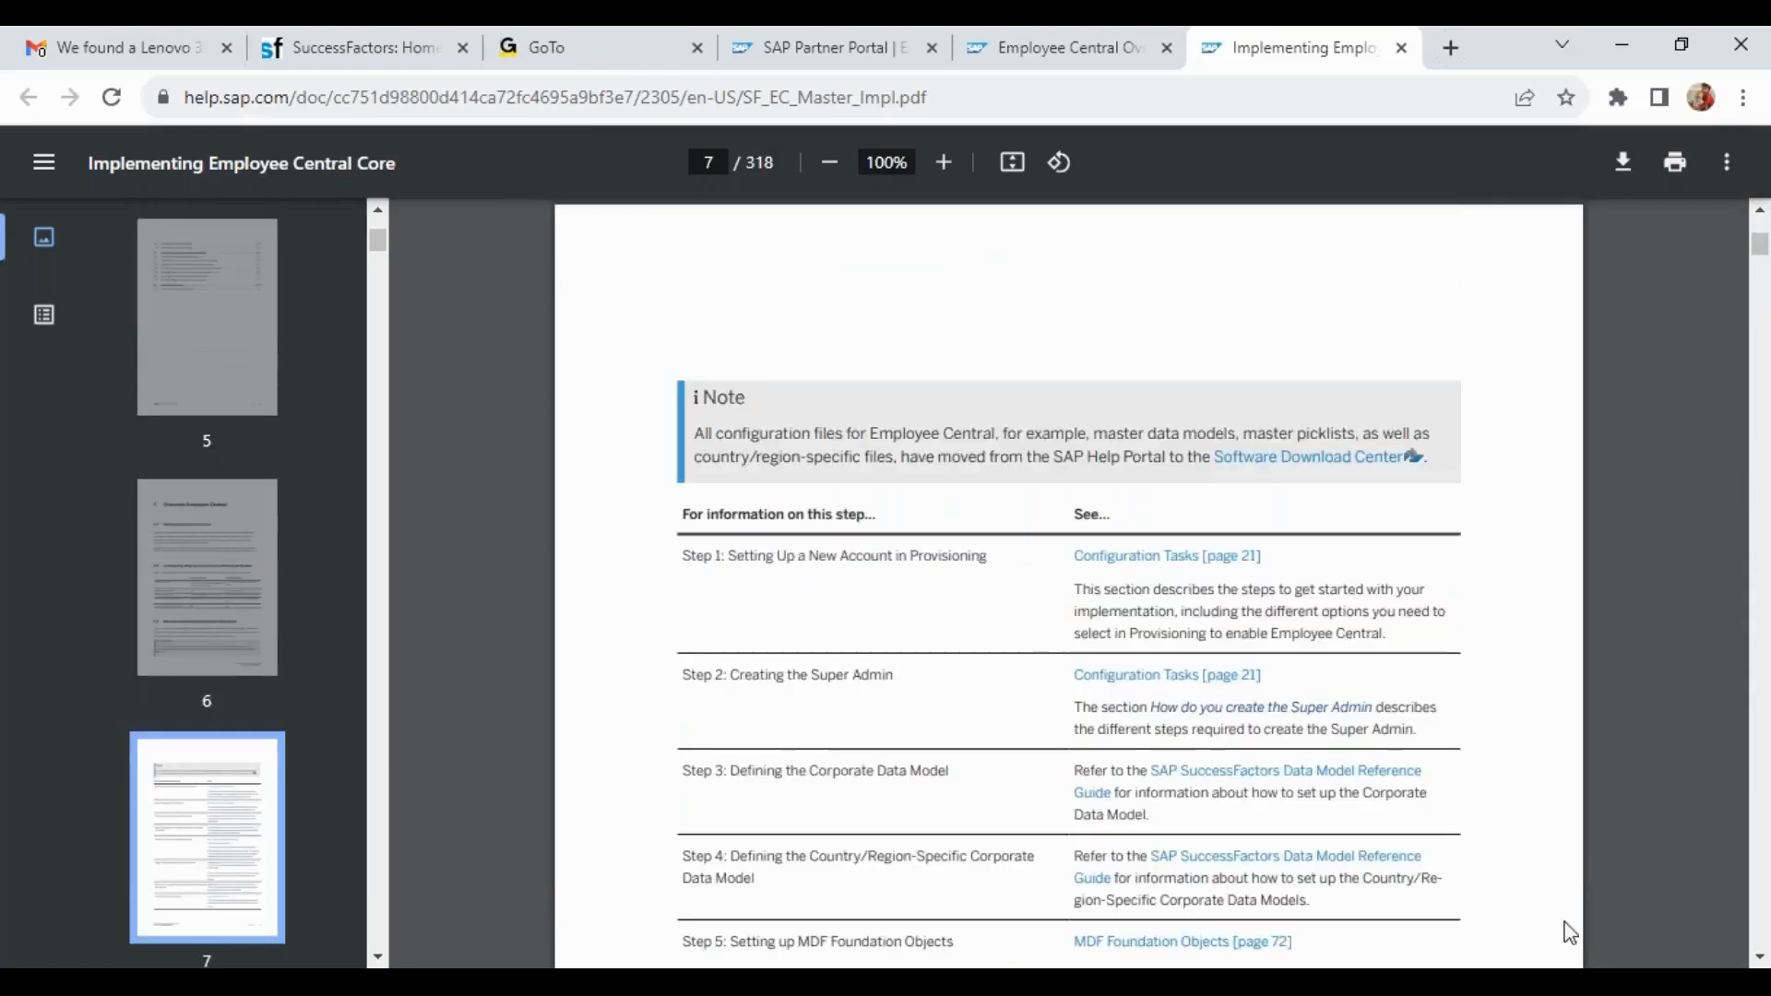
pyautogui.moveTo(724, 555); pyautogui.dragTo(996, 557)
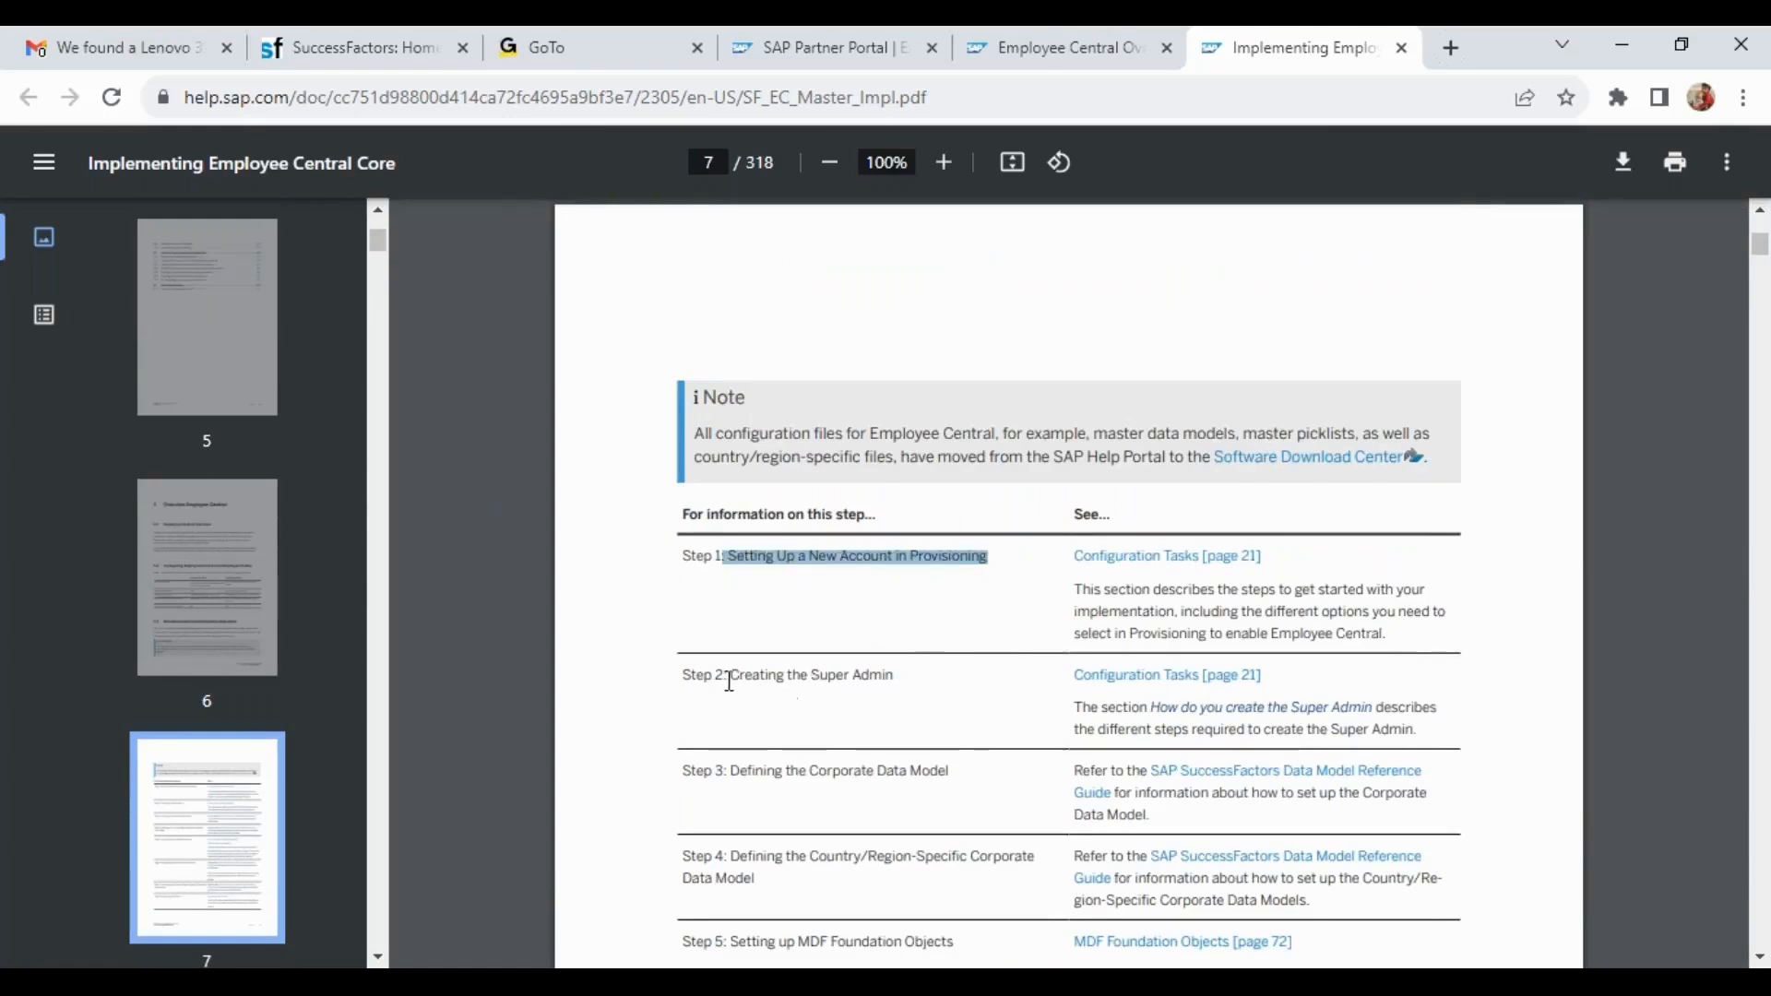
pyautogui.moveTo(724, 675); pyautogui.dragTo(890, 680)
pyautogui.moveTo(788, 771); pyautogui.dragTo(952, 771)
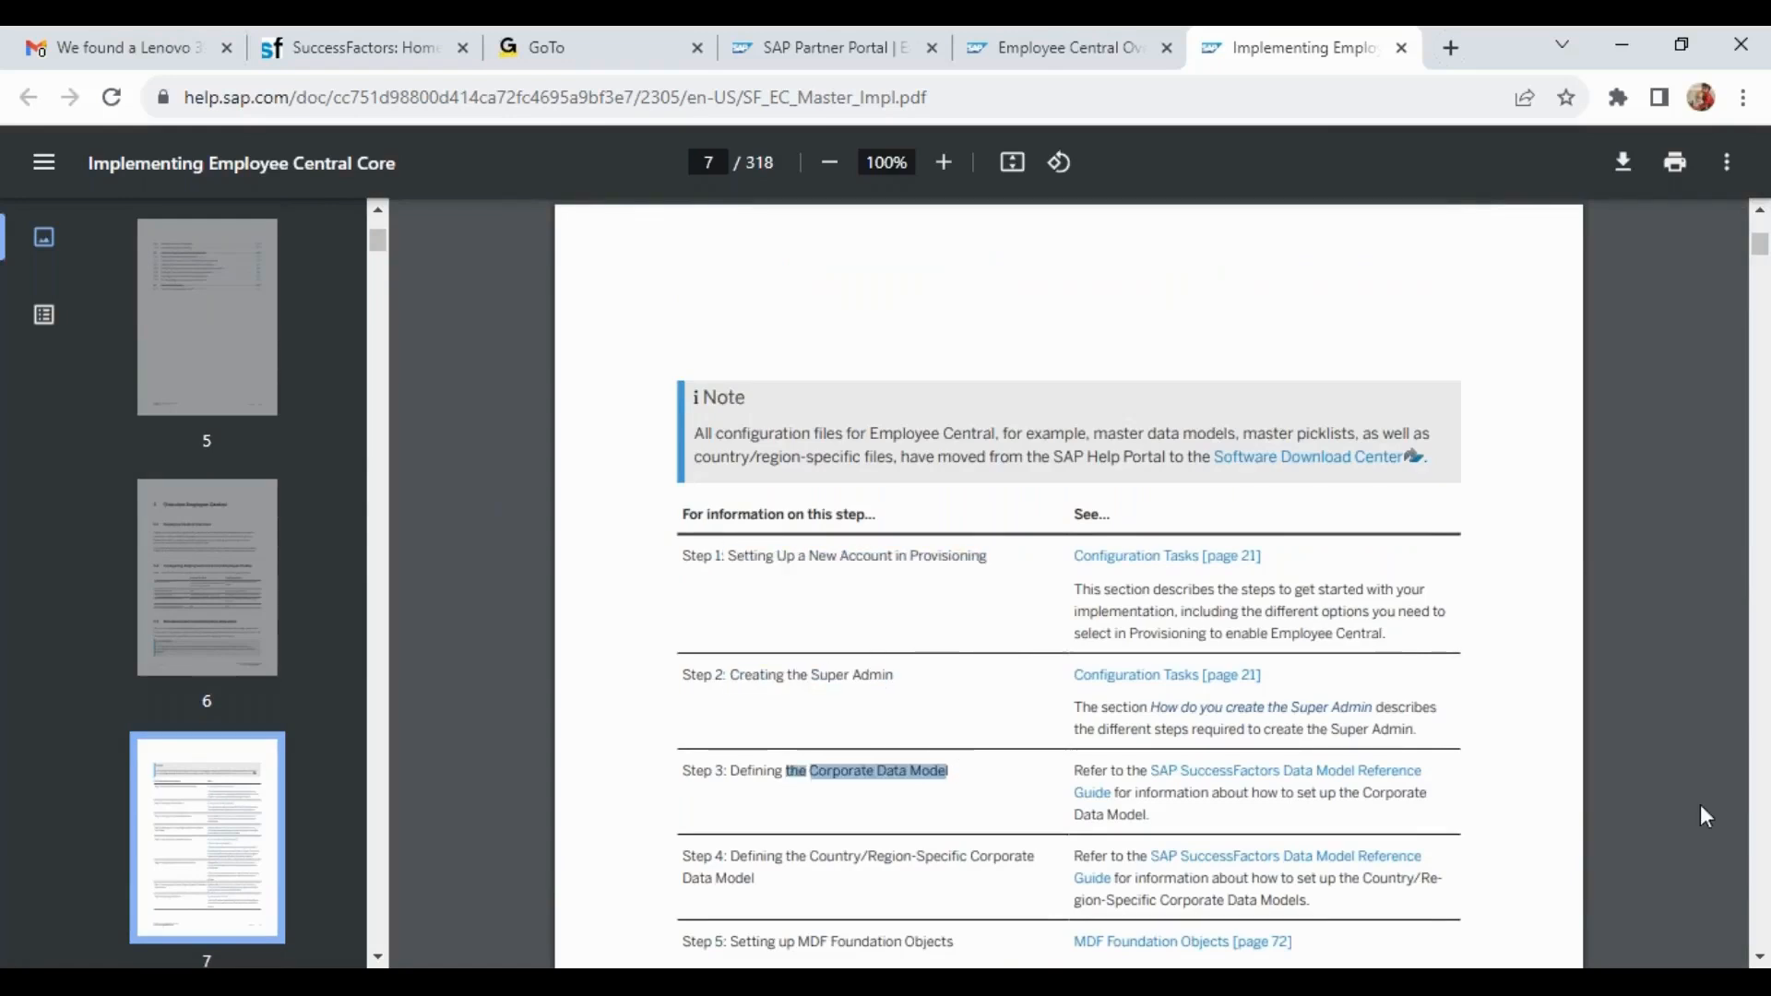
pyautogui.click(1750, 893)
pyautogui.click(1762, 914)
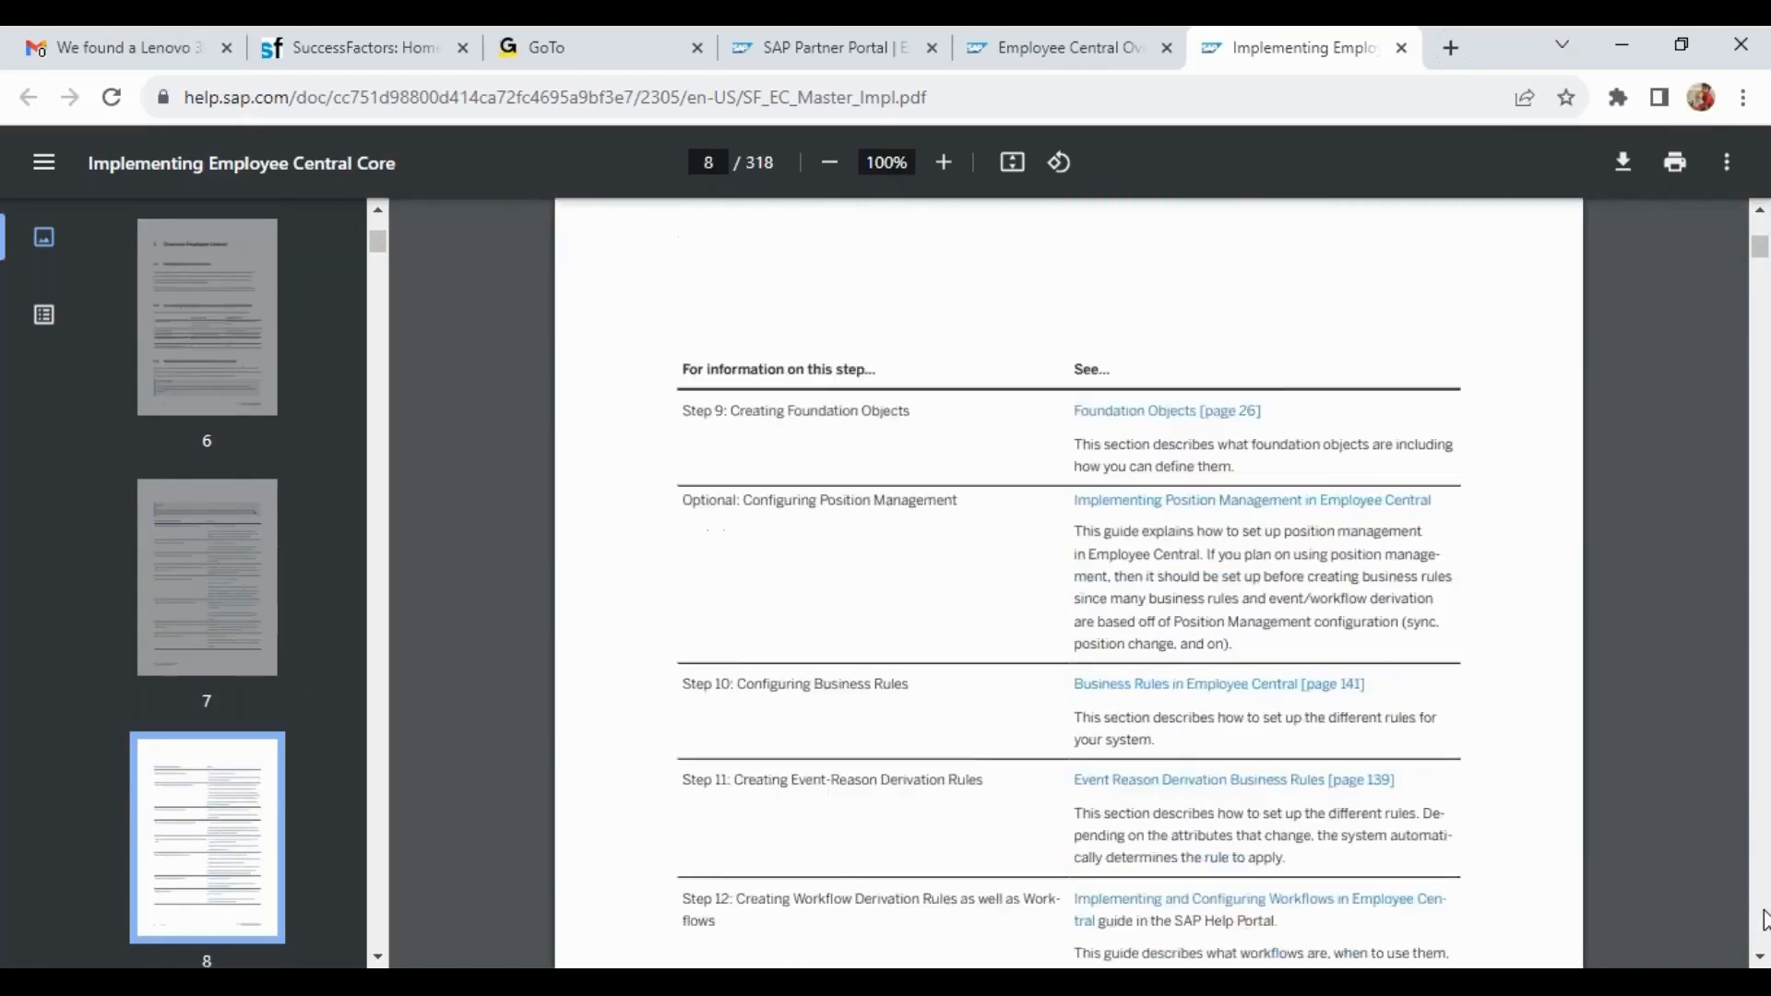
pyautogui.click(1761, 893)
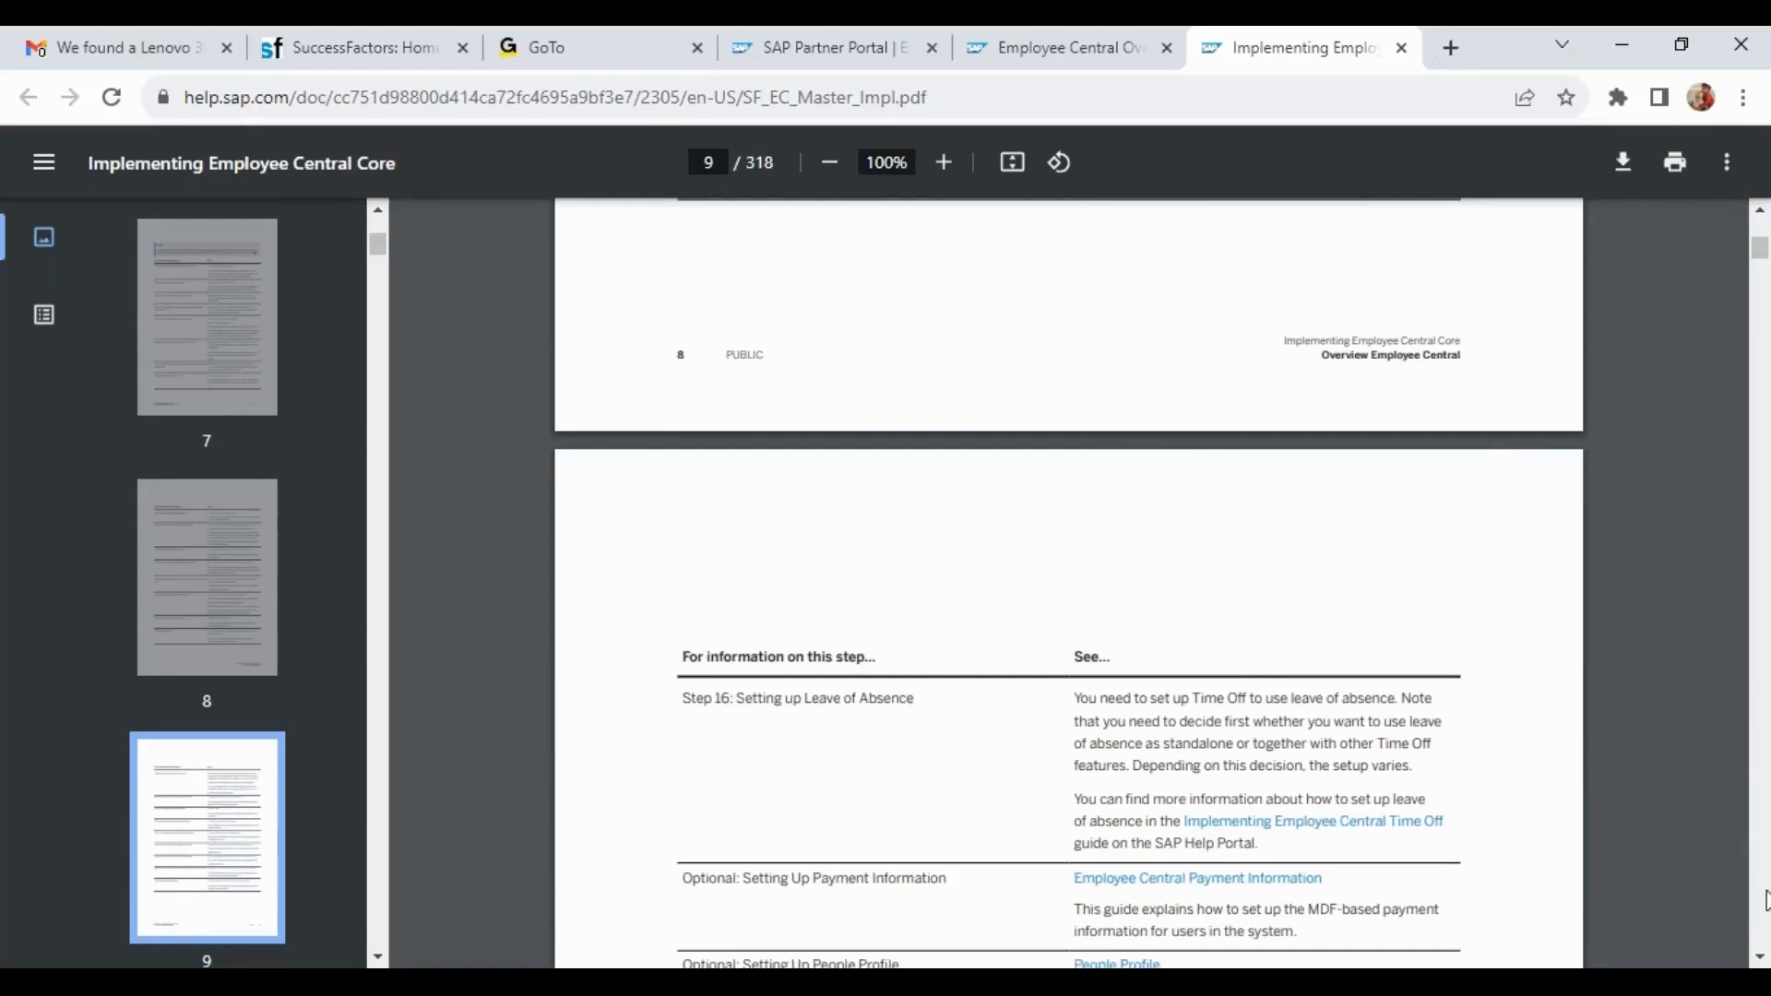
pyautogui.click(1763, 899)
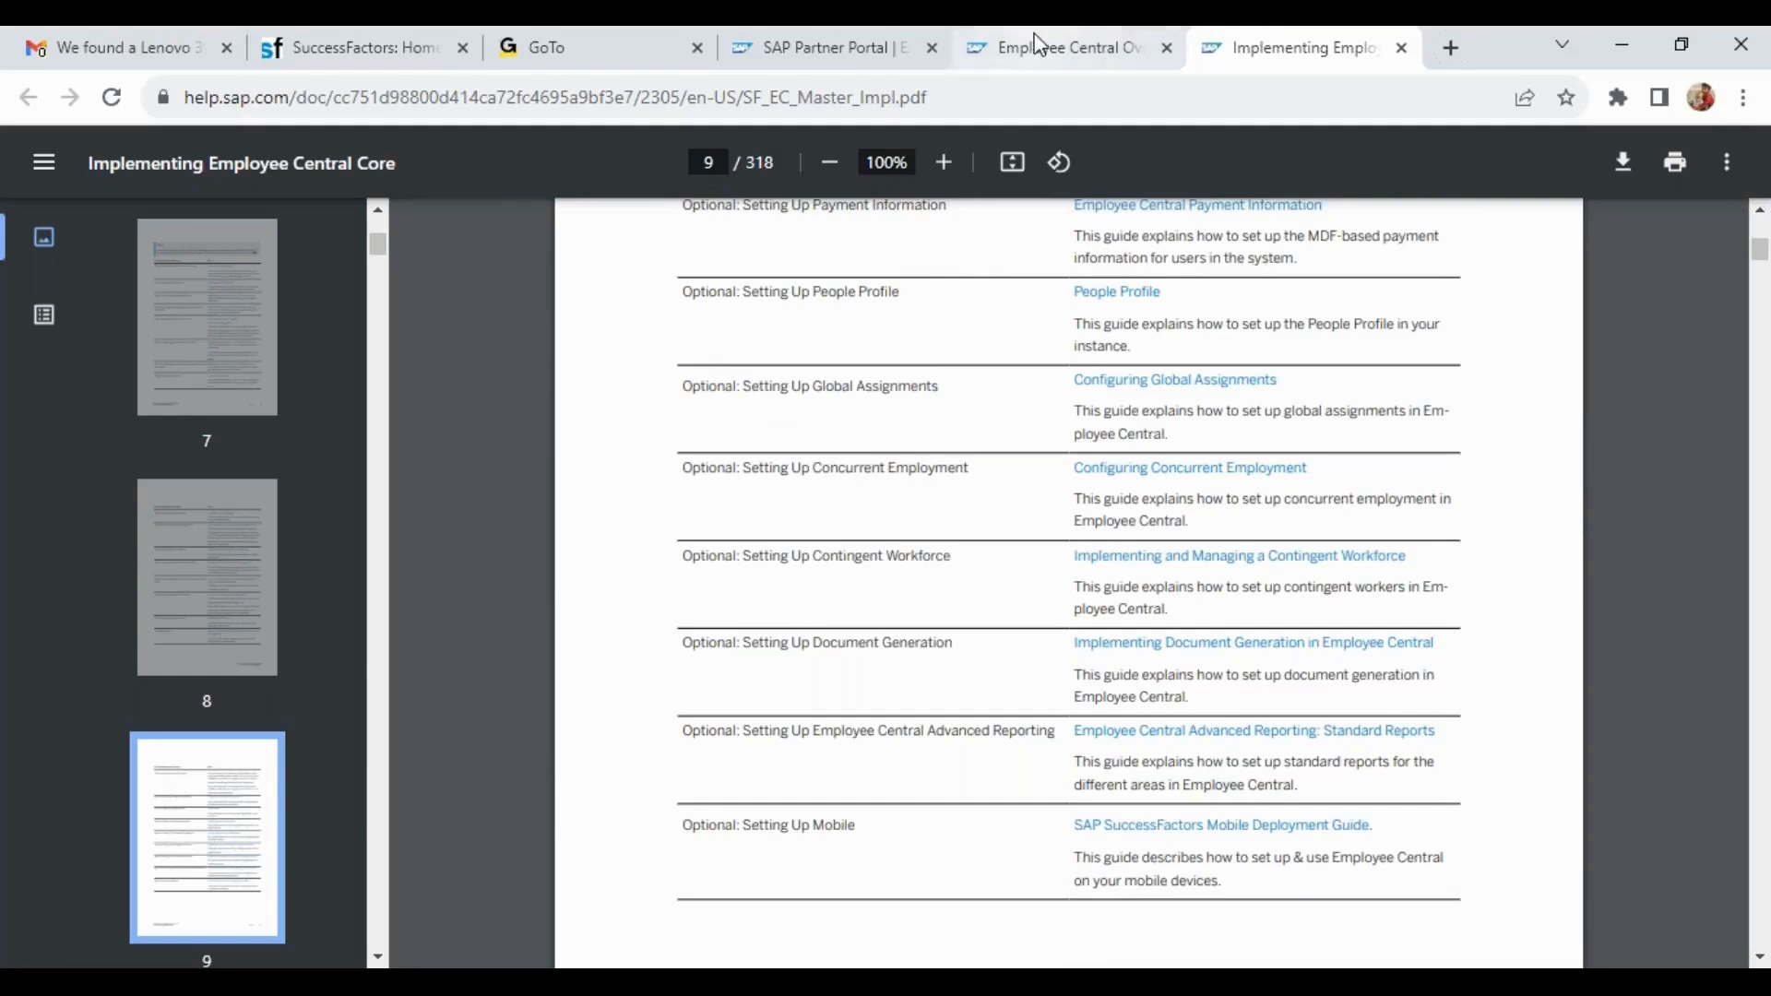
# Return to the SAP Partner Portal and open the Configuration Workbooks page for SuccessFactors Employee Central.
pyautogui.click(1011, 47)
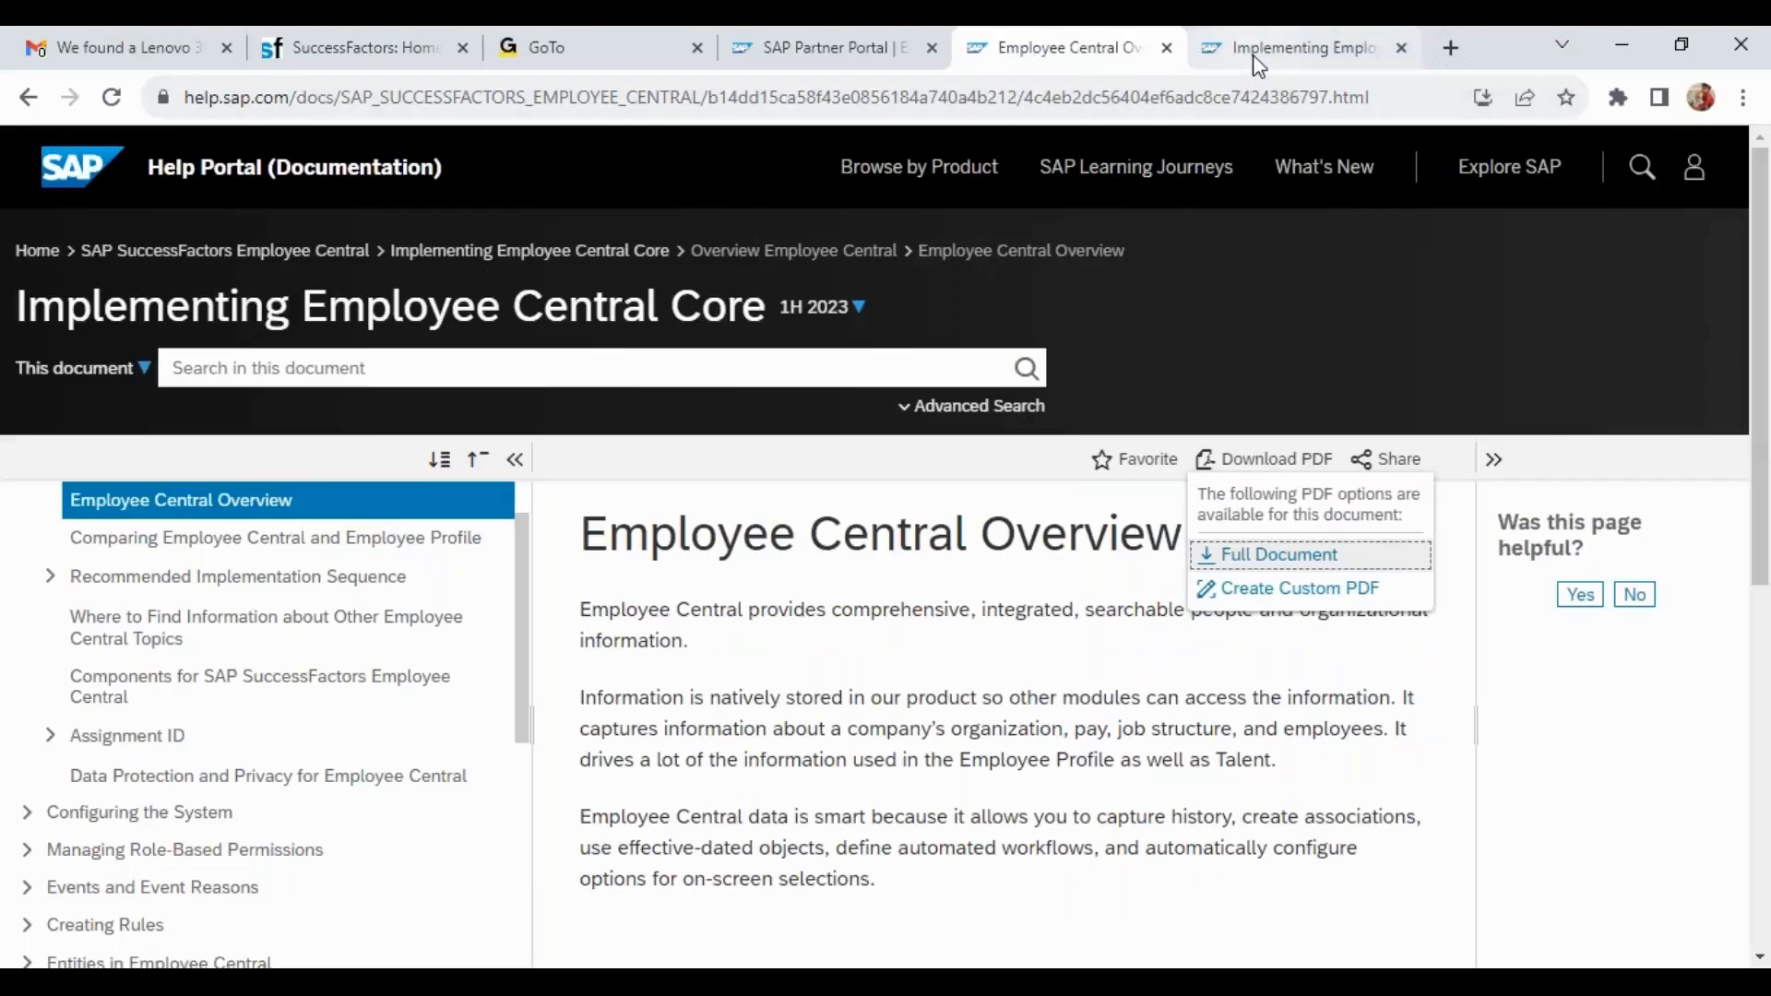
pyautogui.moveTo(1259, 66)
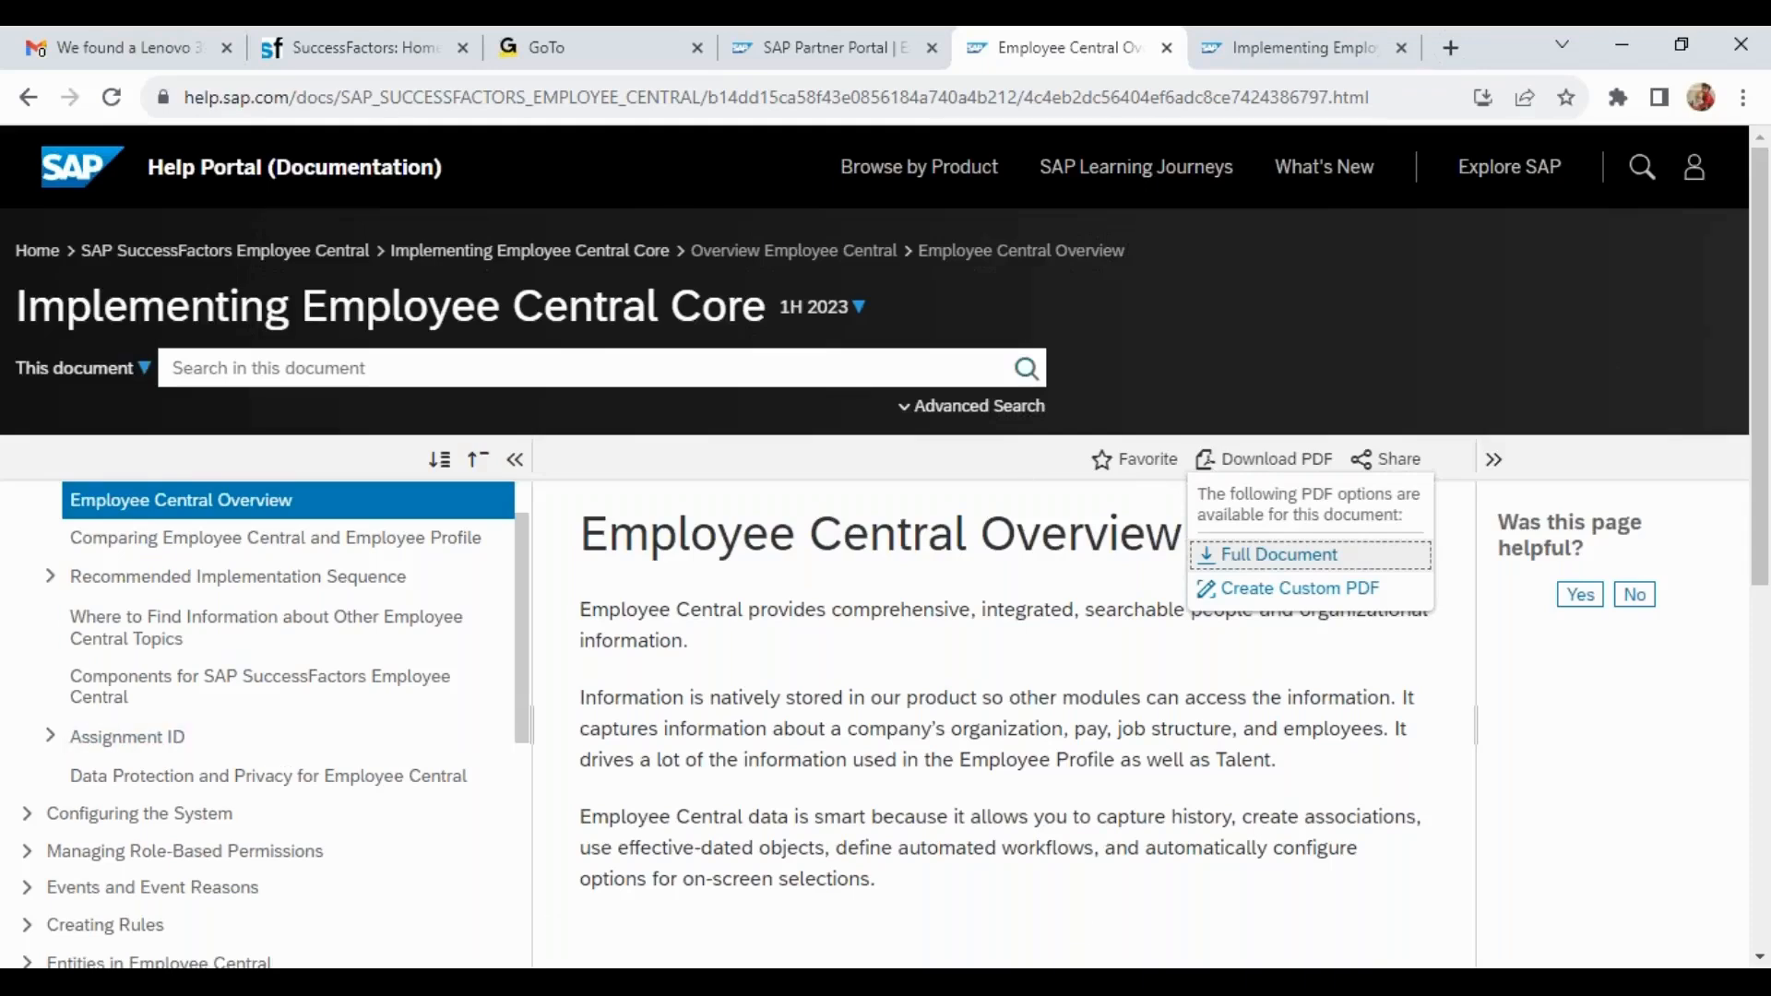
pyautogui.click(837, 58)
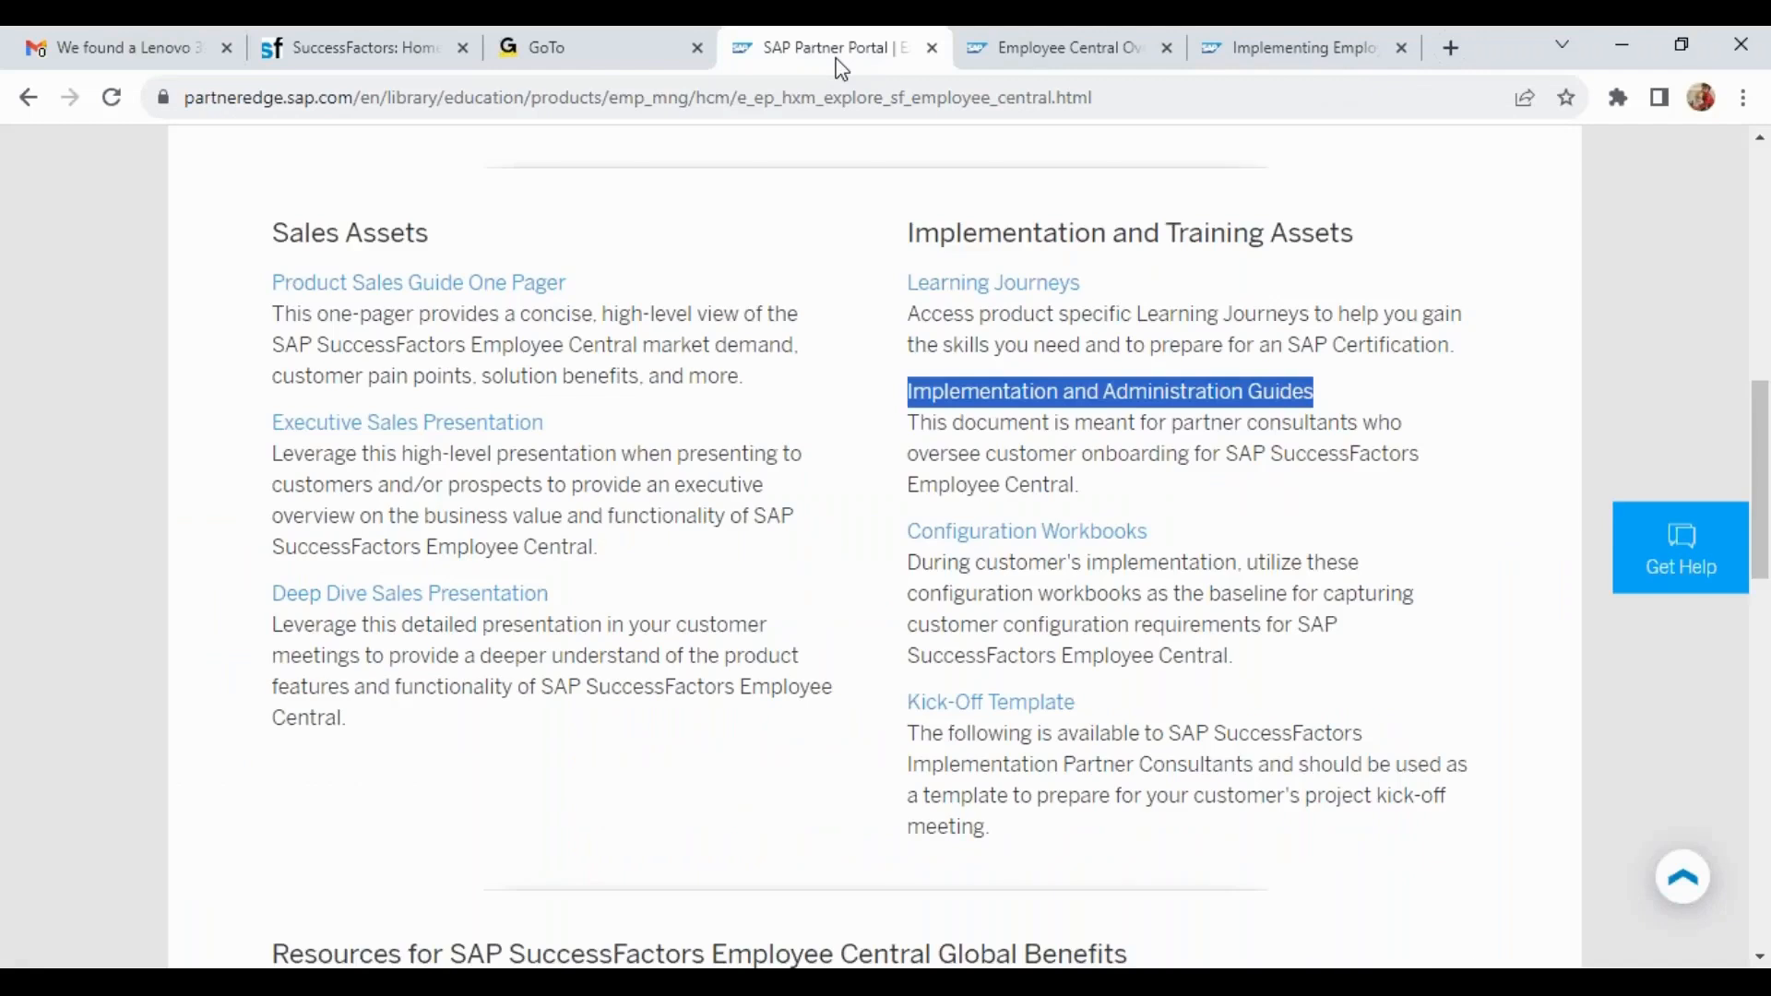
pyautogui.click(1272, 526)
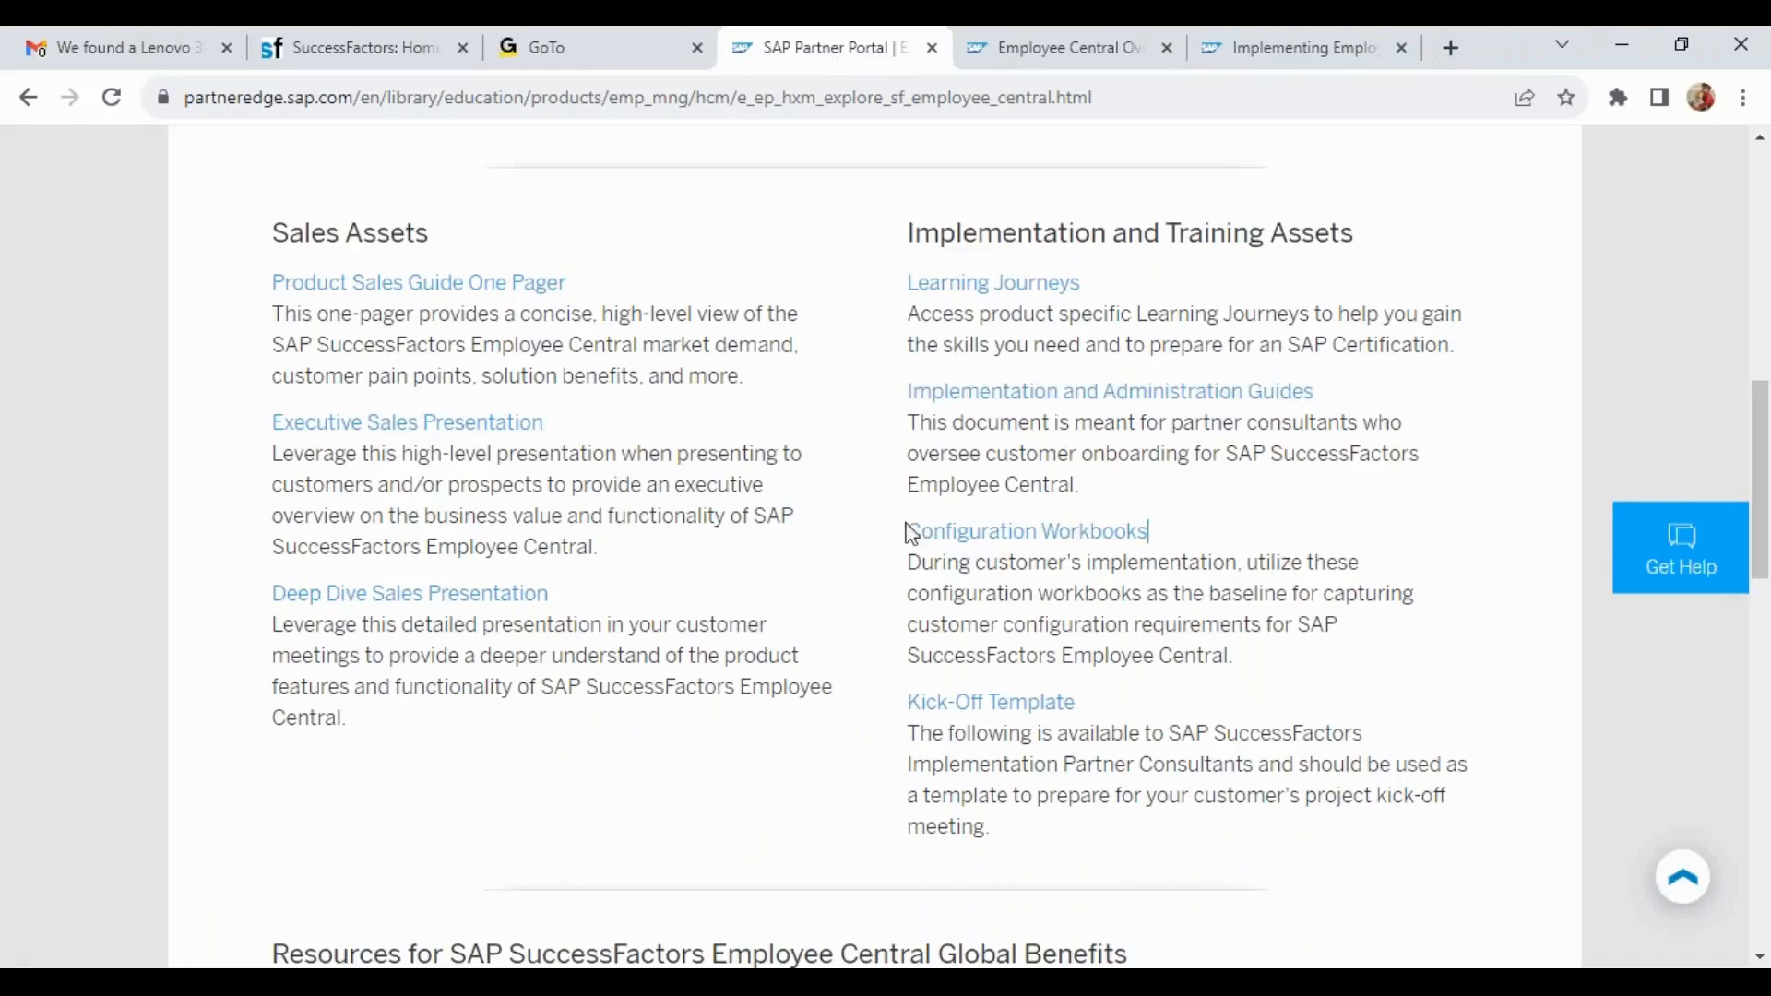
pyautogui.click(1014, 535)
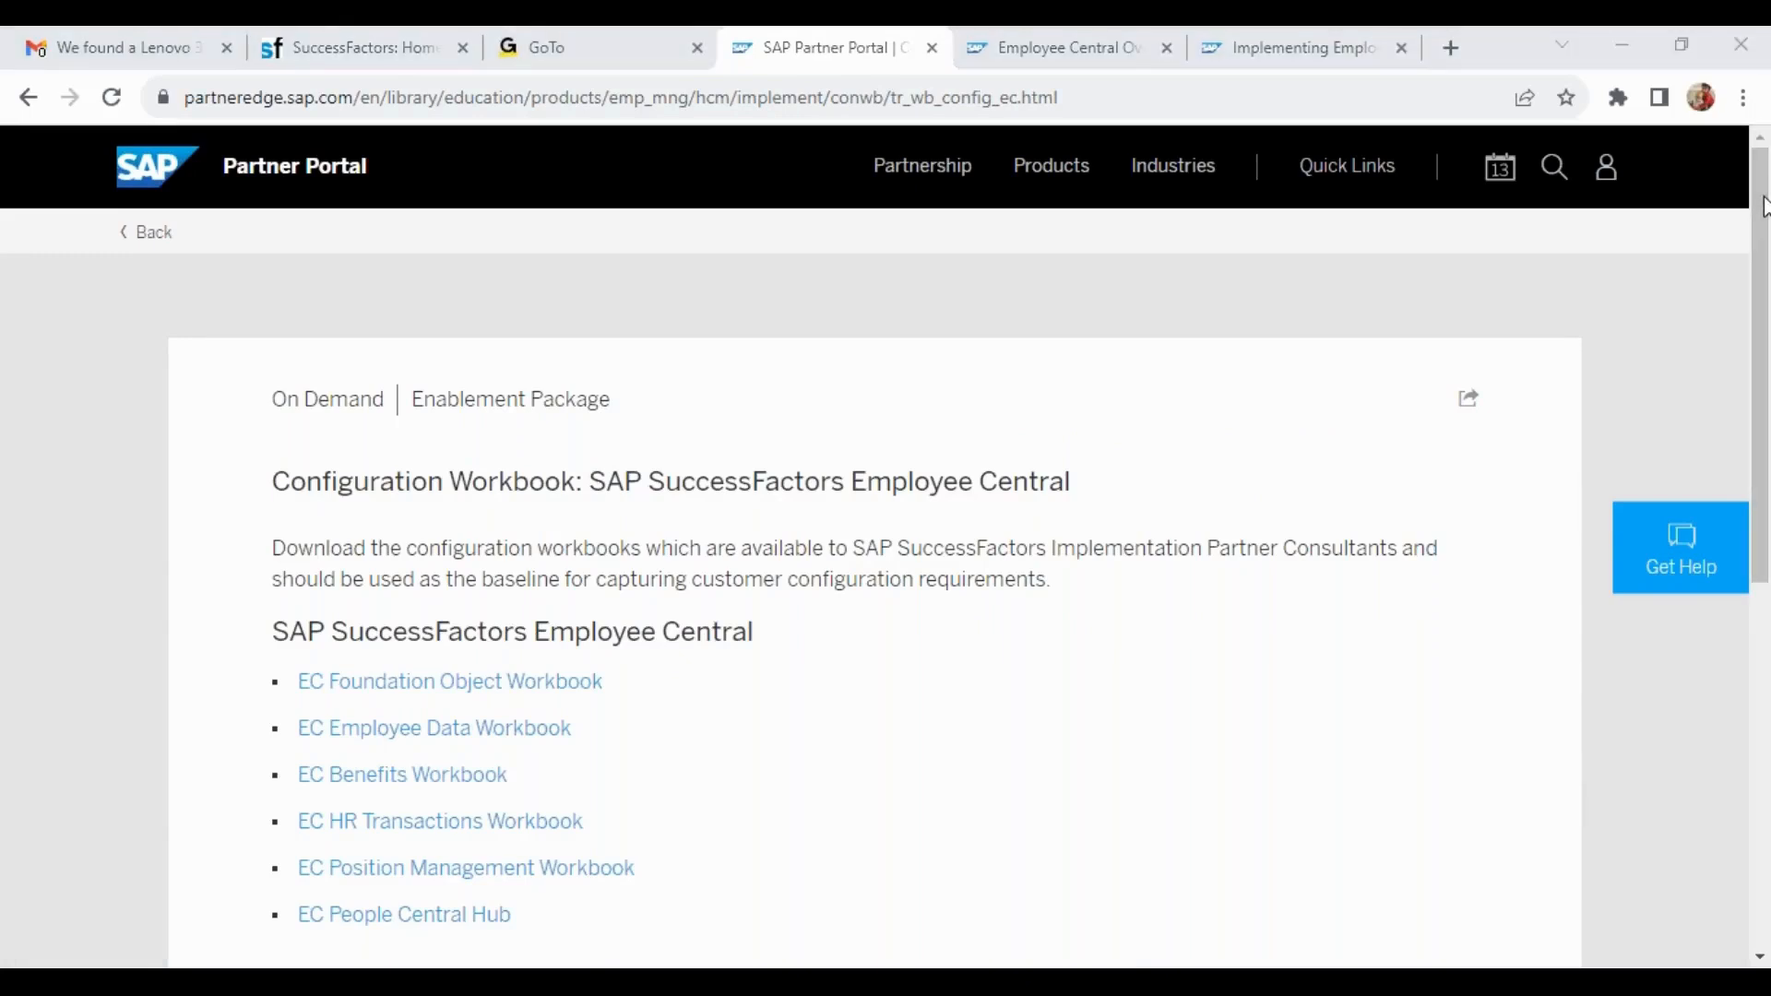
# Download the EC Foundation Object Workbook and the EC Employee Data Workbook.
pyautogui.moveTo(1761, 180); pyautogui.dragTo(1765, 264)
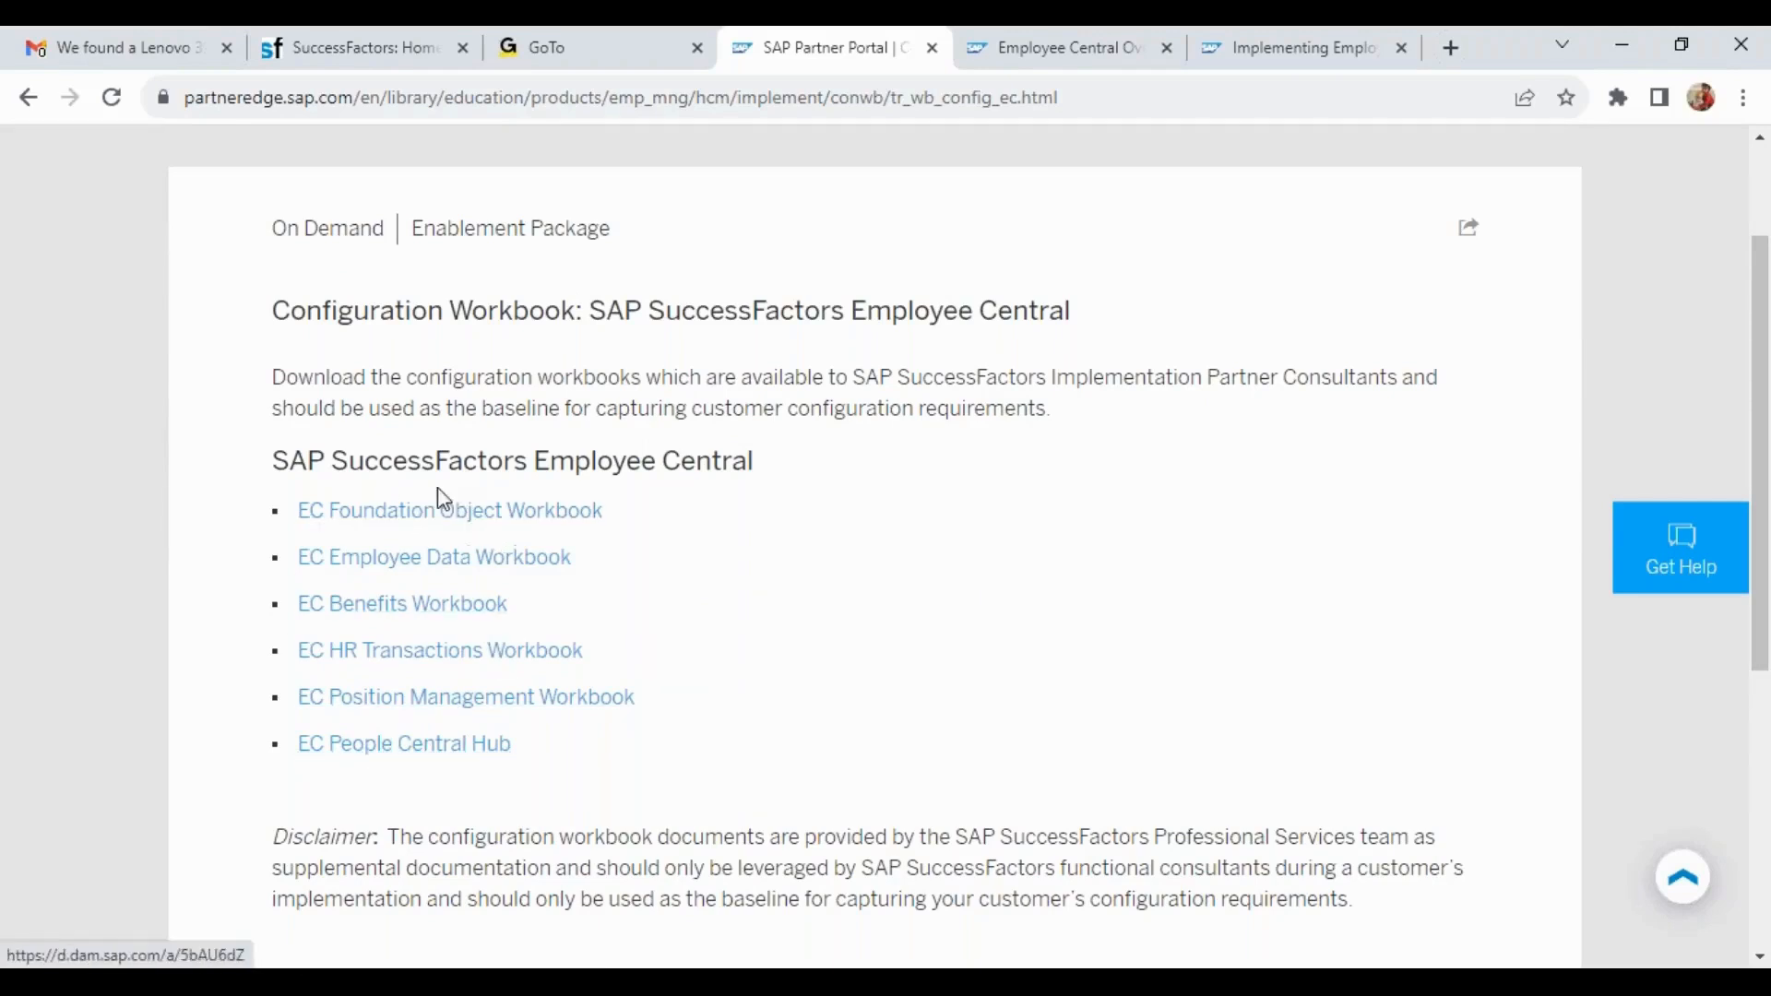
pyautogui.click(440, 522)
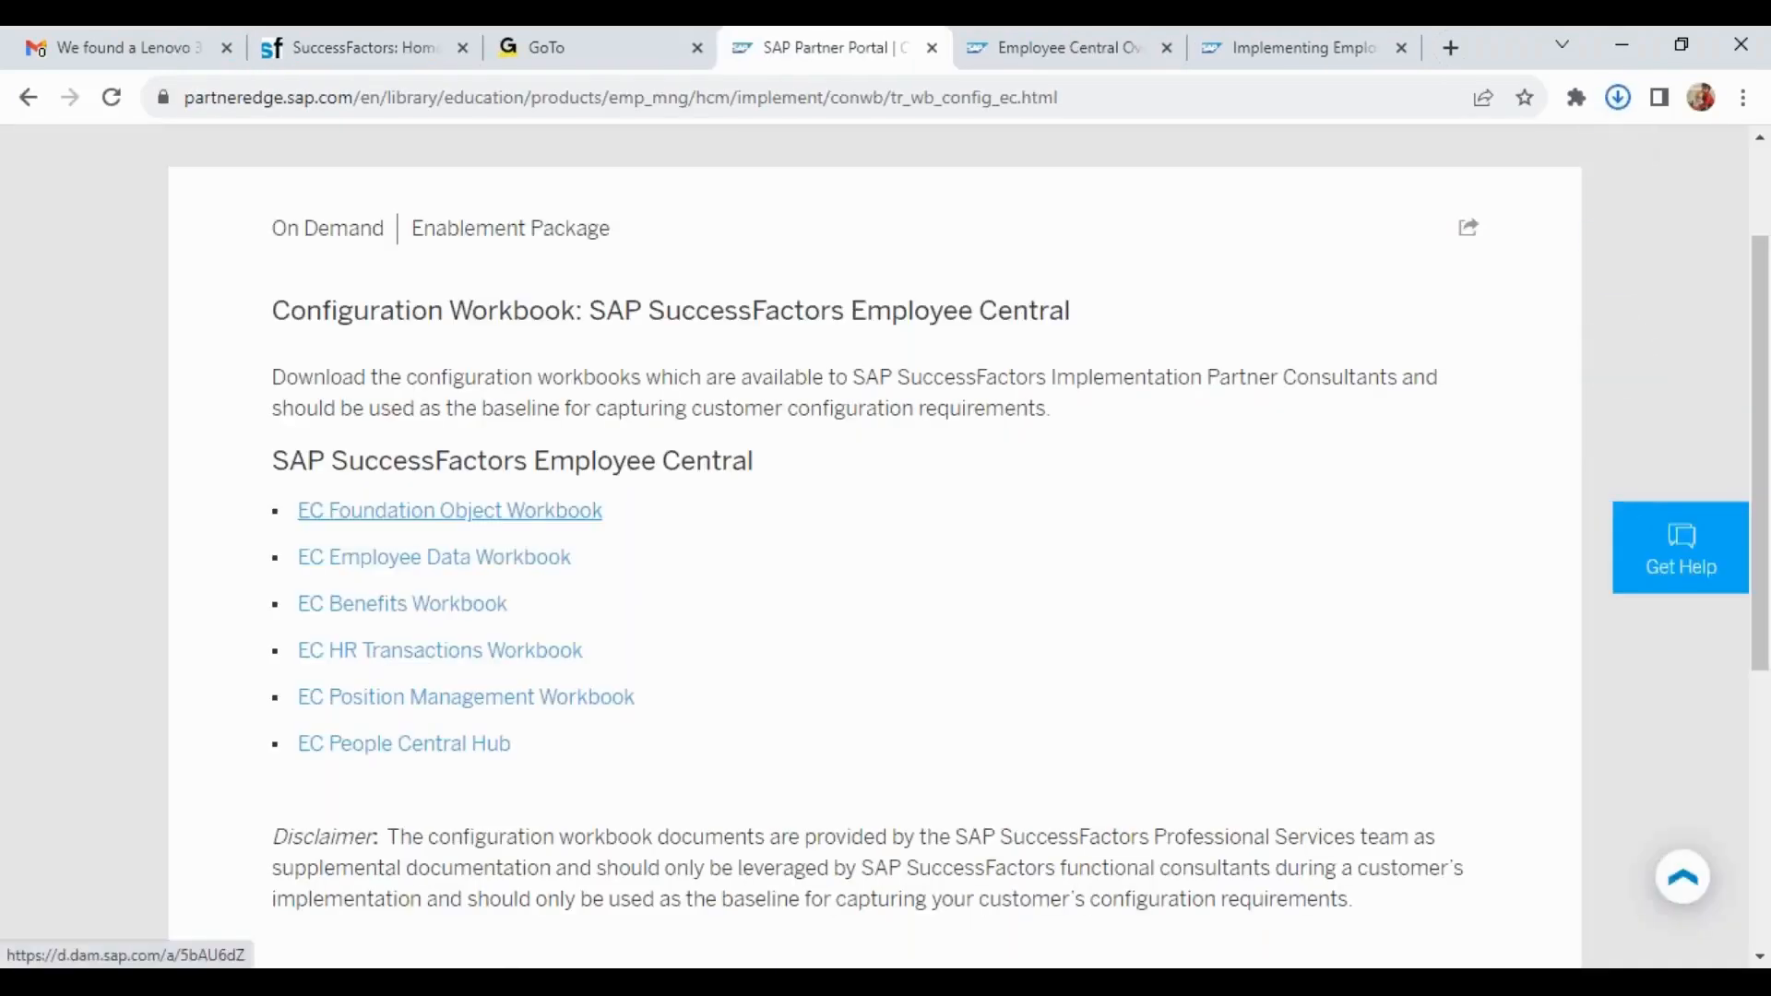
pyautogui.click(431, 564)
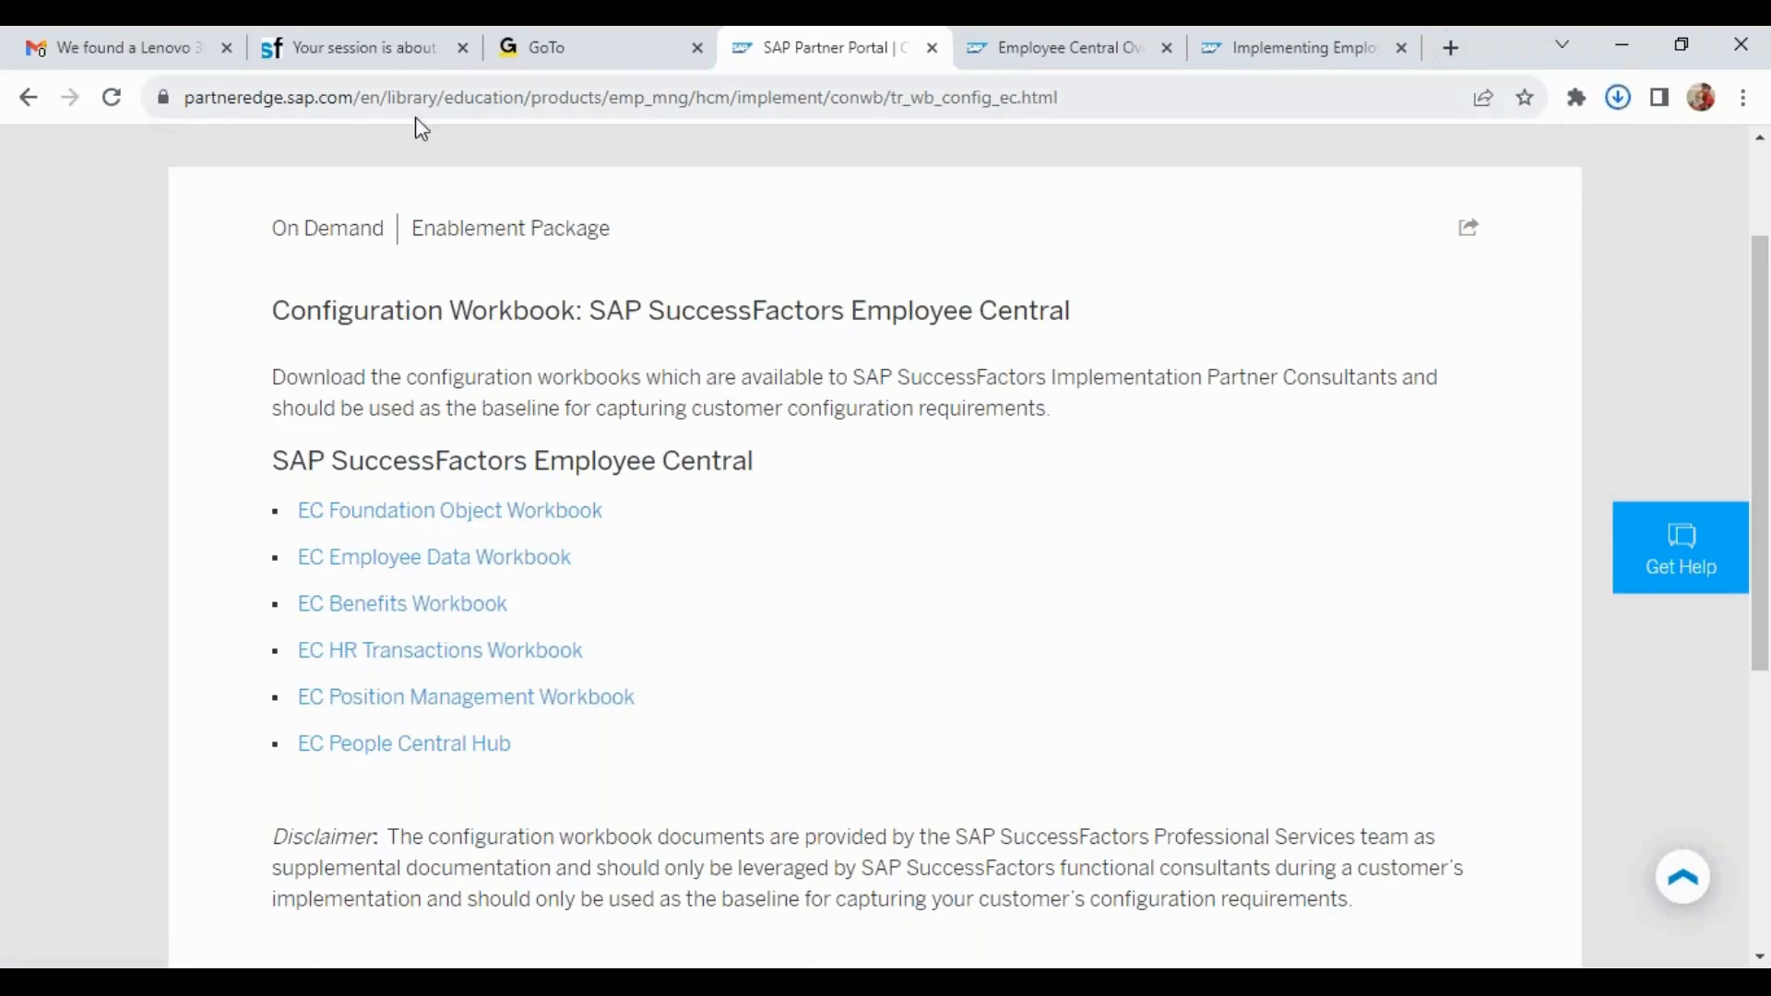
# Switch to SuccessFactors, keep the expiring session active and open Employee Files.
pyautogui.click(359, 55)
pyautogui.click(968, 609)
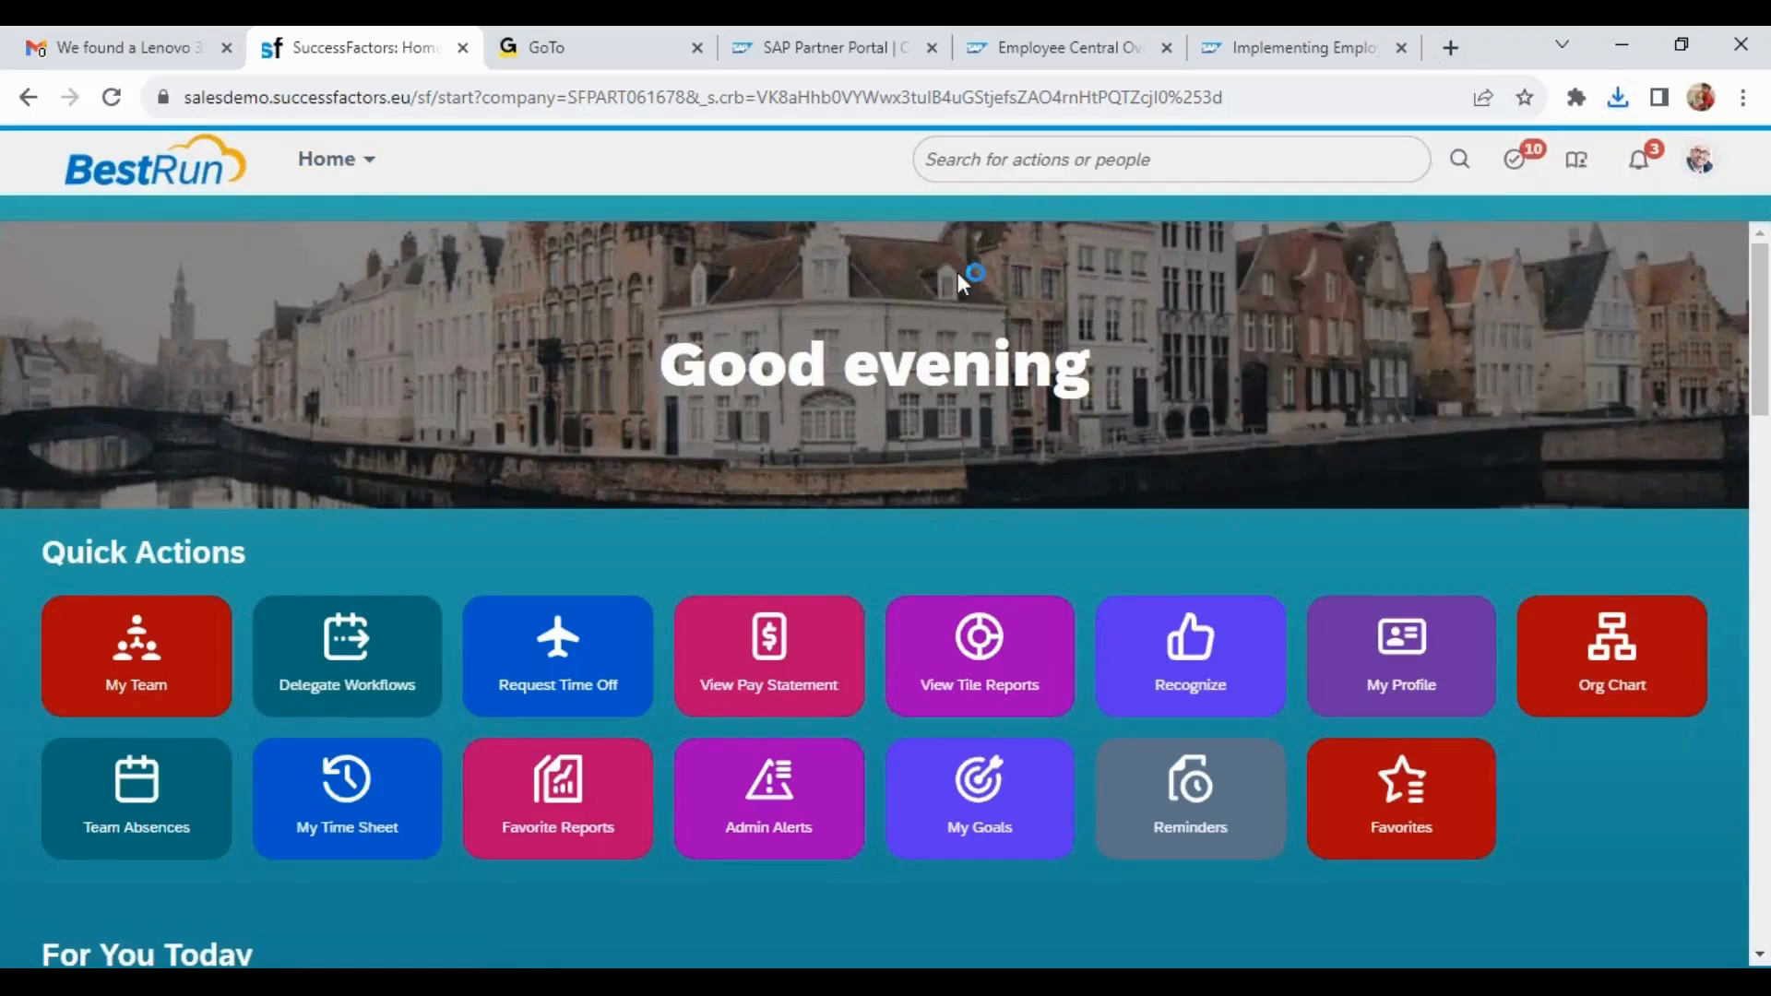
pyautogui.click(376, 166)
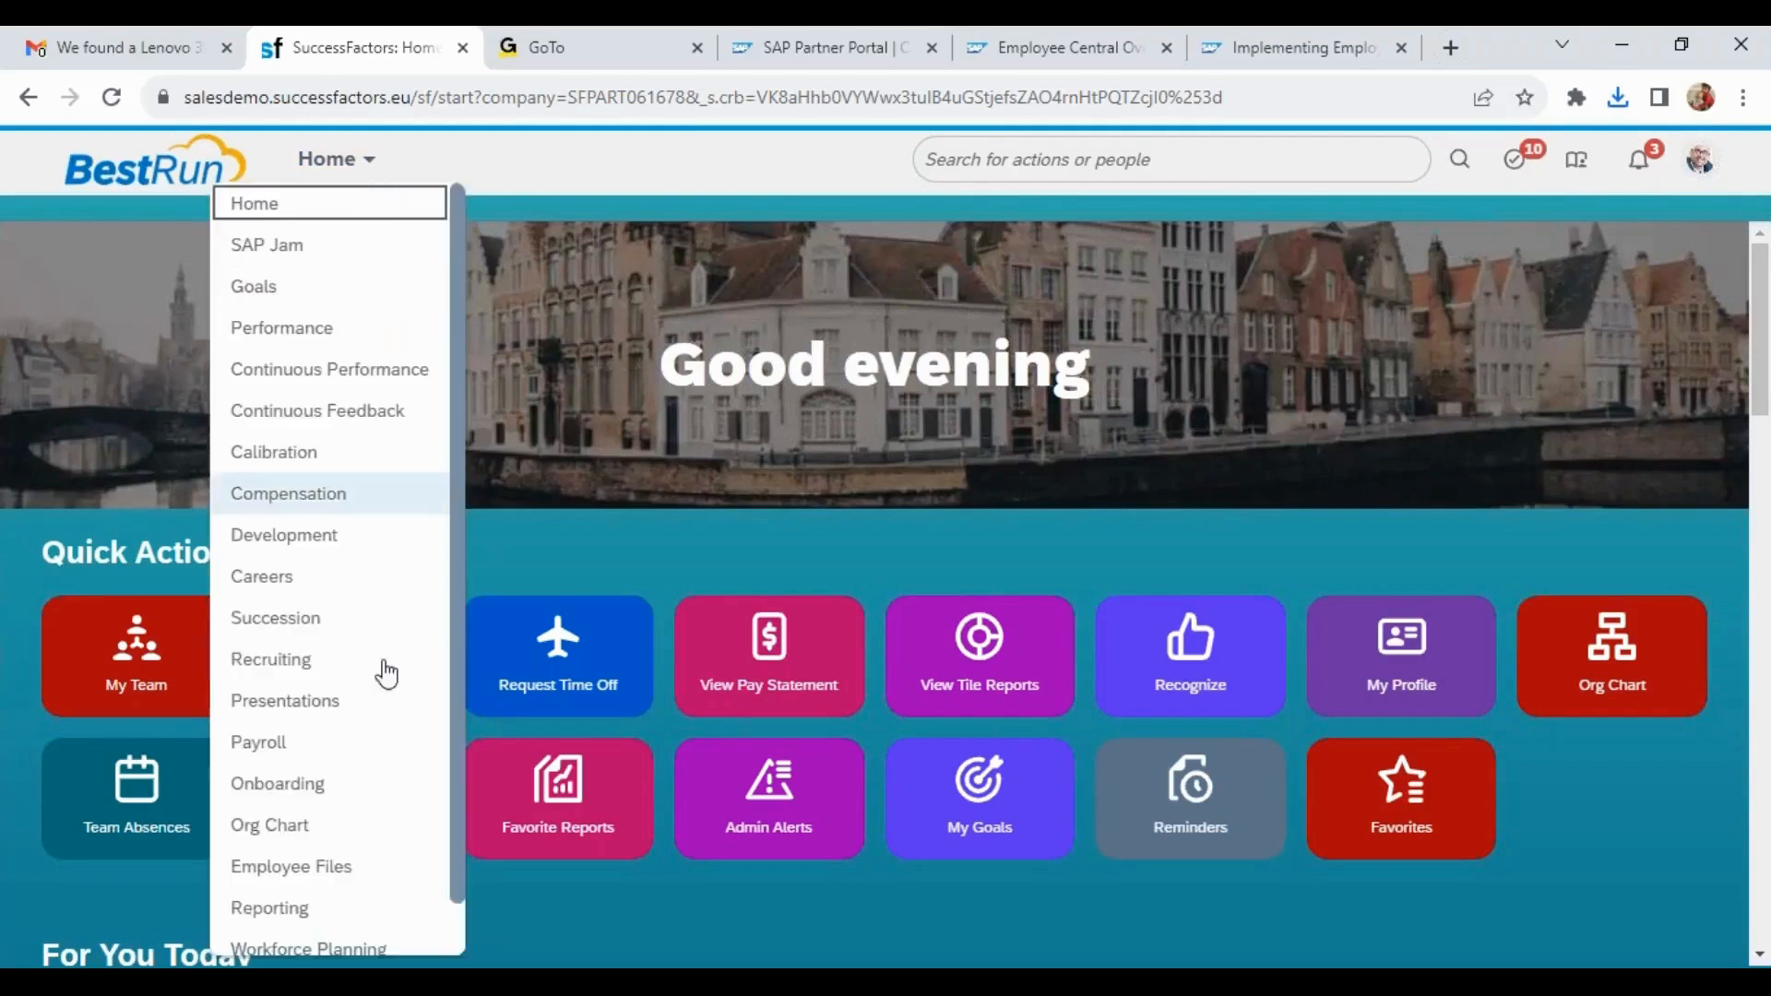
pyautogui.click(353, 869)
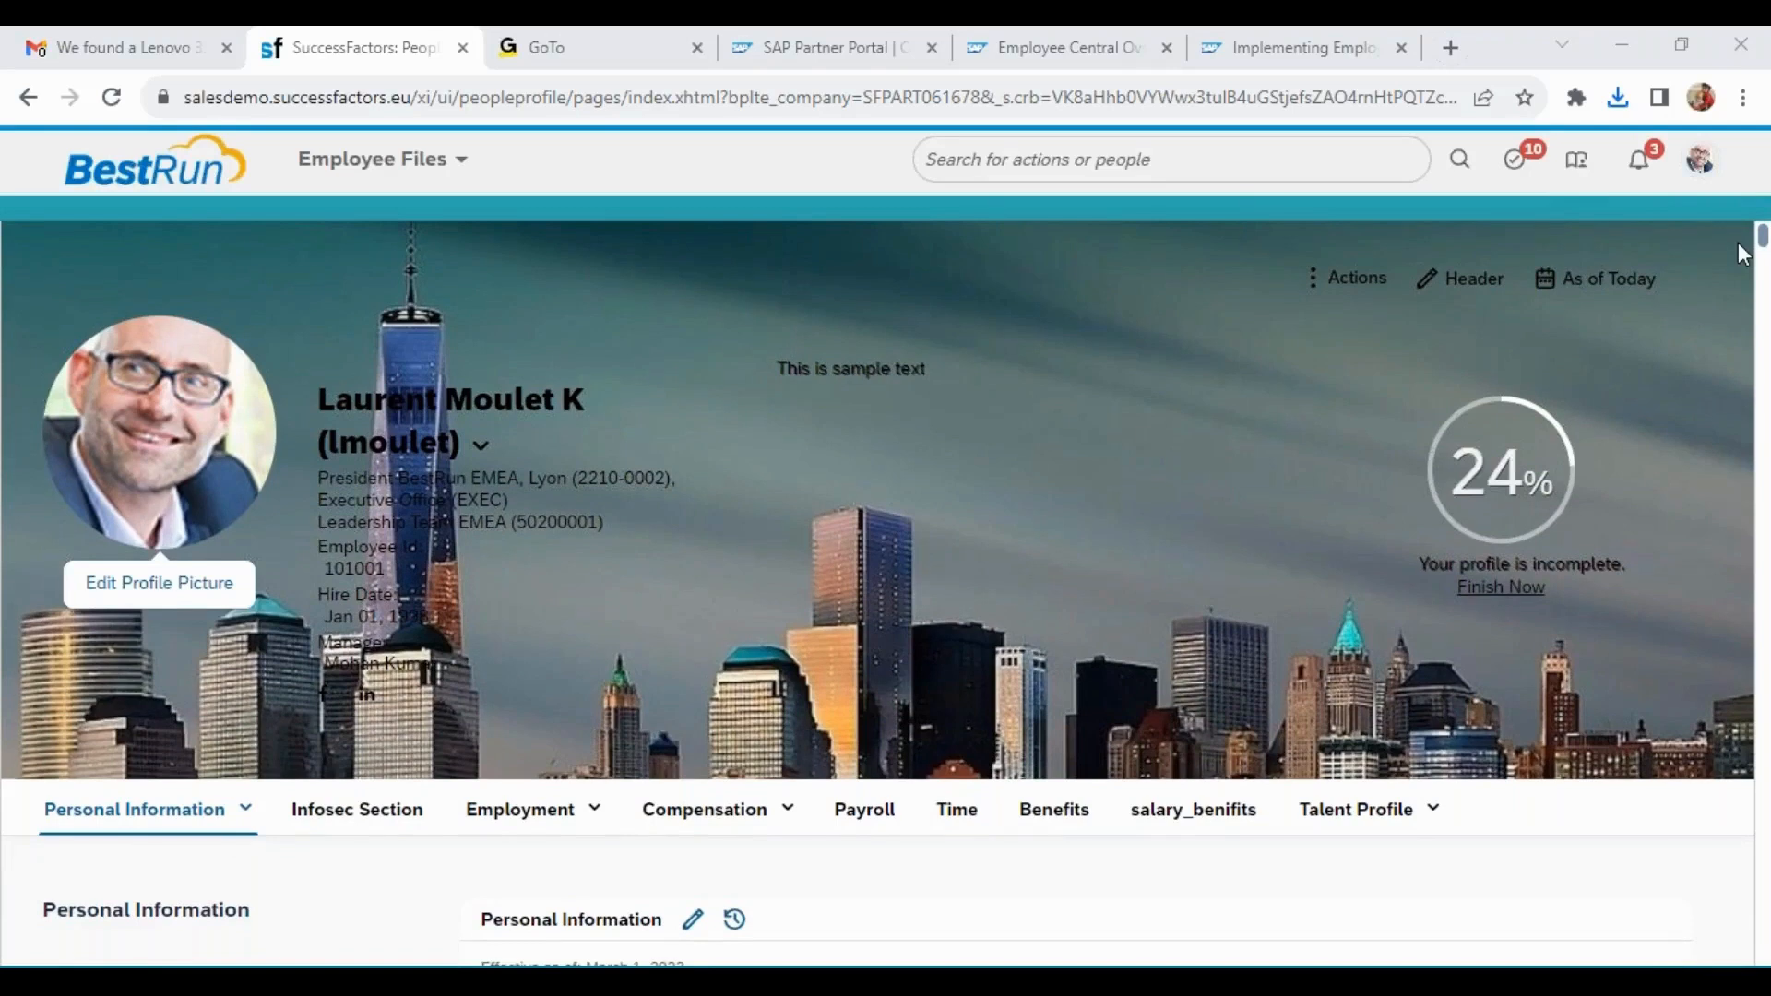
# Check which account is logged in through the user options, leaving the employee profile open.
pyautogui.click(1699, 168)
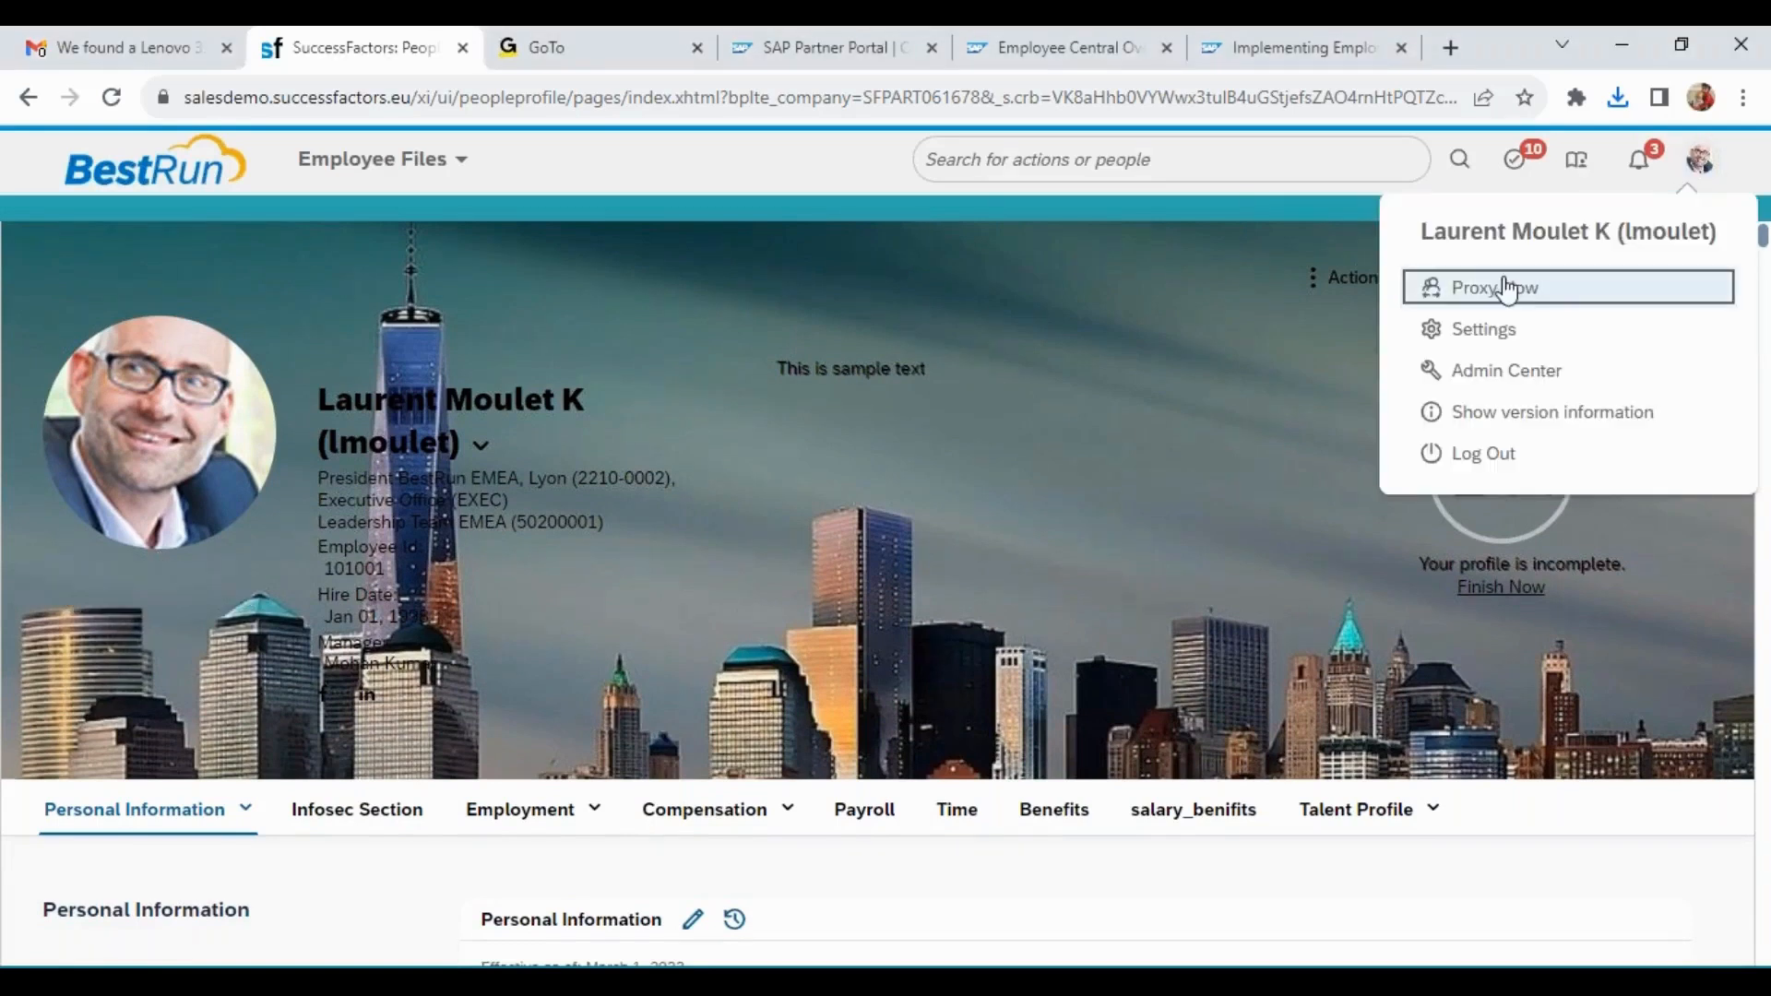
pyautogui.moveTo(1427, 231); pyautogui.dragTo(1580, 230)
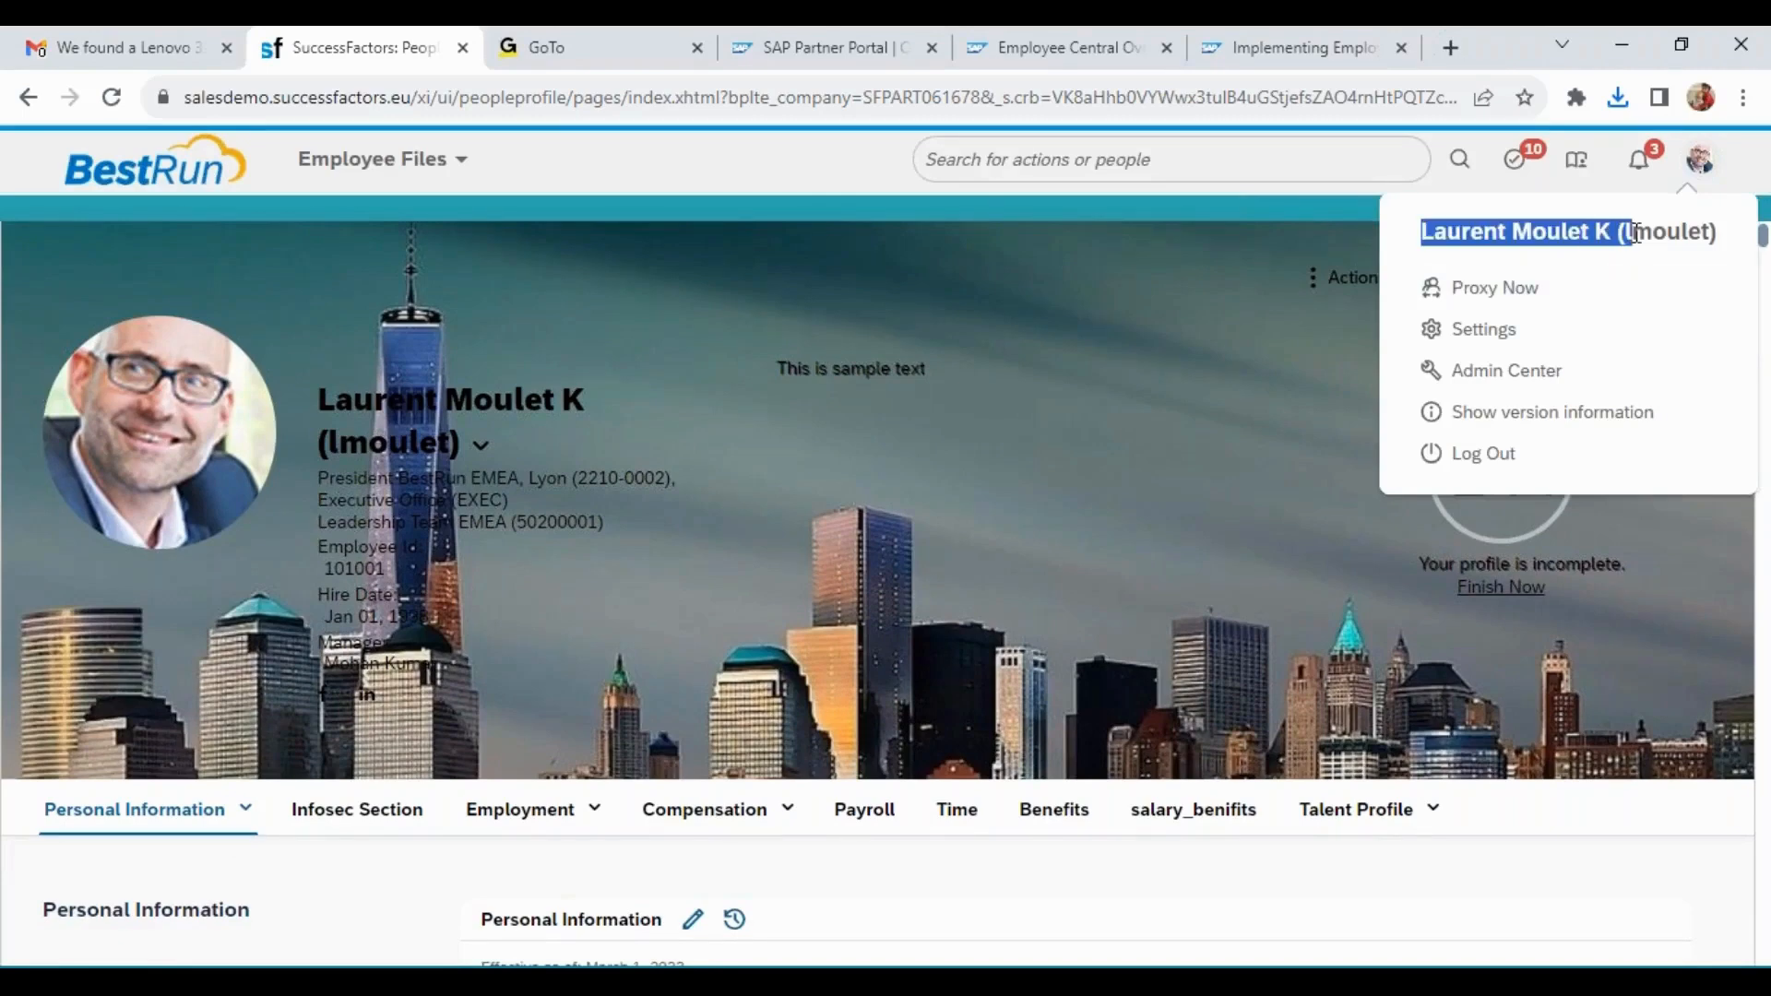
pyautogui.click(718, 338)
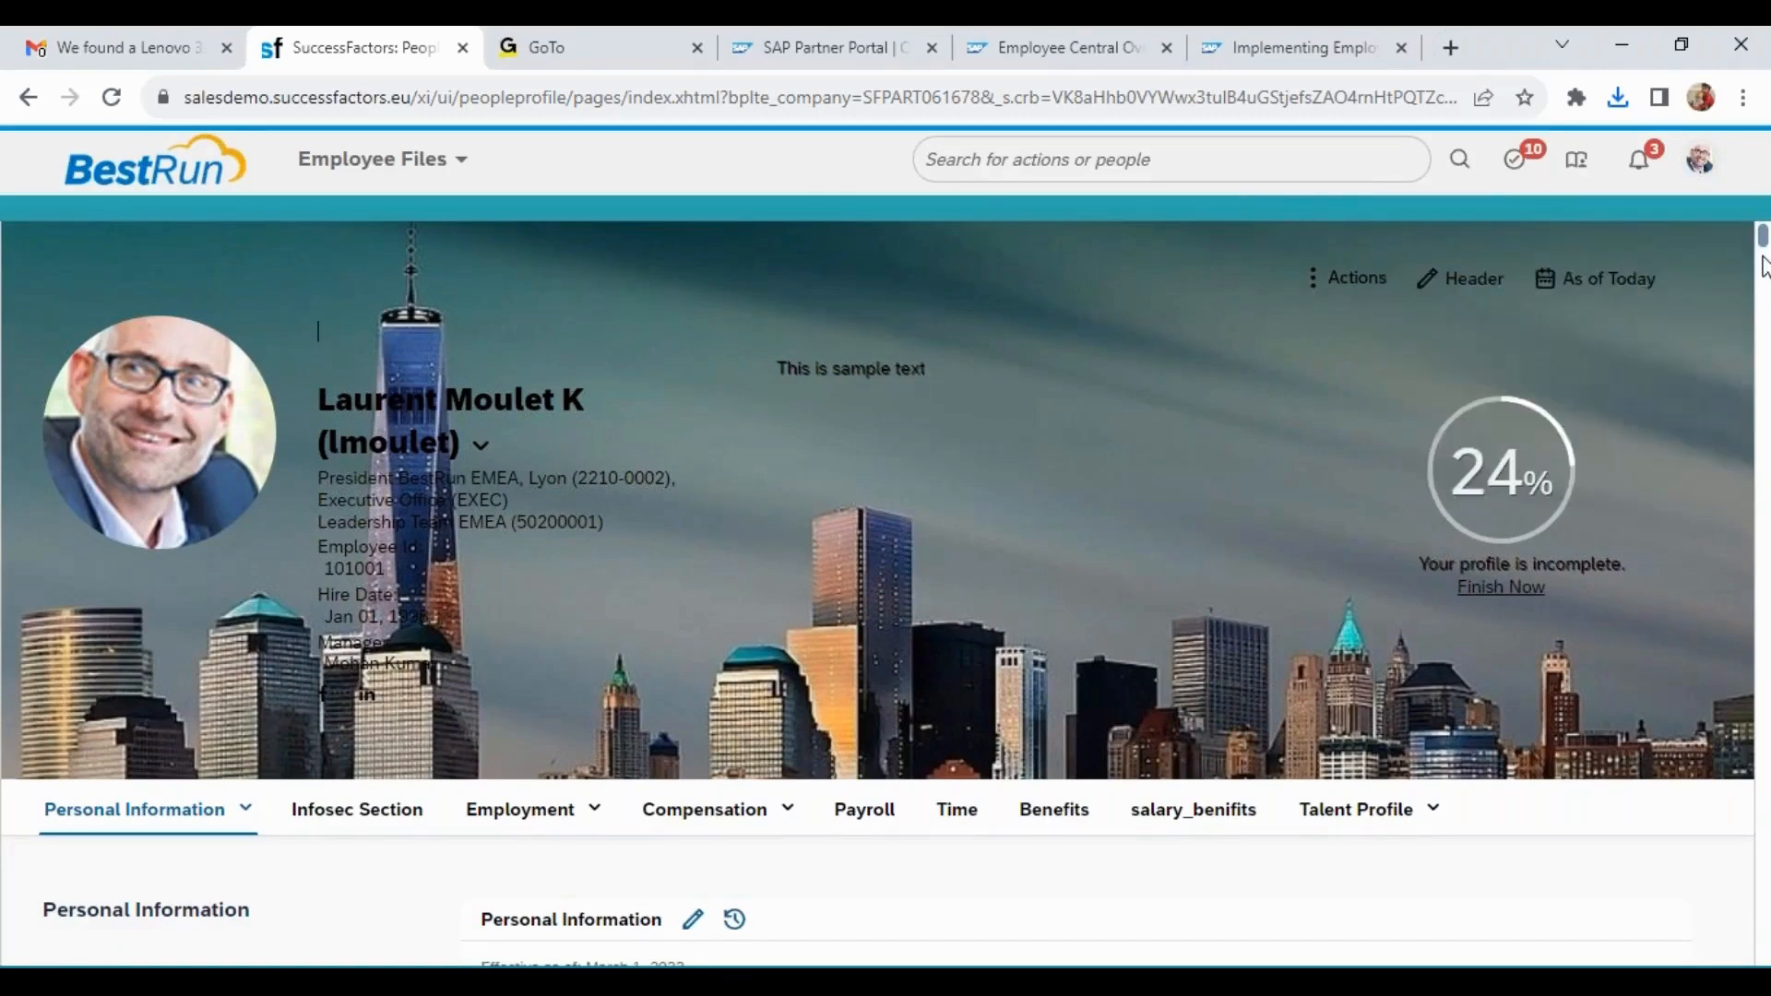
# Review the name fields in the Personal Information section of the employee profile.
pyautogui.scroll(-5, 1761, 245)
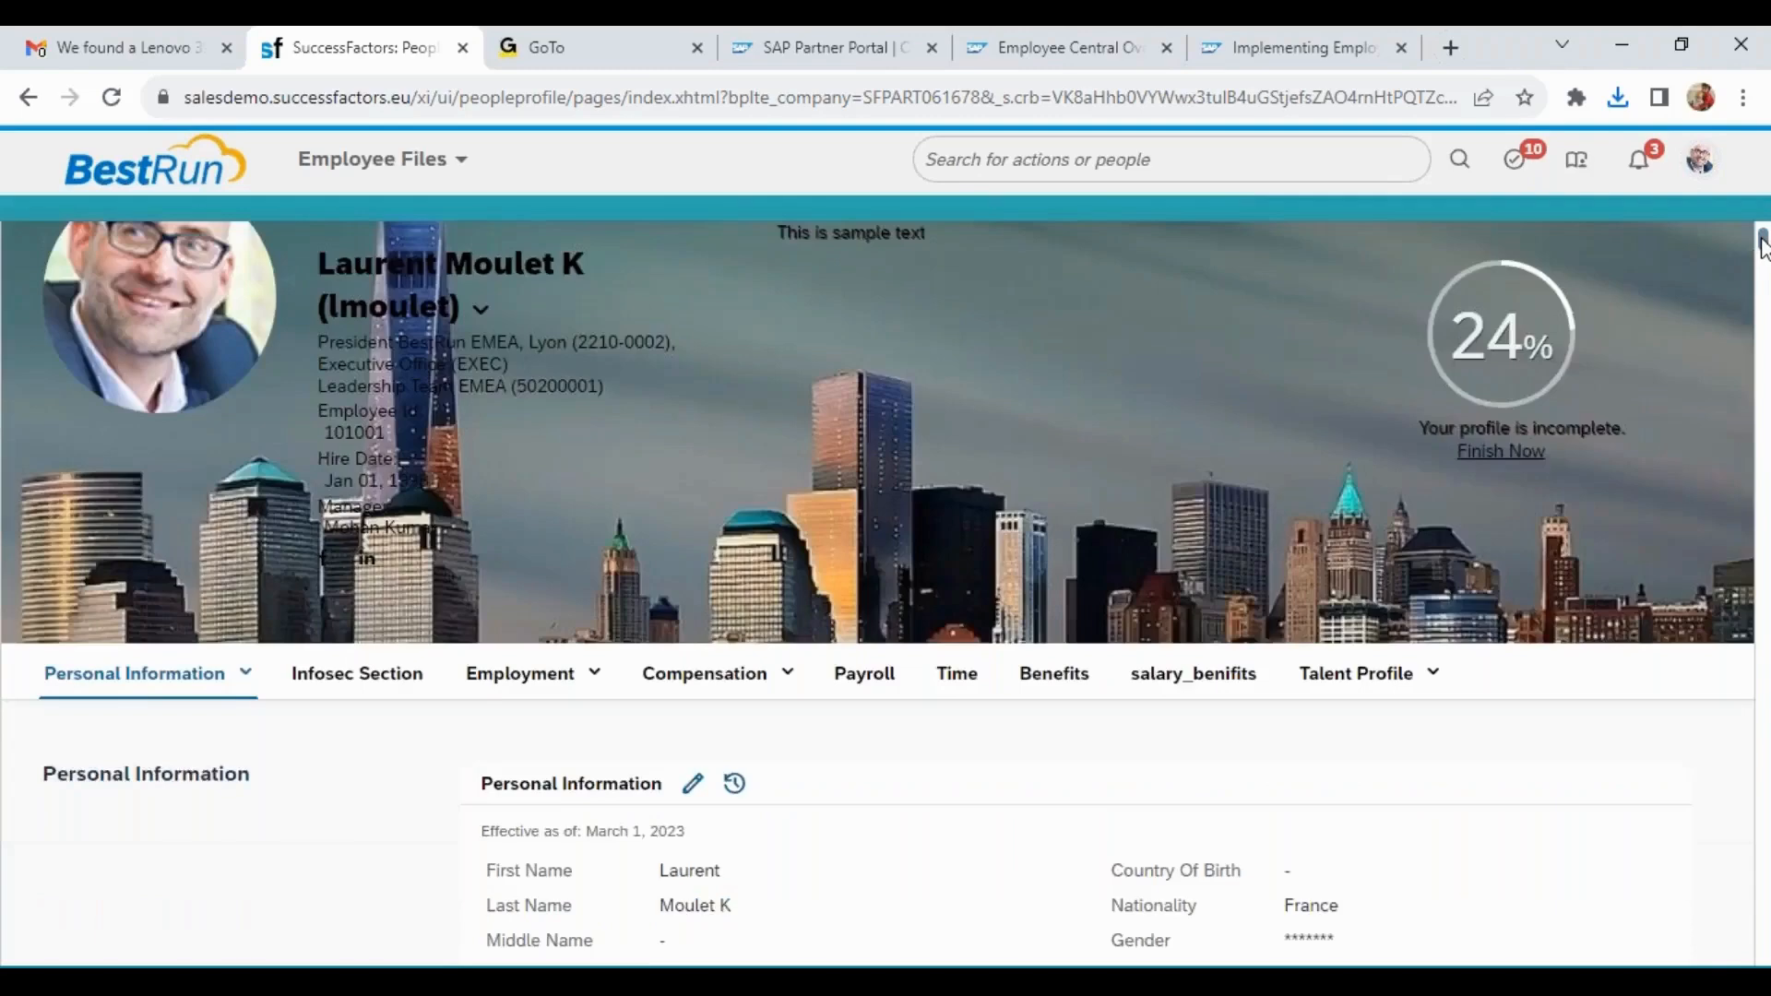
pyautogui.moveTo(494, 548); pyautogui.dragTo(603, 710)
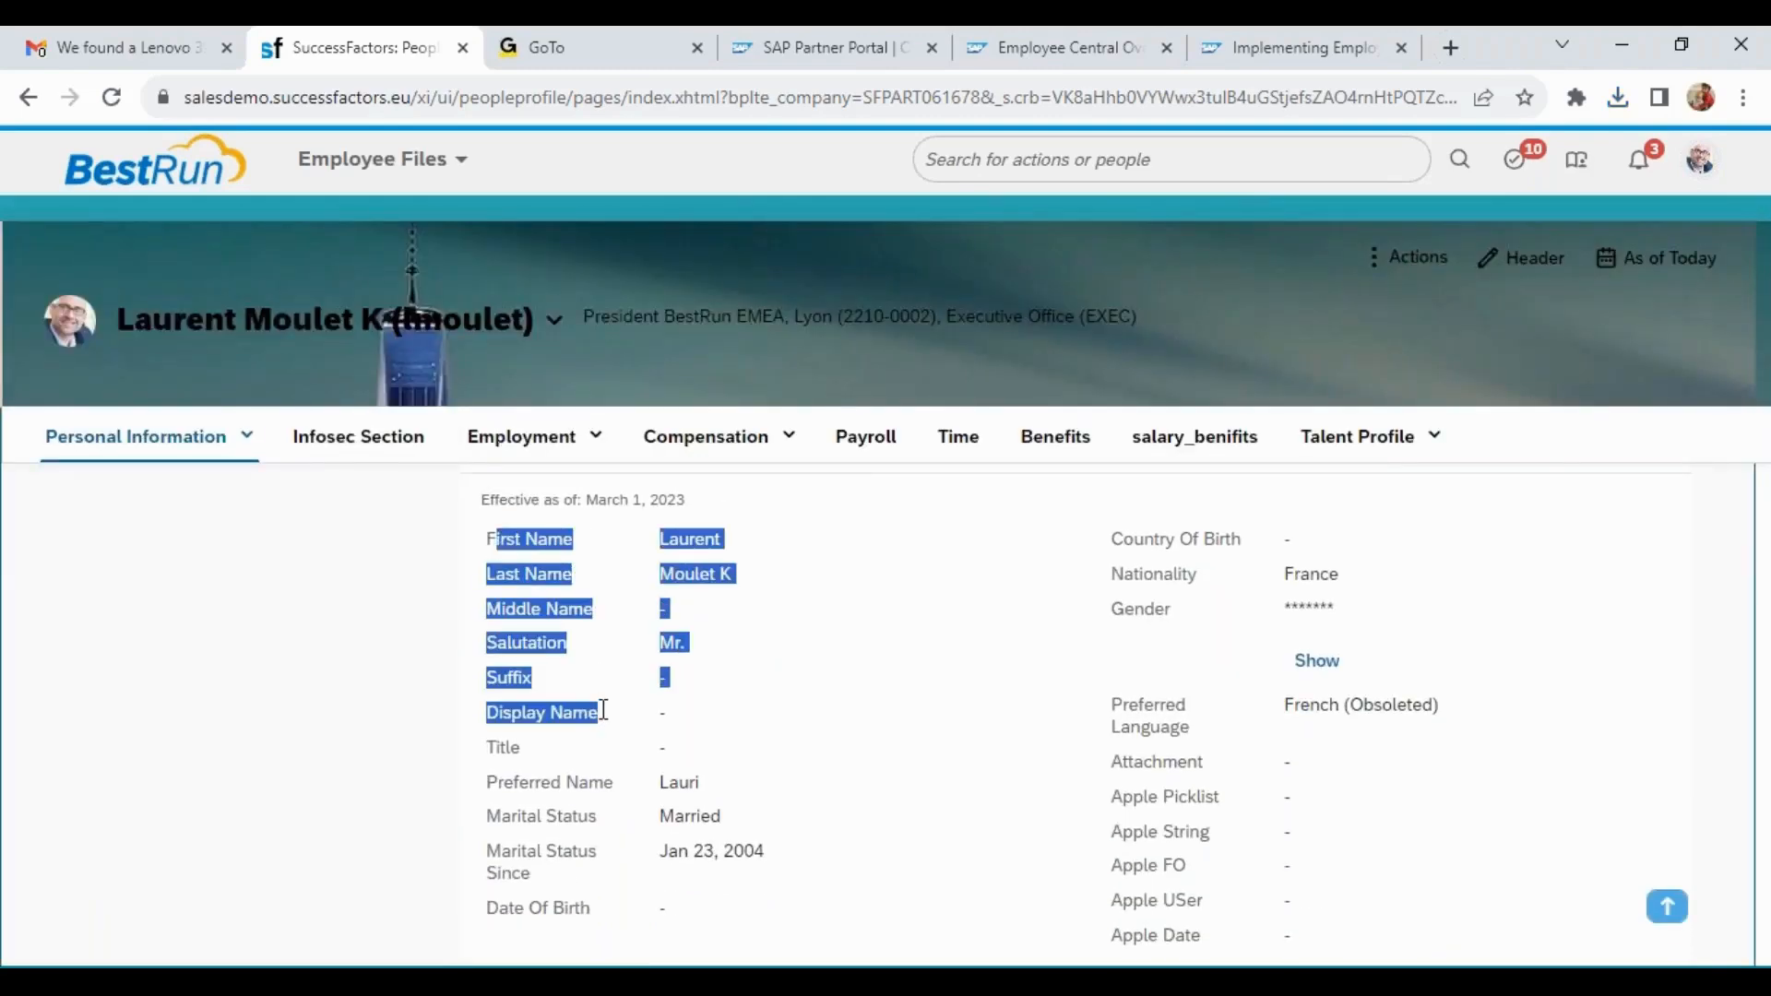
pyautogui.click(731, 712)
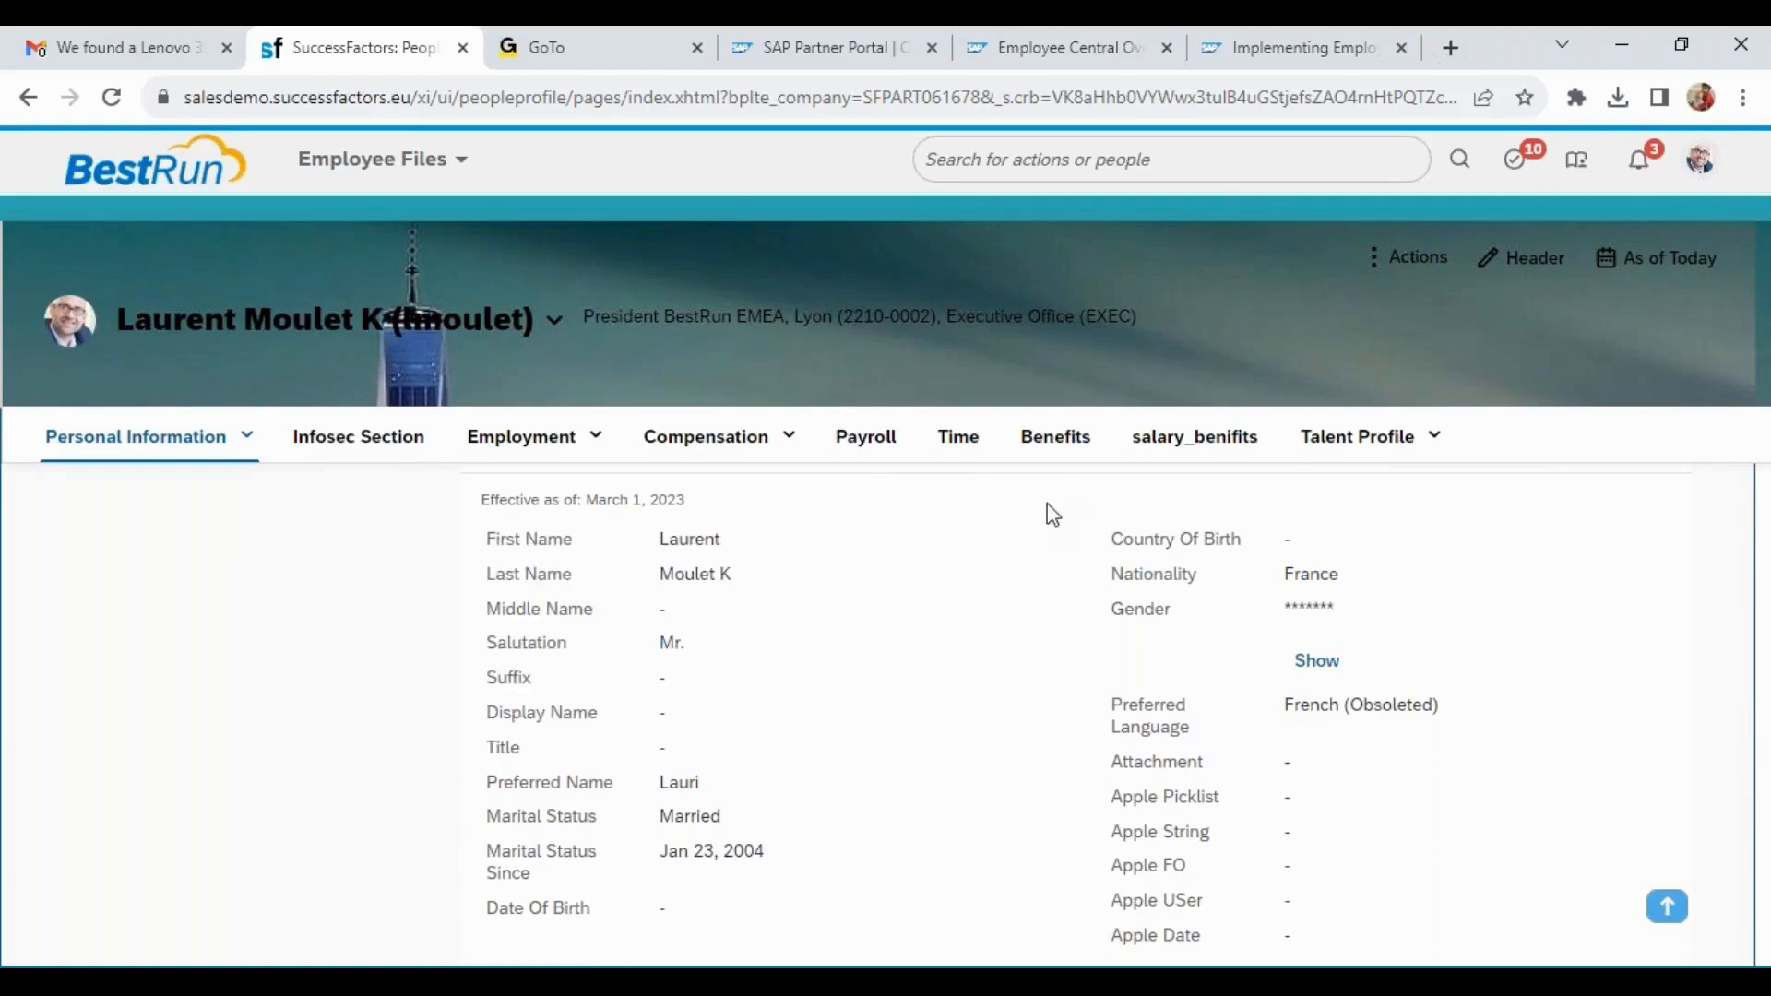
# Open the history record of the employee's Personal Information effective Mar 01, 2023 for editing.
pyautogui.click(238, 445)
pyautogui.click(239, 455)
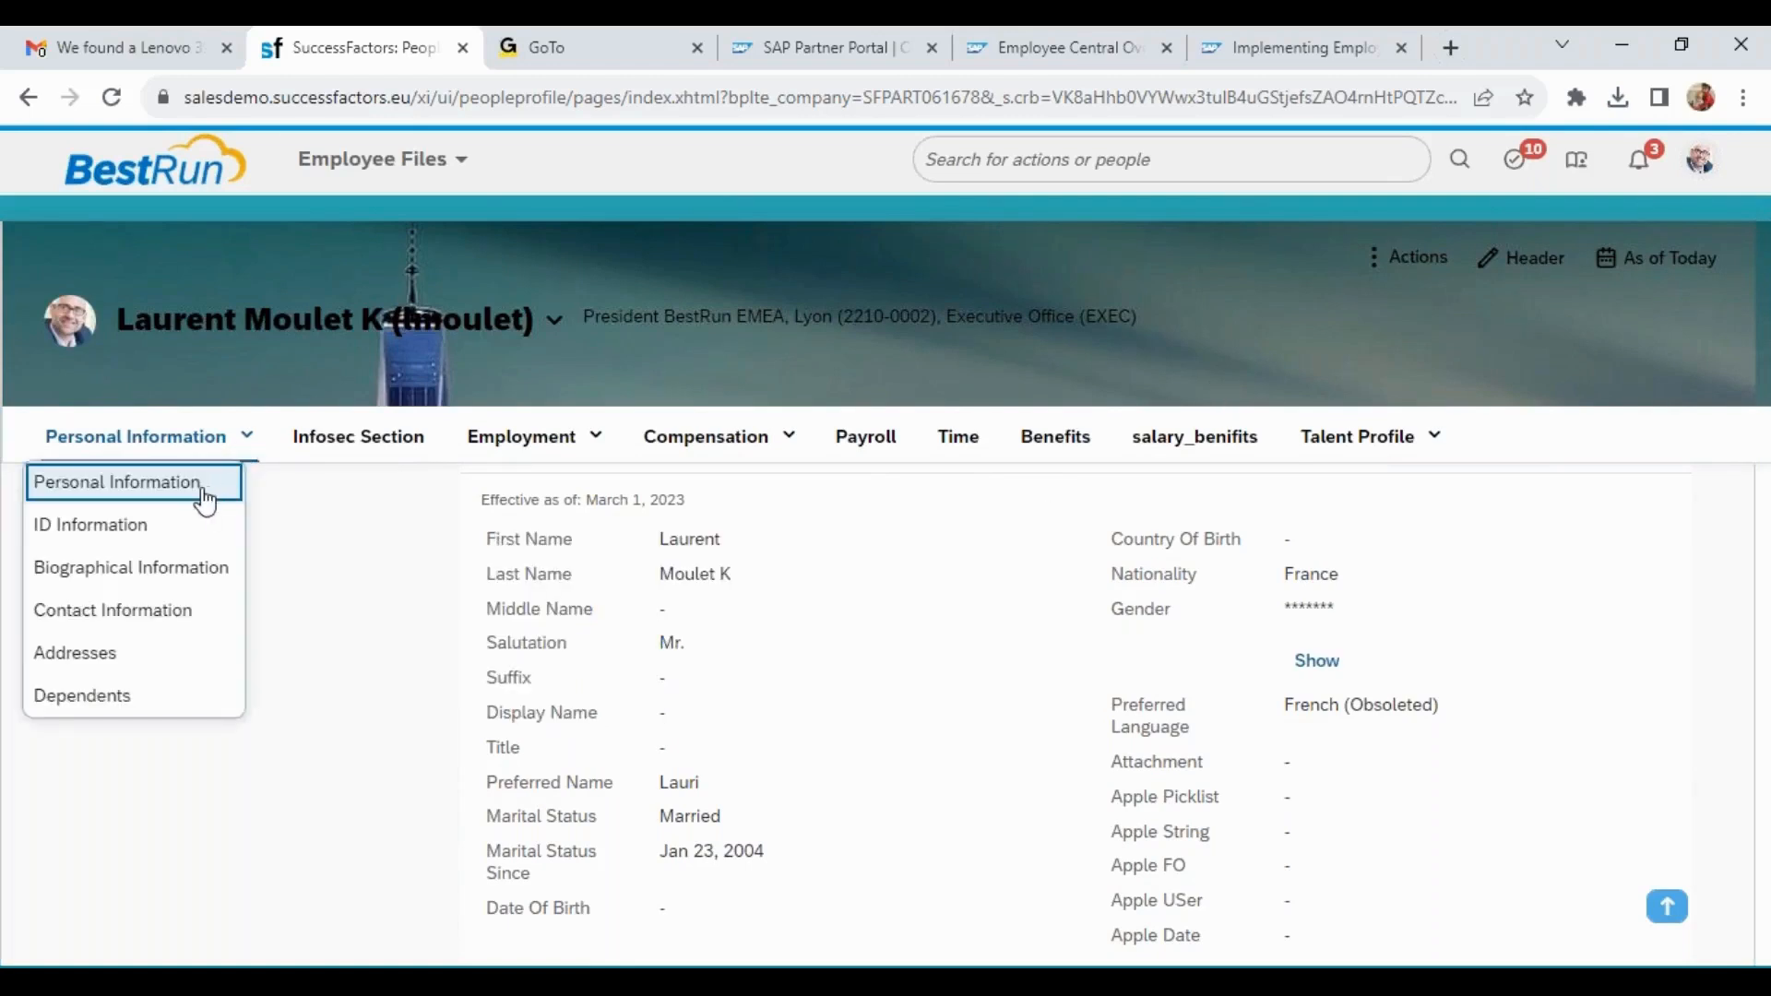
pyautogui.click(203, 503)
pyautogui.click(738, 532)
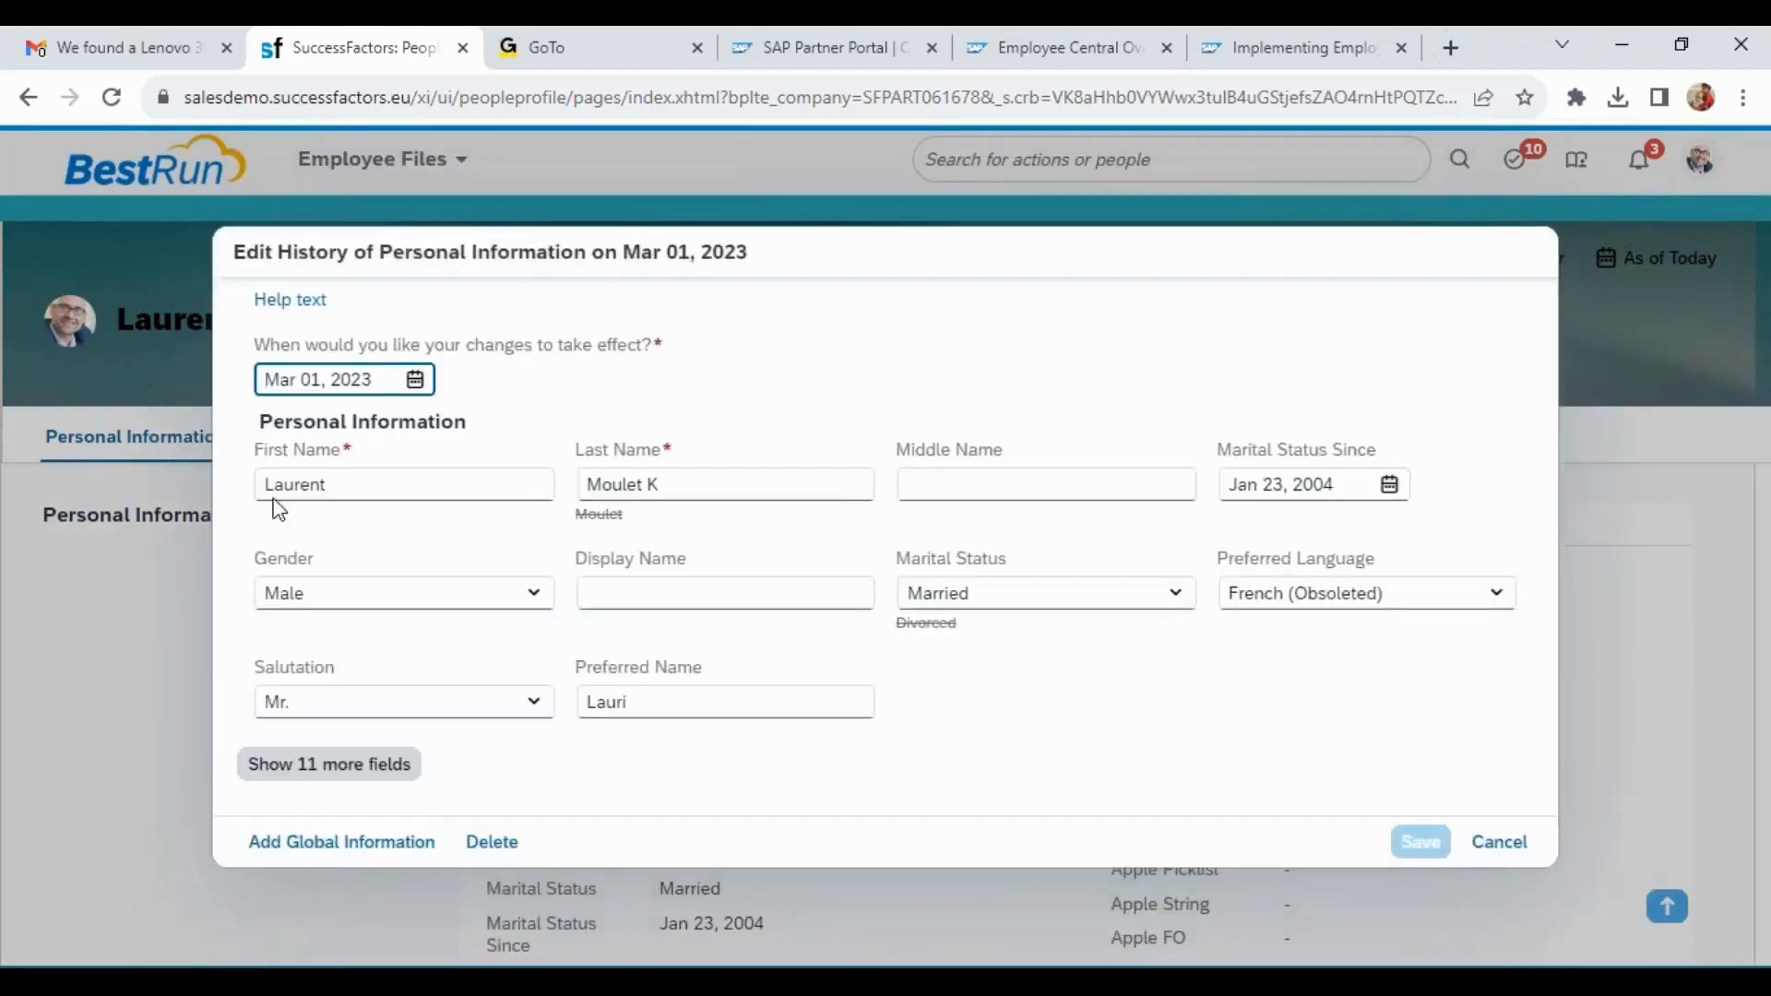
# Examine the First Name, Last Name and Middle Name fields in the Personal Information record.
pyautogui.moveTo(275, 458); pyautogui.dragTo(349, 457)
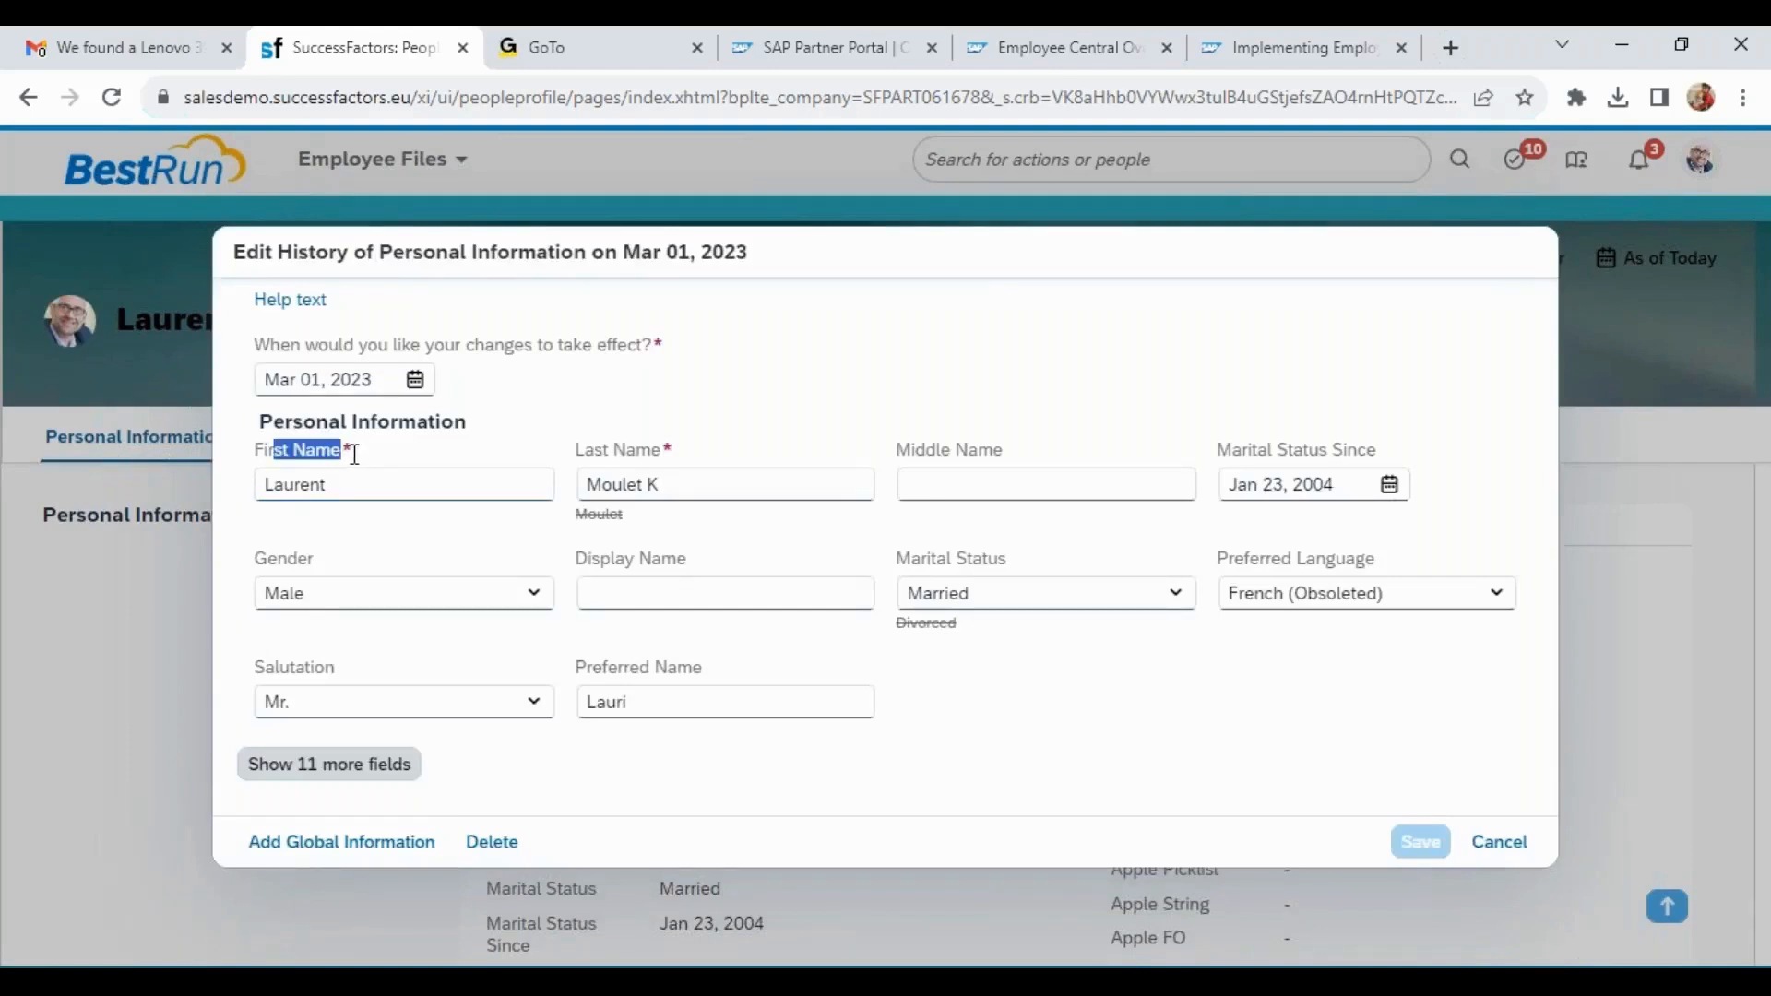
pyautogui.click(359, 451)
pyautogui.moveTo(344, 450); pyautogui.dragTo(255, 454)
pyautogui.moveTo(651, 450); pyautogui.dragTo(575, 452)
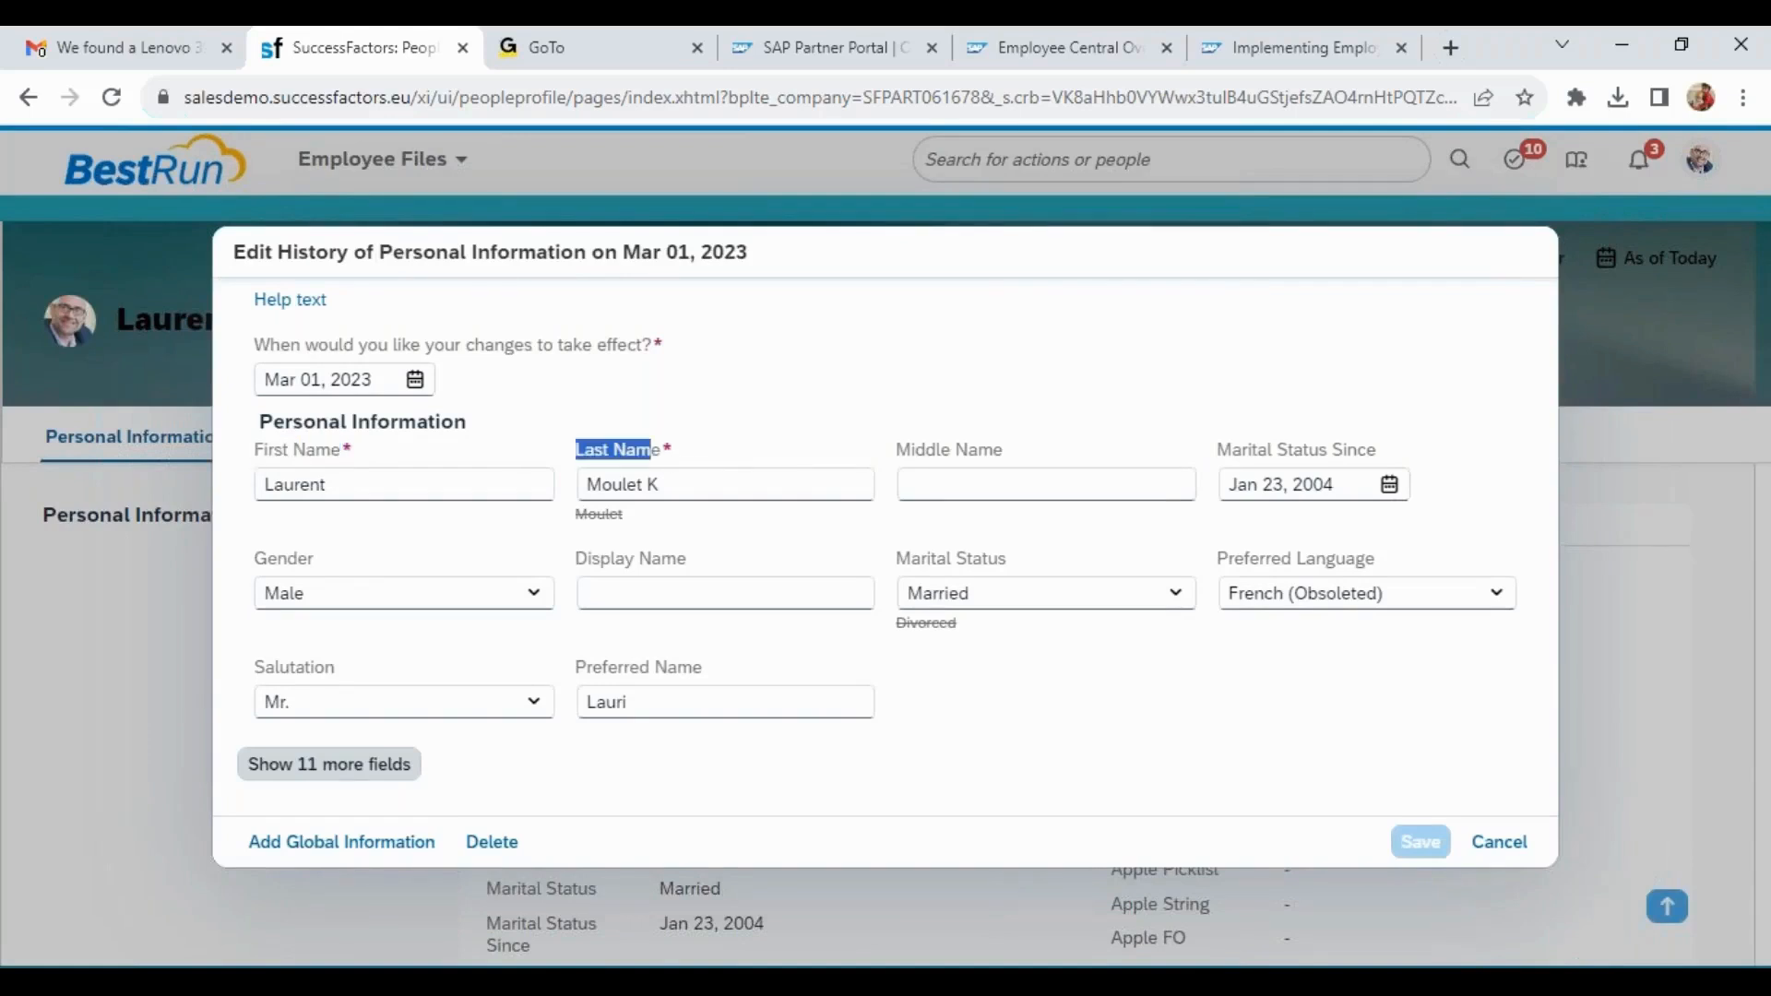
pyautogui.moveTo(1021, 451); pyautogui.dragTo(904, 459)
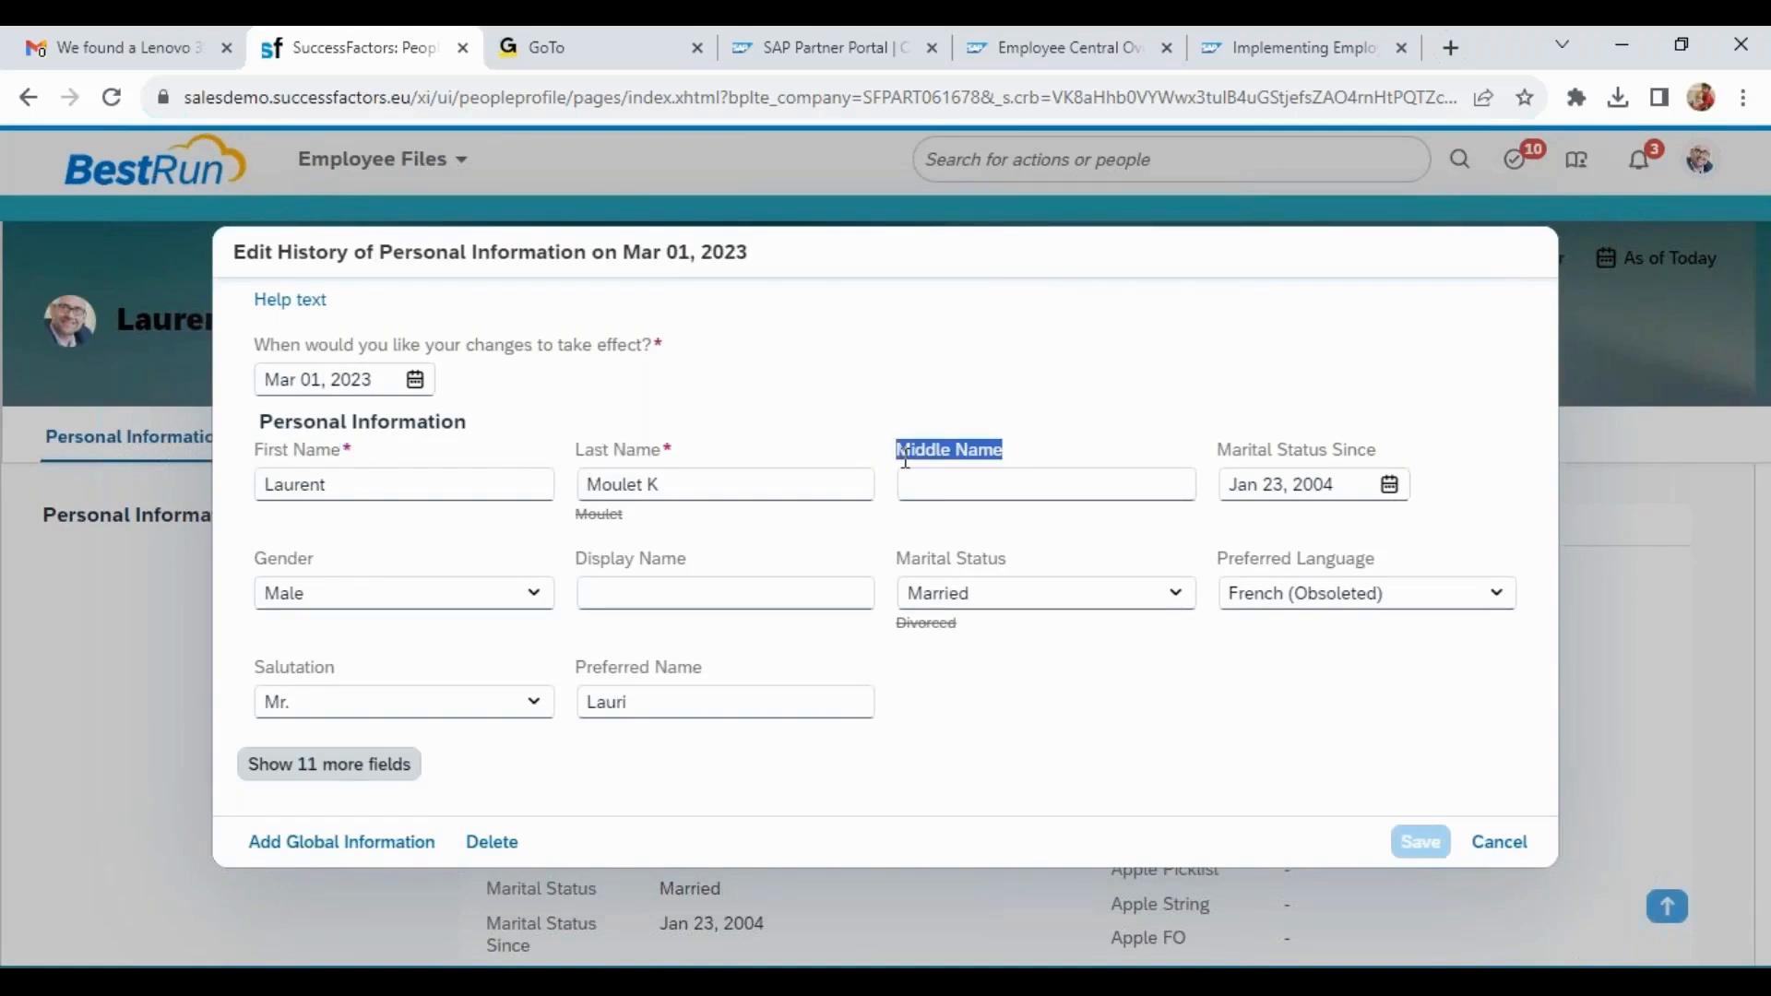
# Inspect the Marital Status Since date field and the available choices for Gender and Marital Status without changing them.
pyautogui.moveTo(1242, 448); pyautogui.dragTo(1382, 446)
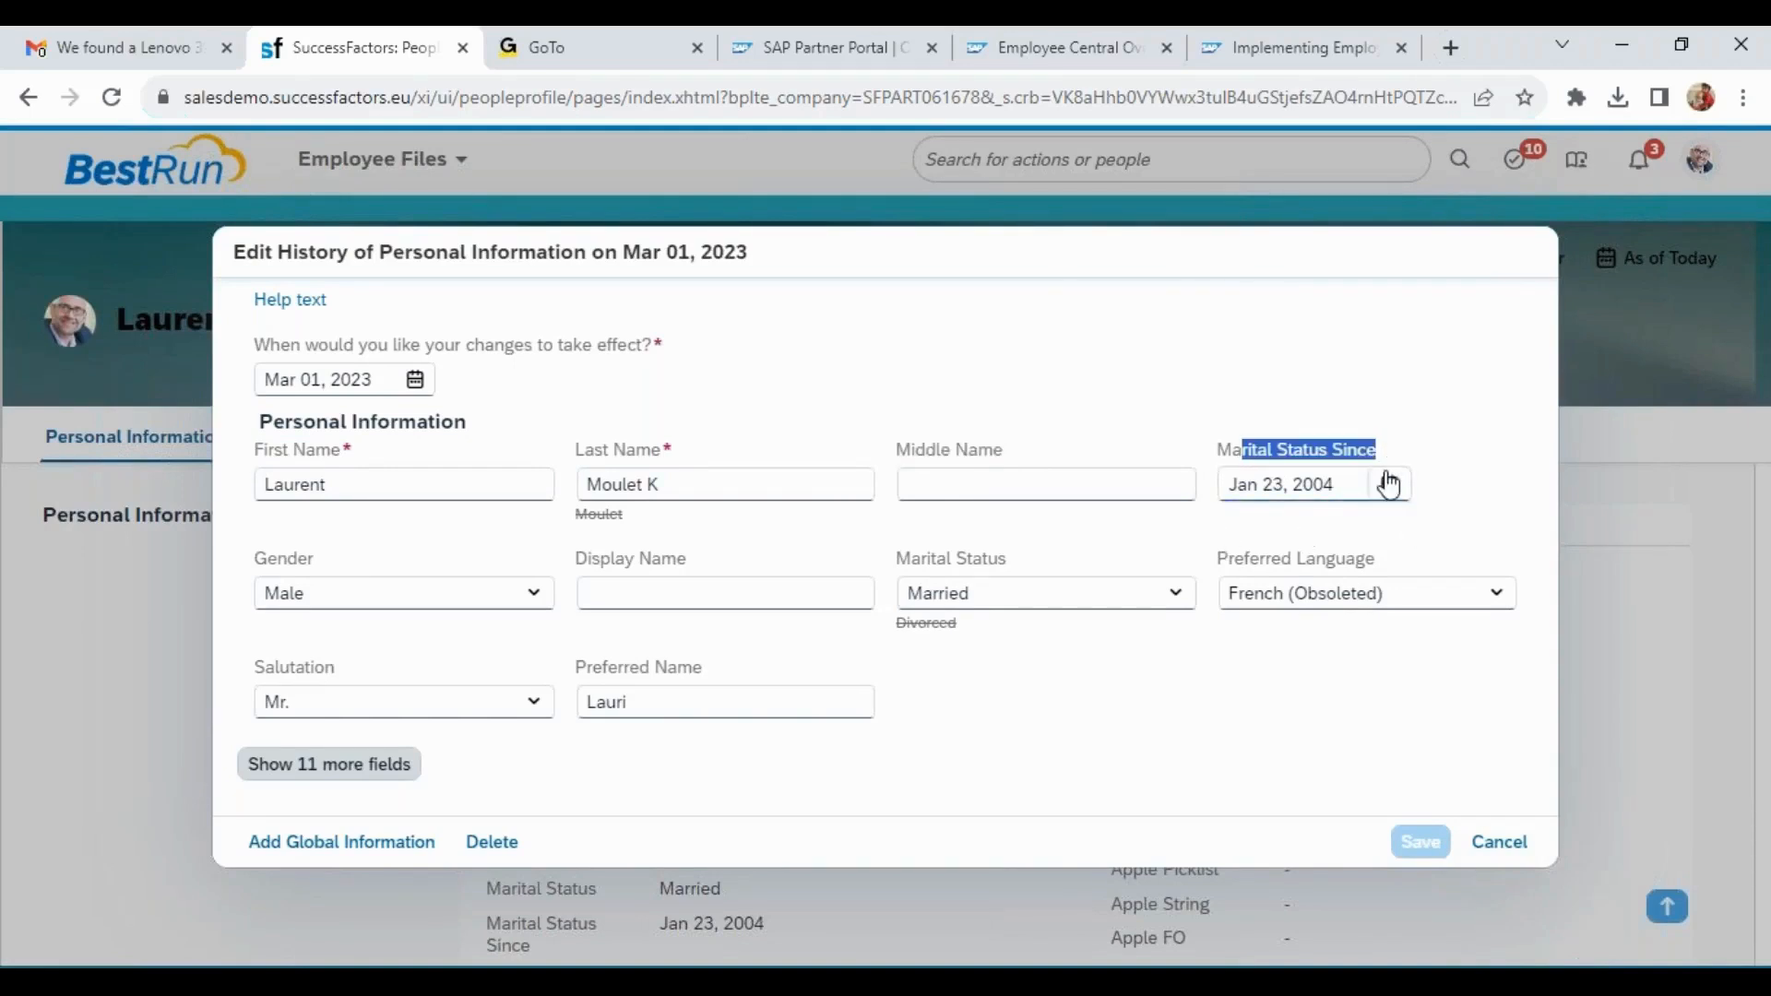
pyautogui.click(1385, 484)
pyautogui.click(1374, 404)
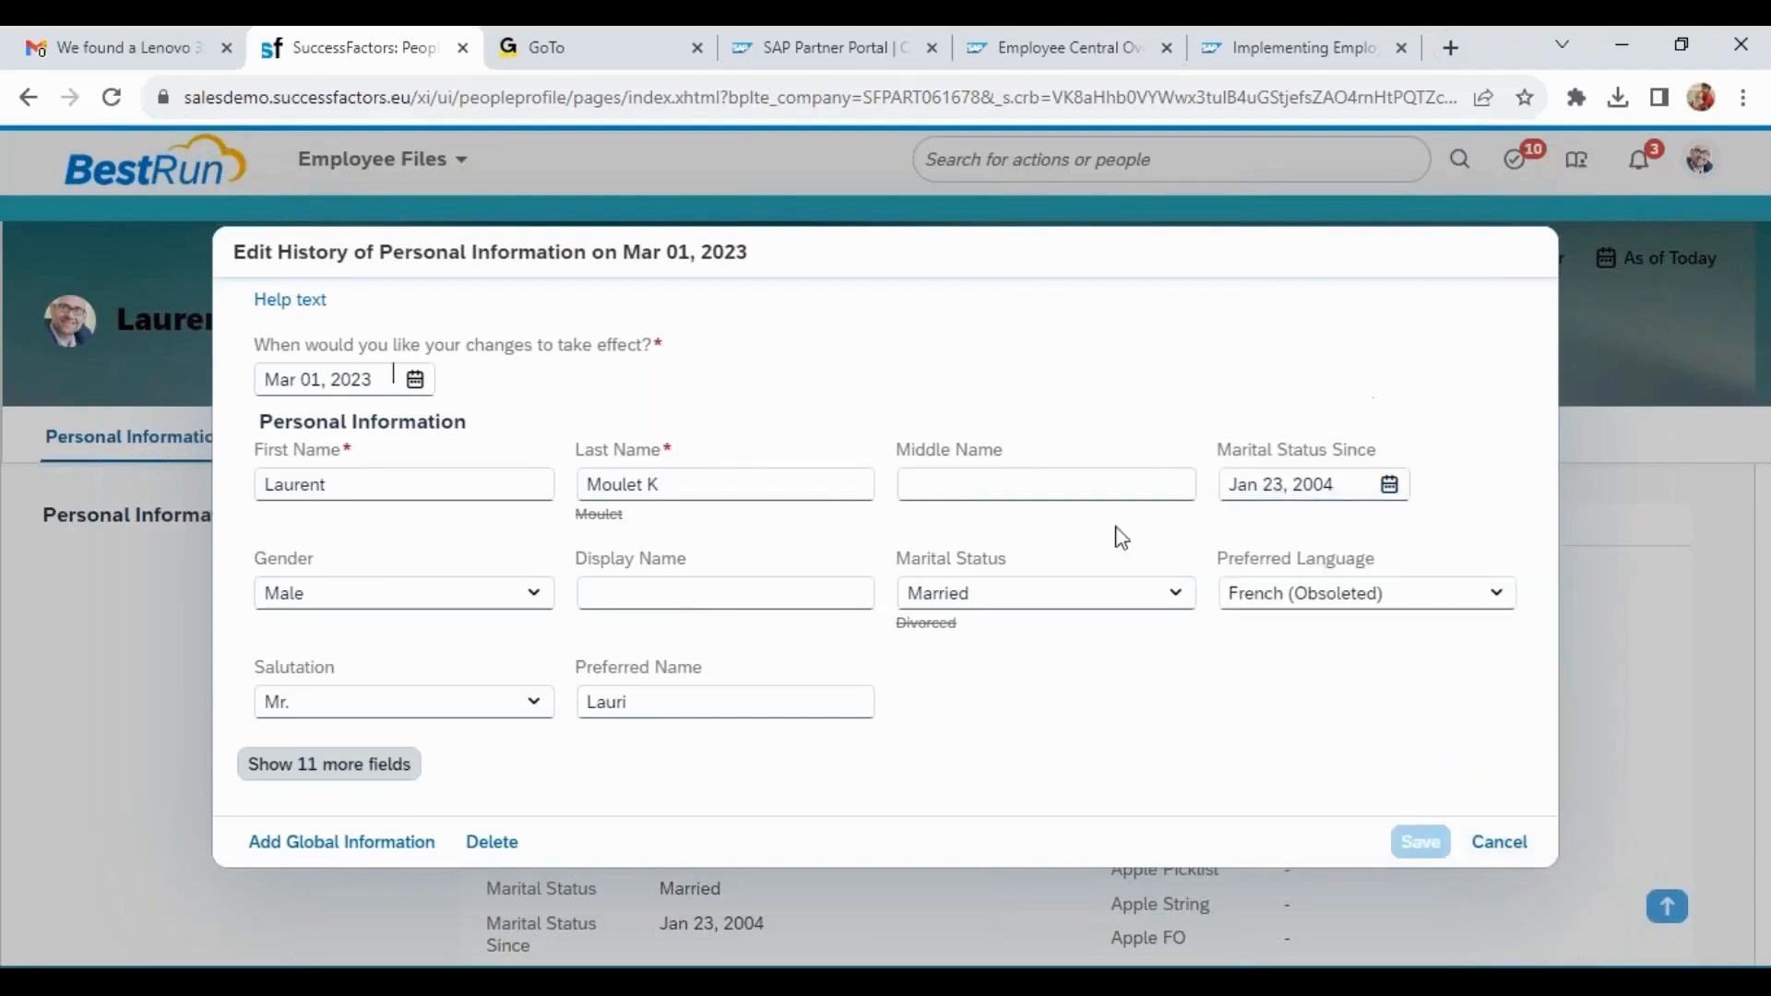
pyautogui.click(533, 593)
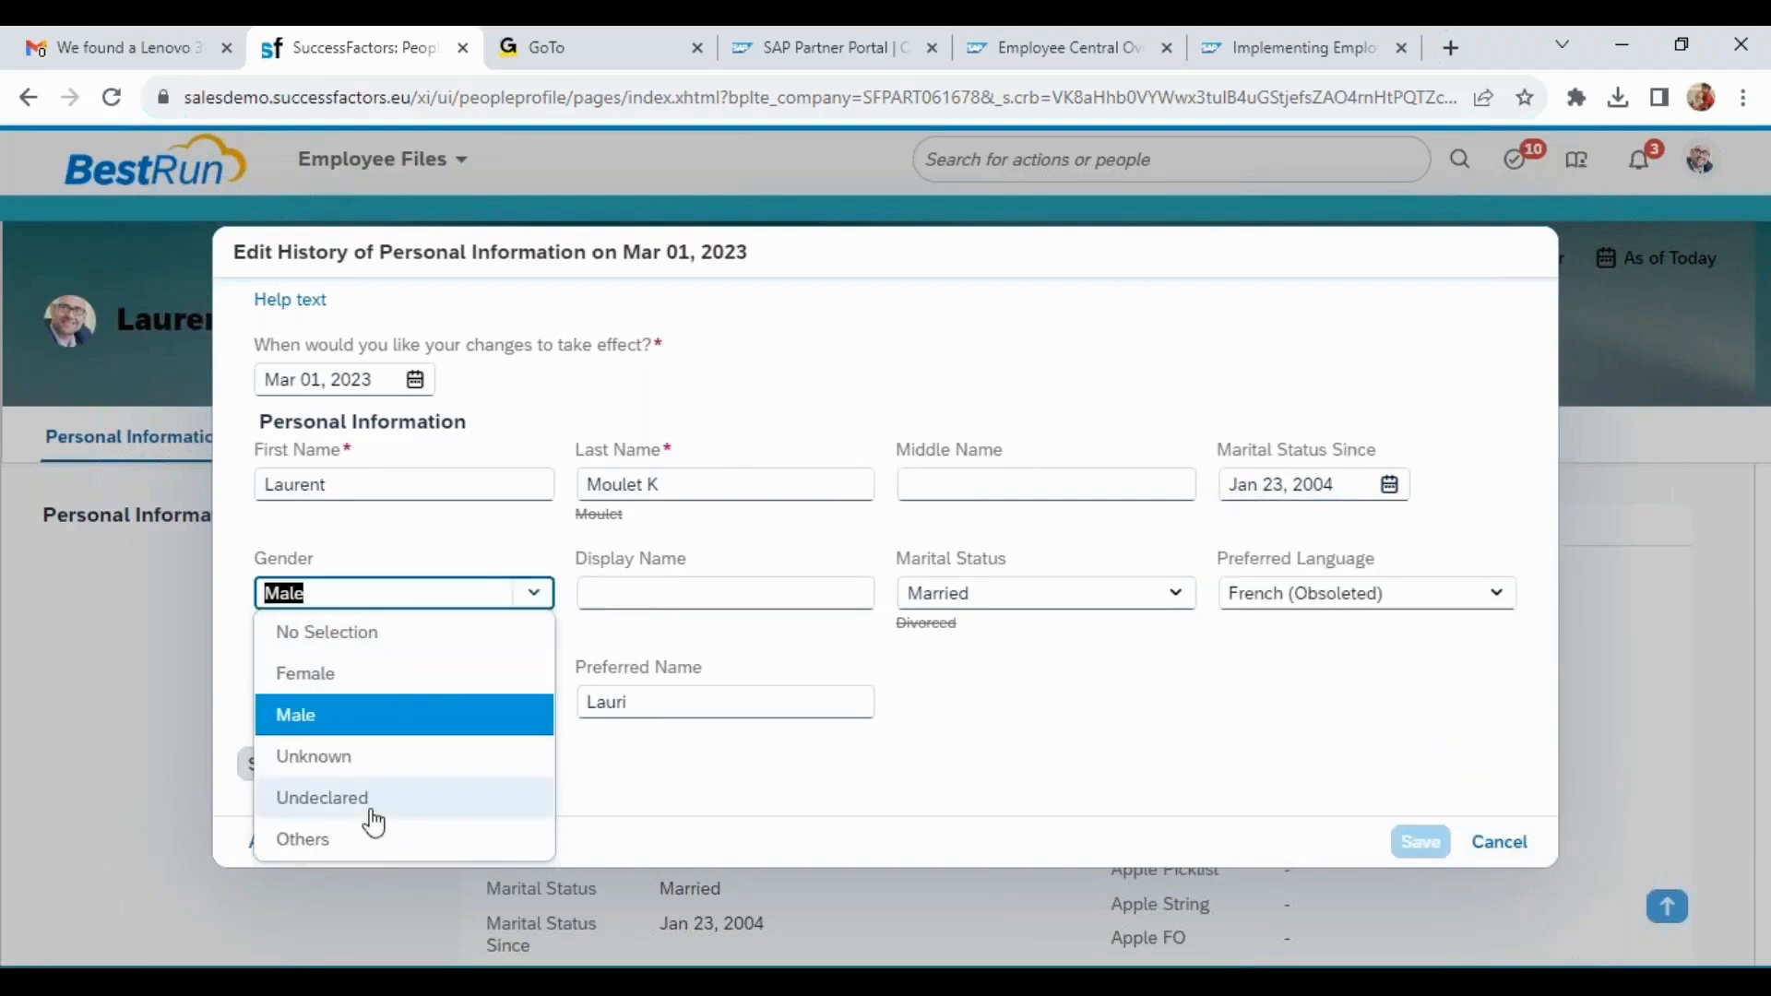
pyautogui.click(675, 579)
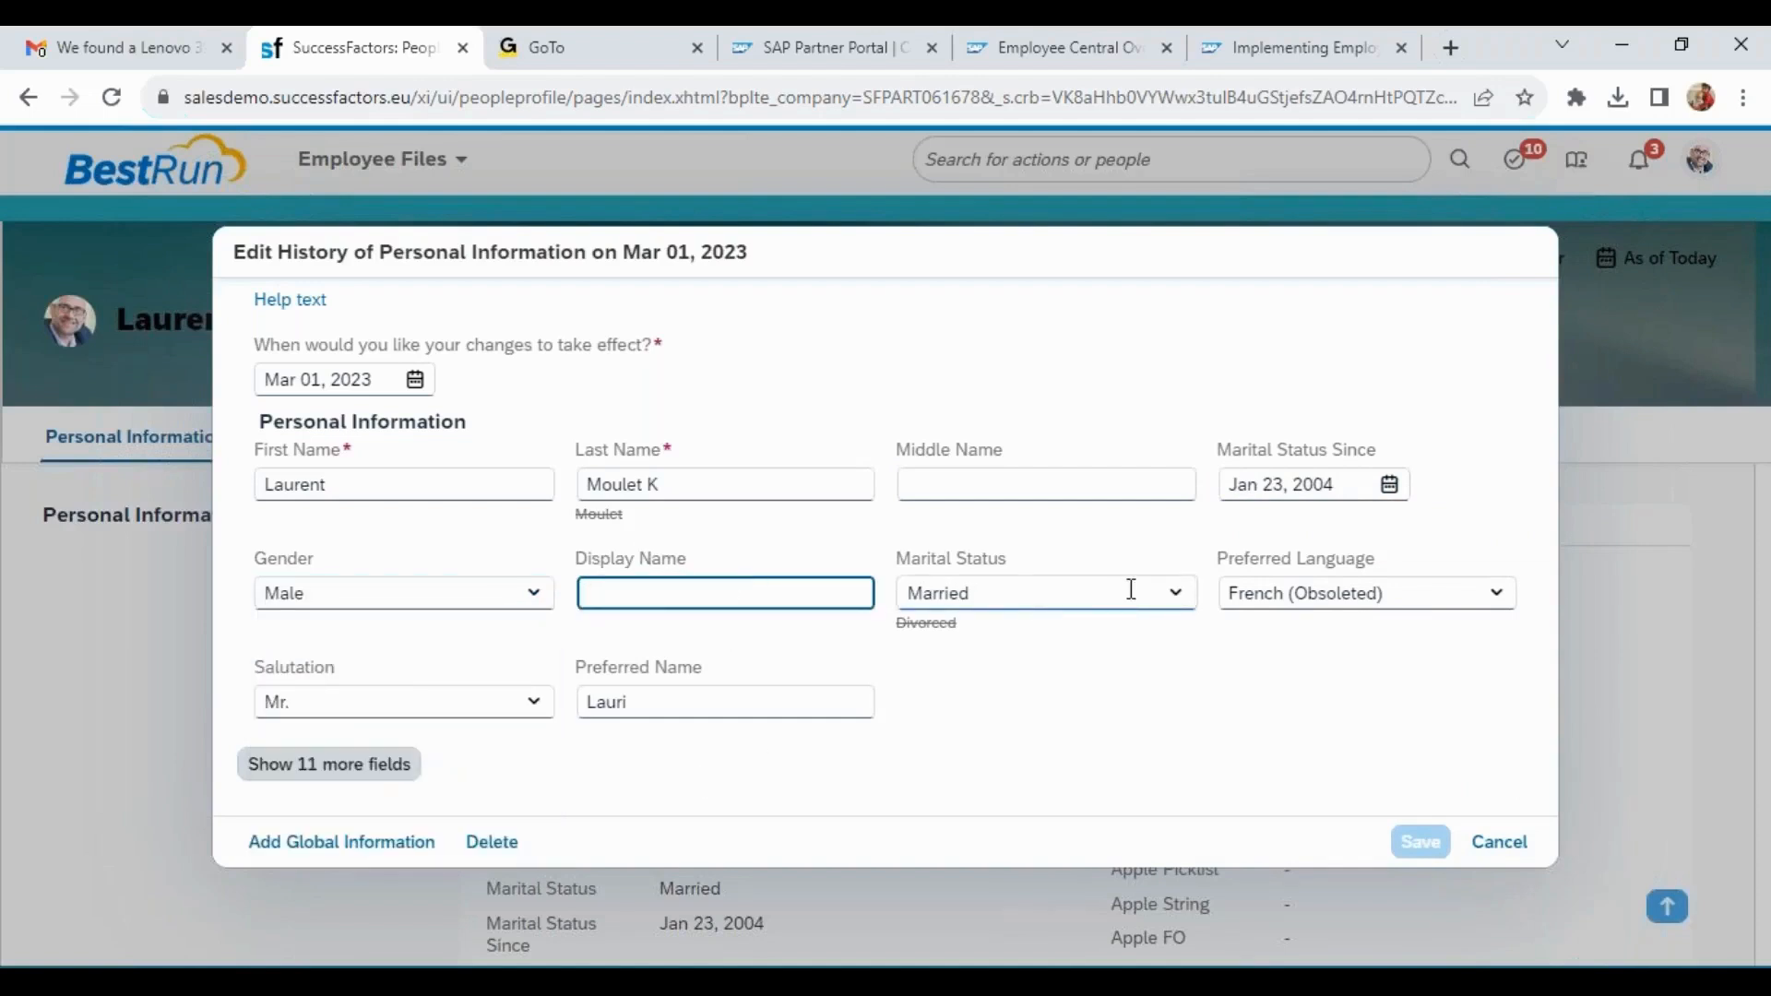
pyautogui.click(1185, 596)
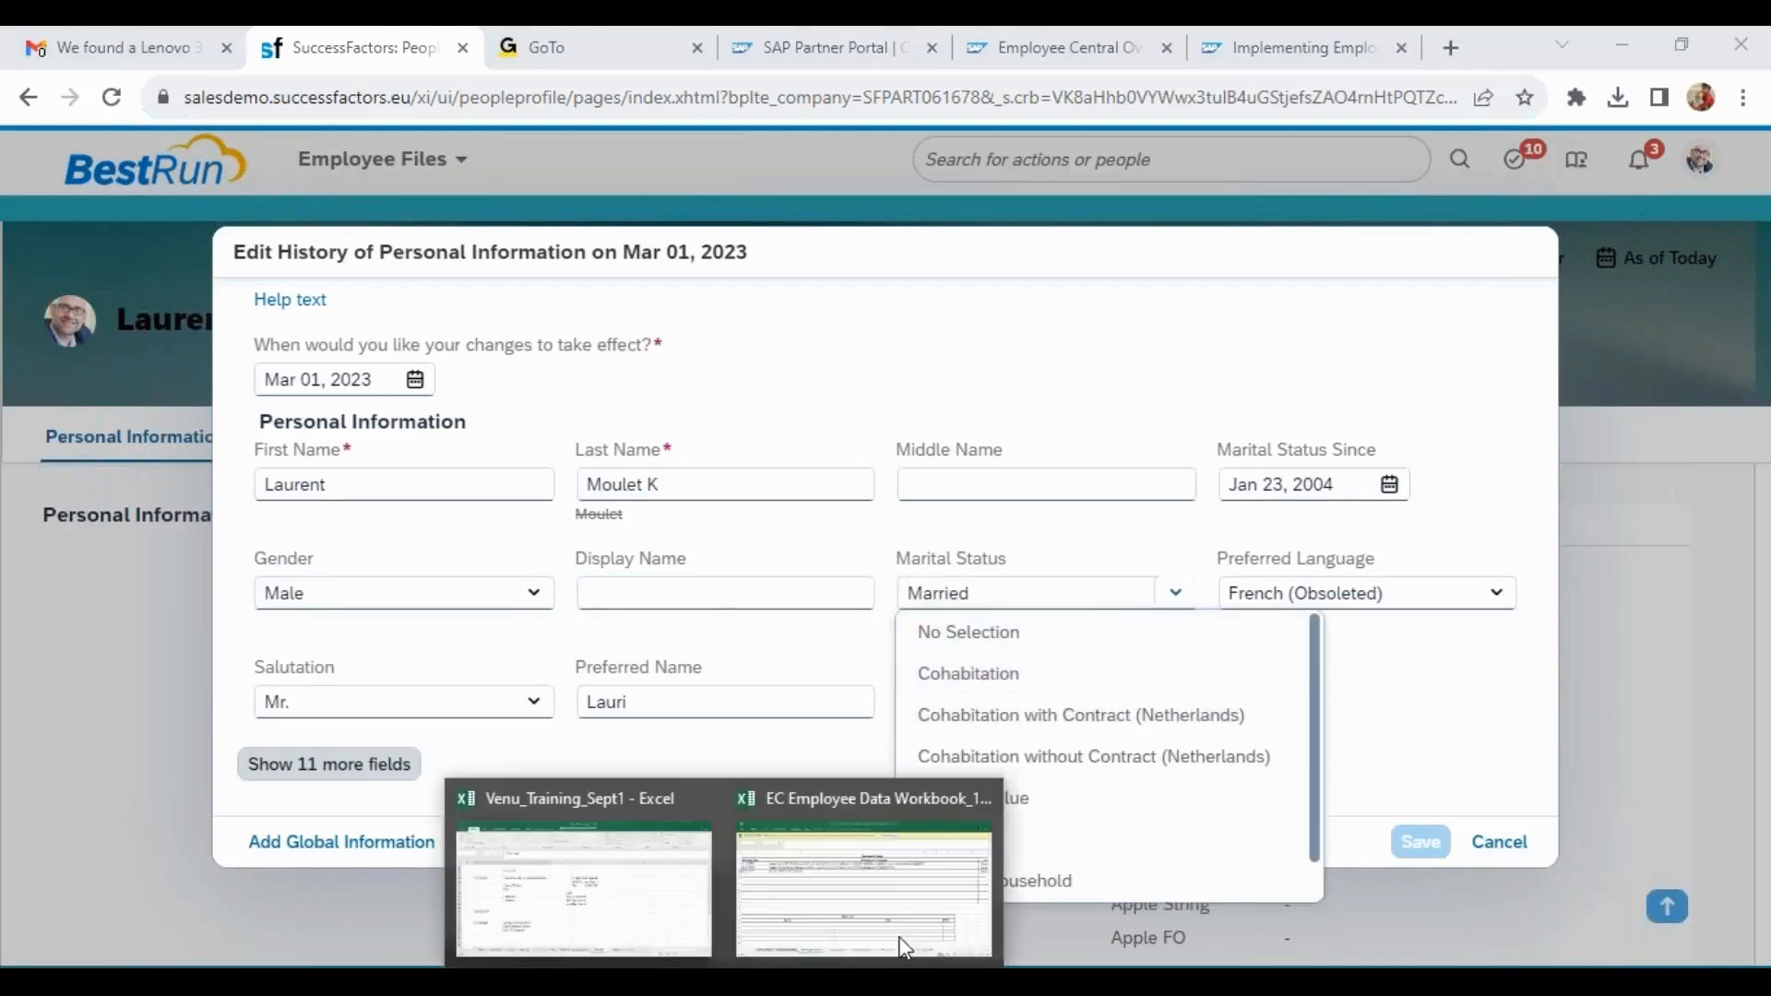
# Switch to the EC Employee Data Workbook in Excel and display its Personal Info sheet.
pyautogui.click(883, 896)
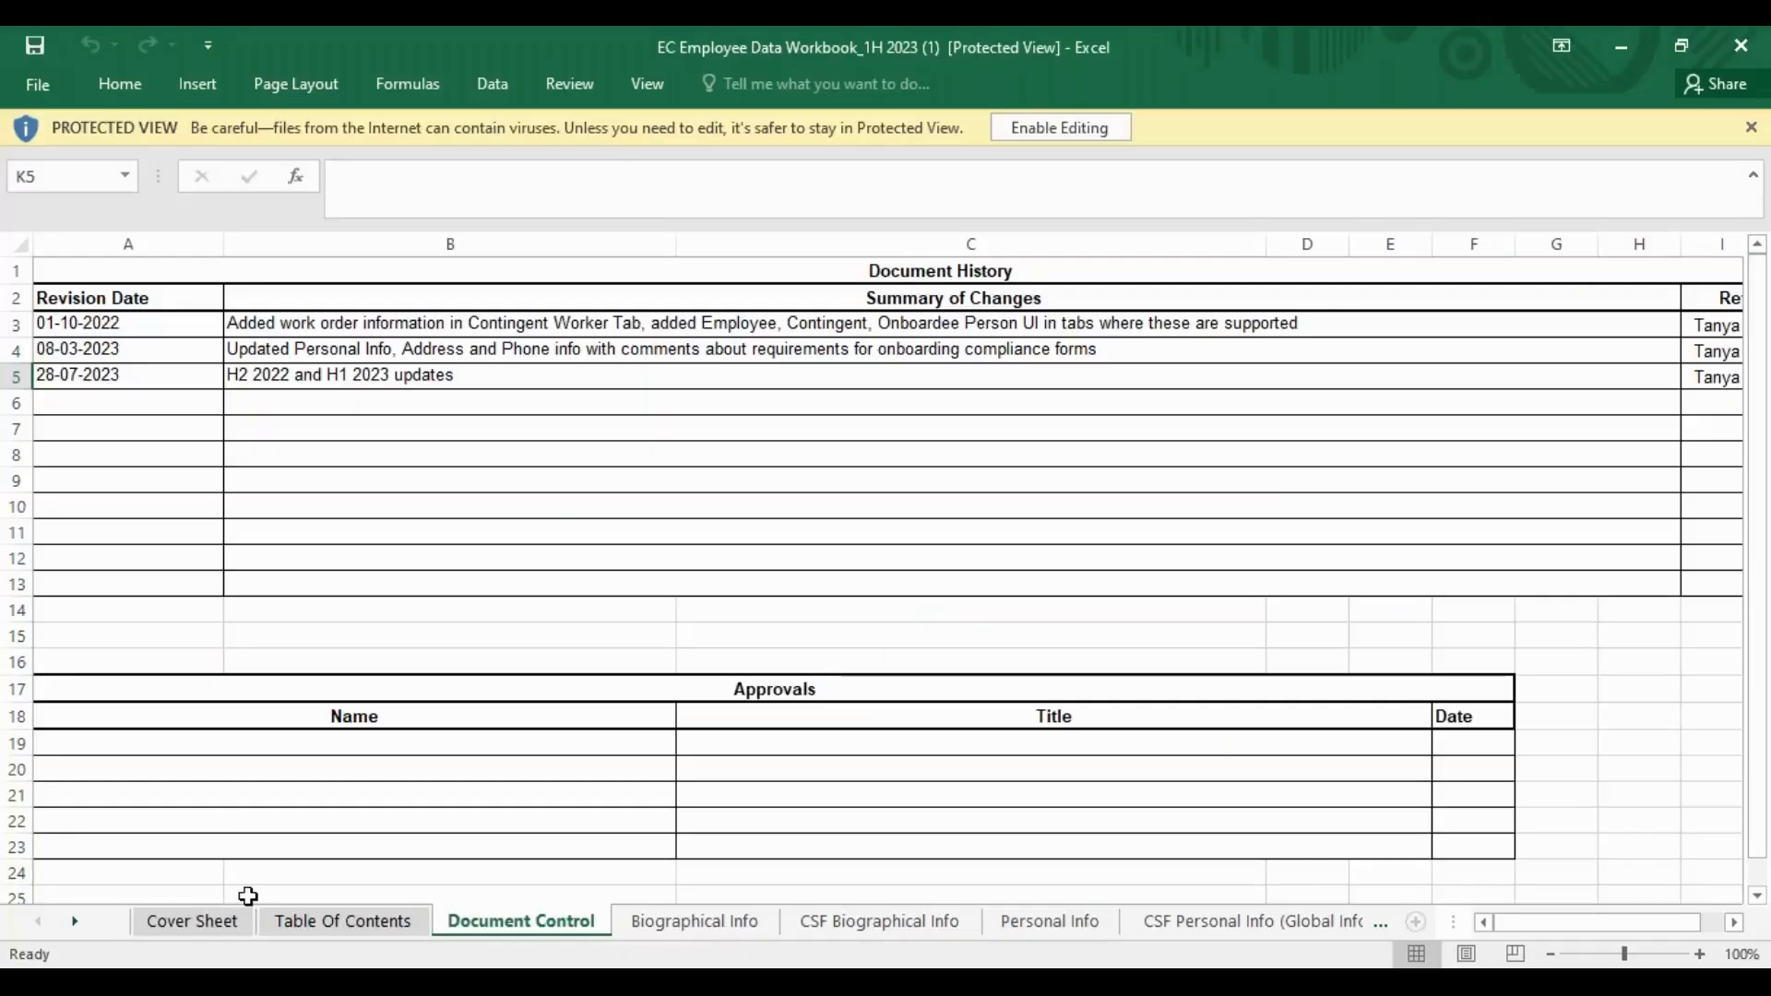
pyautogui.click(1047, 923)
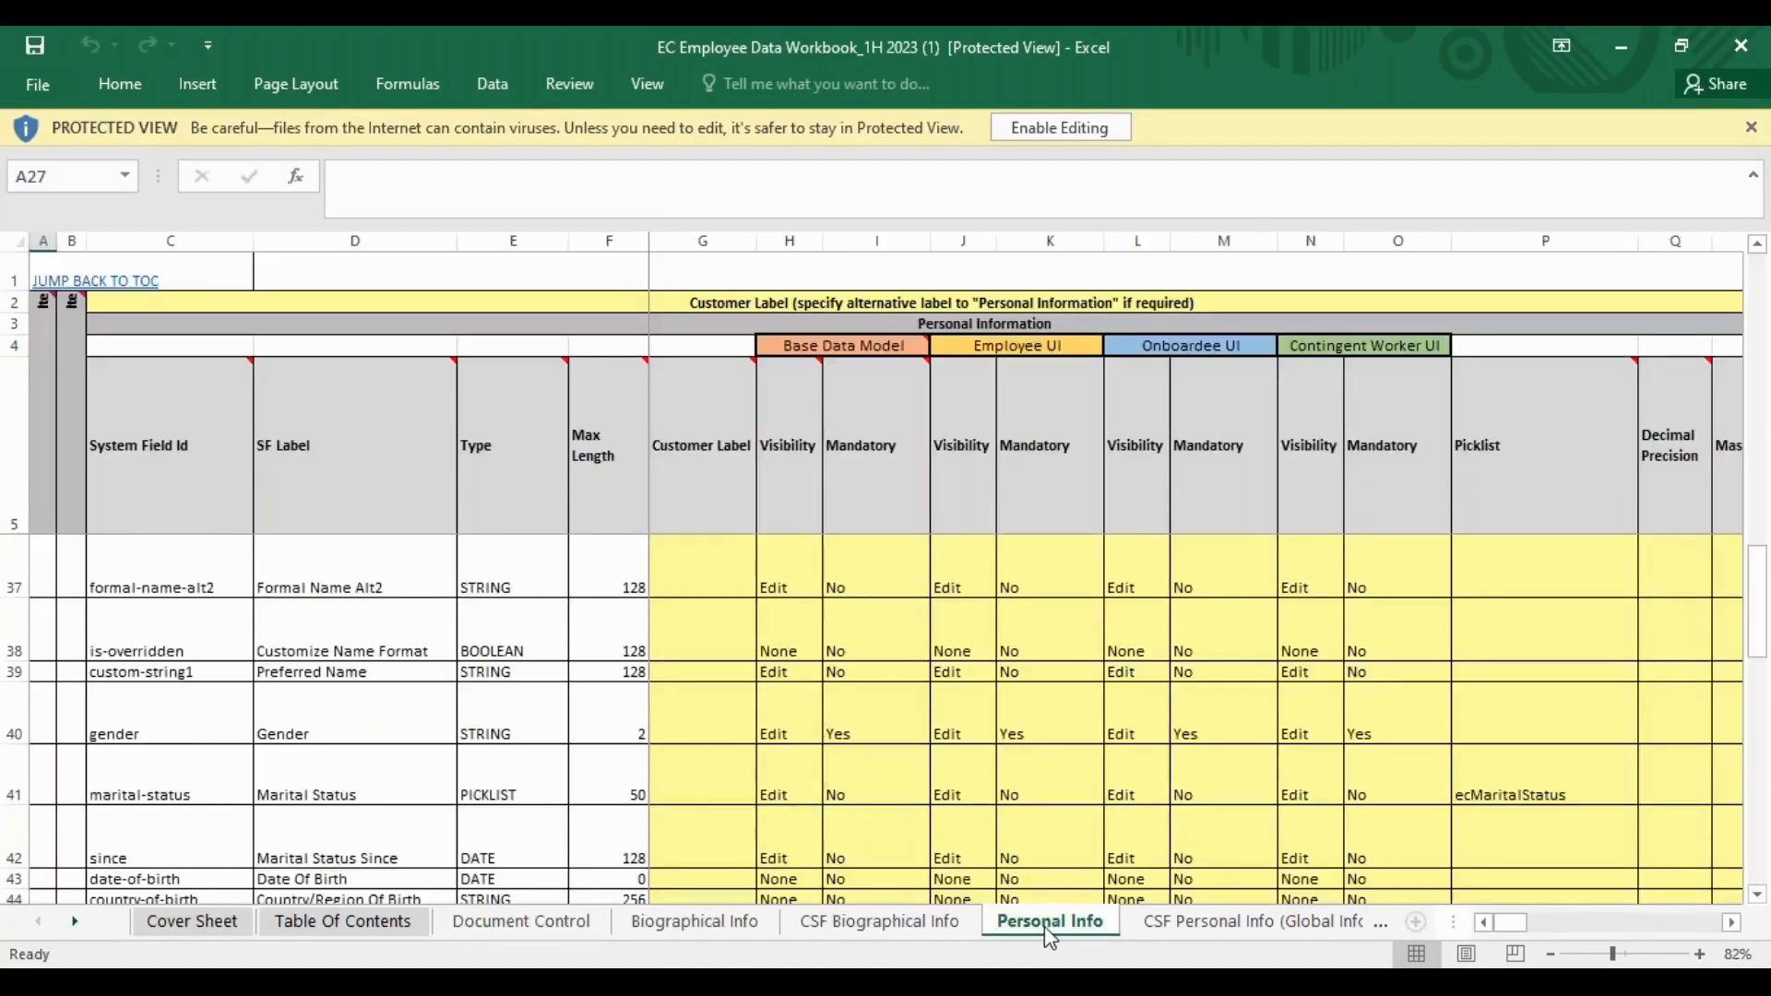
# Enable editing of the workbook and inspect the First Name row's system field ID, SF label, type and maximum length.
pyautogui.click(1040, 138)
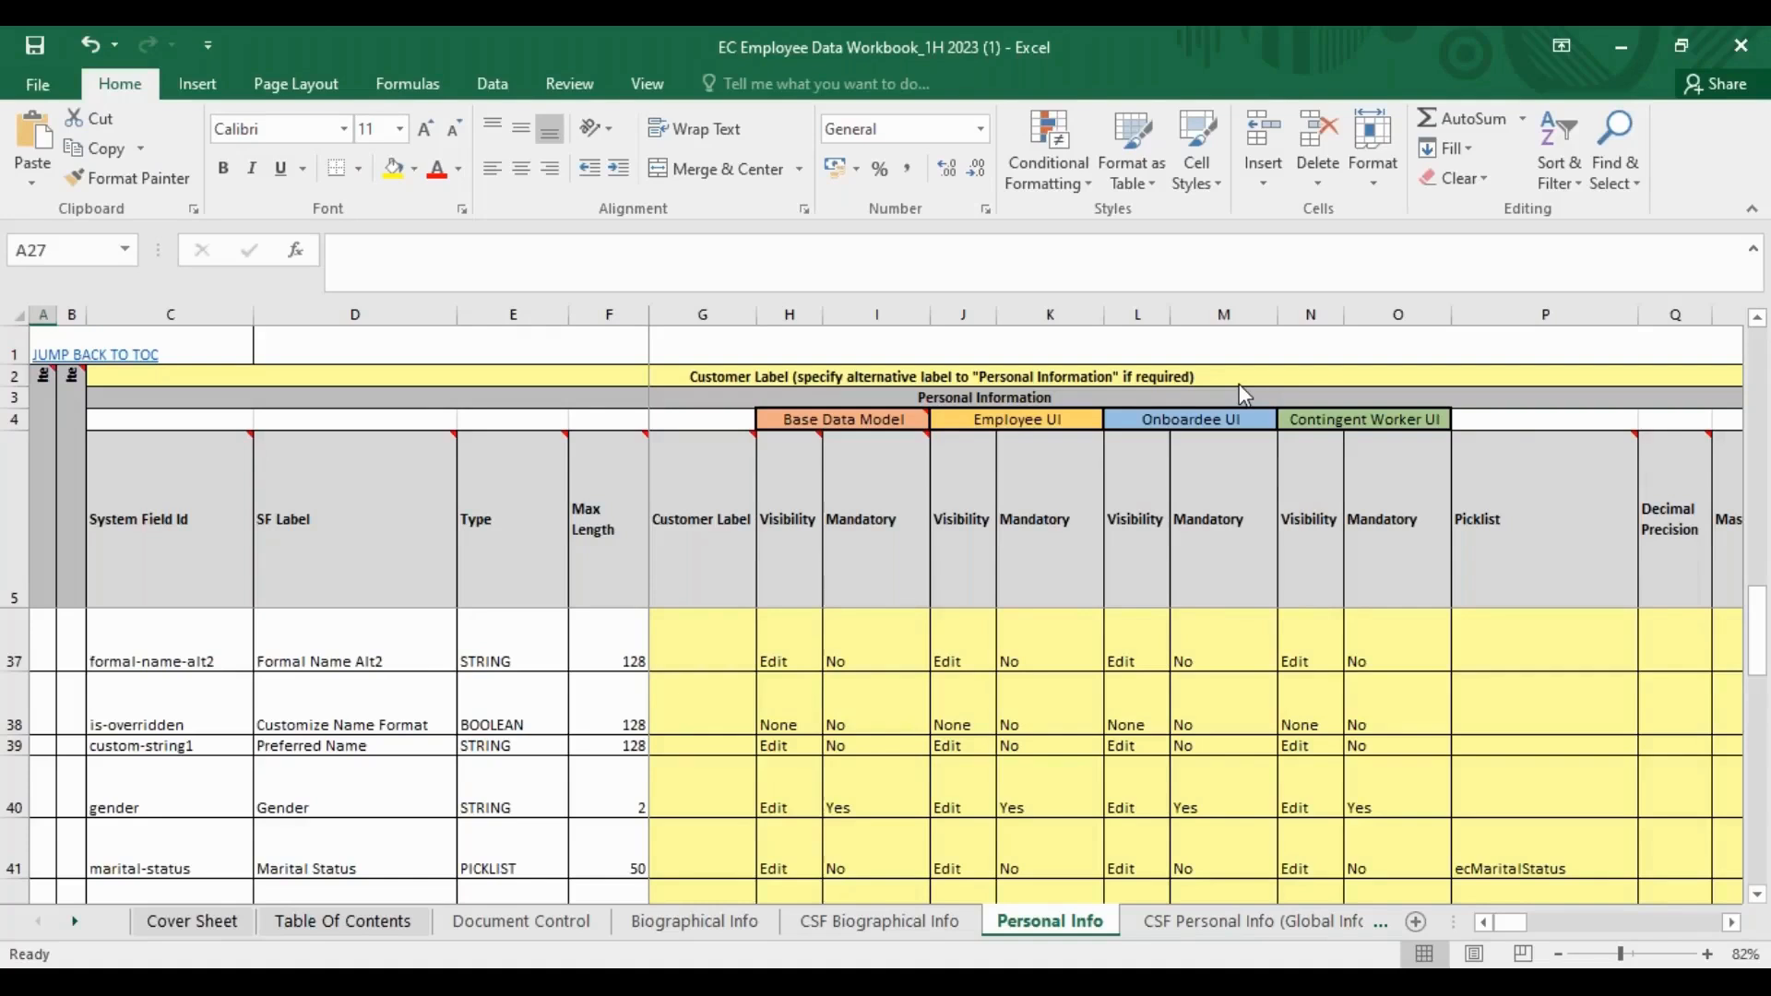
pyautogui.scroll(10, 1759, 374)
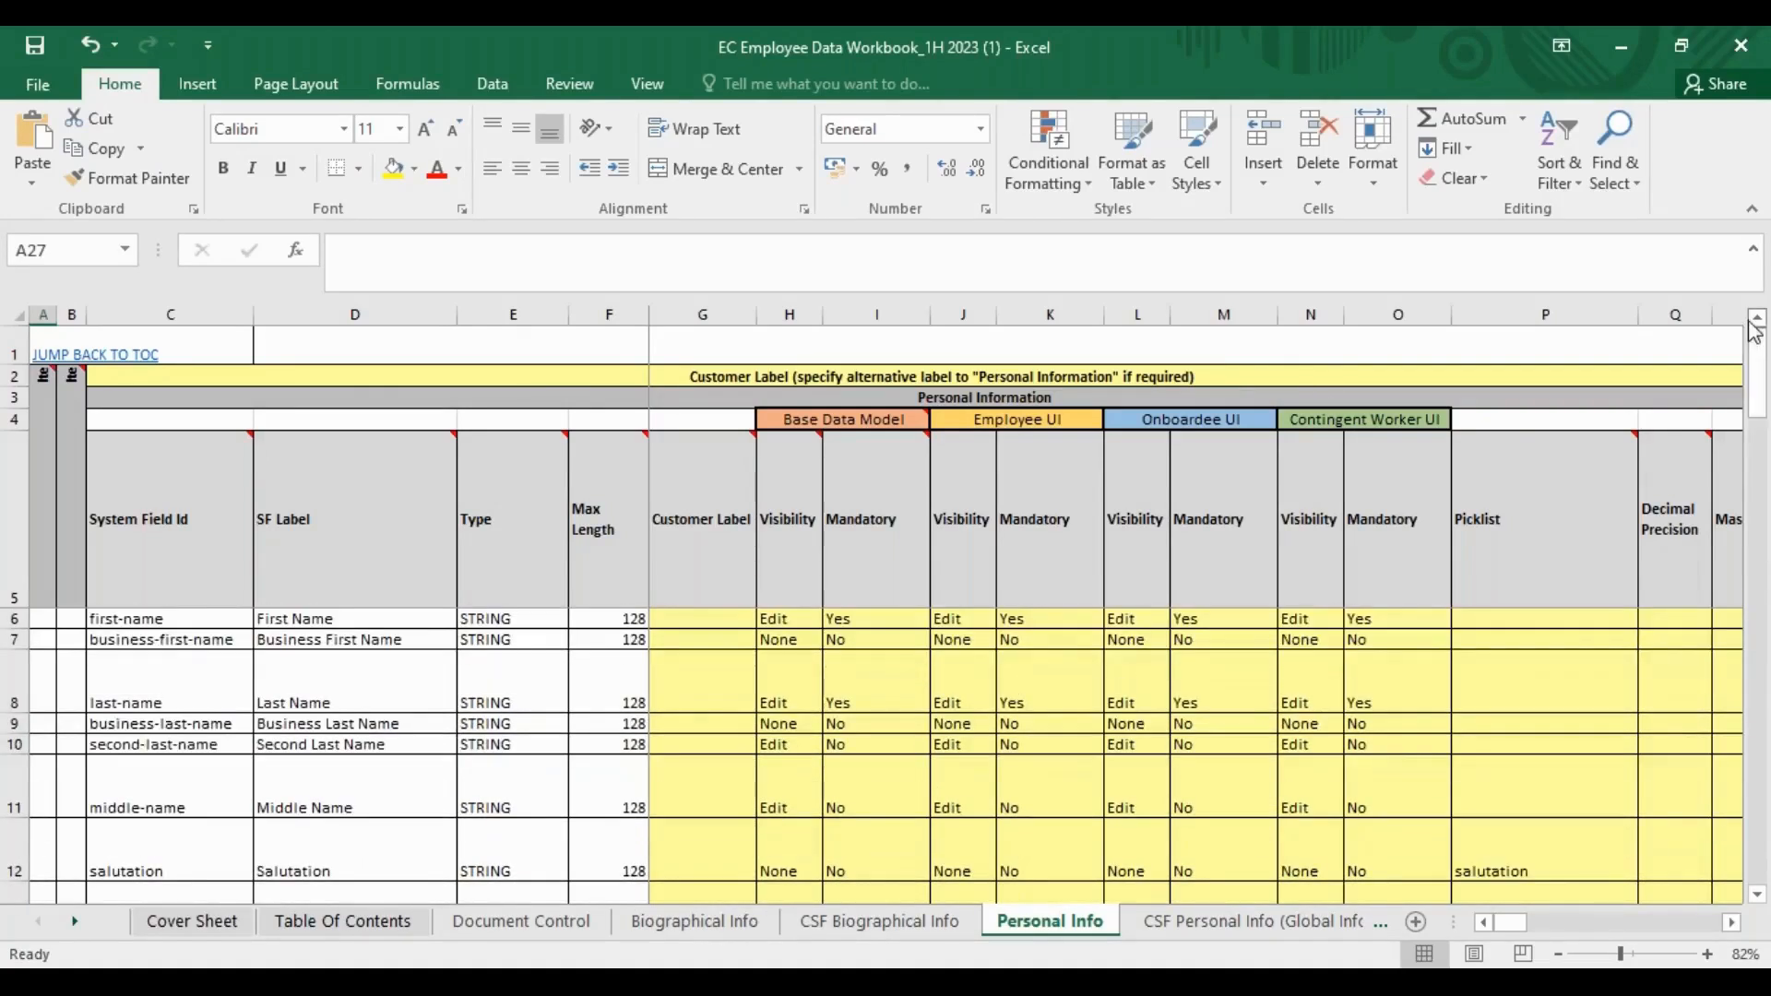
pyautogui.click(180, 622)
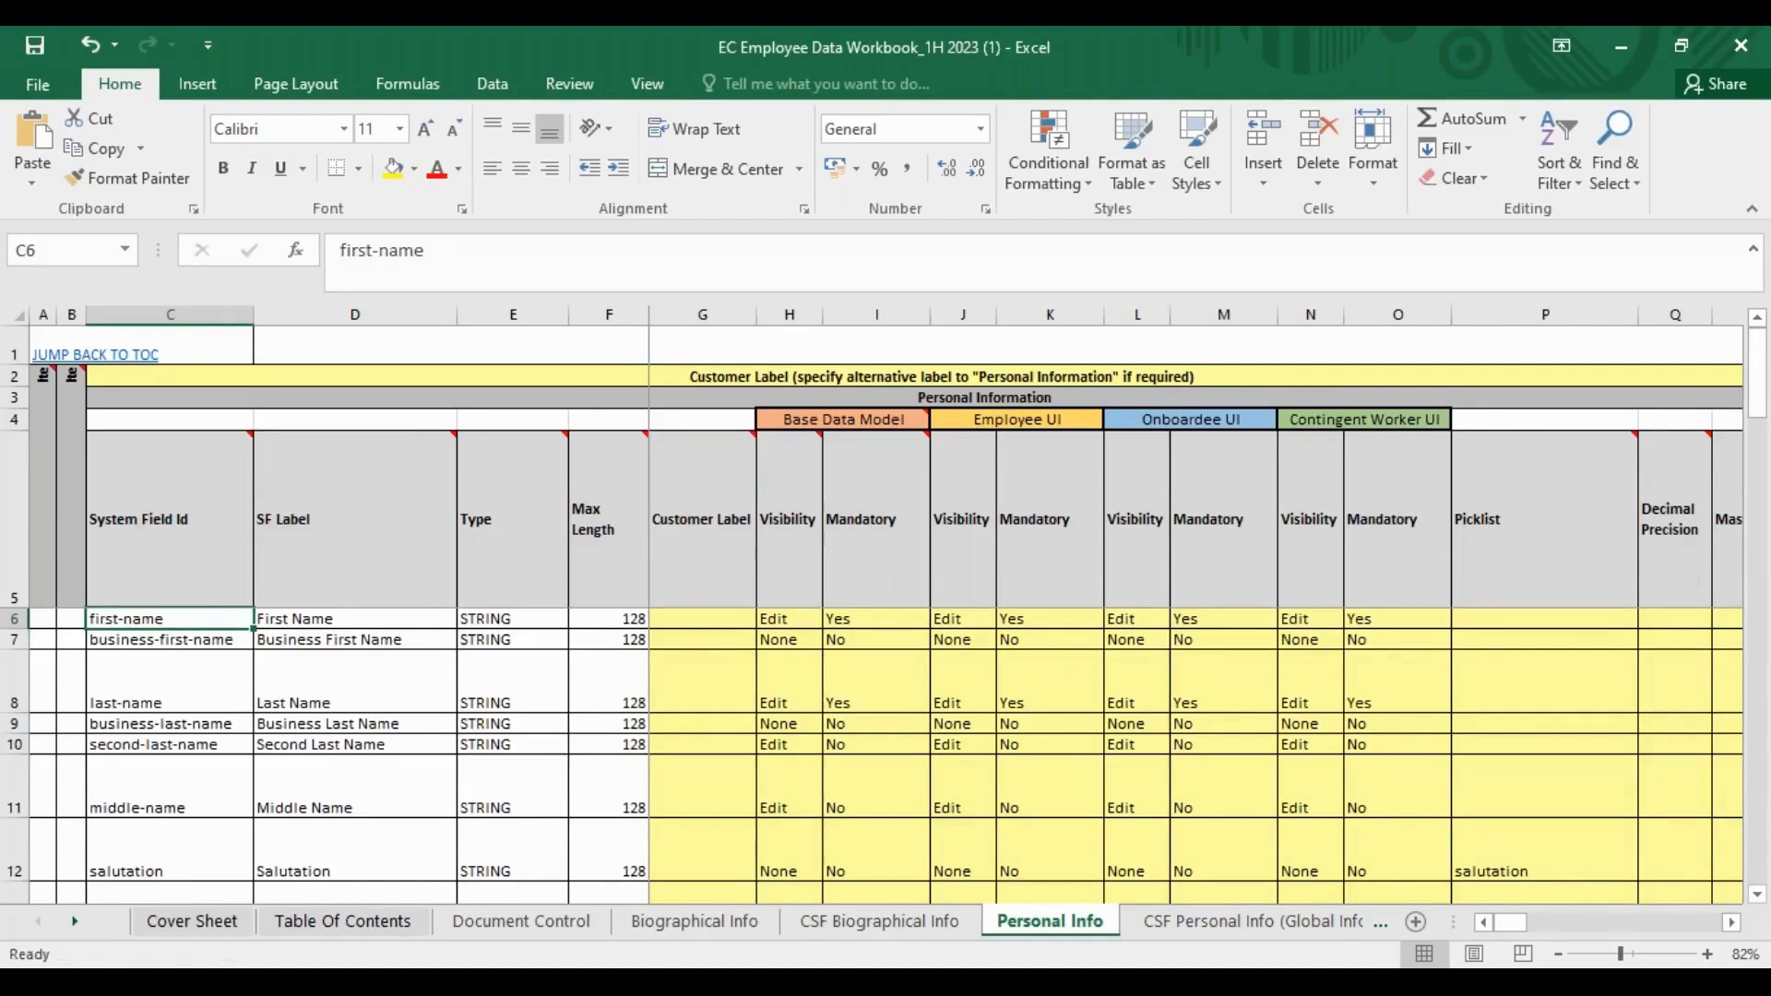
pyautogui.click(295, 635)
pyautogui.click(294, 618)
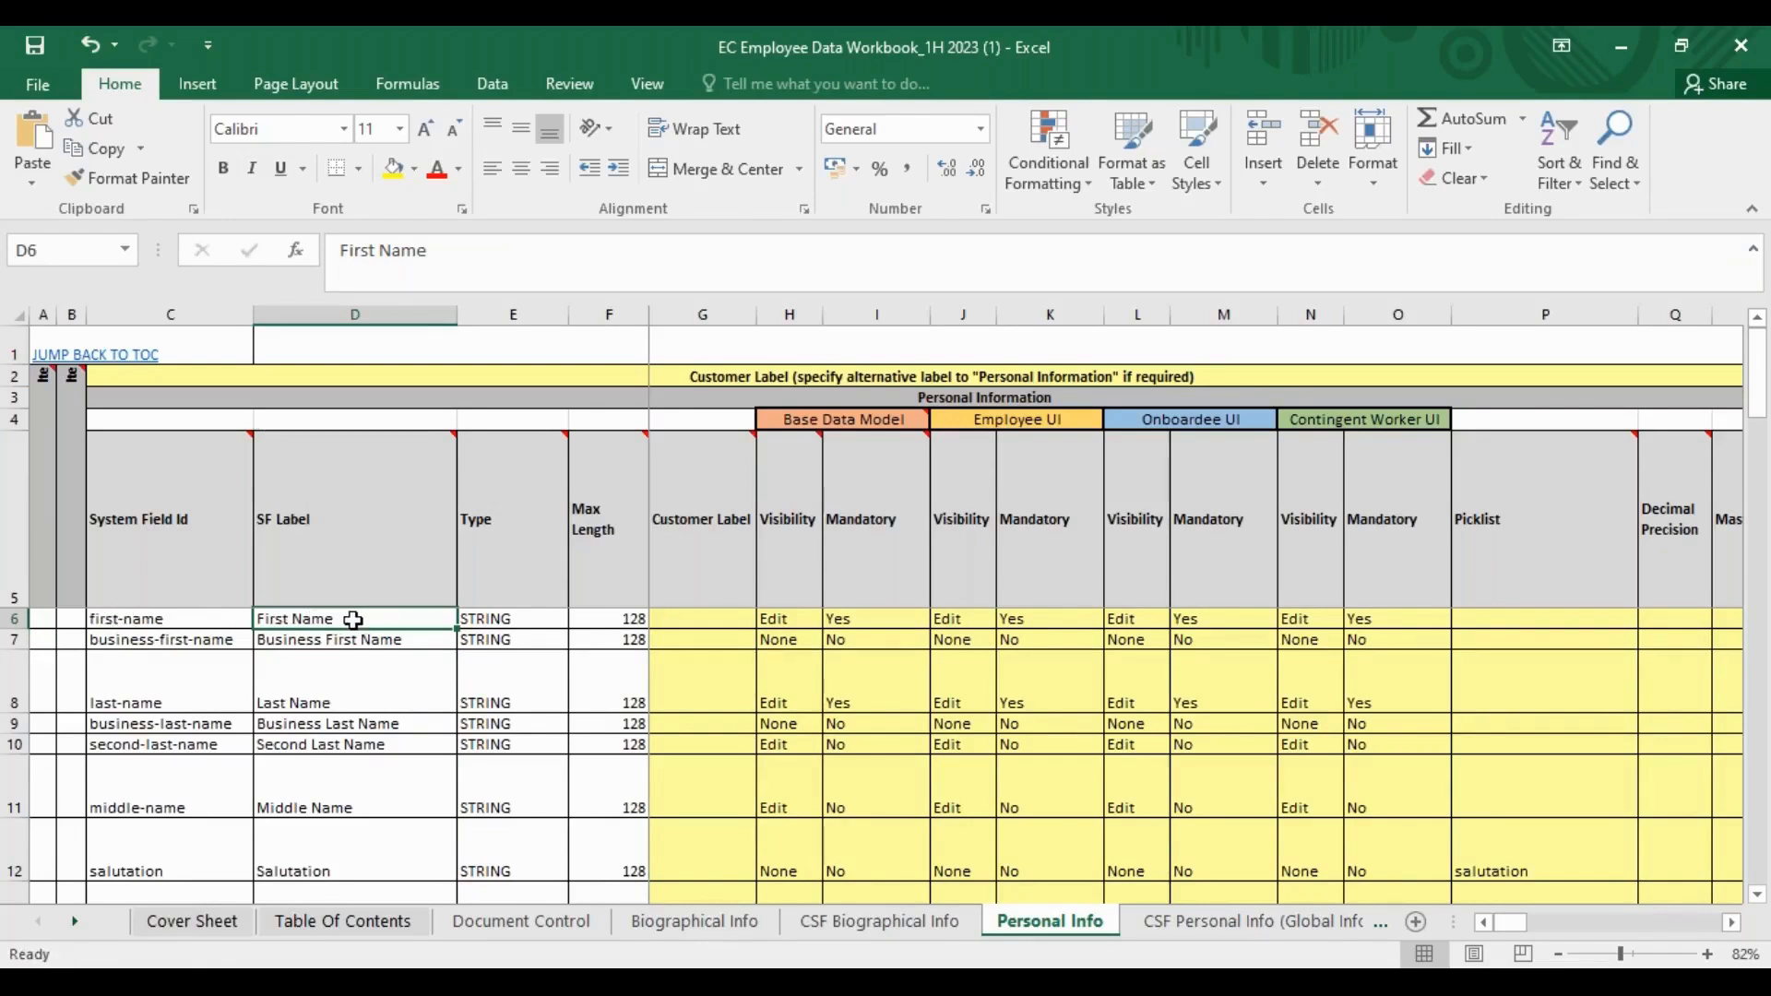
pyautogui.click(476, 619)
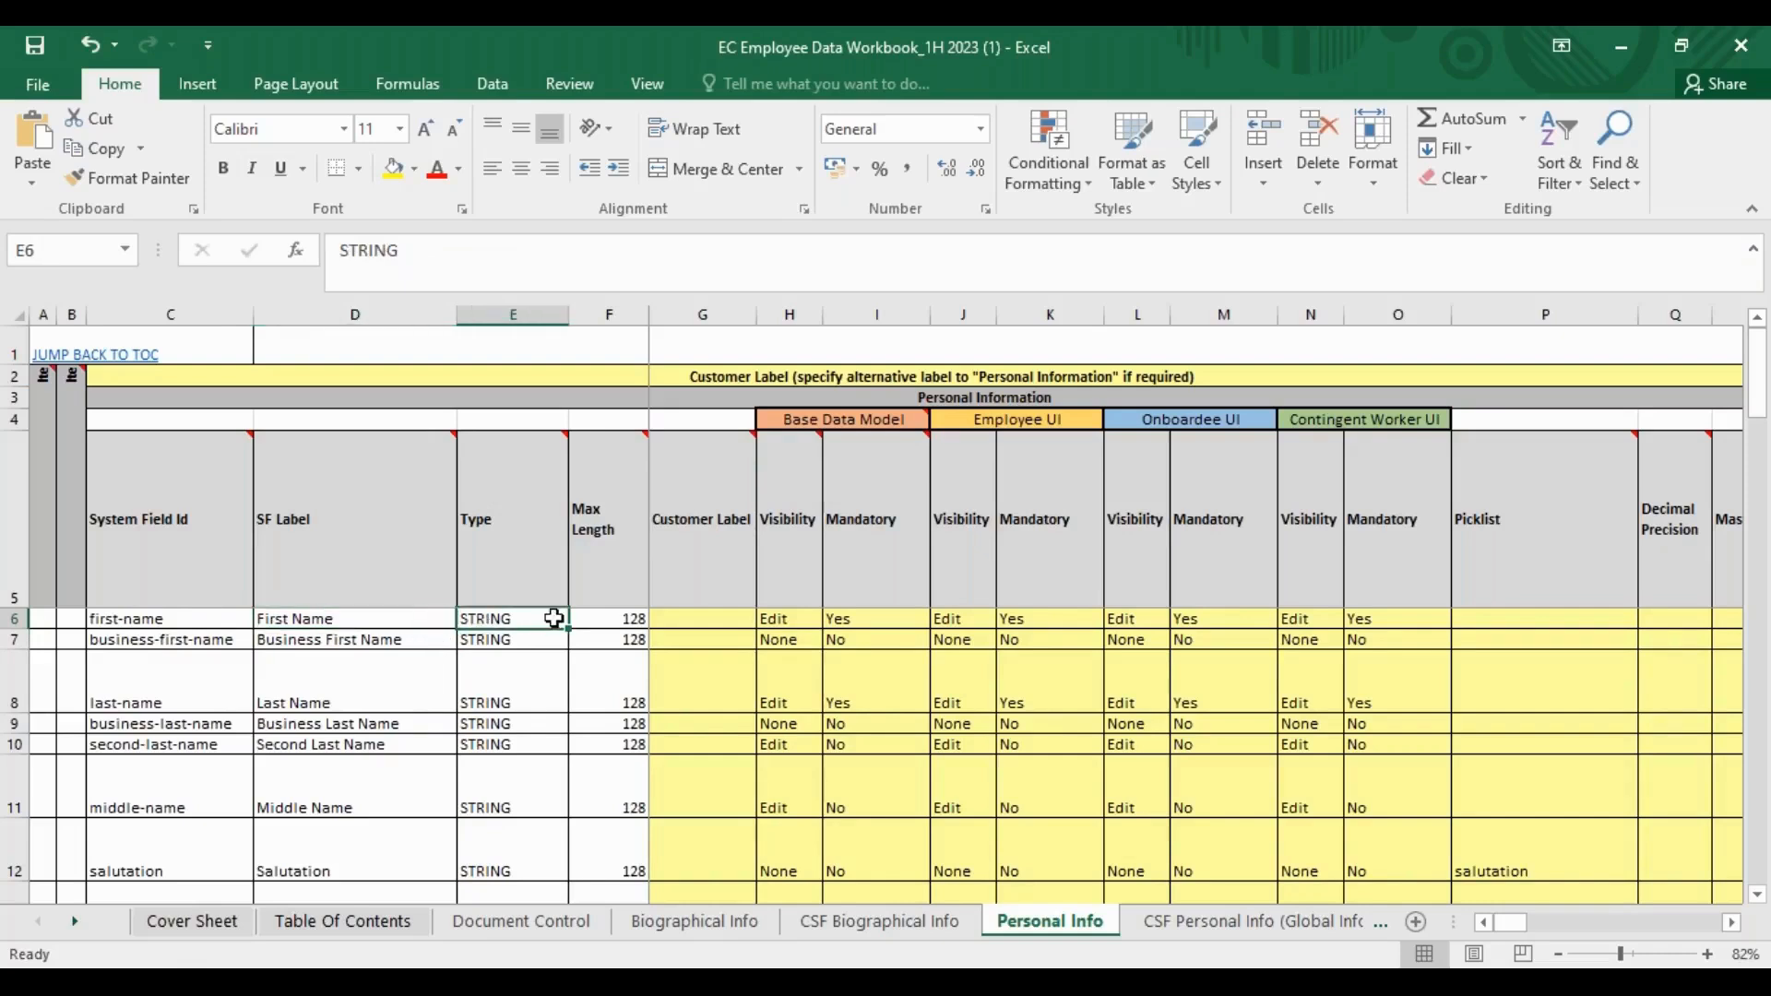
pyautogui.click(609, 621)
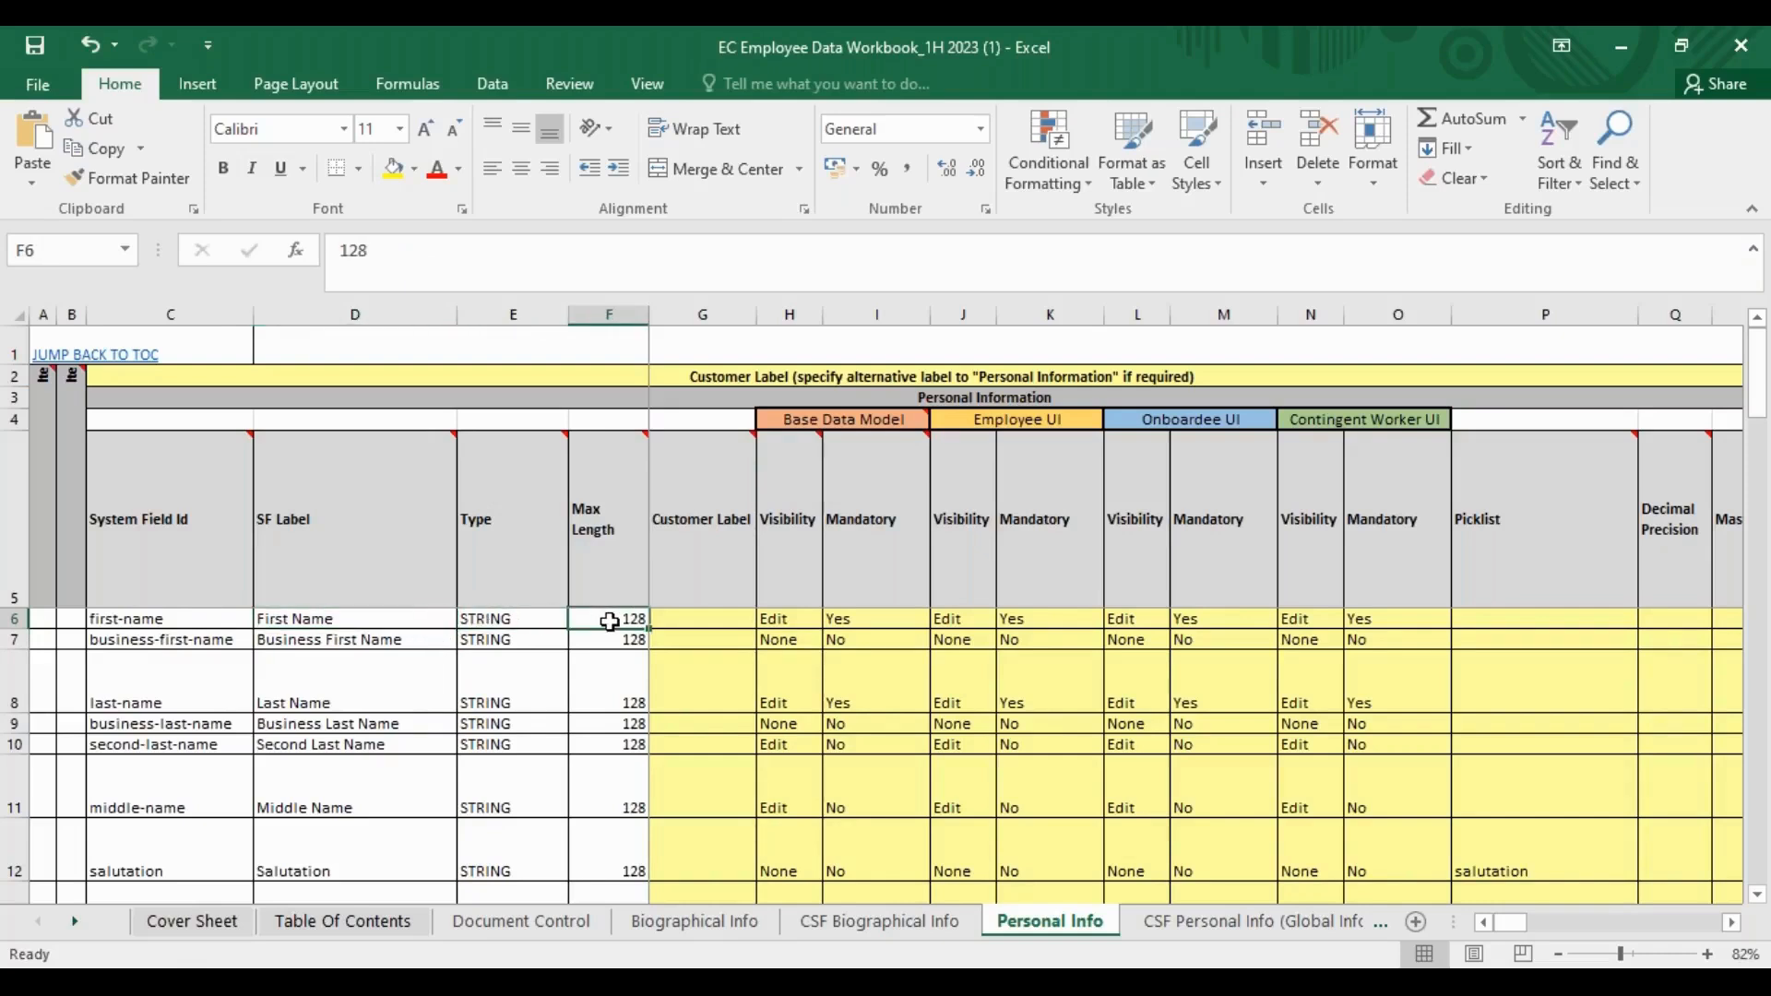
# Check the First Name field in the SuccessFactors Personal Information form and return to the Excel workbook.
pyautogui.hotkey('alt', 'Tab')
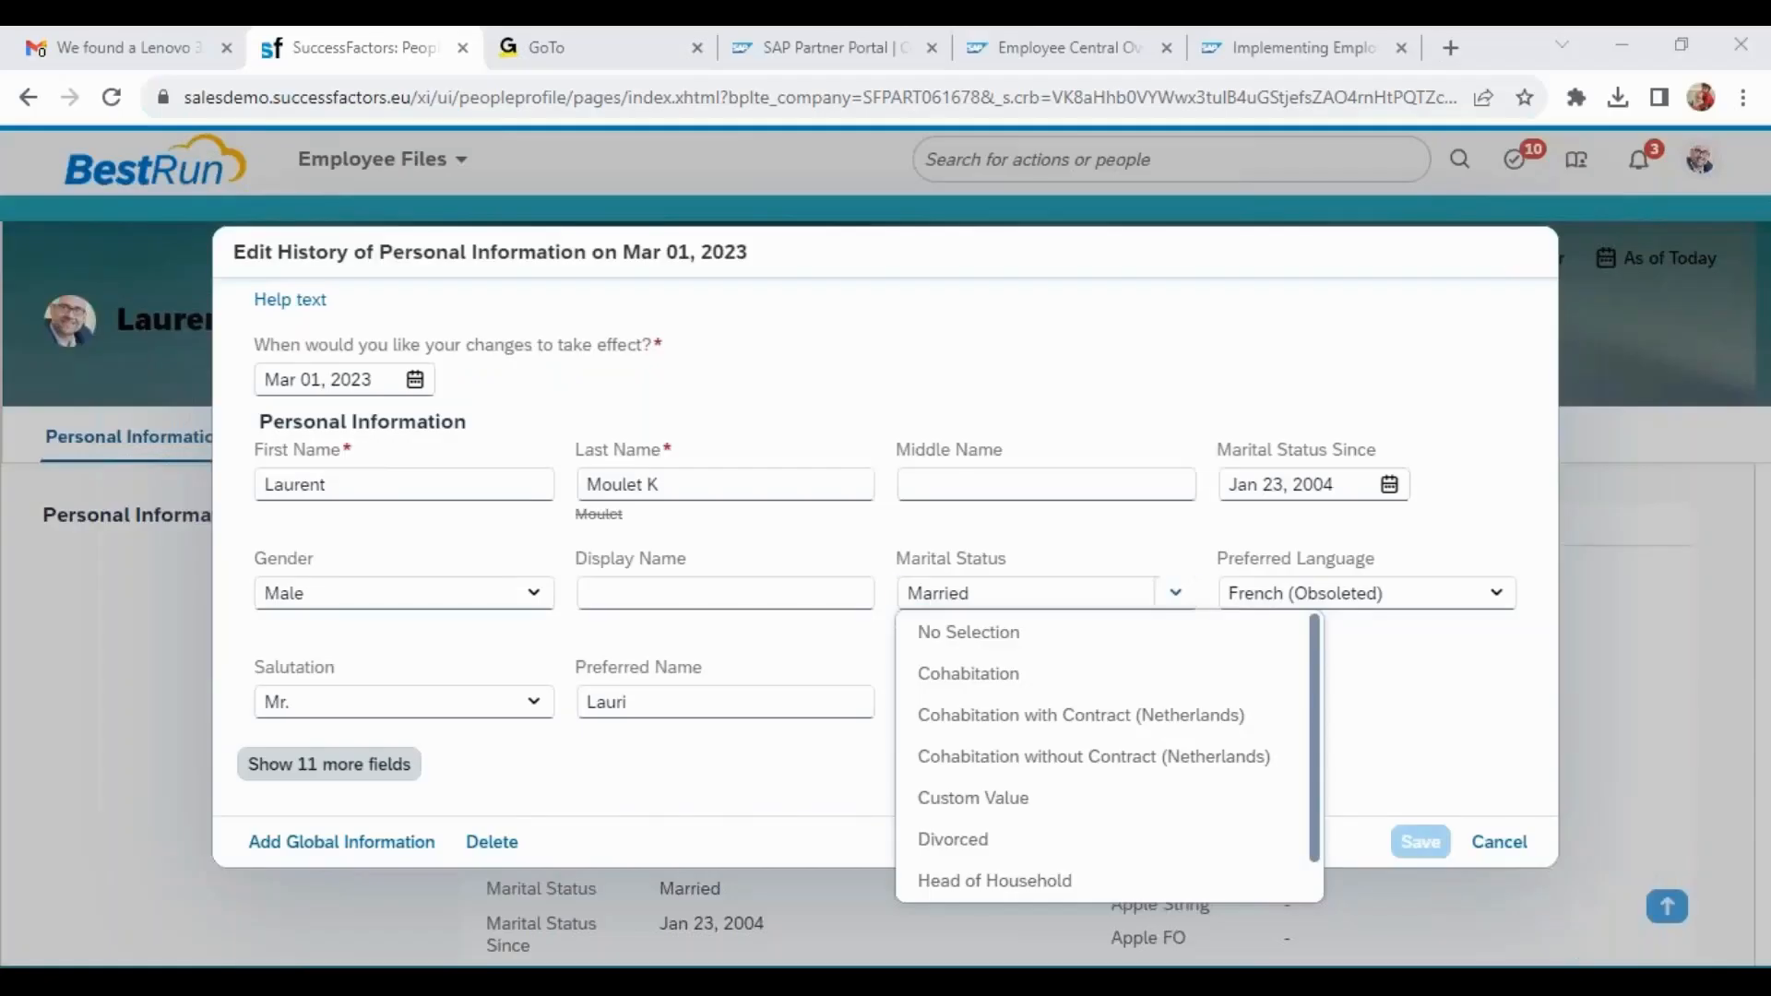
pyautogui.click(364, 483)
pyautogui.click(365, 482)
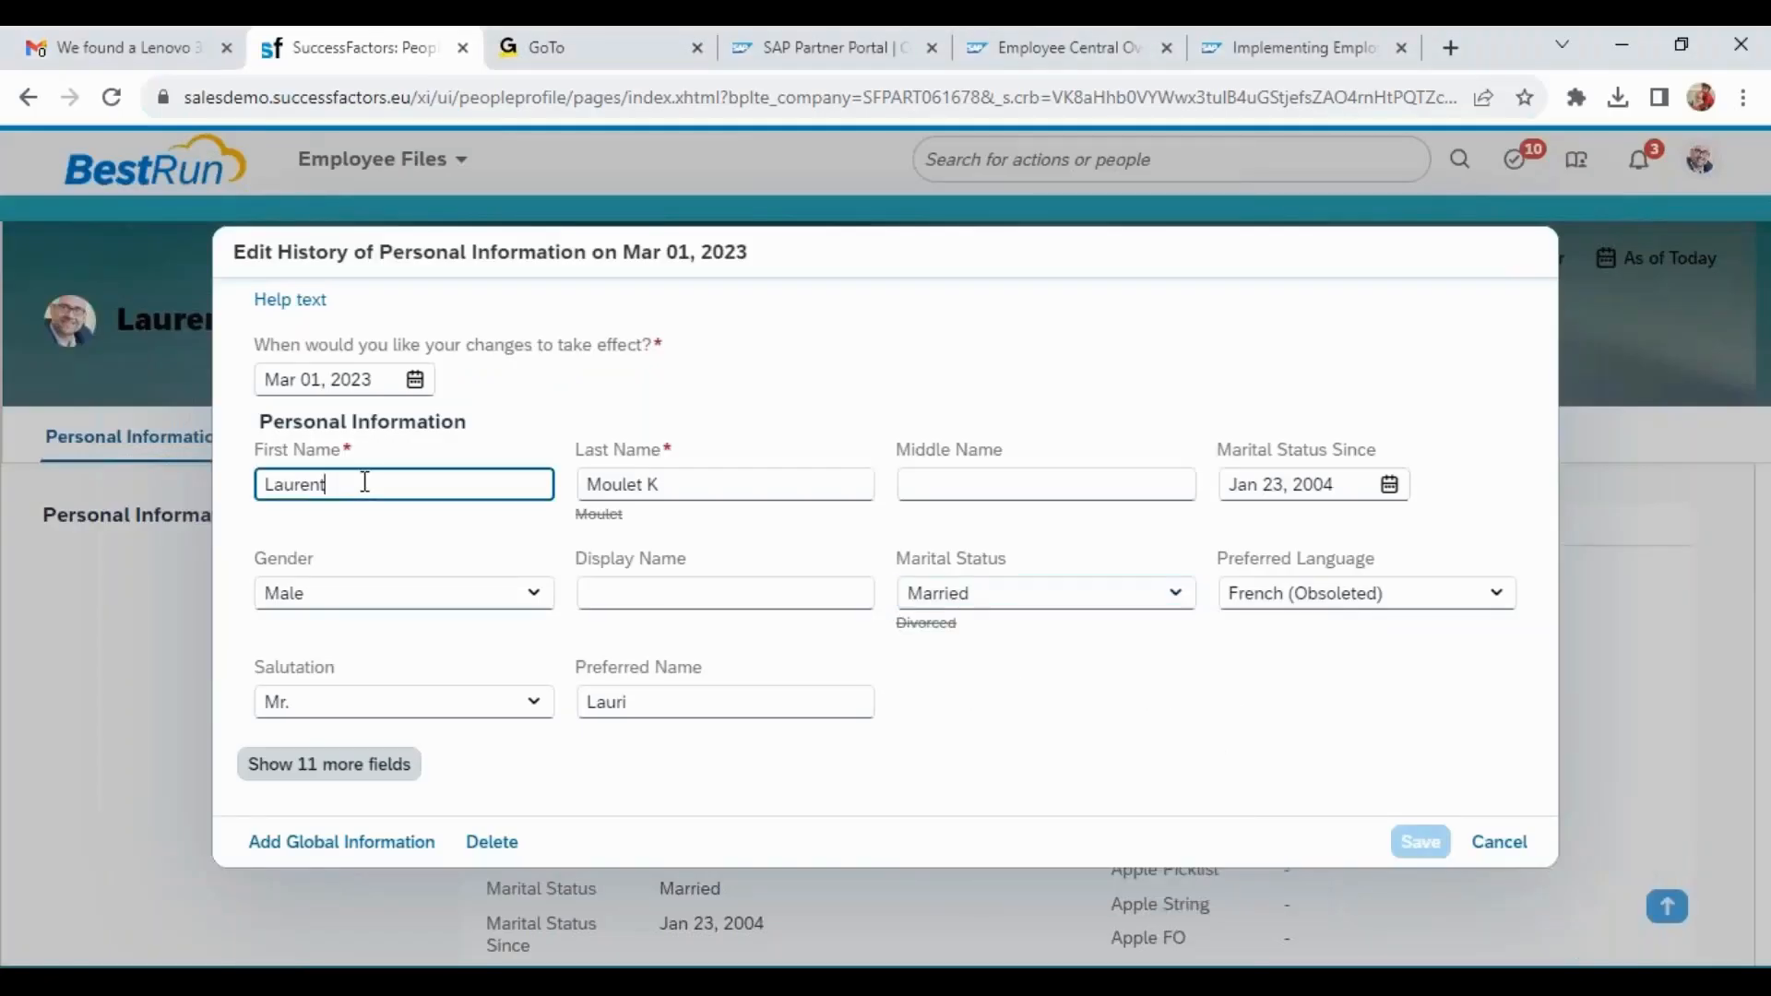
pyautogui.hotkey('alt', 'Tab')
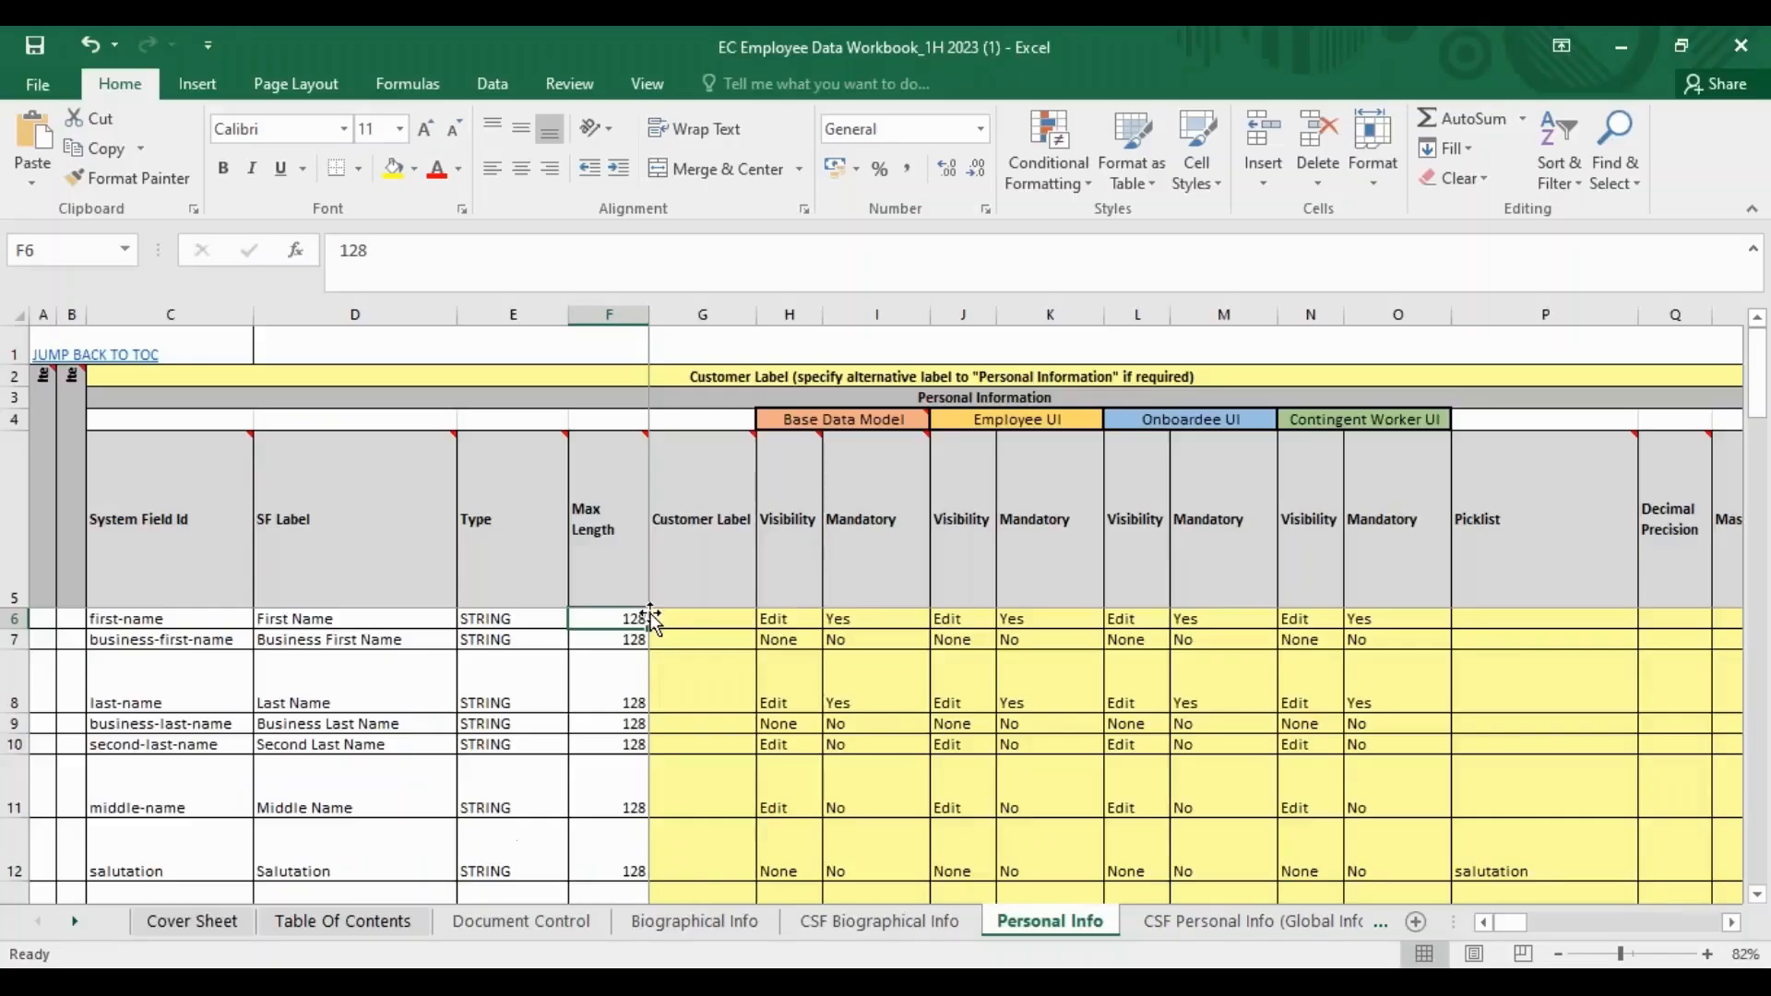
# Set the First Name field's Max Length to 20 and highlight the cell in yellow.
pyautogui.write('20')
pyautogui.press('Tab')
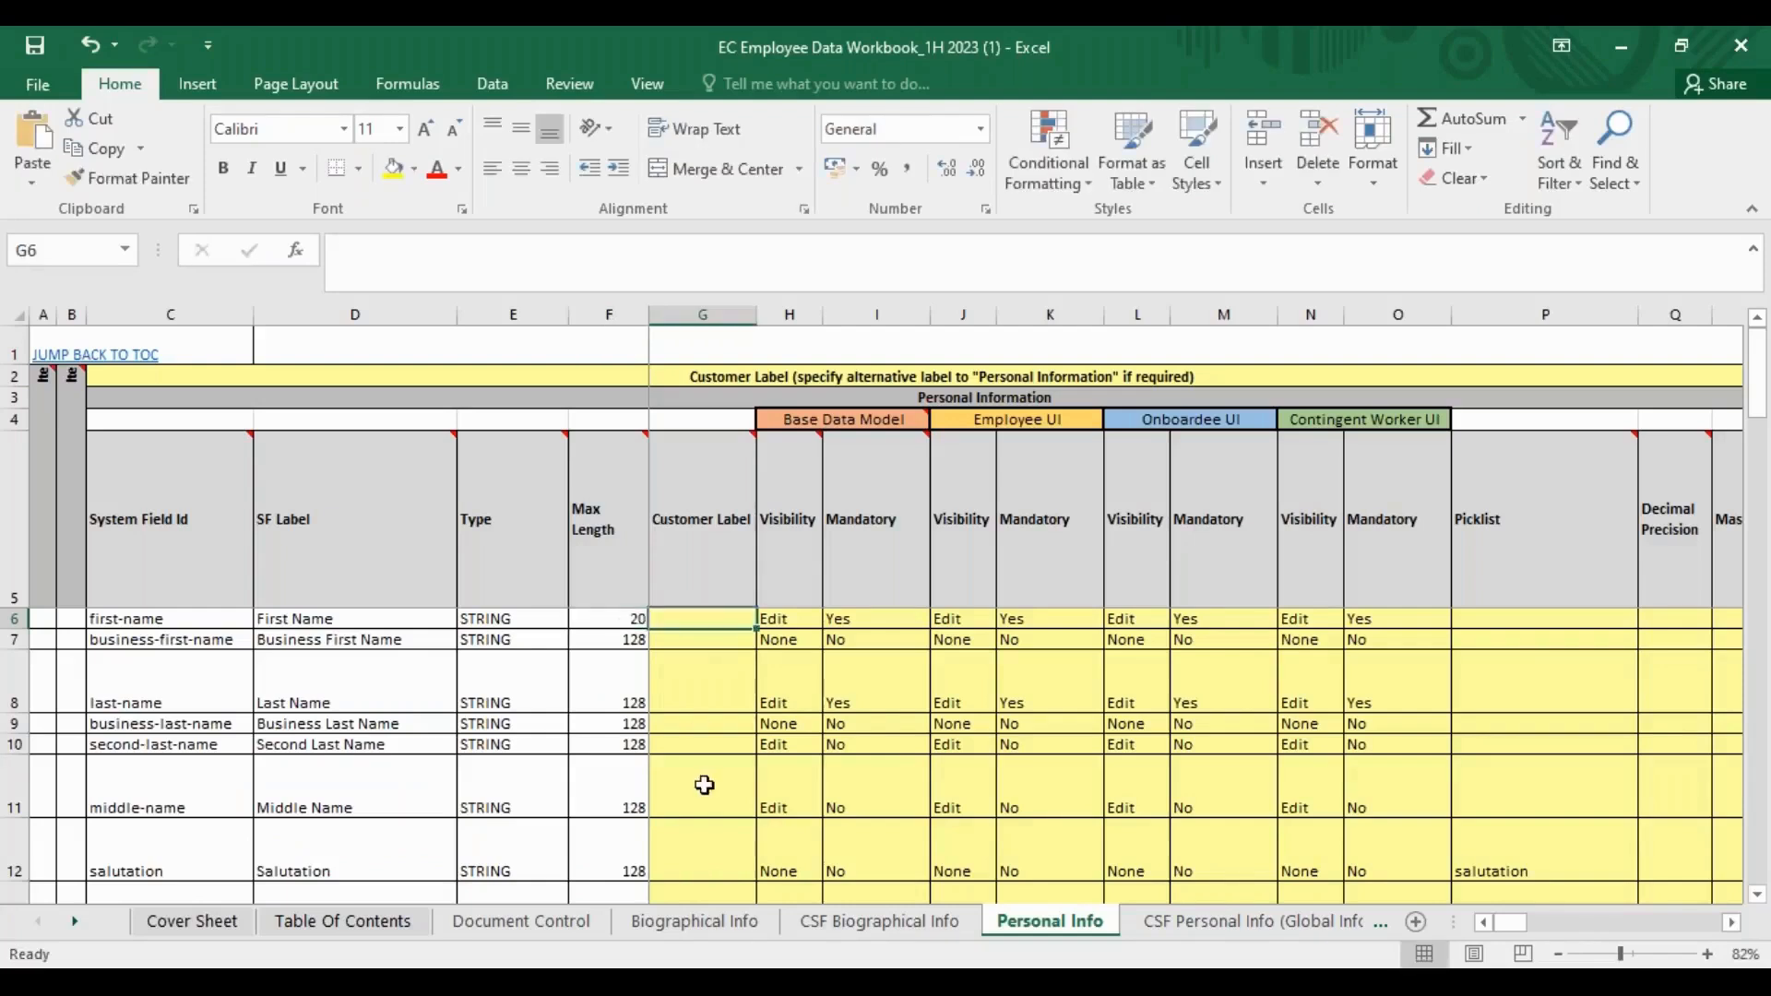
pyautogui.click(611, 622)
pyautogui.click(394, 168)
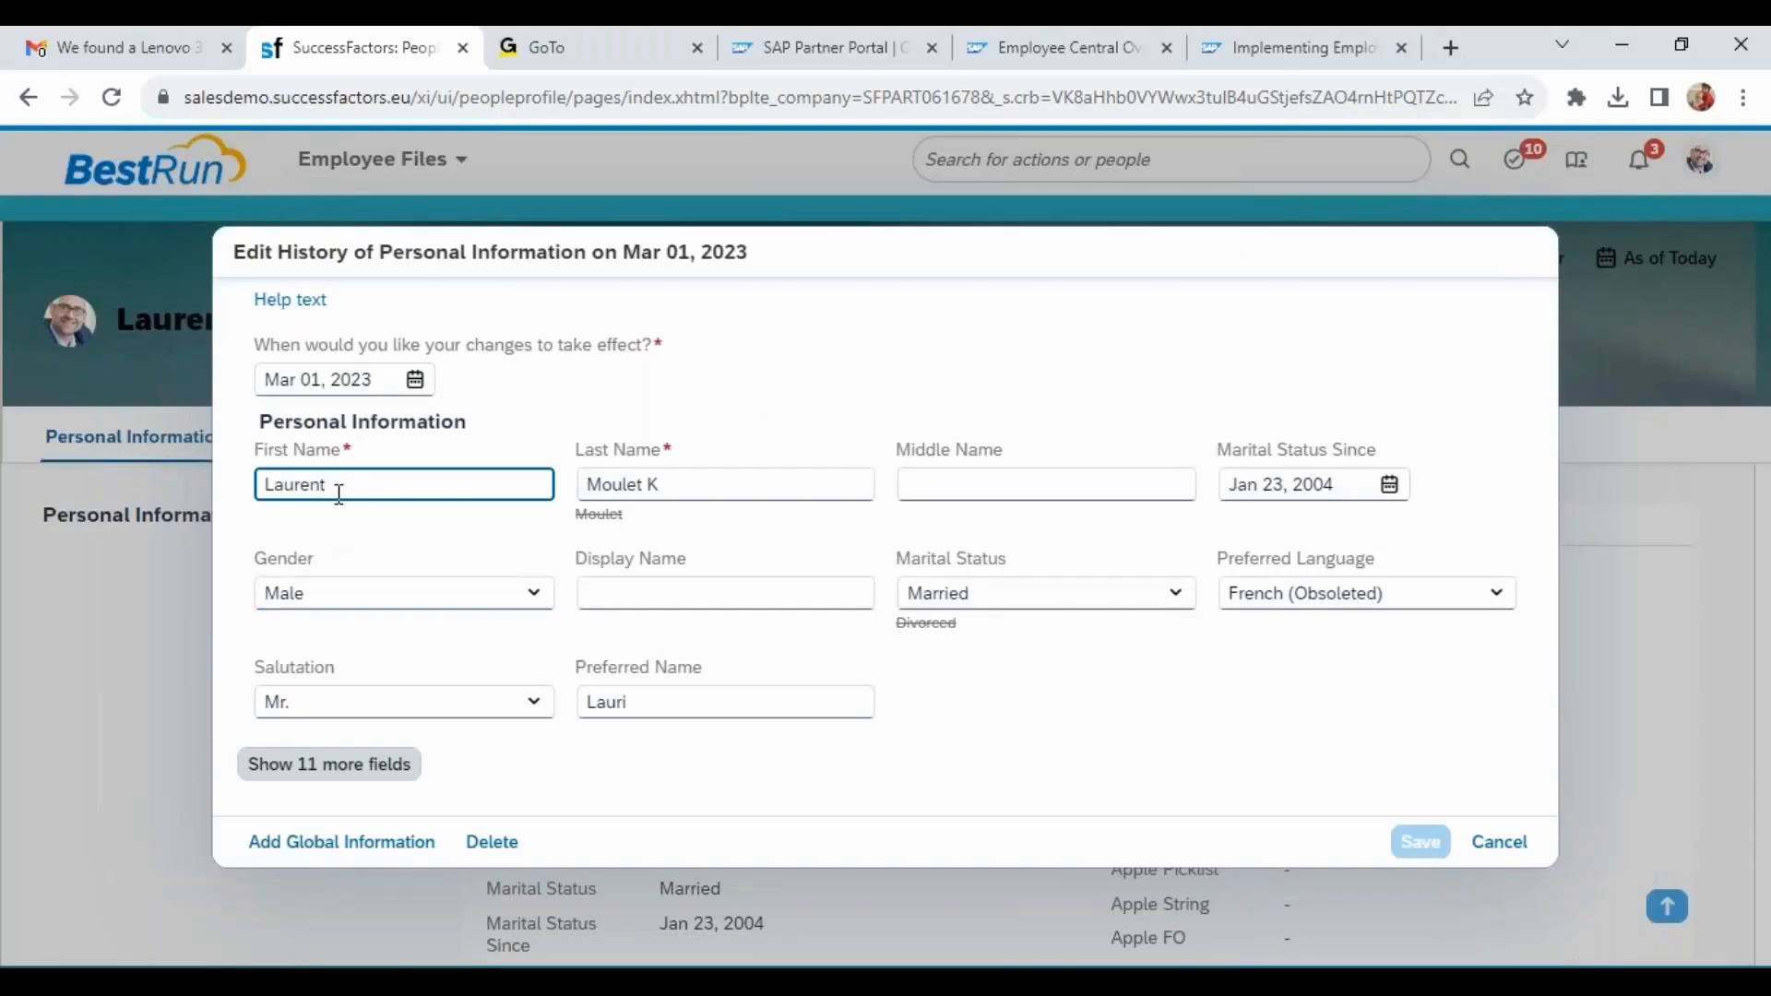
# Test the First Name length limit in the SuccessFactors form by copying the existing first name and pasting it repeatedly into the field.
pyautogui.moveTo(334, 494); pyautogui.dragTo(256, 500)
pyautogui.click(344, 489)
pyautogui.hotkey('ctrl', 'v')
pyautogui.hotkey('ctrl', 'v')
pyautogui.hotkey('ctrl', 'v')
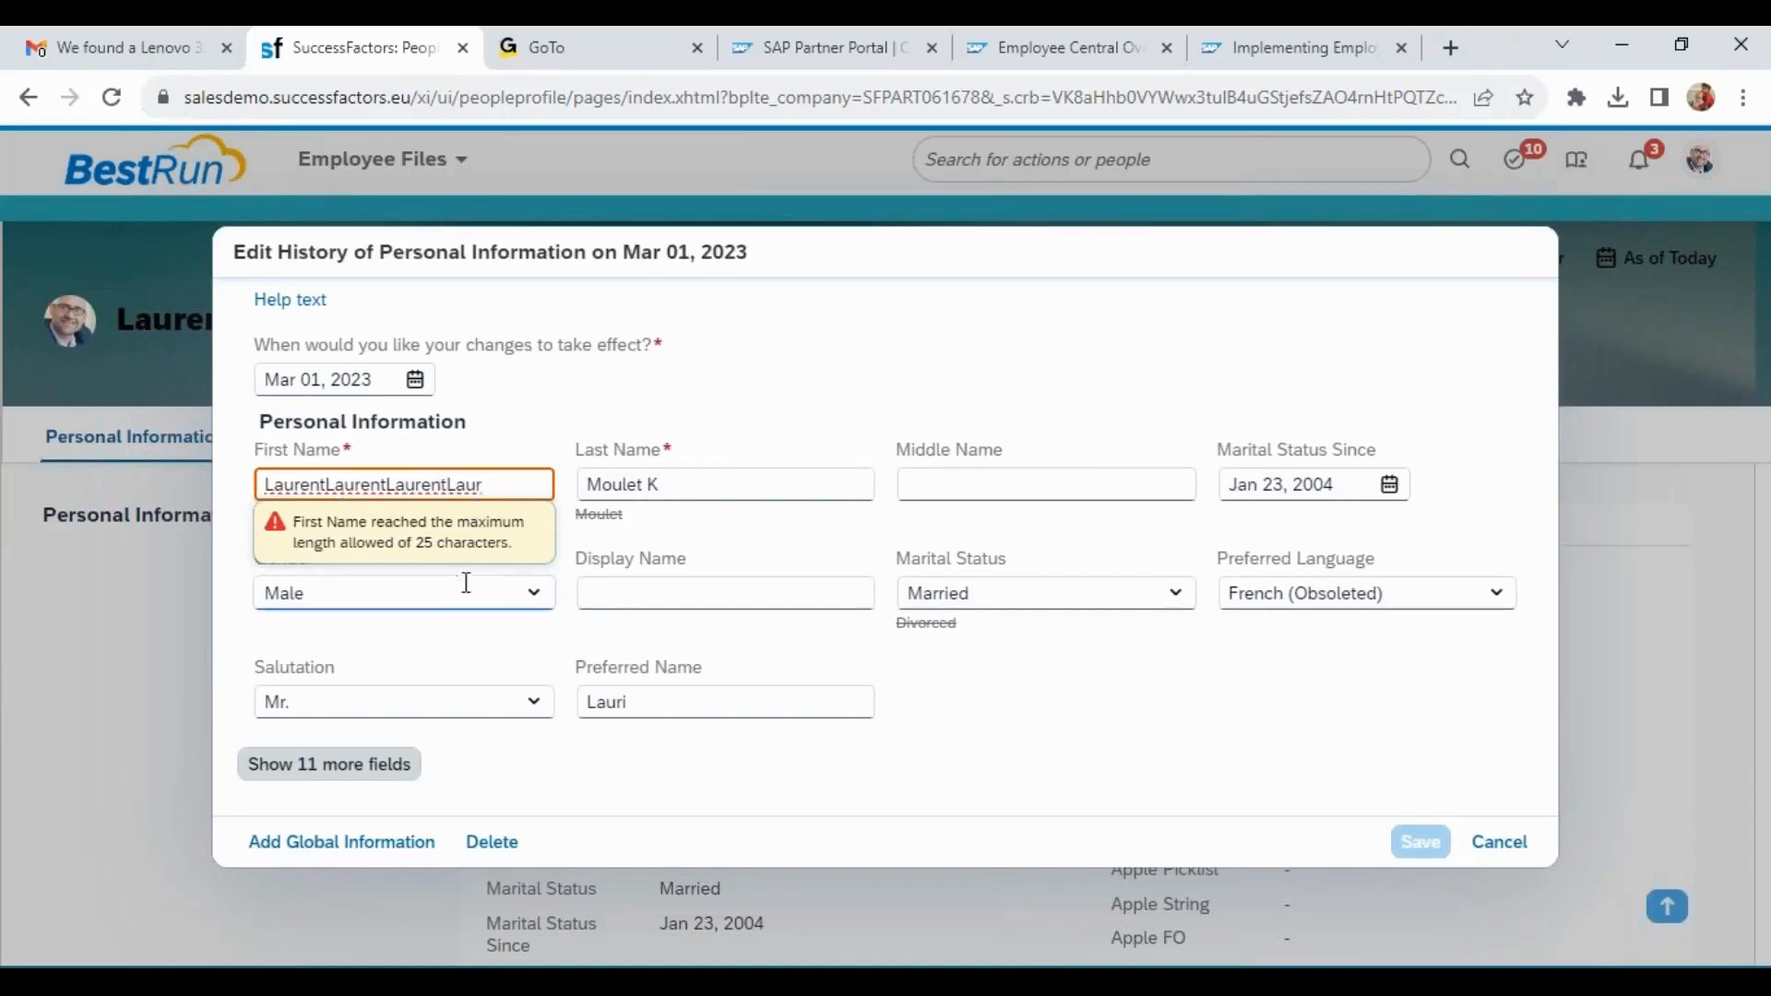
# Return to the Excel workbook and set the First Name field's Max Length to 25.
pyautogui.hotkey('alt', 'Tab')
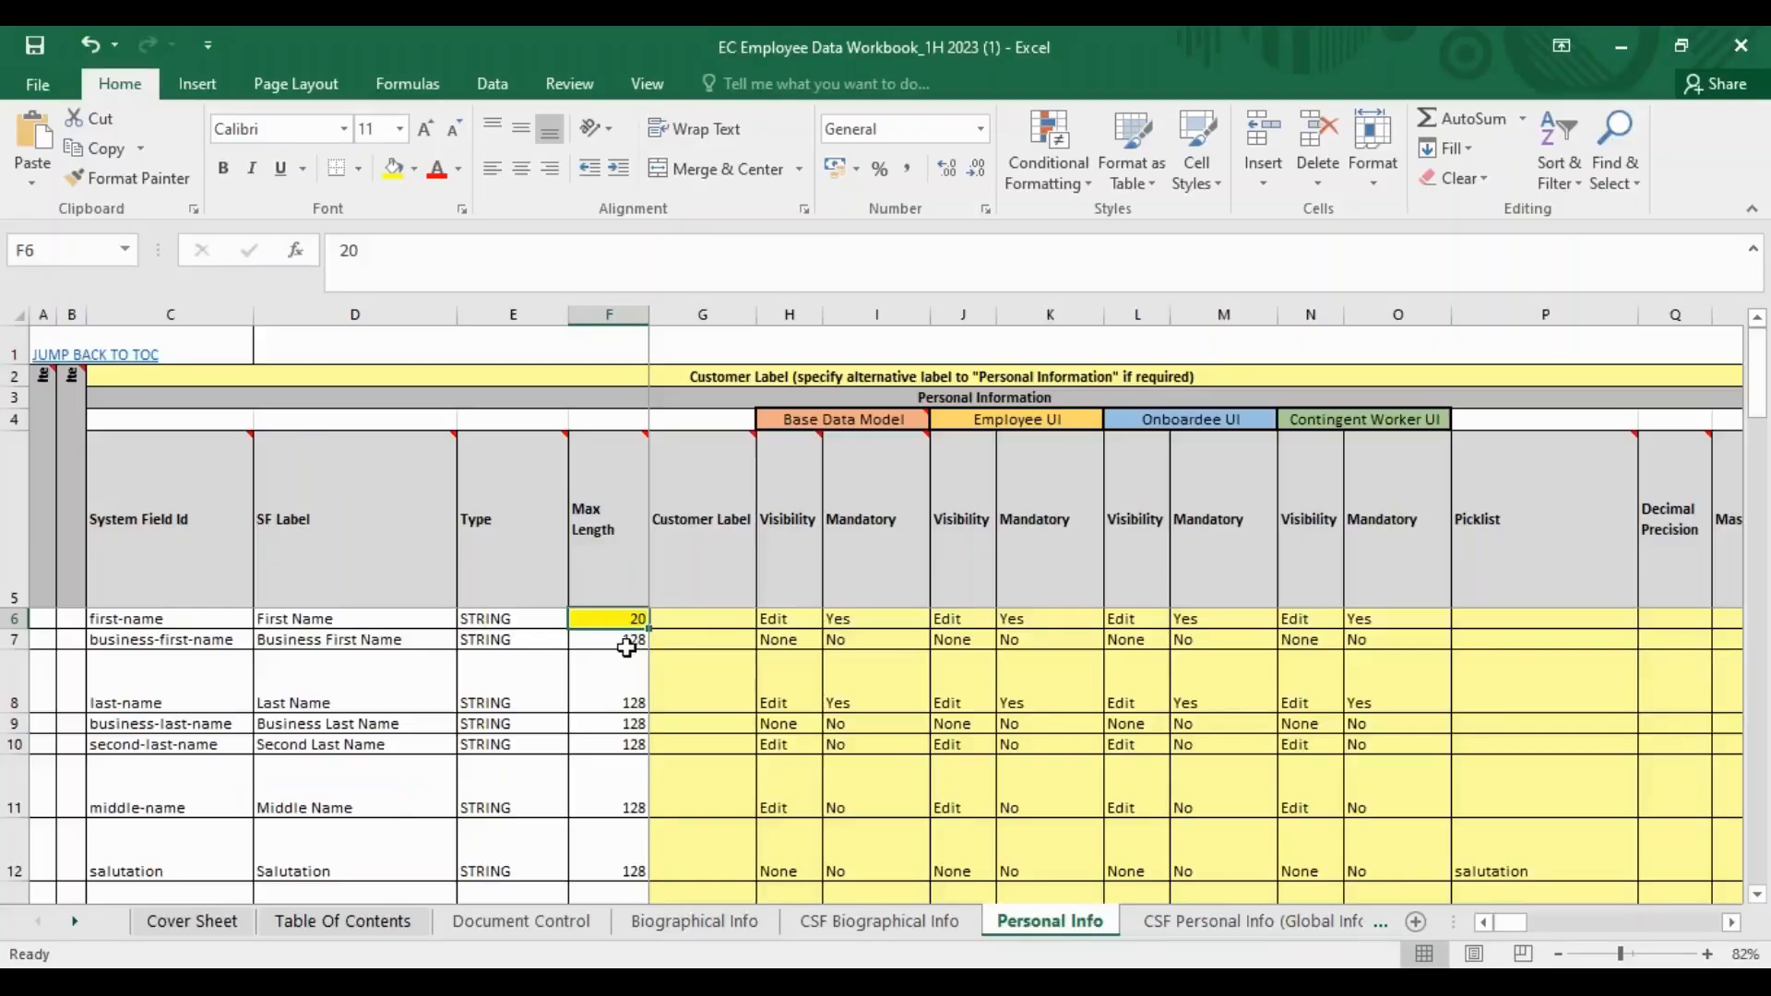
pyautogui.hotkey('alt', 'Tab')
pyautogui.hotkey('alt', 'Tab')
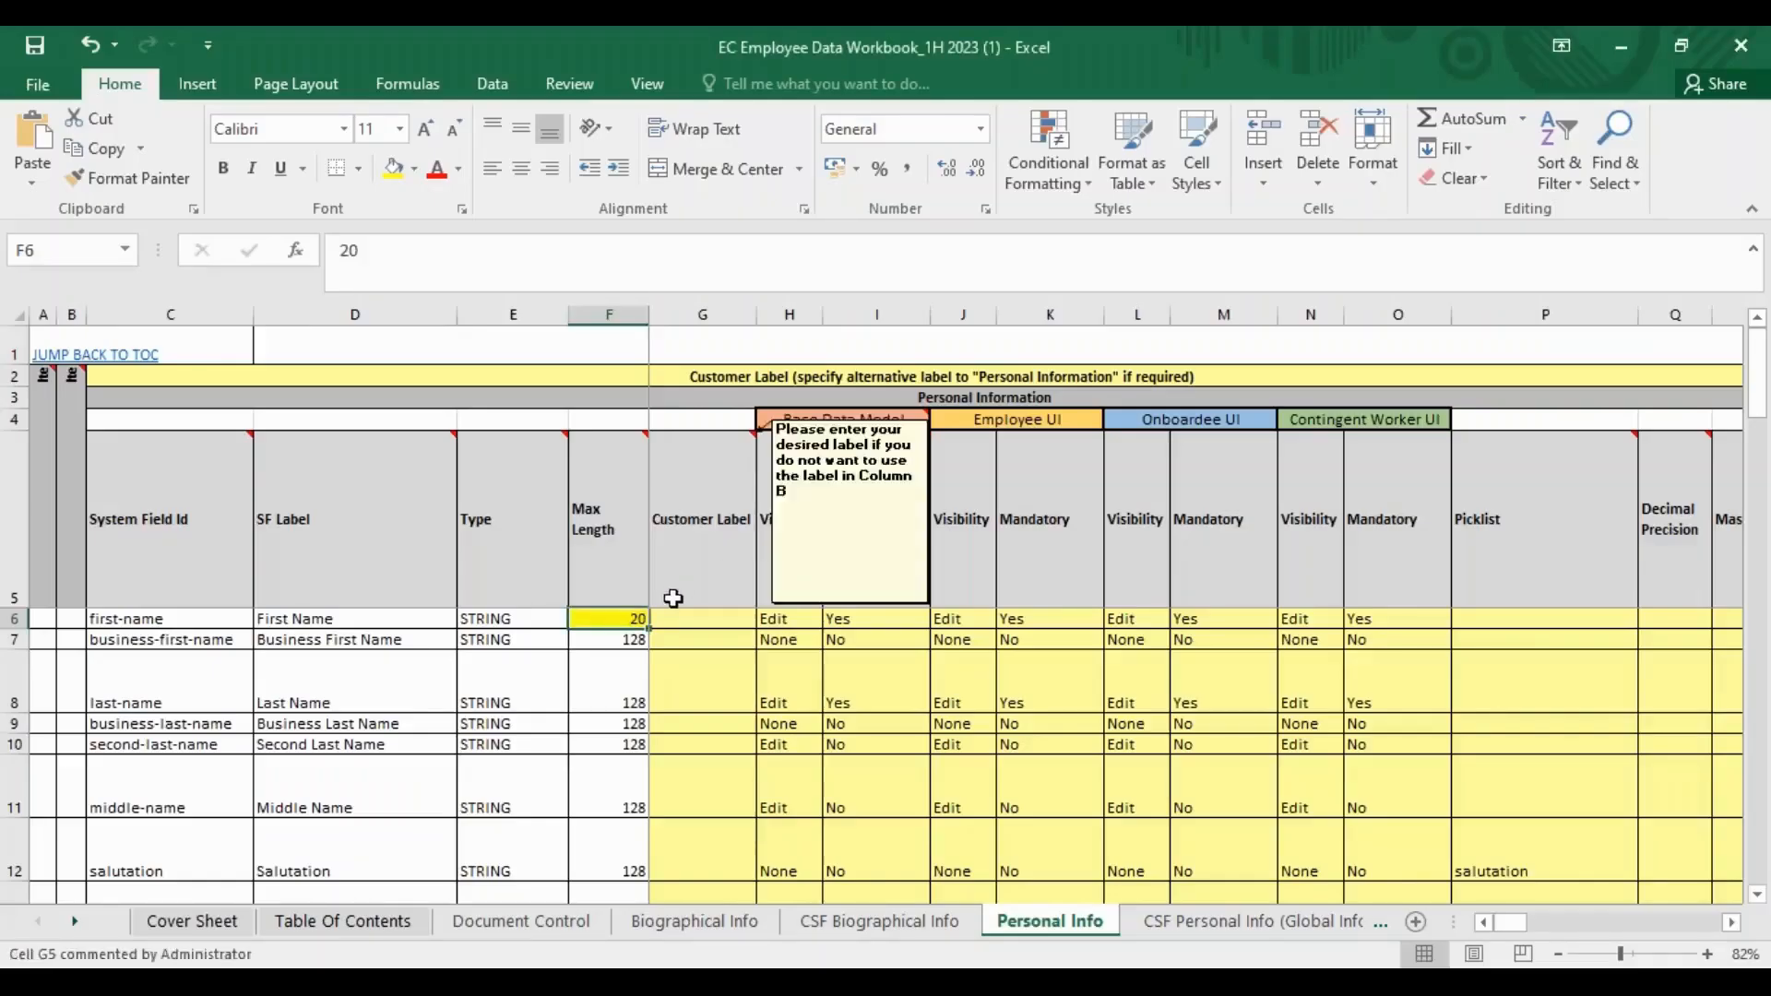
pyautogui.click(380, 249)
pyautogui.press('BackSpace')
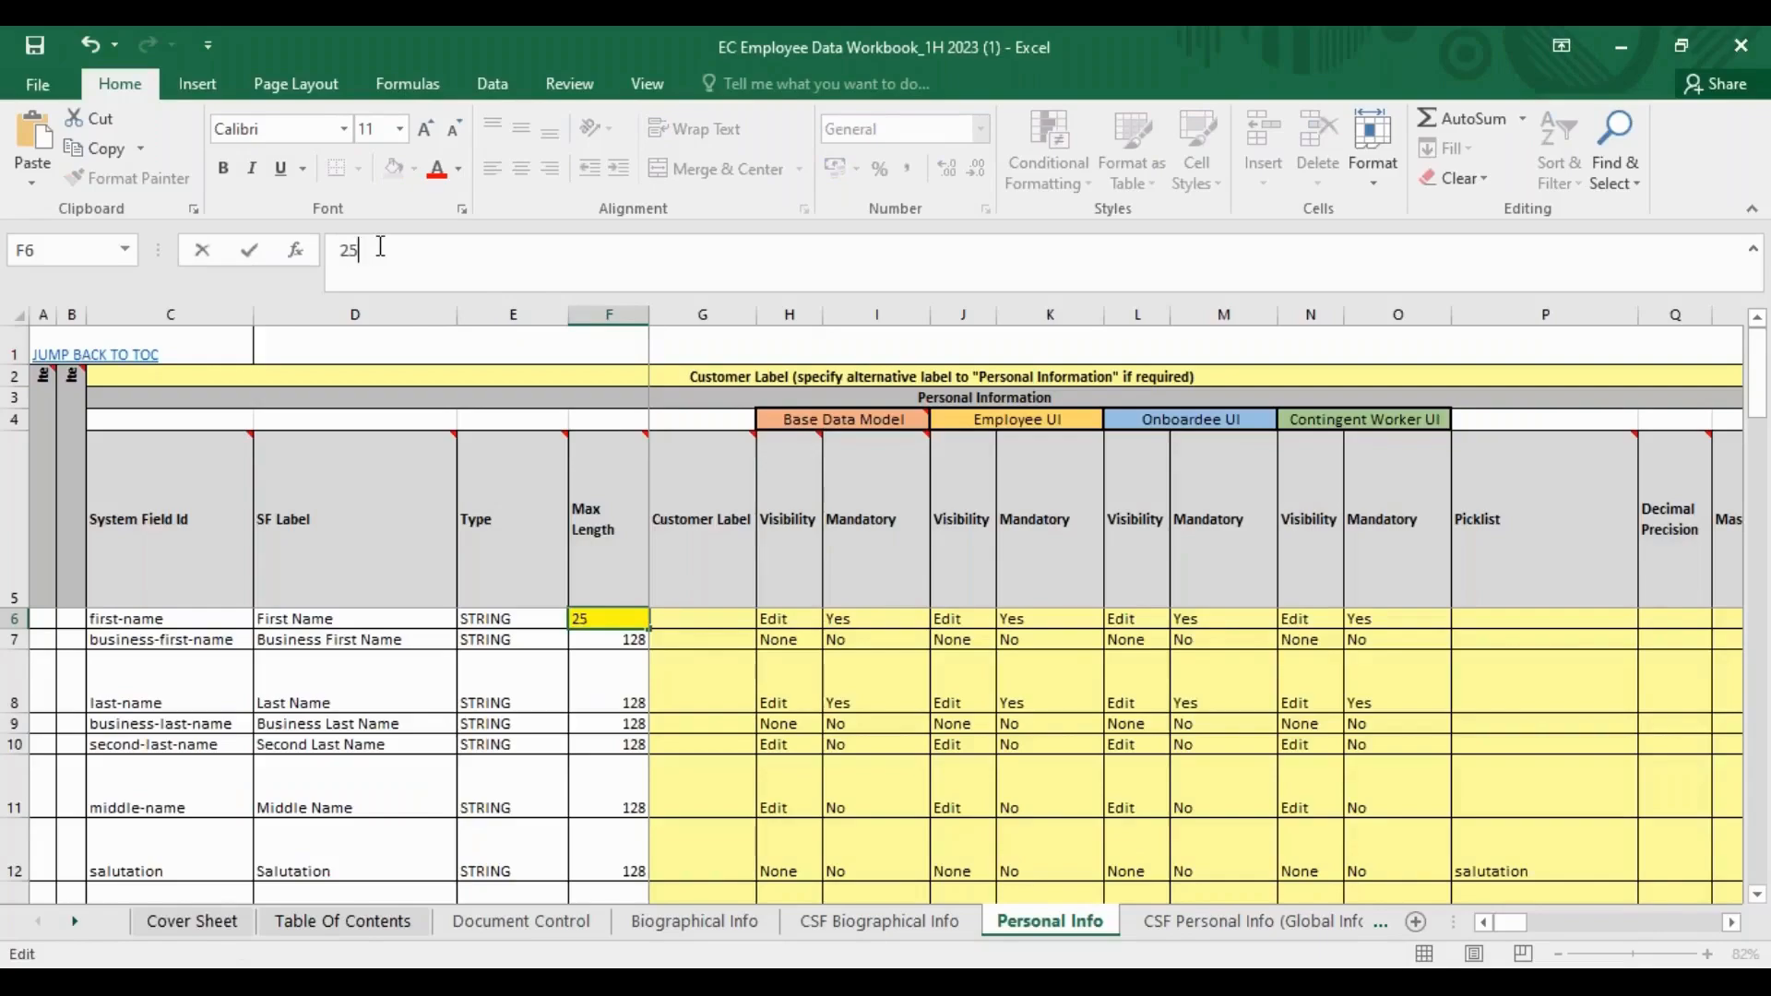
pyautogui.press('Tab')
# Check the First Name label in the SuccessFactors form and return to the Excel workbook.
pyautogui.hotkey('alt', 'Tab')
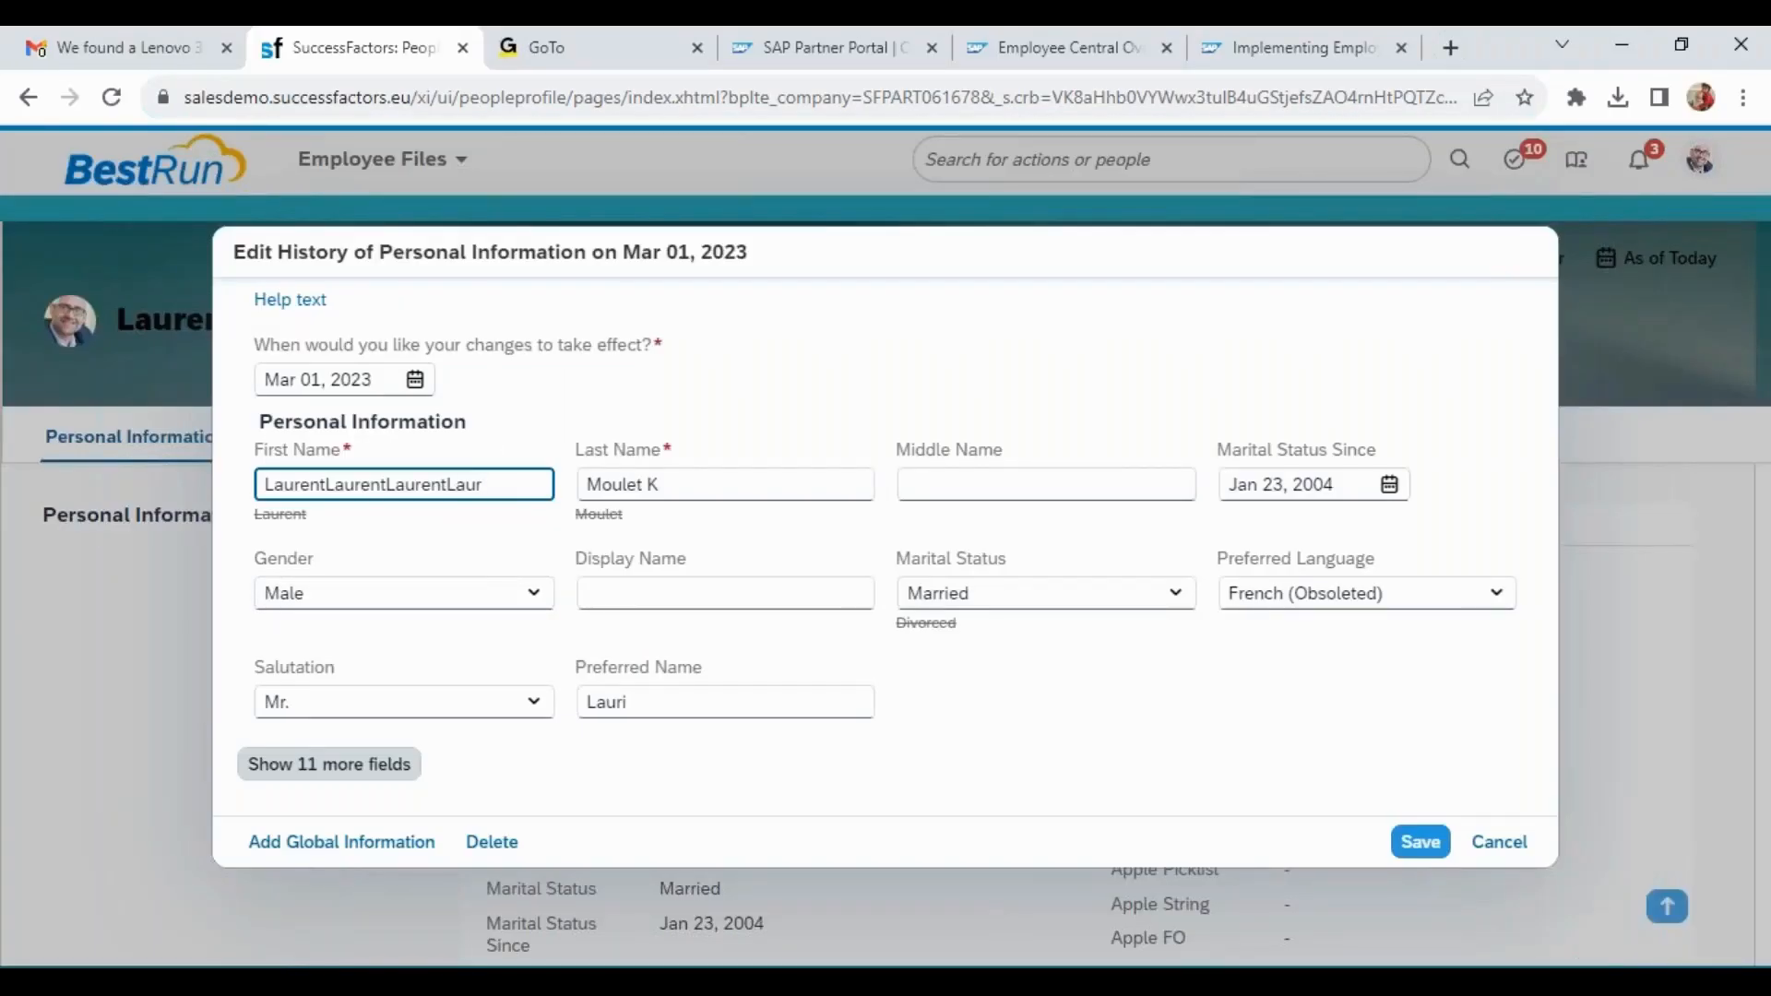
pyautogui.tripleClick(345, 450)
pyautogui.hotkey('alt', 'Tab')
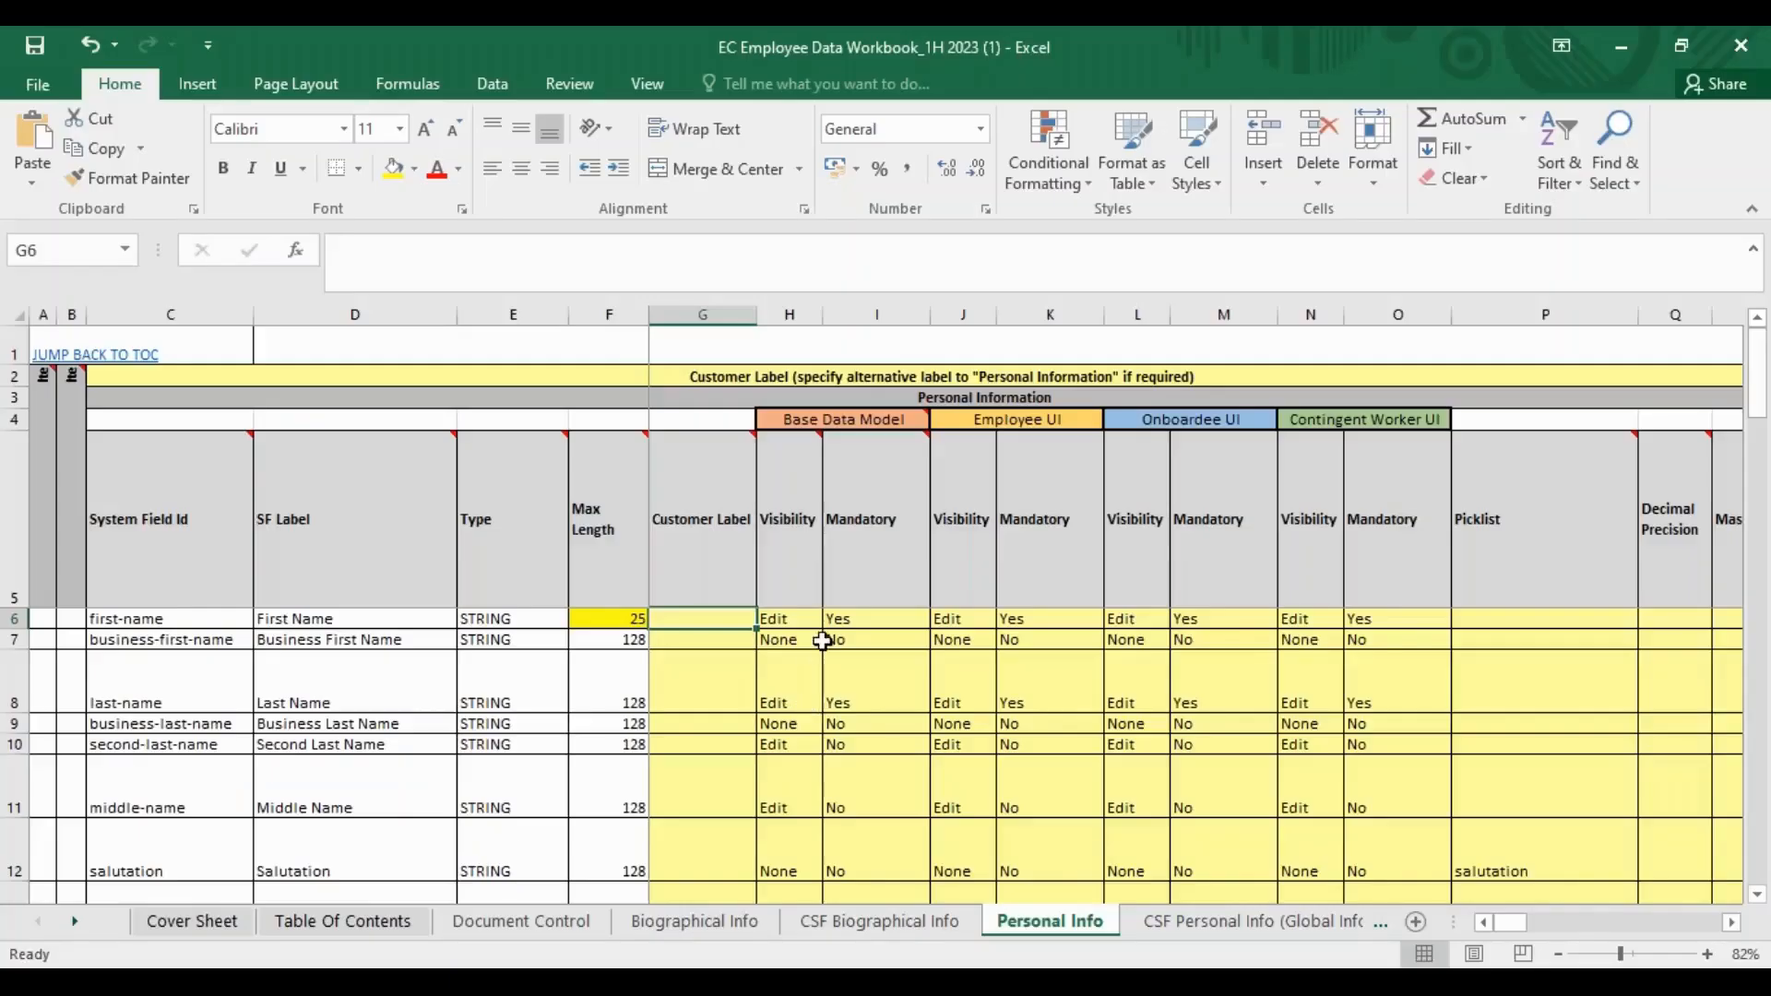
# Enter Surname as the Customer Label for the First Name field and highlight the cell in yellow.
pyautogui.click(705, 538)
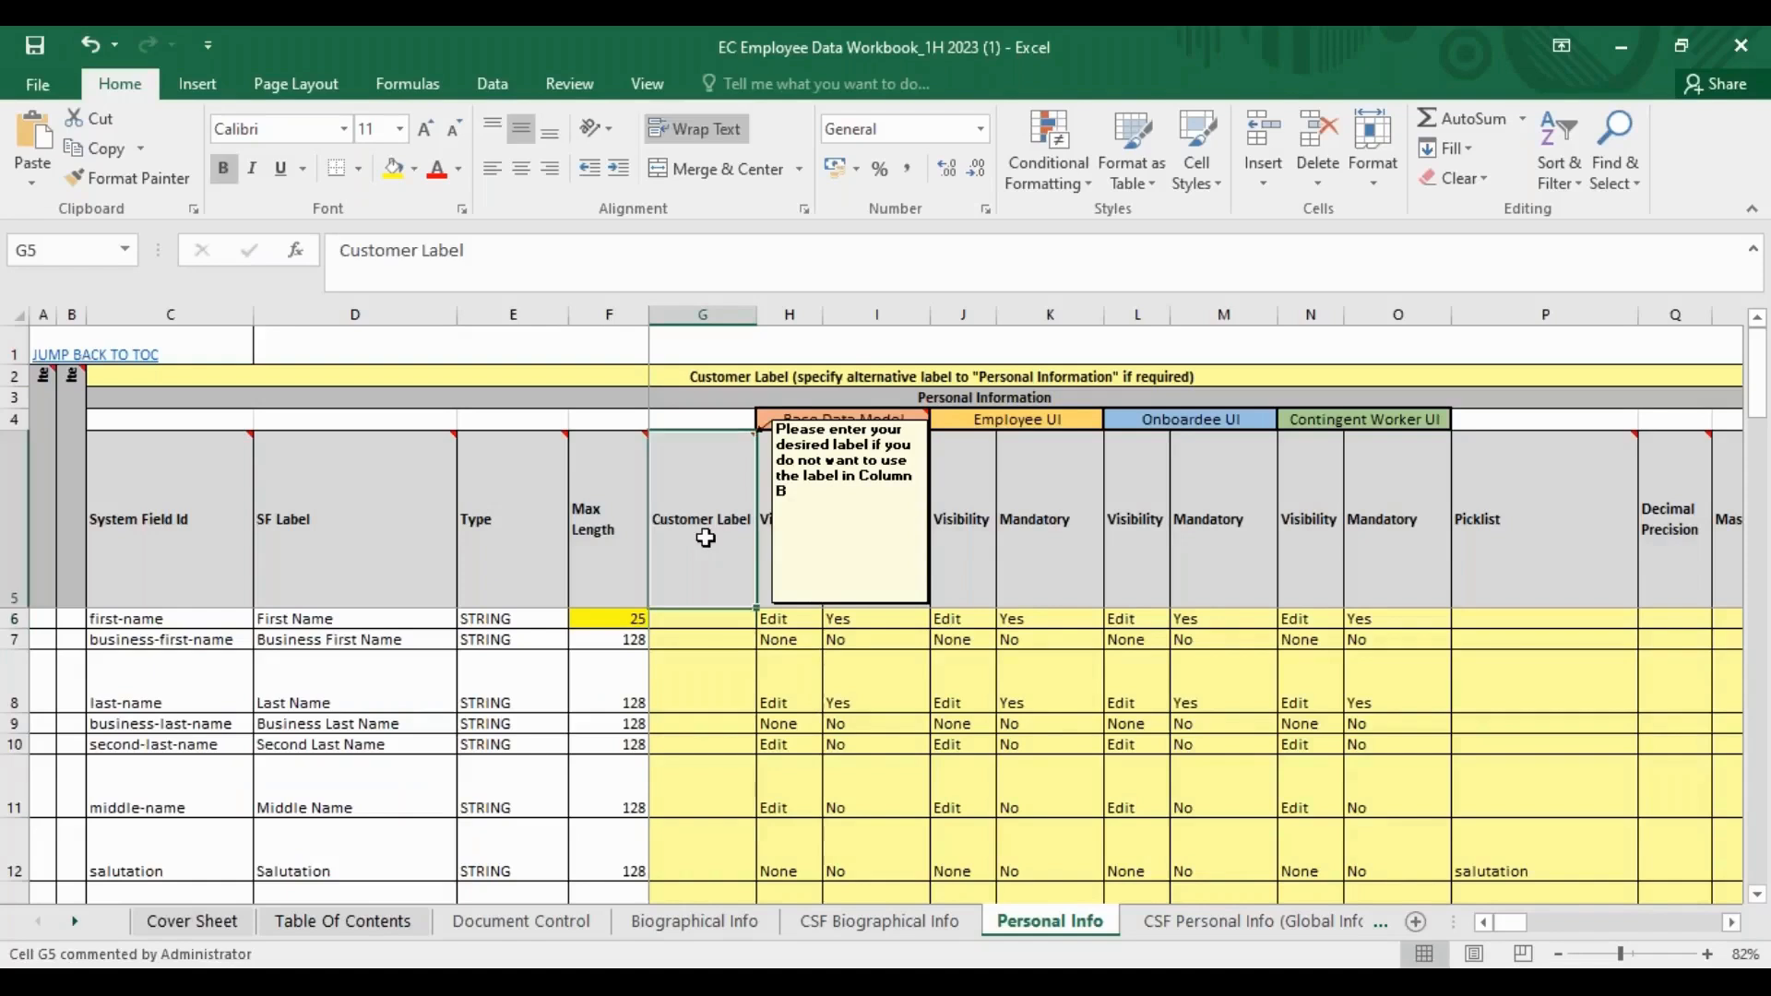
pyautogui.click(681, 617)
pyautogui.write('Surname')
pyautogui.press('Return')
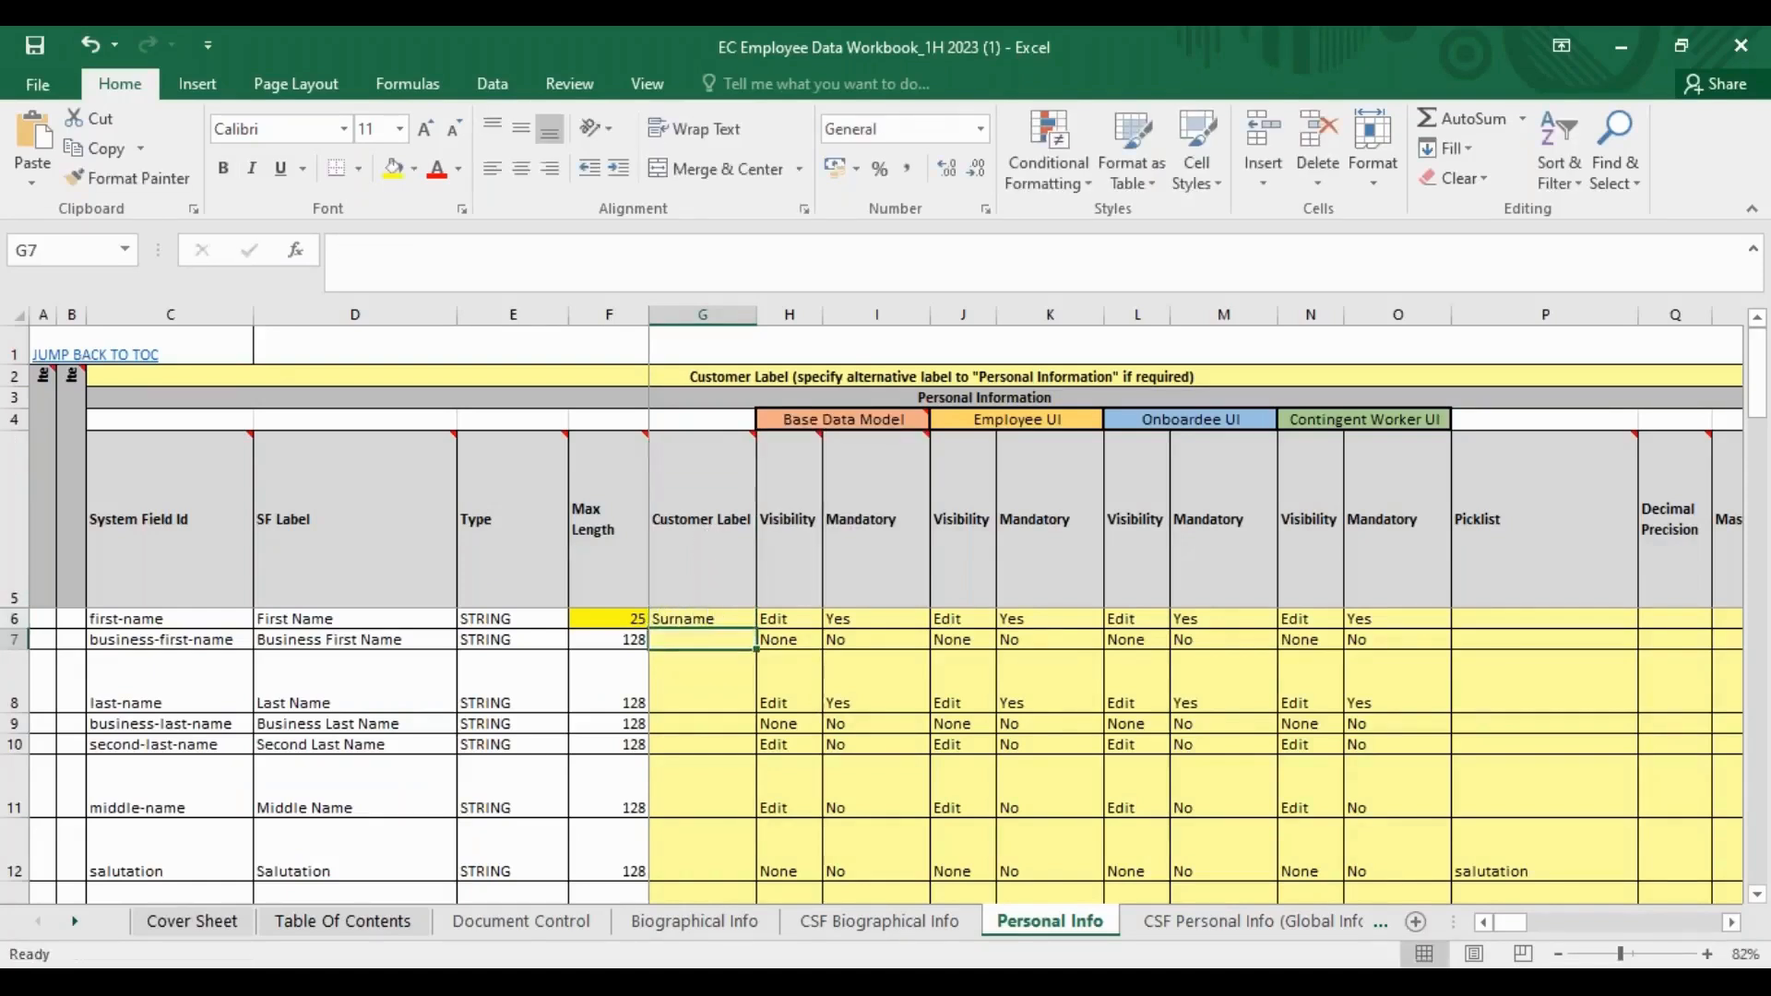
pyautogui.click(686, 622)
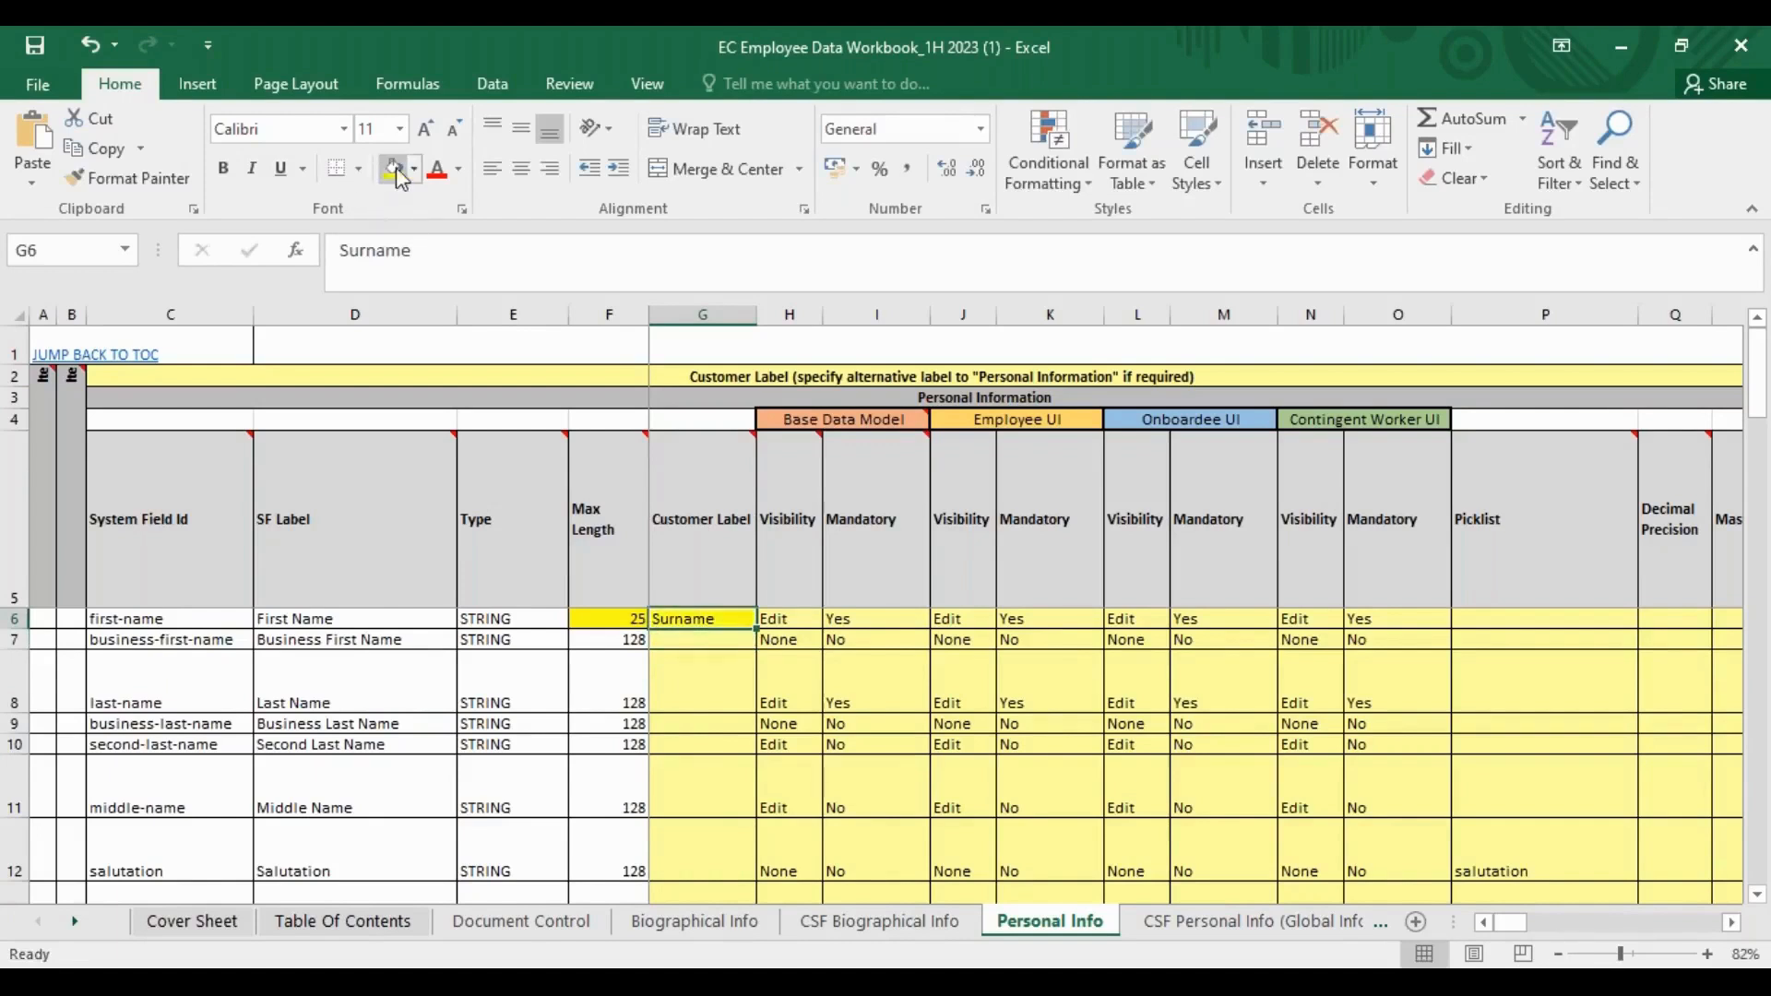
pyautogui.moveTo(782, 470)
# Review the First Name row's maximum length and compare its SF Label with the Customer Label.
pyautogui.click(611, 622)
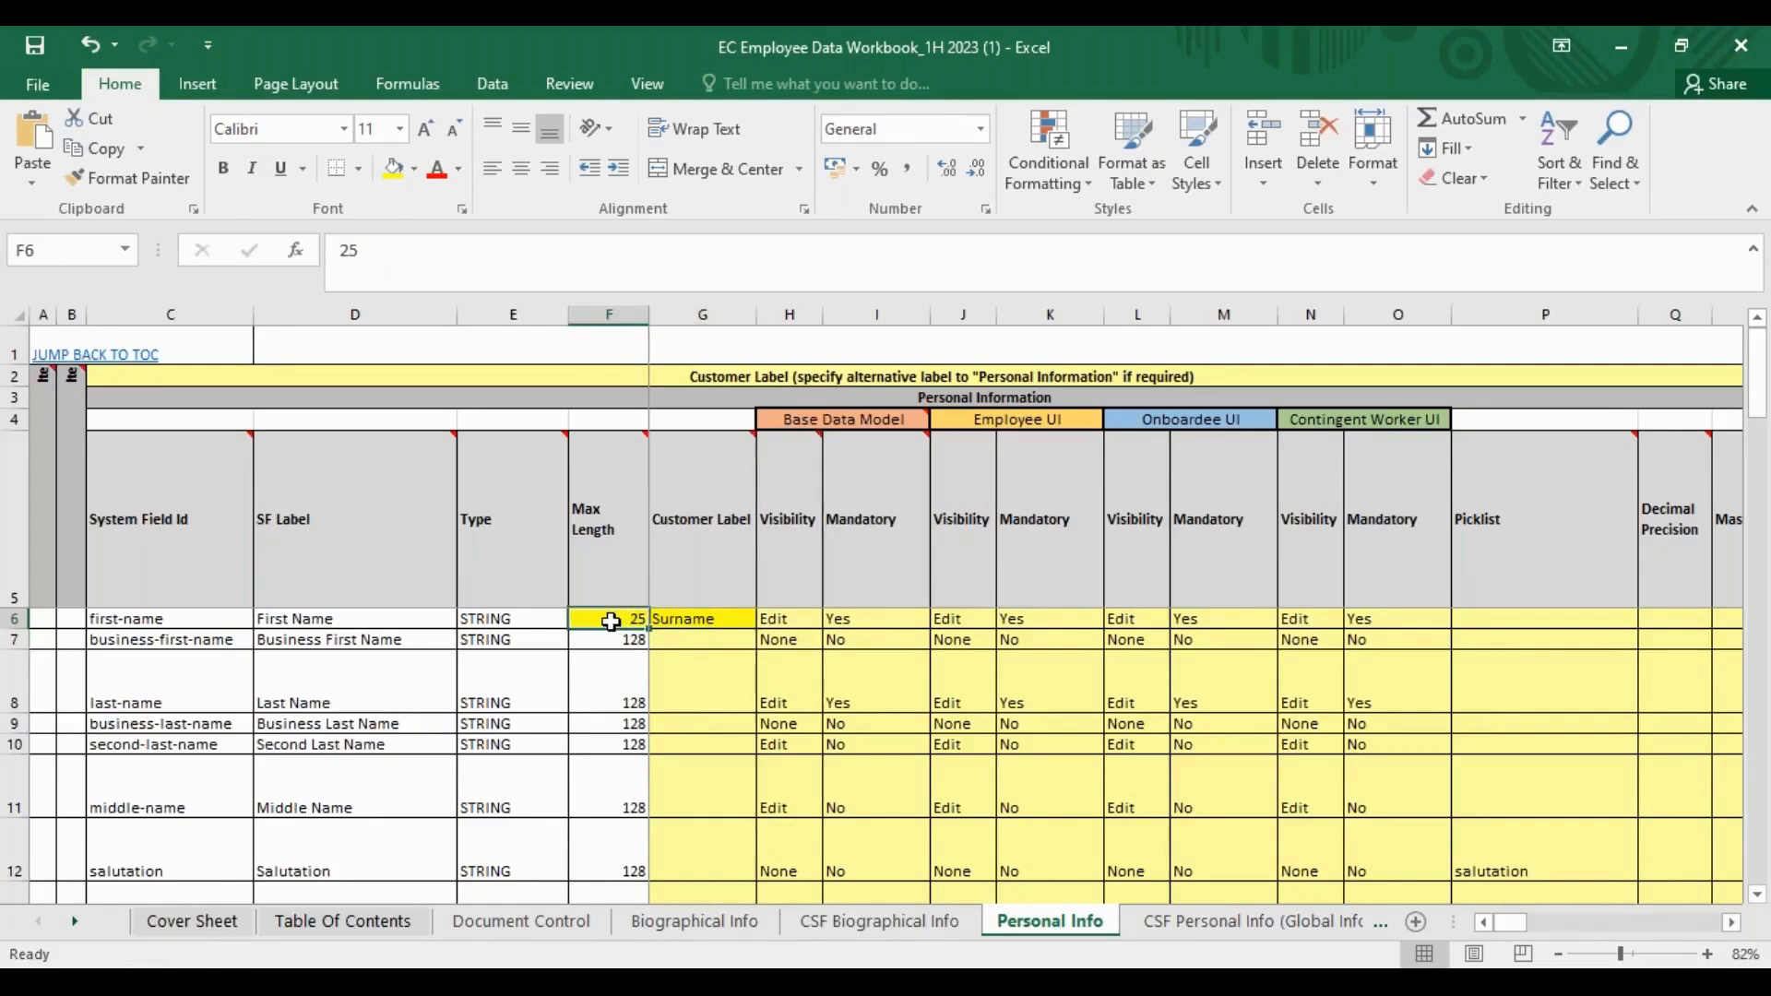
pyautogui.click(718, 544)
pyautogui.moveTo(328, 568)
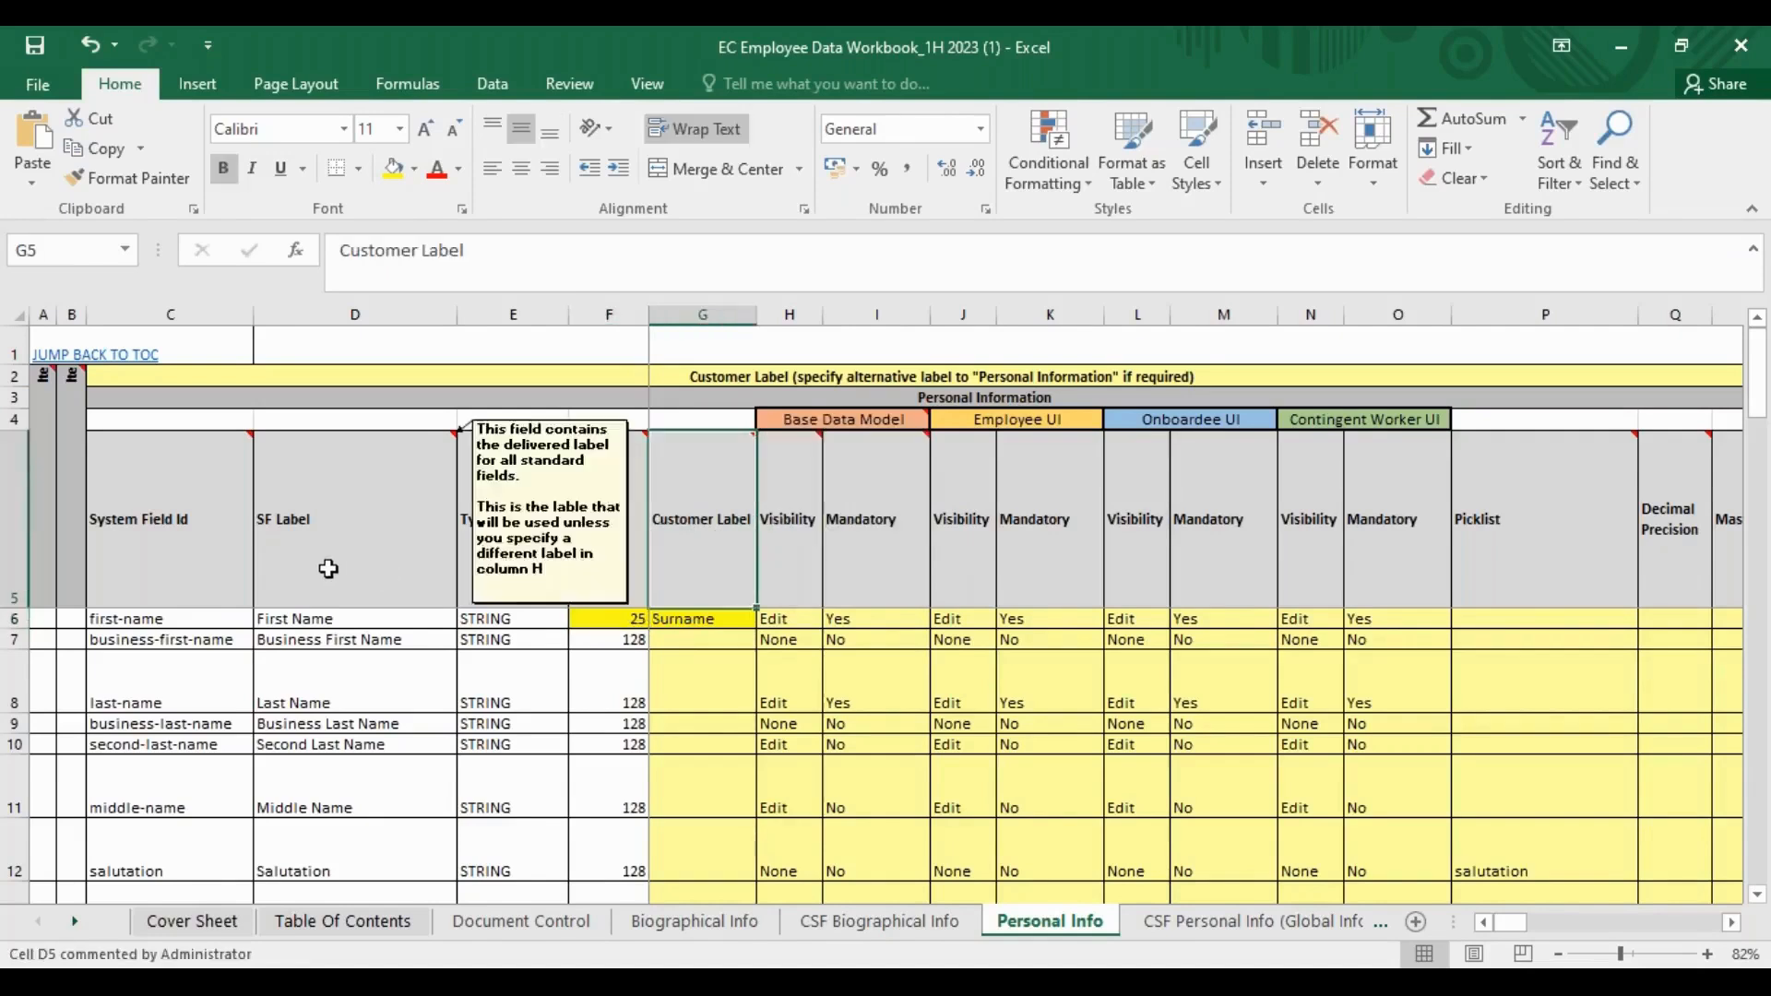
pyautogui.click(317, 618)
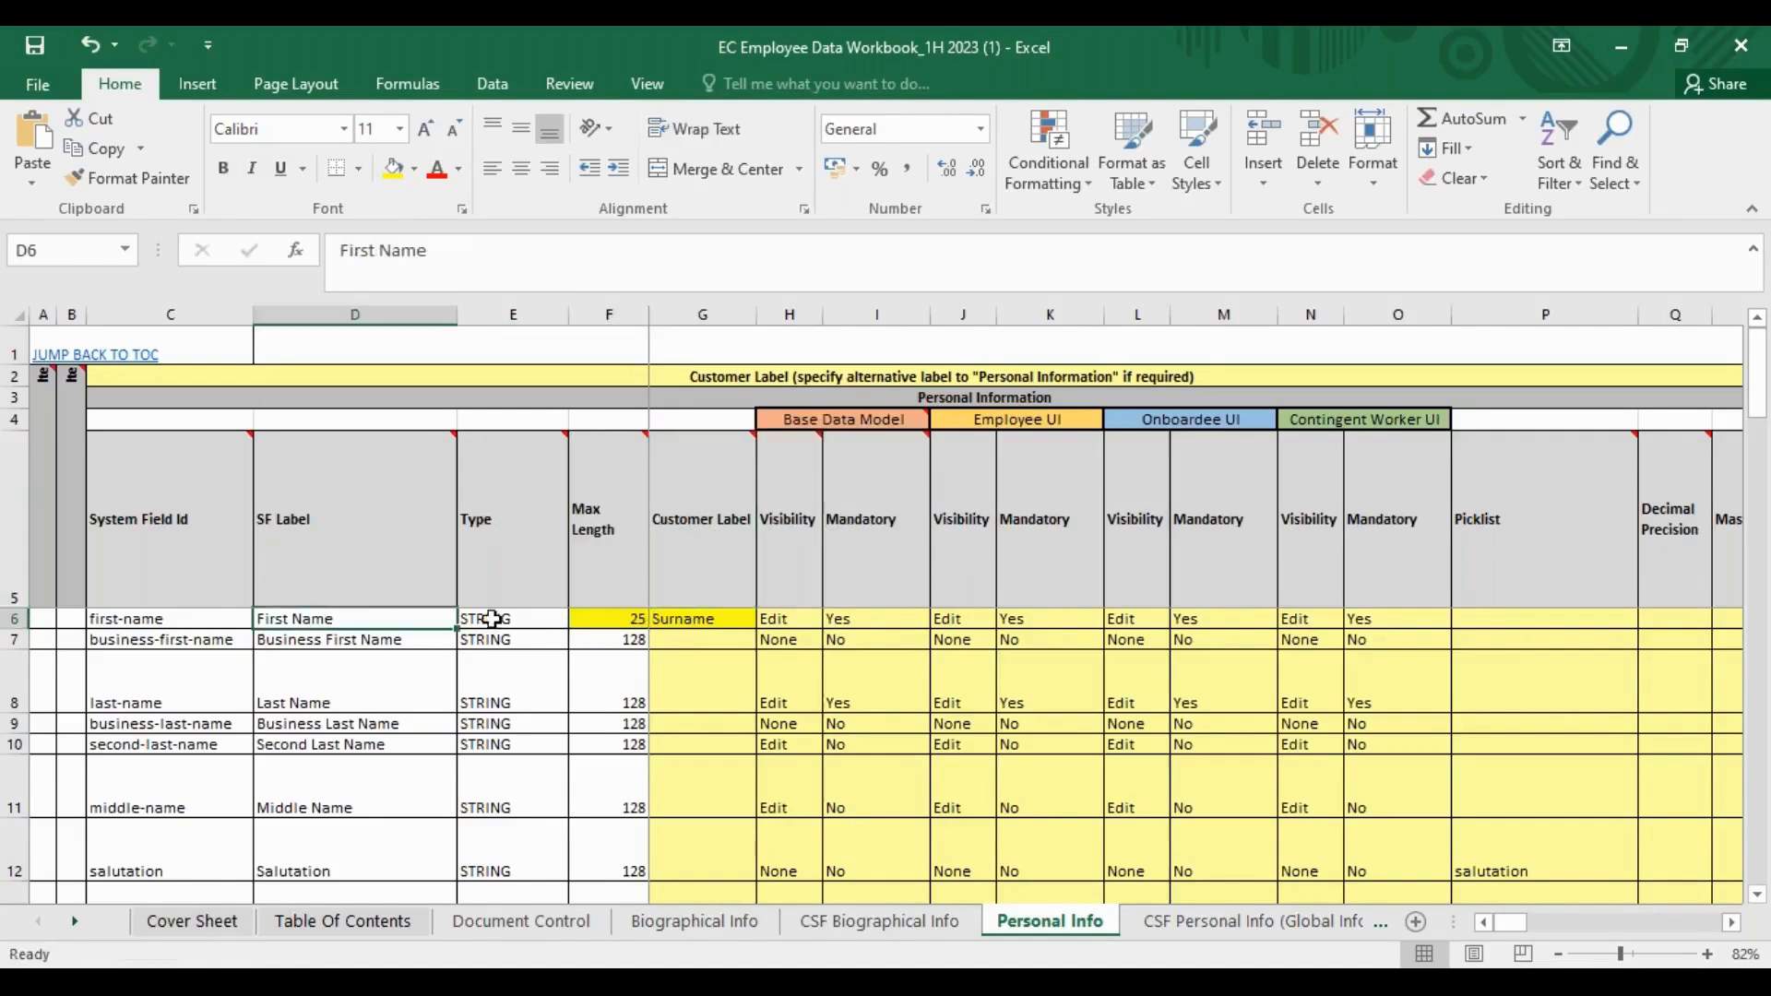
pyautogui.click(690, 624)
pyautogui.click(354, 625)
pyautogui.click(700, 618)
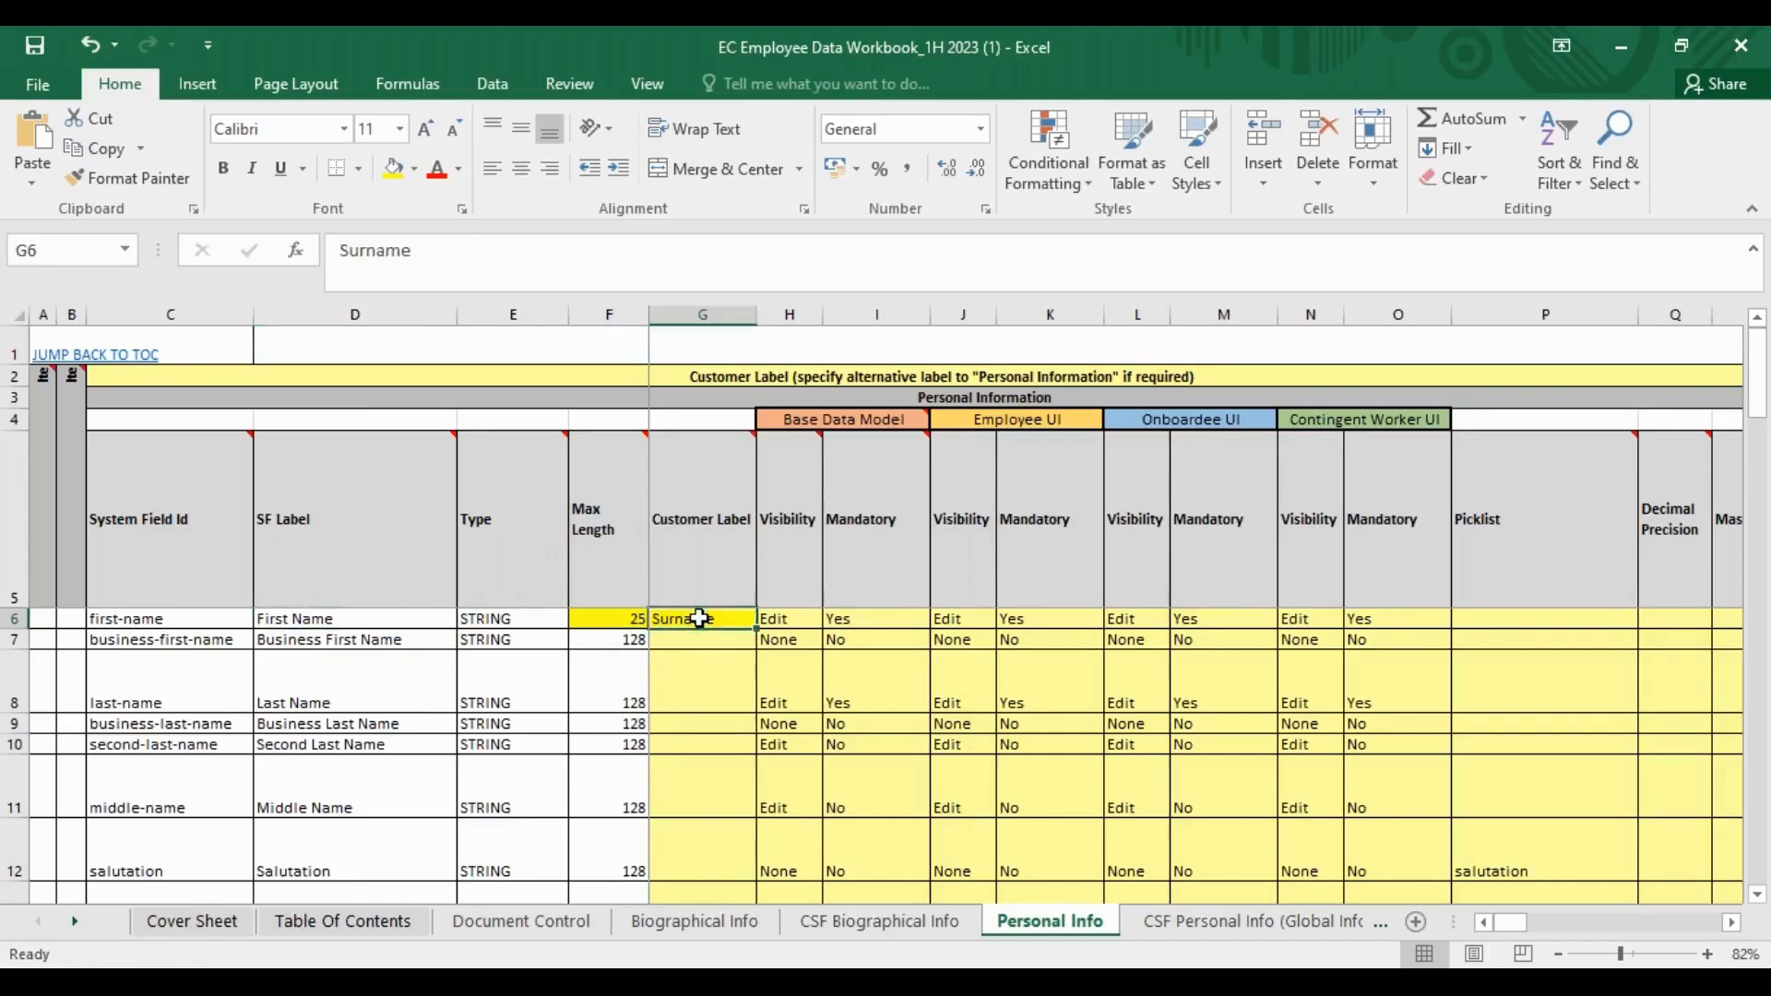
# Inspect First Name's Visibility and Mandatory settings, and compare them with the required and optional name fields in the SuccessFactors form.
pyautogui.click(790, 616)
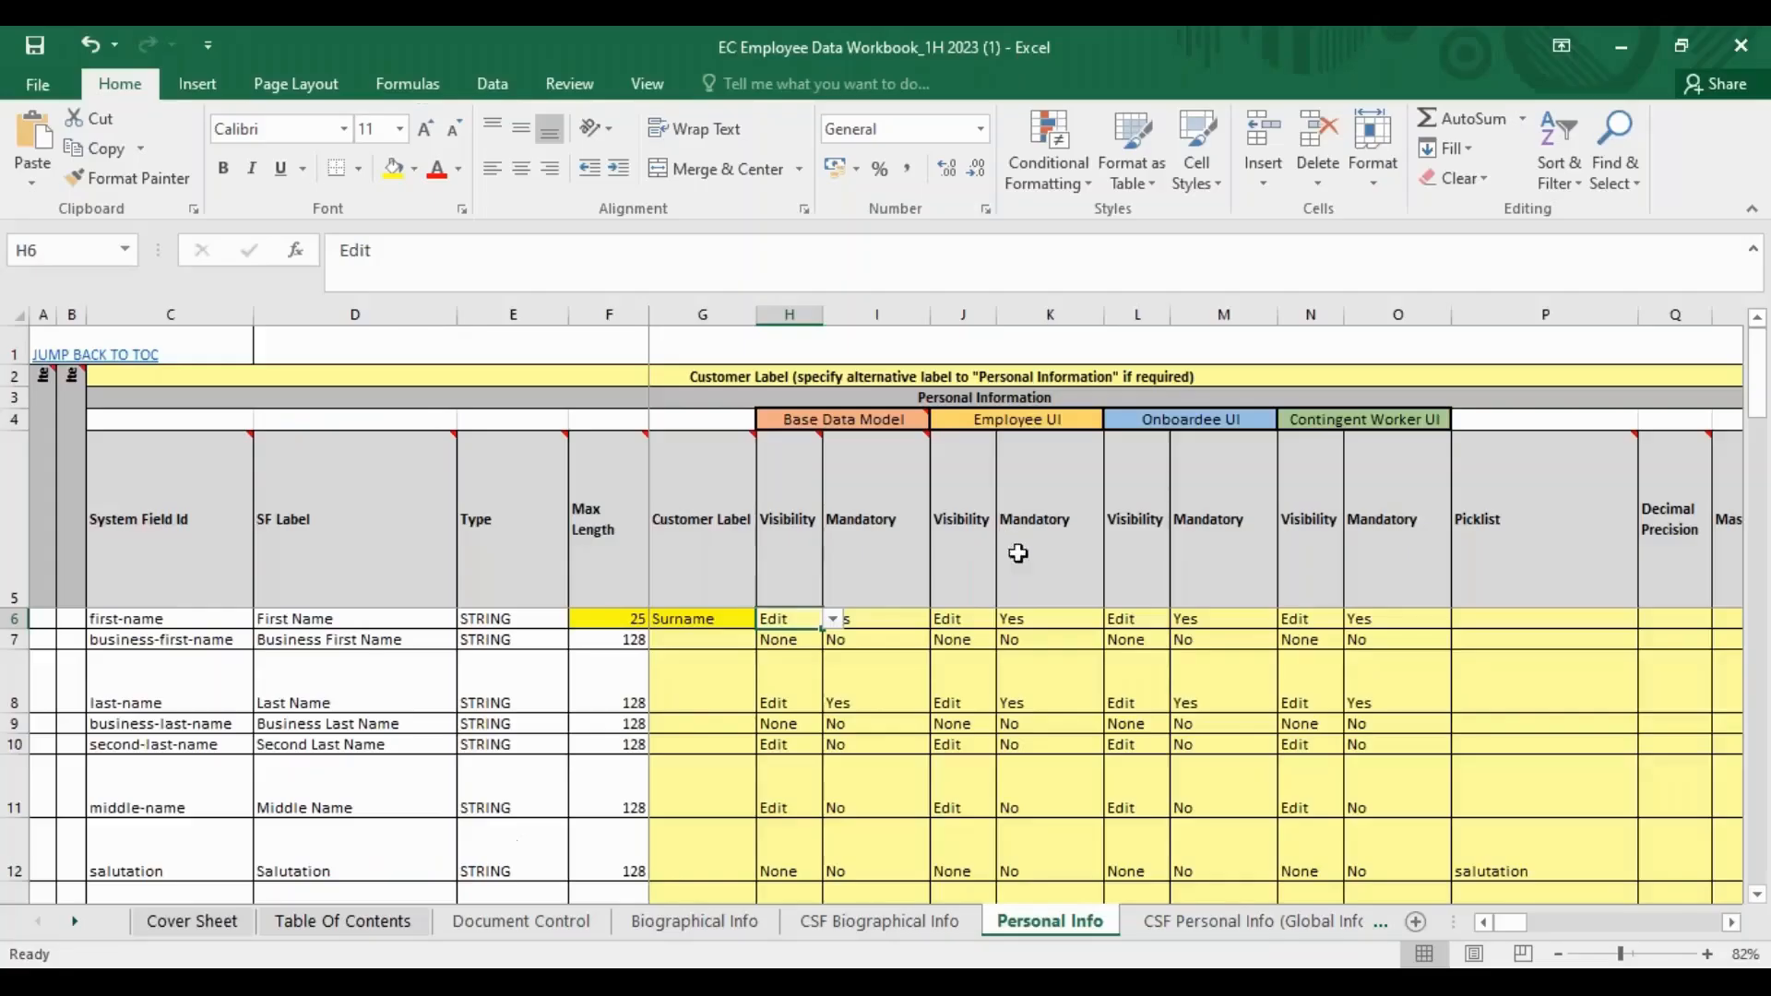
pyautogui.click(973, 521)
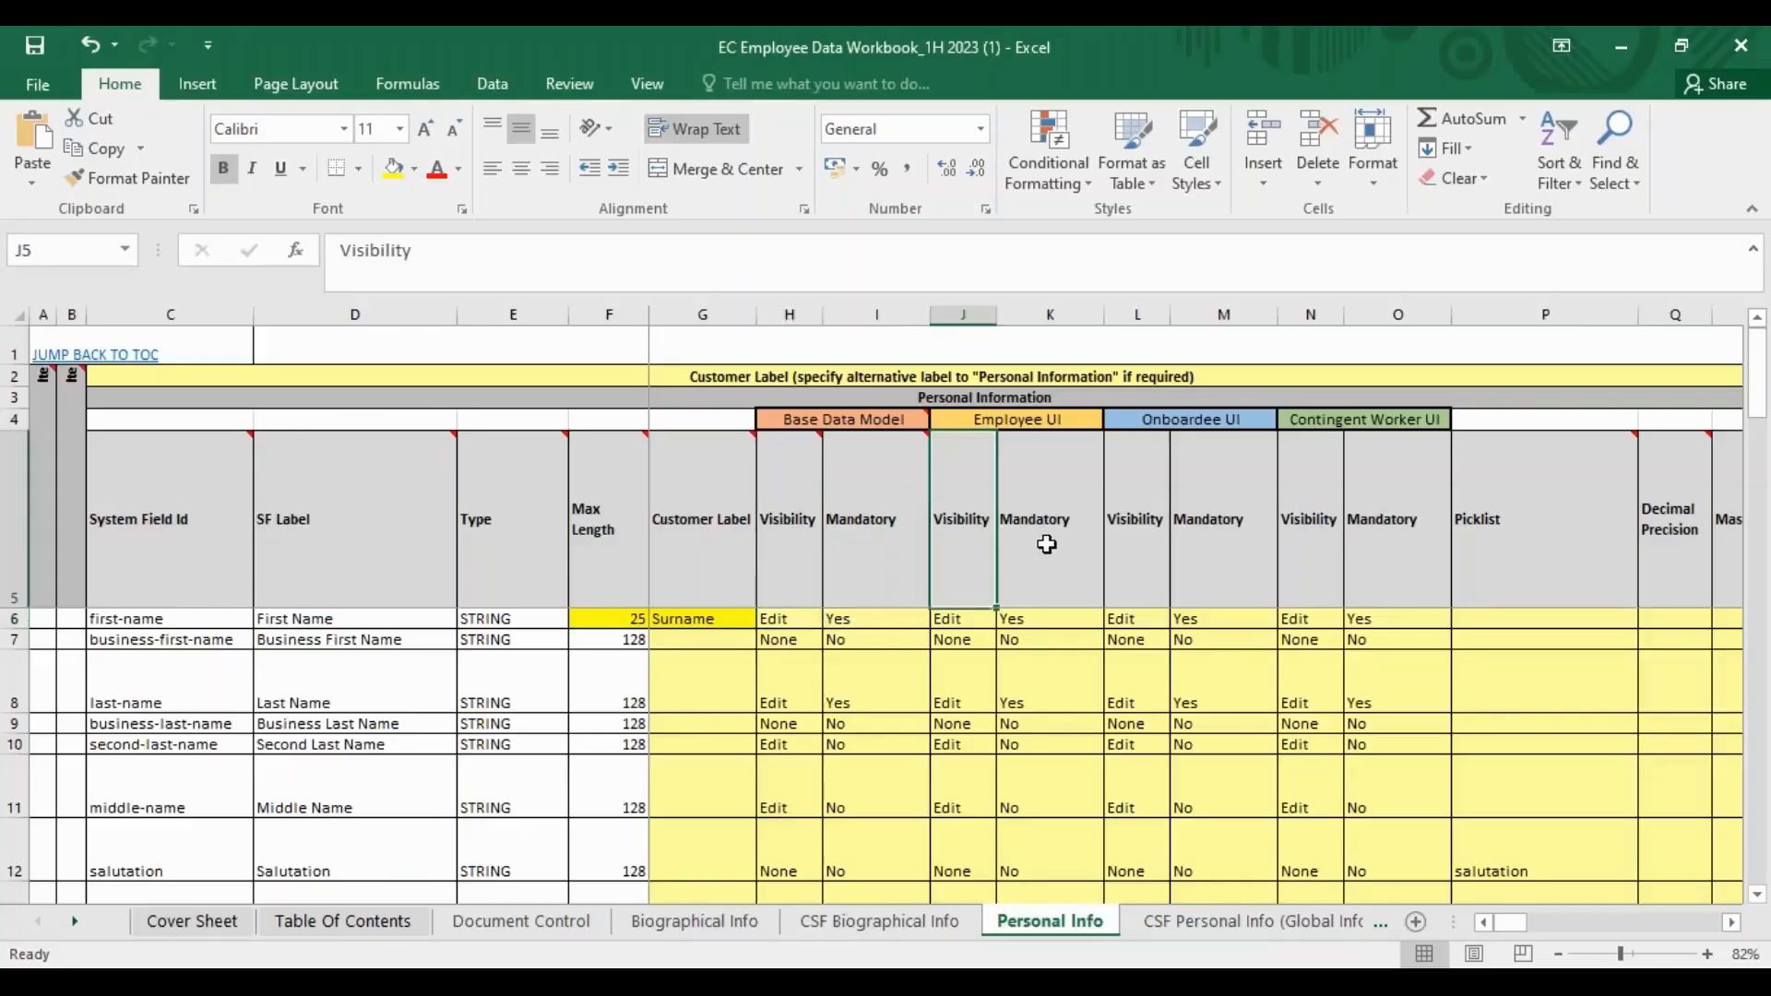
pyautogui.click(1046, 545)
pyautogui.click(1037, 618)
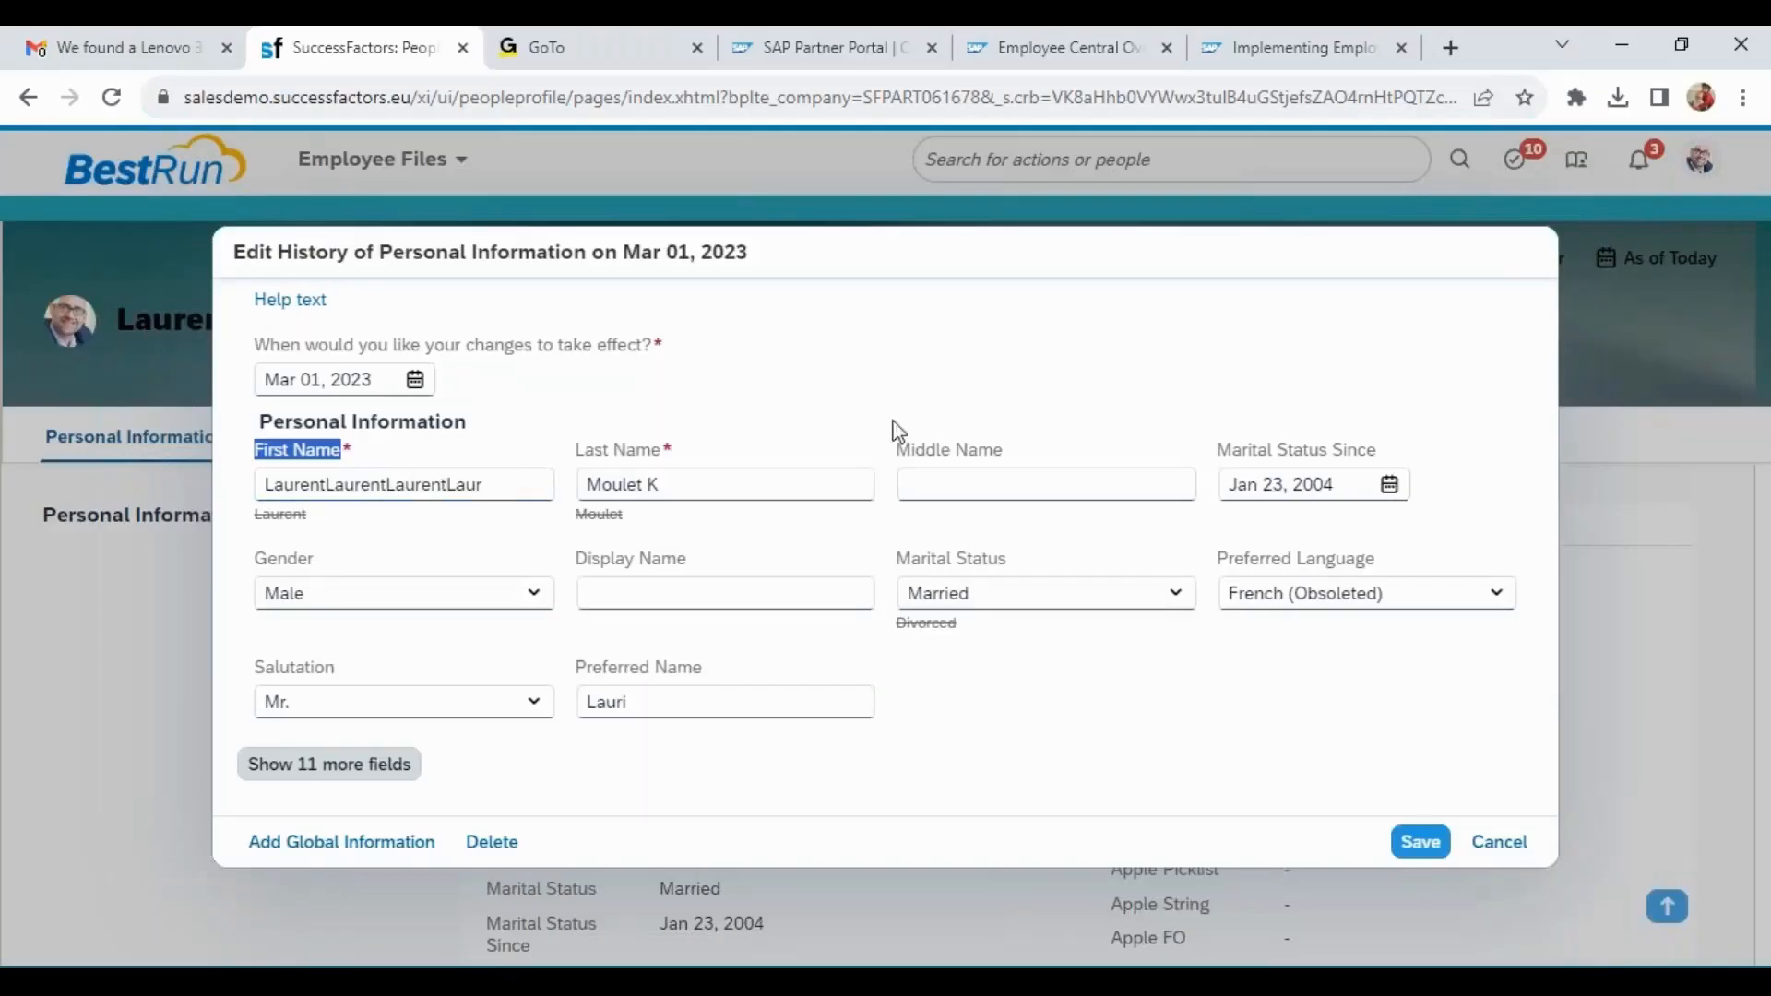
pyautogui.click(1005, 464)
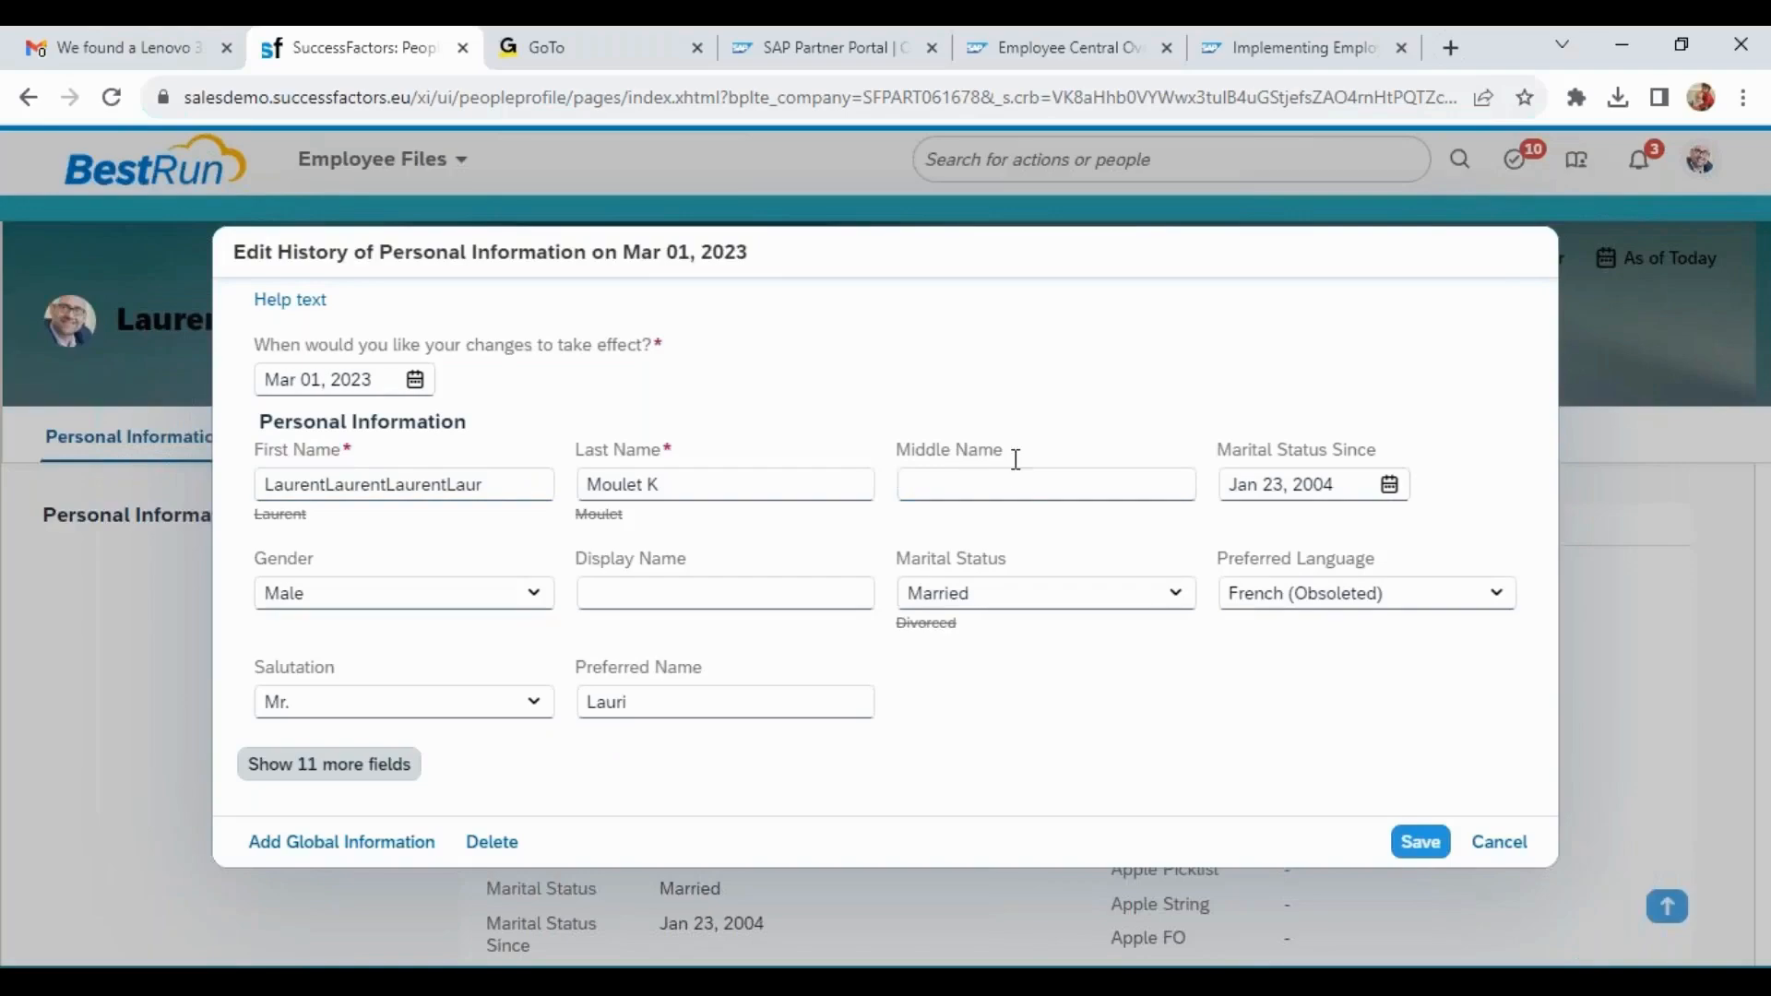
pyautogui.hotkey('alt', 'Tab')
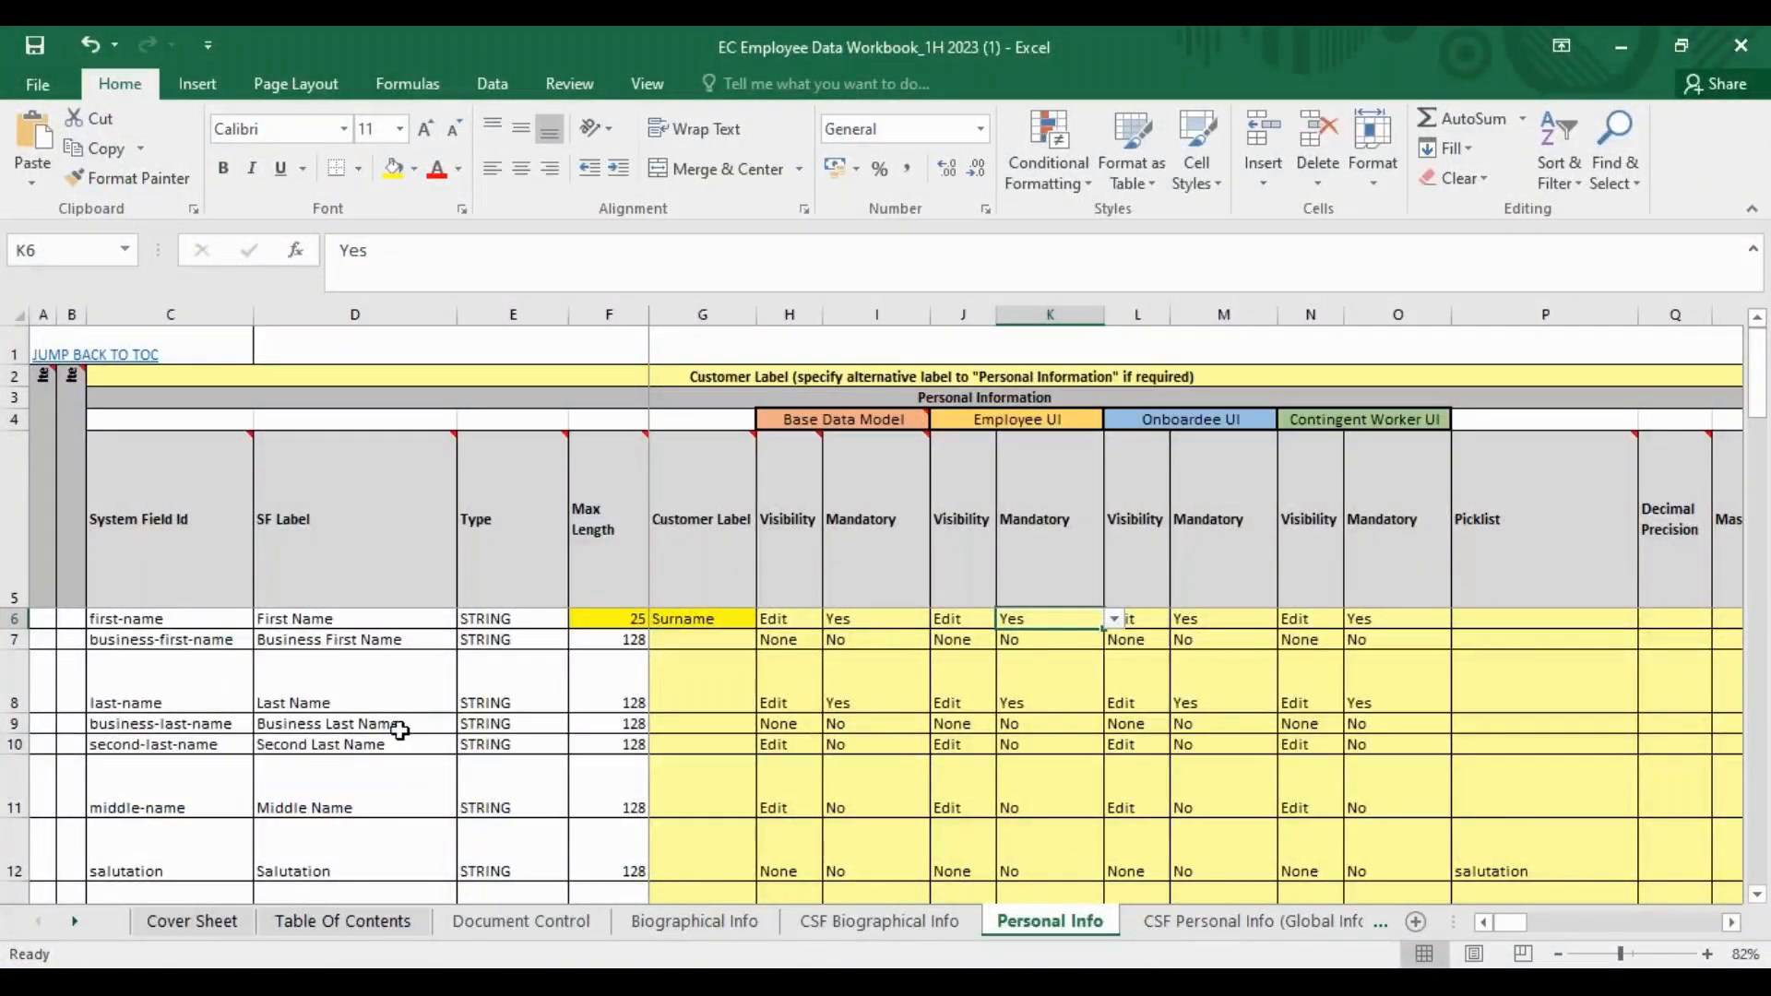
# Set Middle Name's Mandatory option under Employee UI to Yes and highlight the cell in yellow.
pyautogui.click(362, 787)
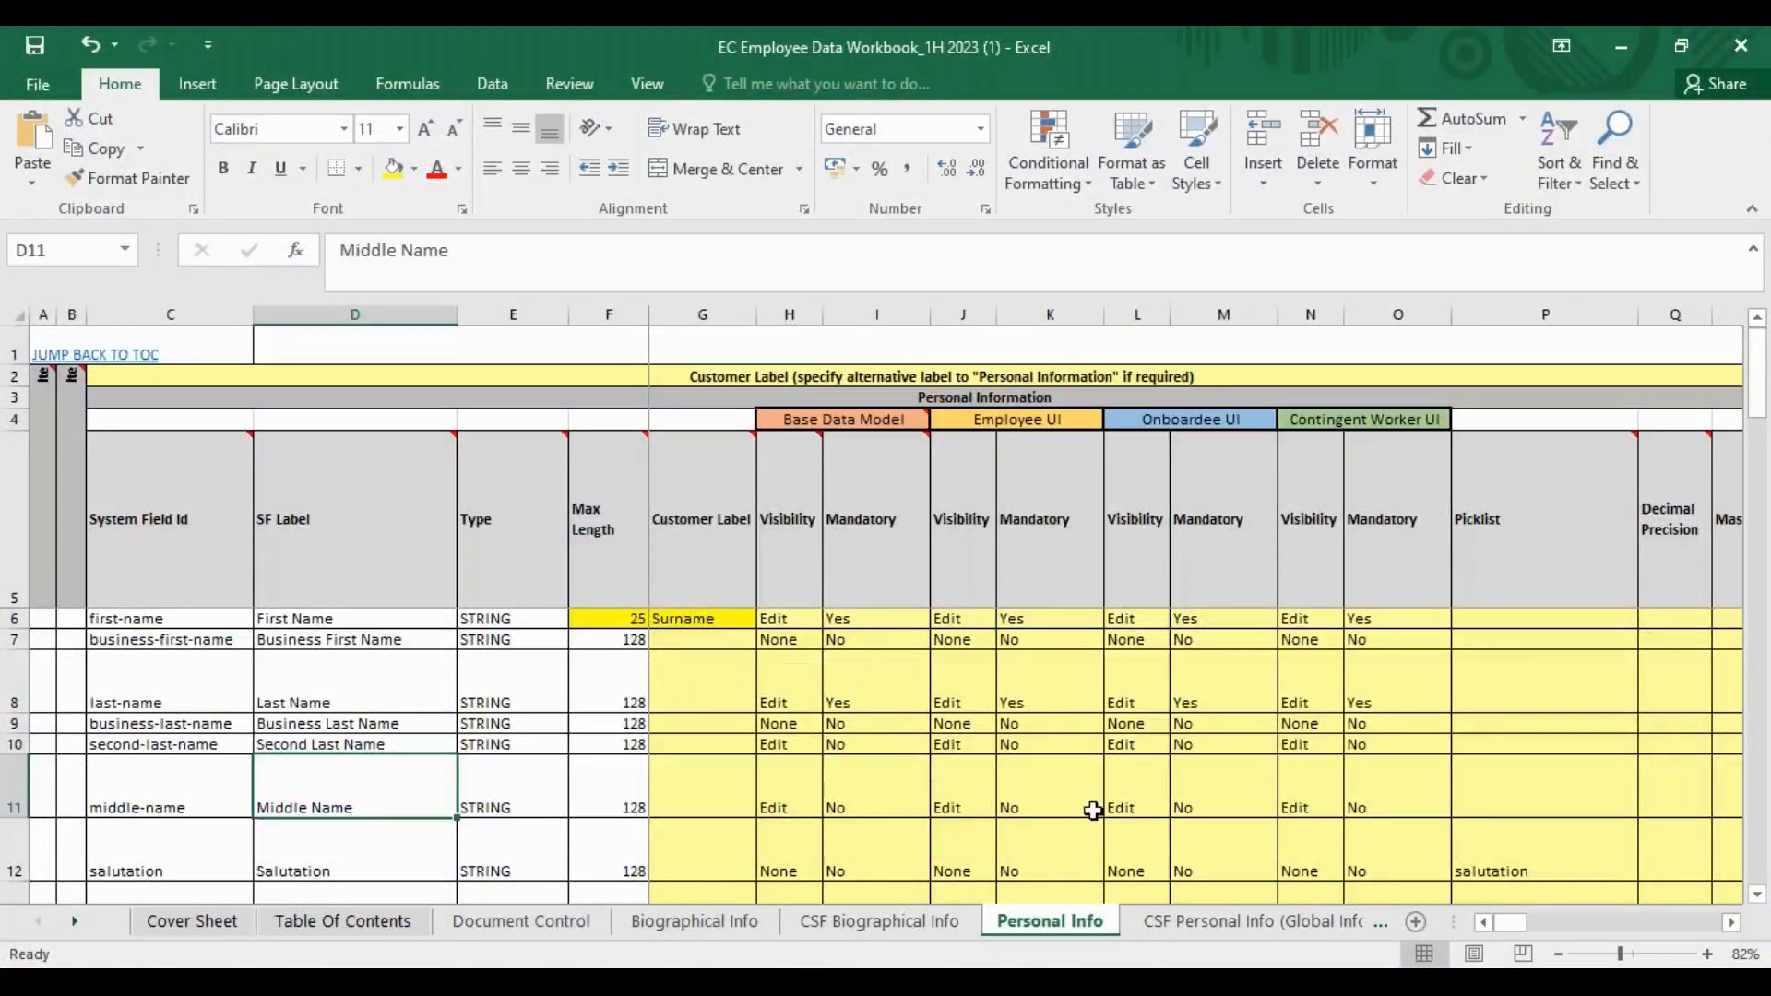
pyautogui.click(1056, 799)
pyautogui.click(1116, 806)
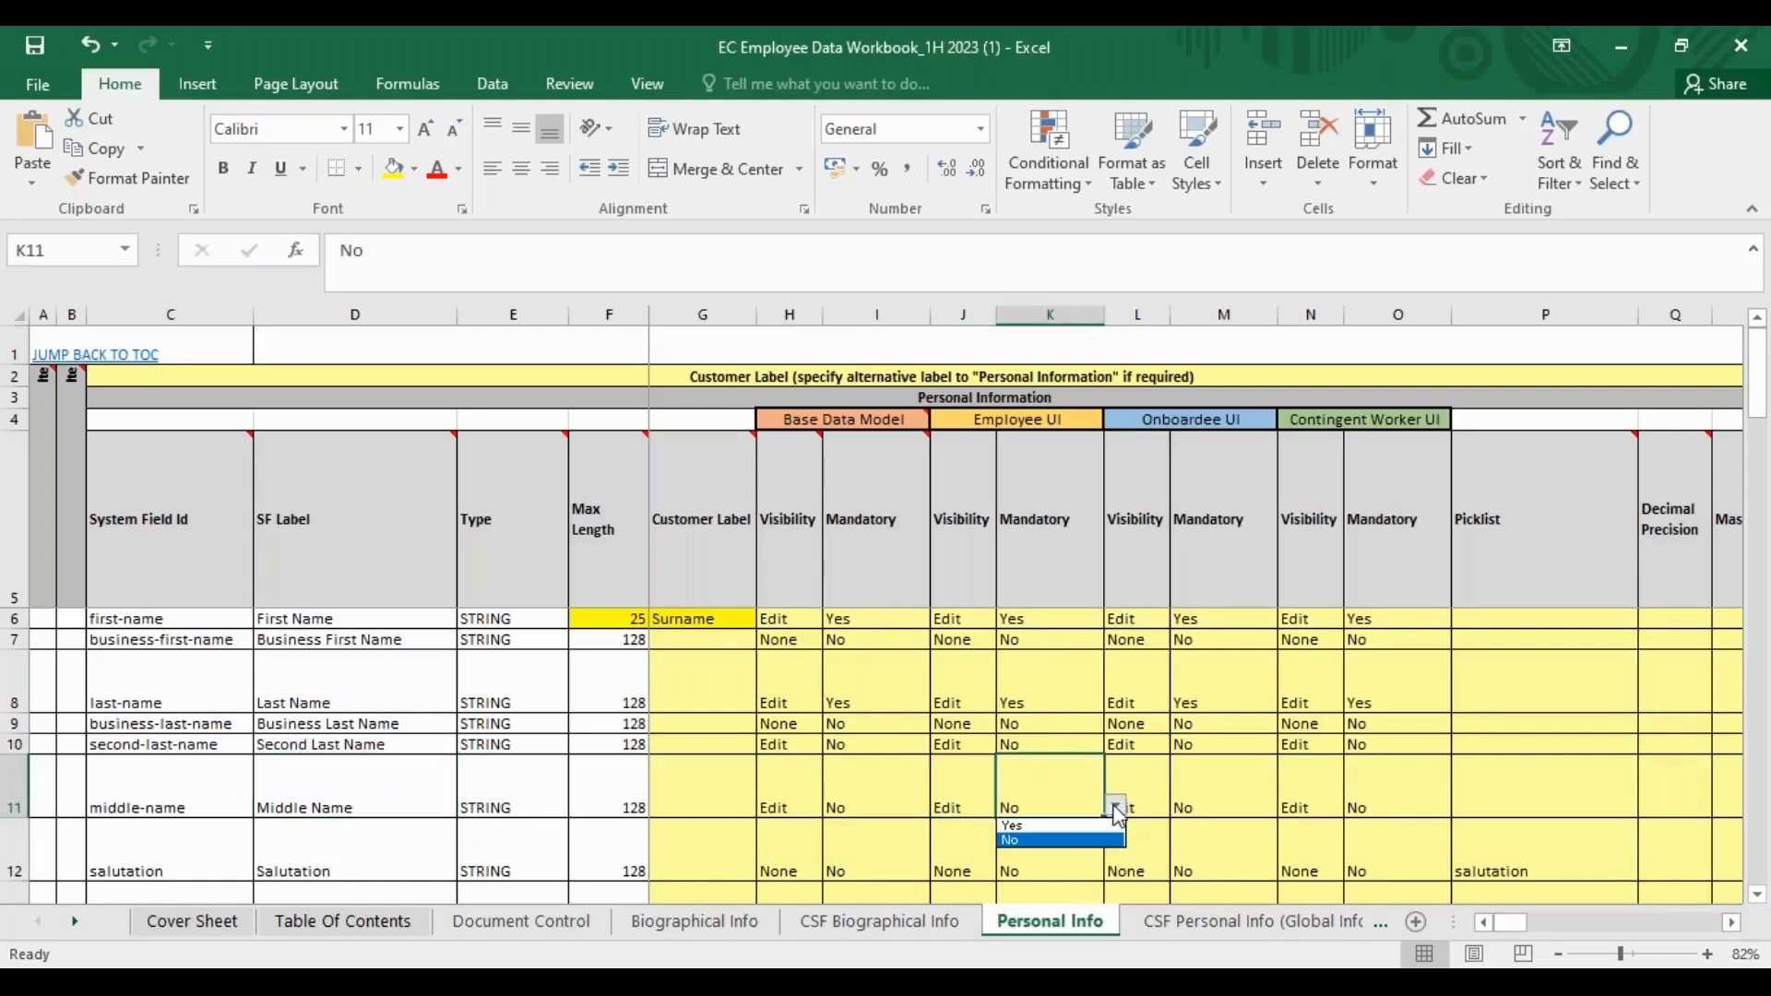
pyautogui.click(1033, 826)
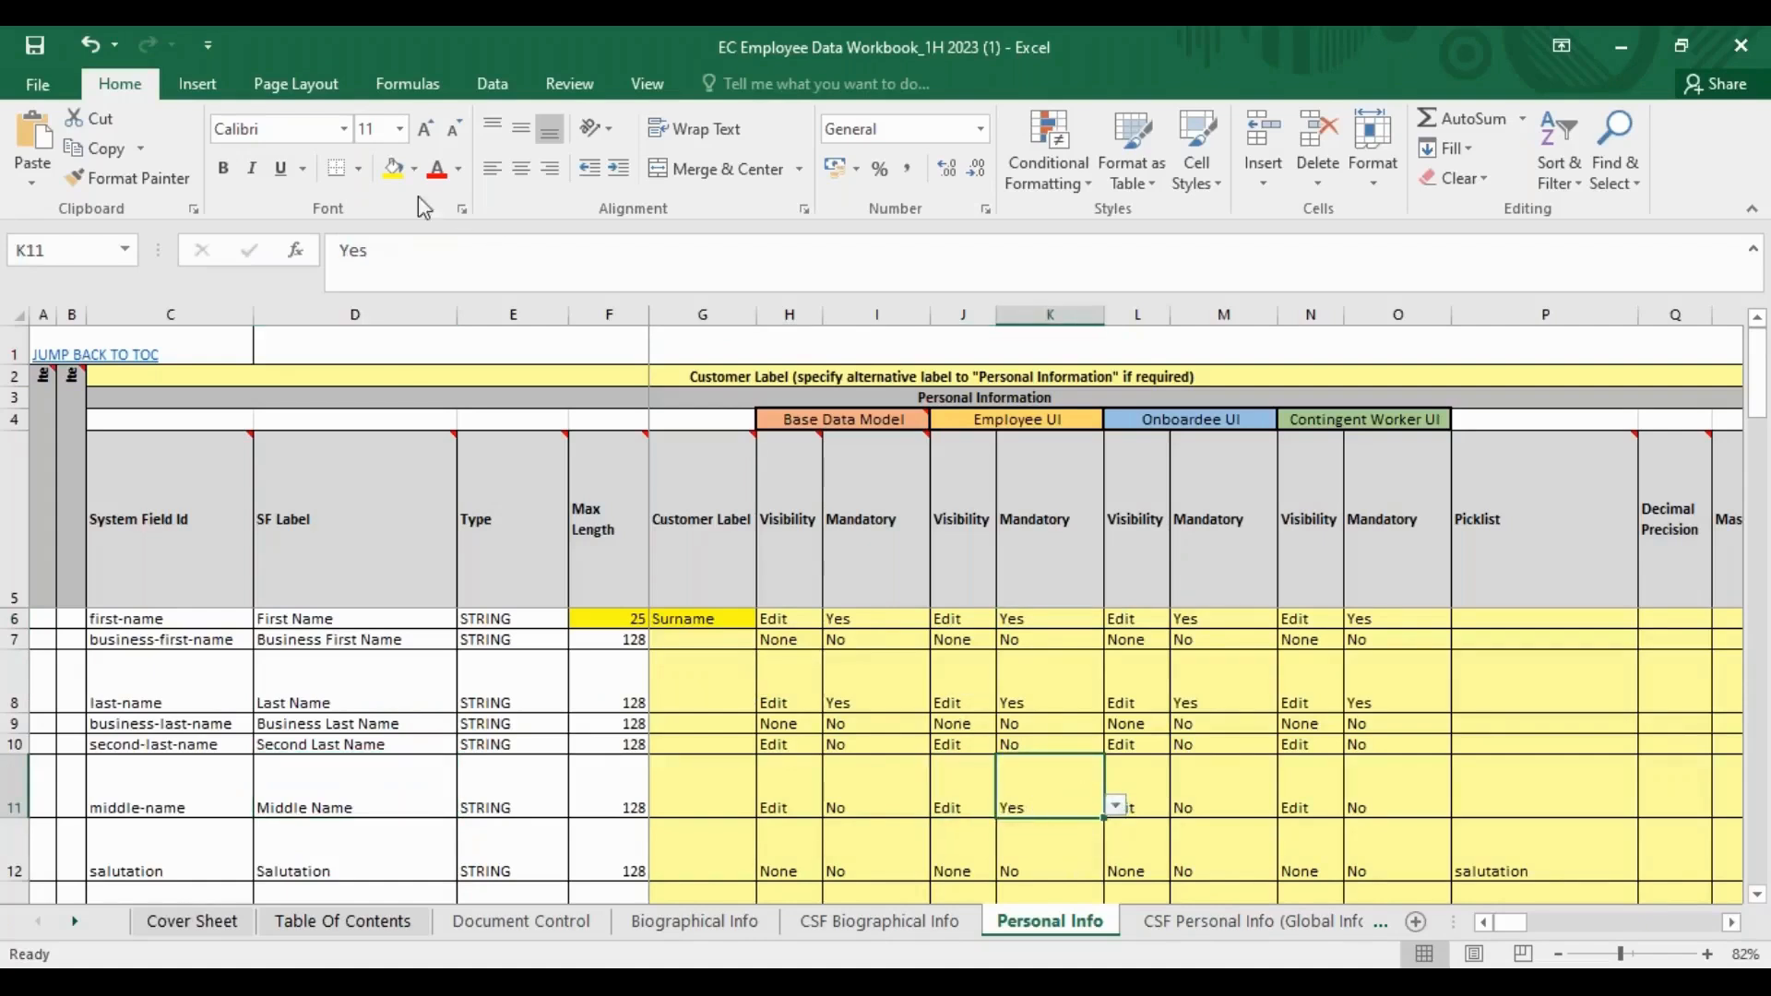
pyautogui.click(396, 175)
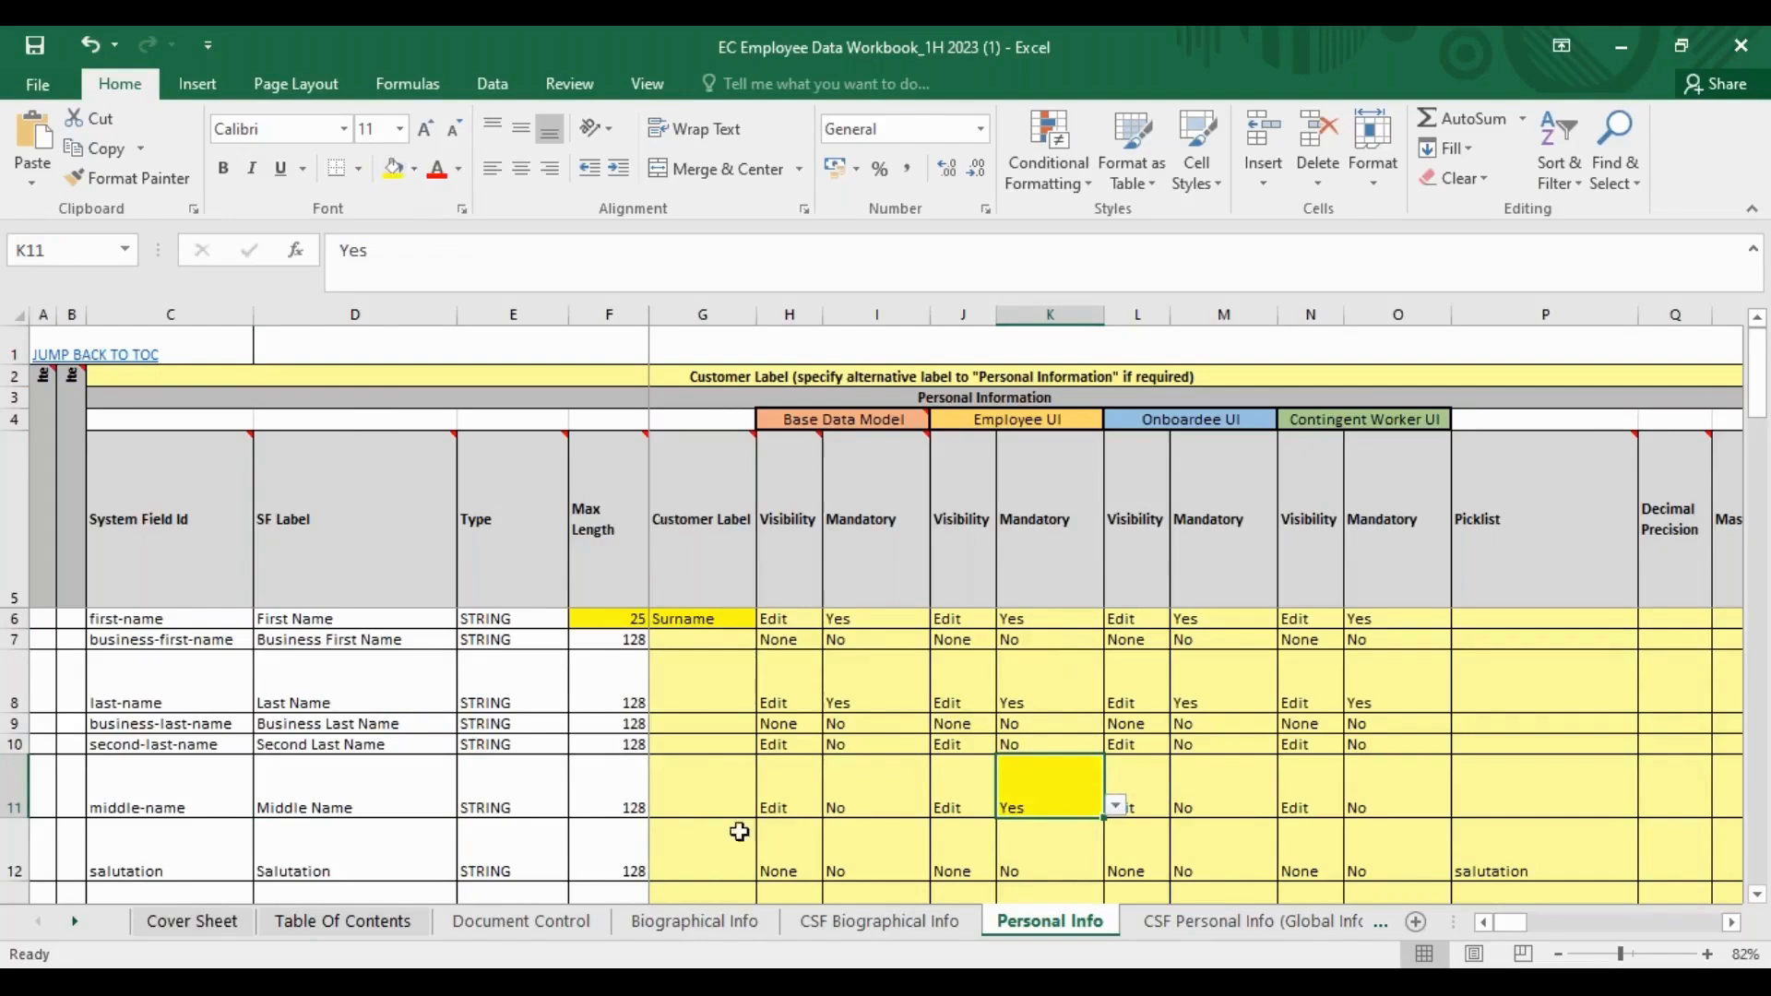
pyautogui.moveTo(850, 593)
# Set Salutation's Visibility under Base Data Model to Edit and highlight the cell in yellow.
pyautogui.click(374, 724)
pyautogui.click(334, 745)
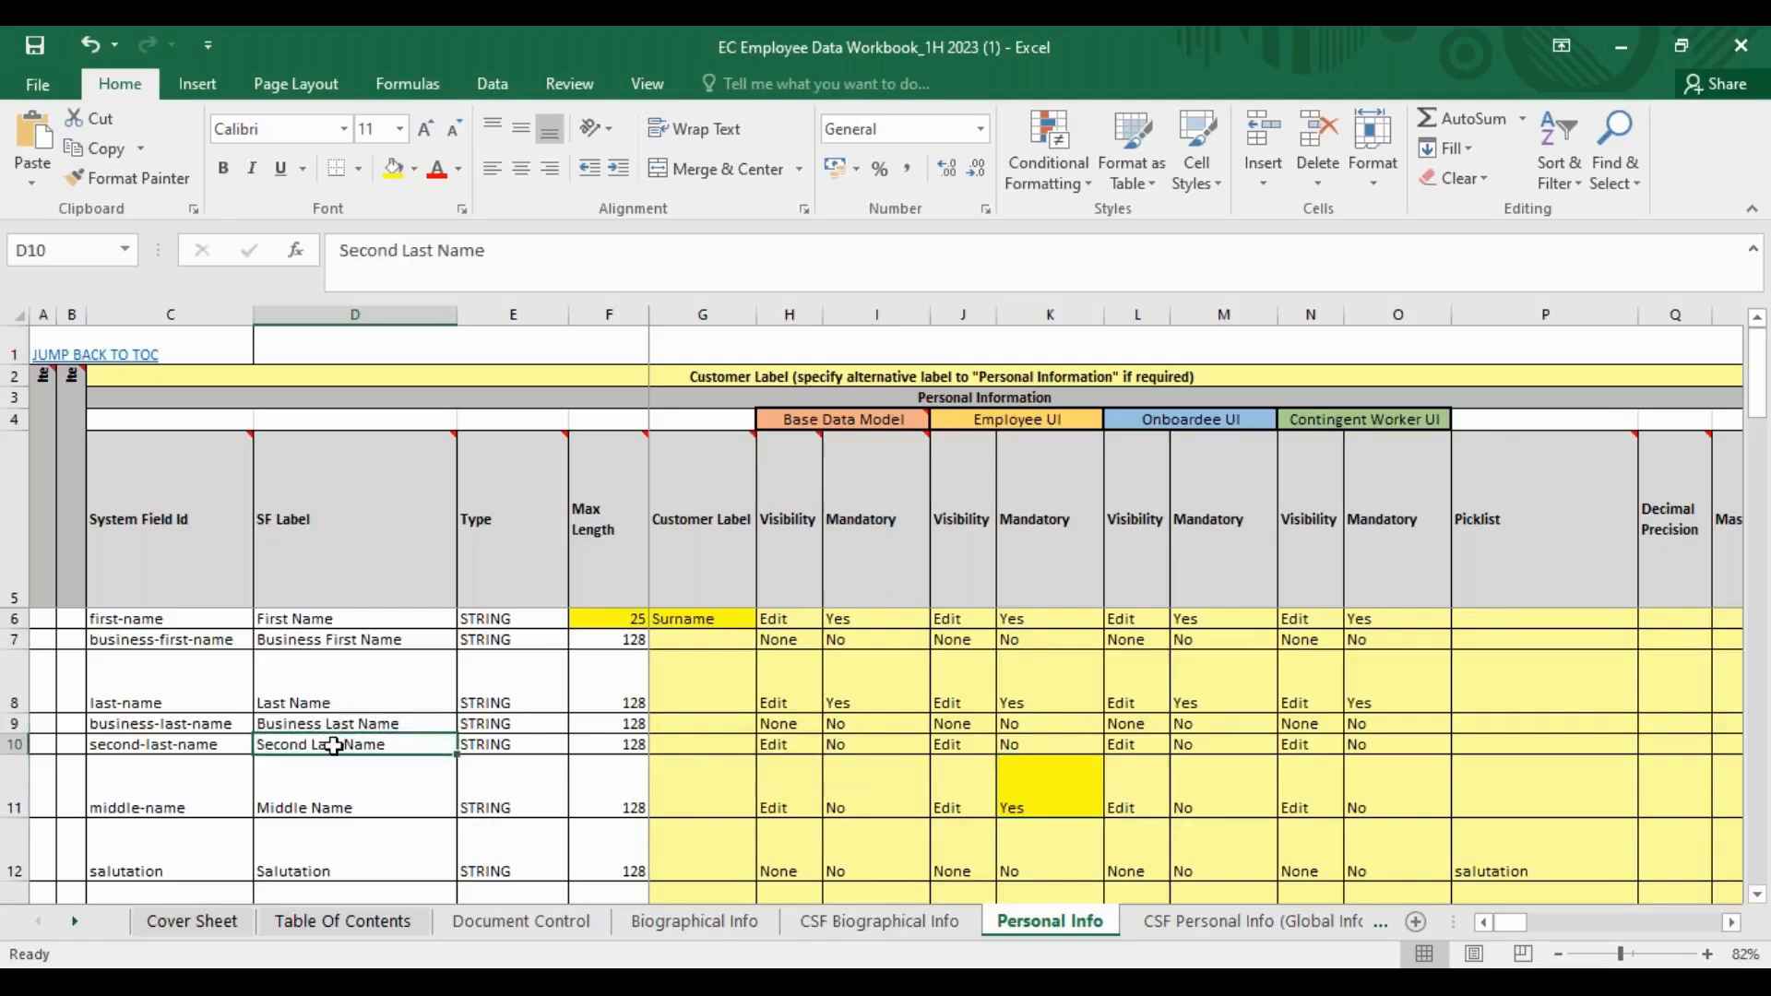
pyautogui.click(792, 724)
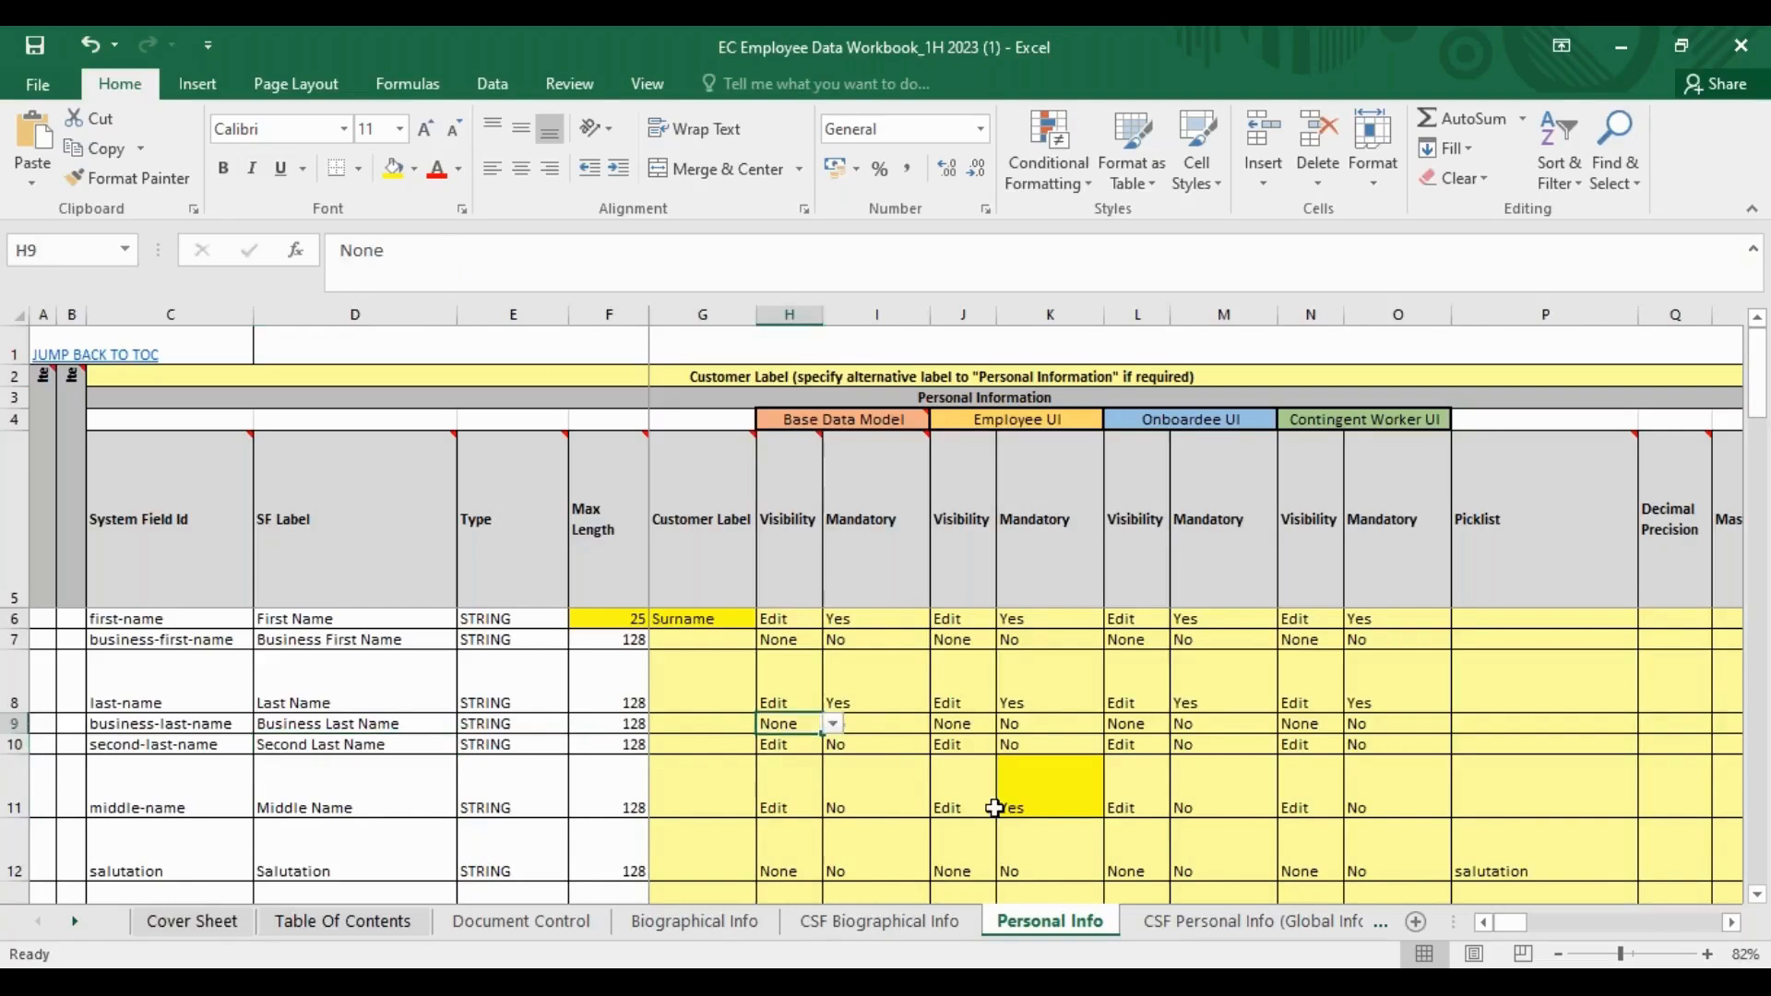
pyautogui.click(814, 848)
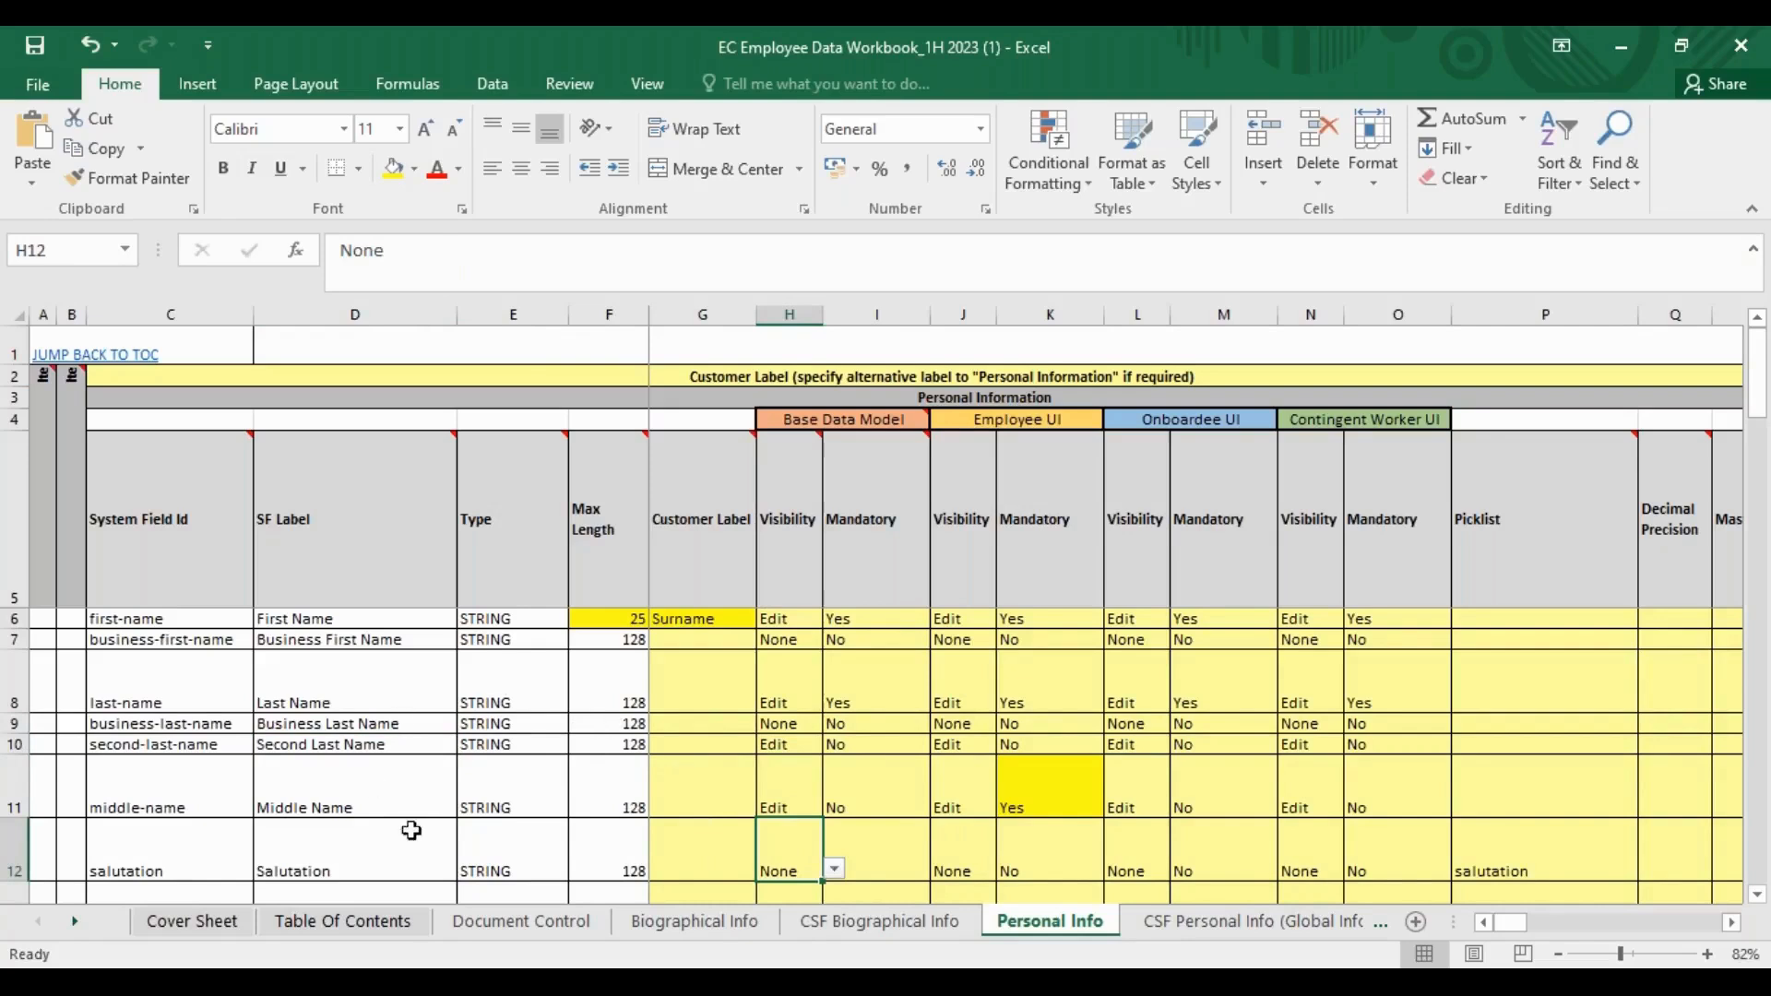
pyautogui.click(832, 875)
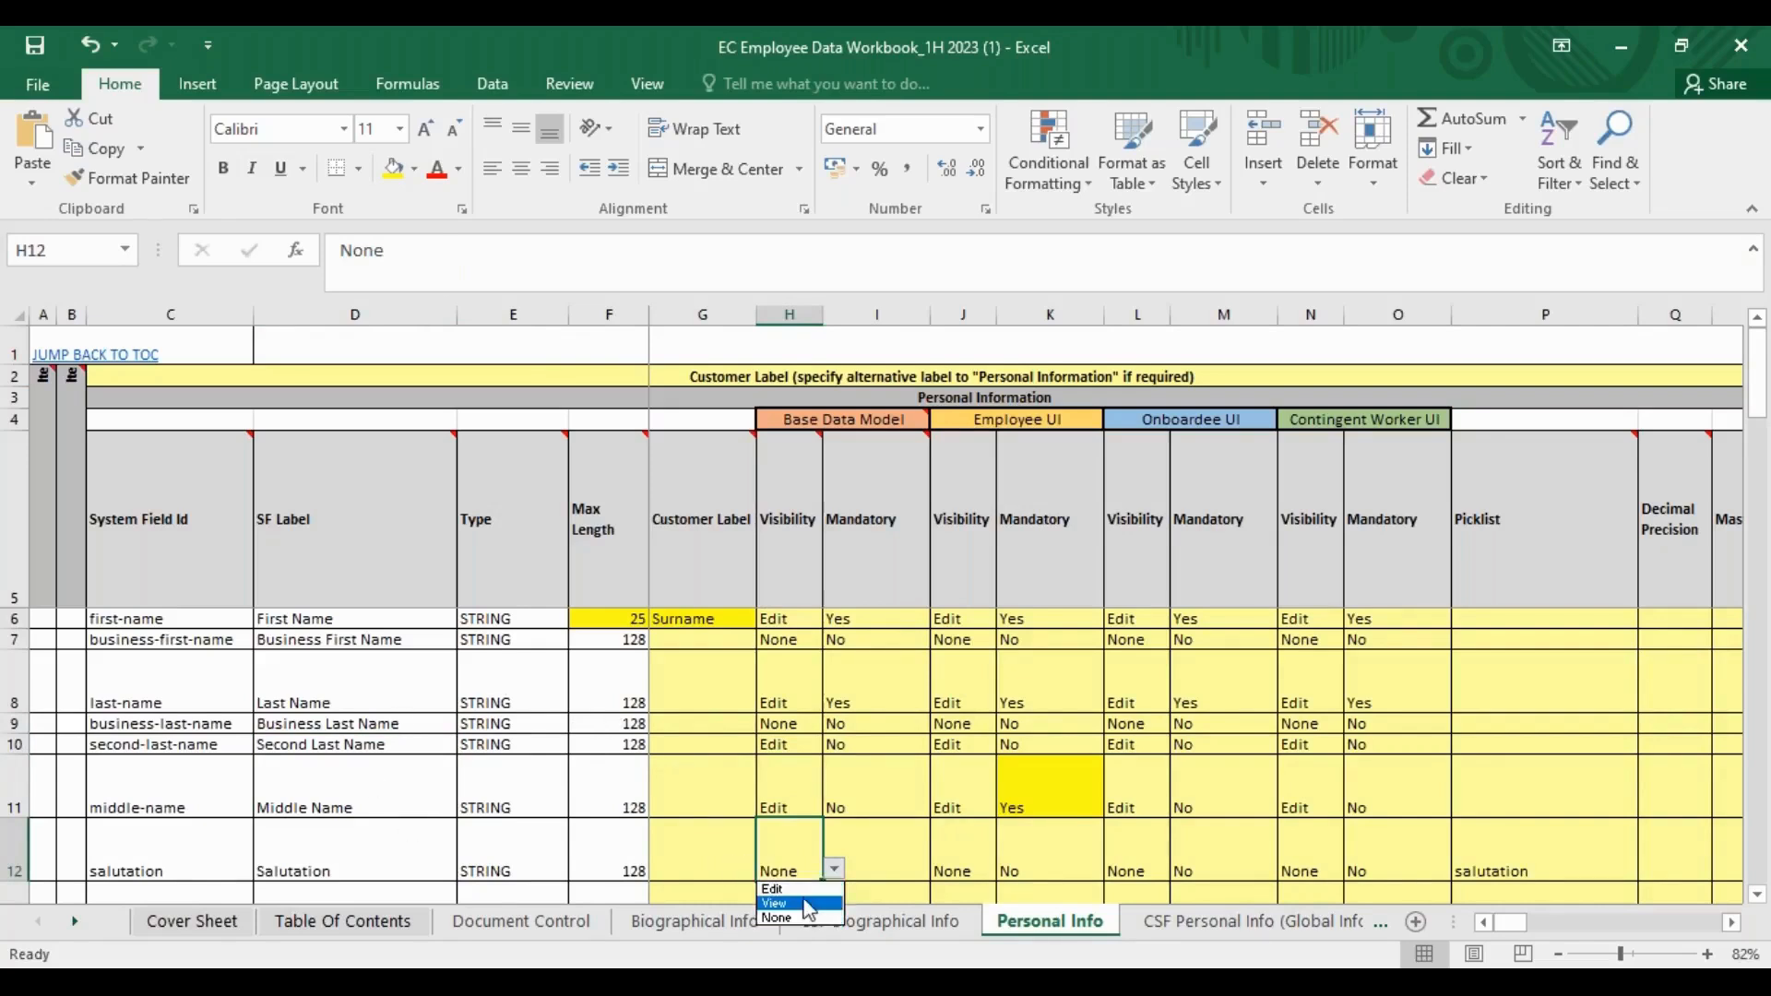
pyautogui.click(804, 904)
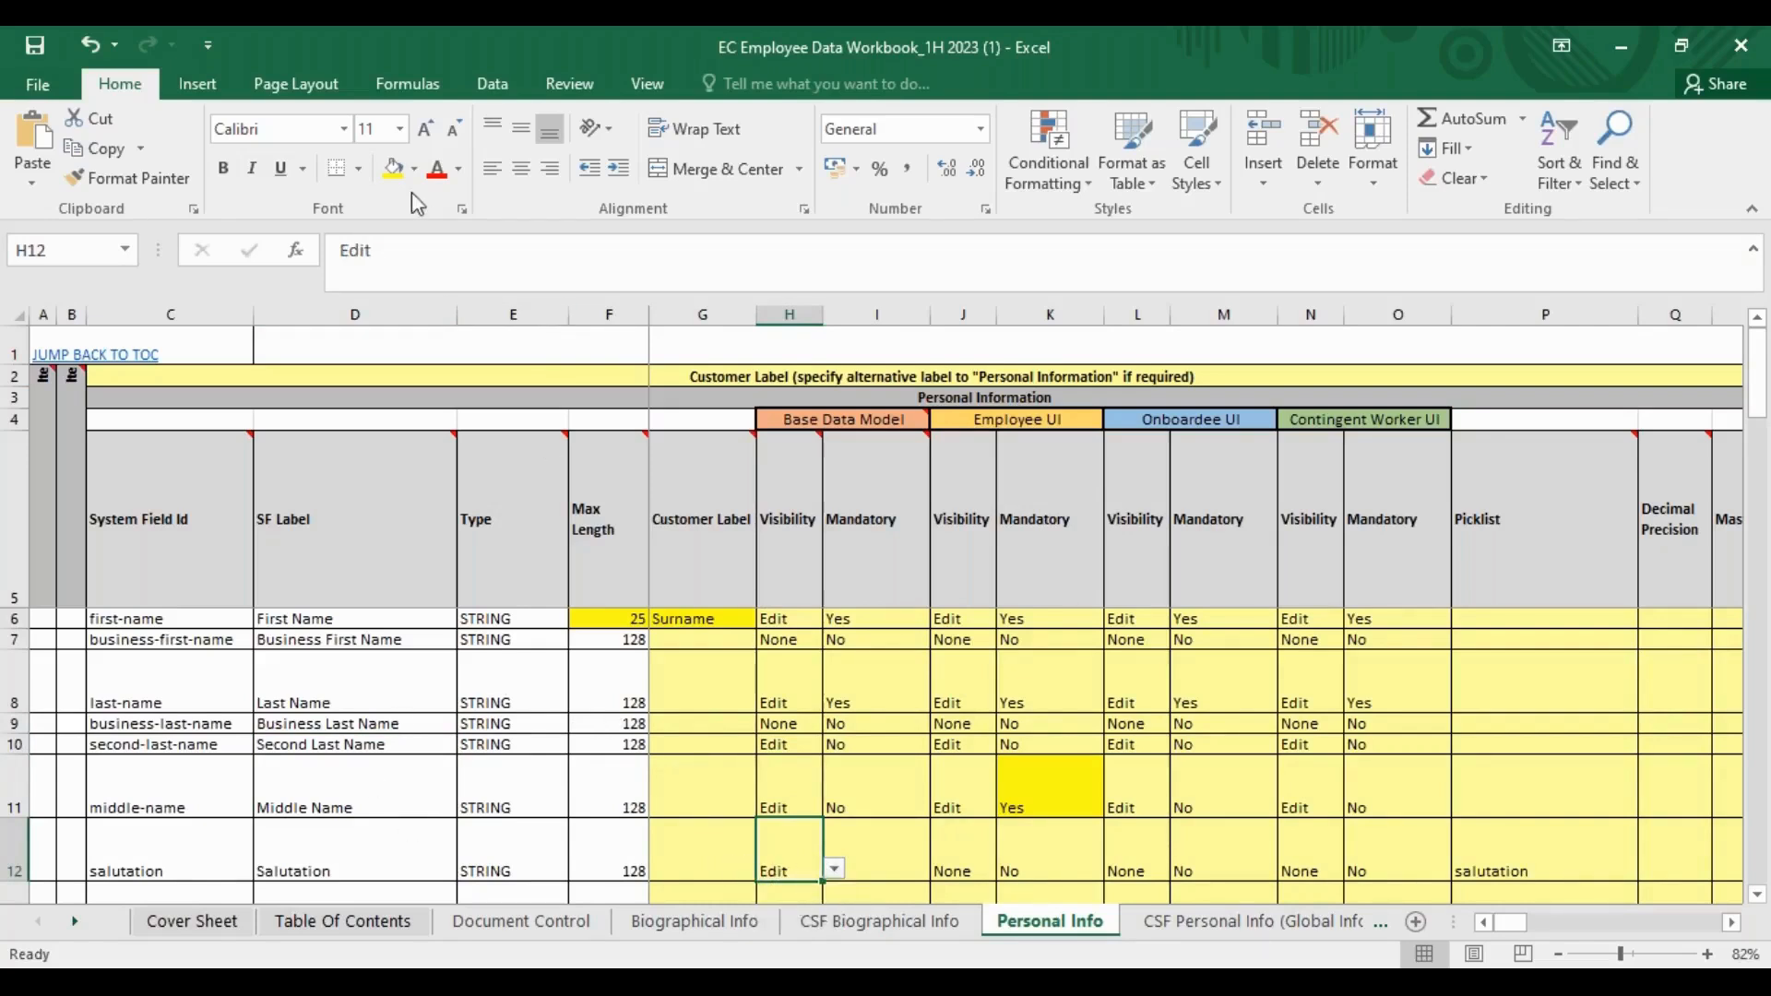
pyautogui.click(393, 168)
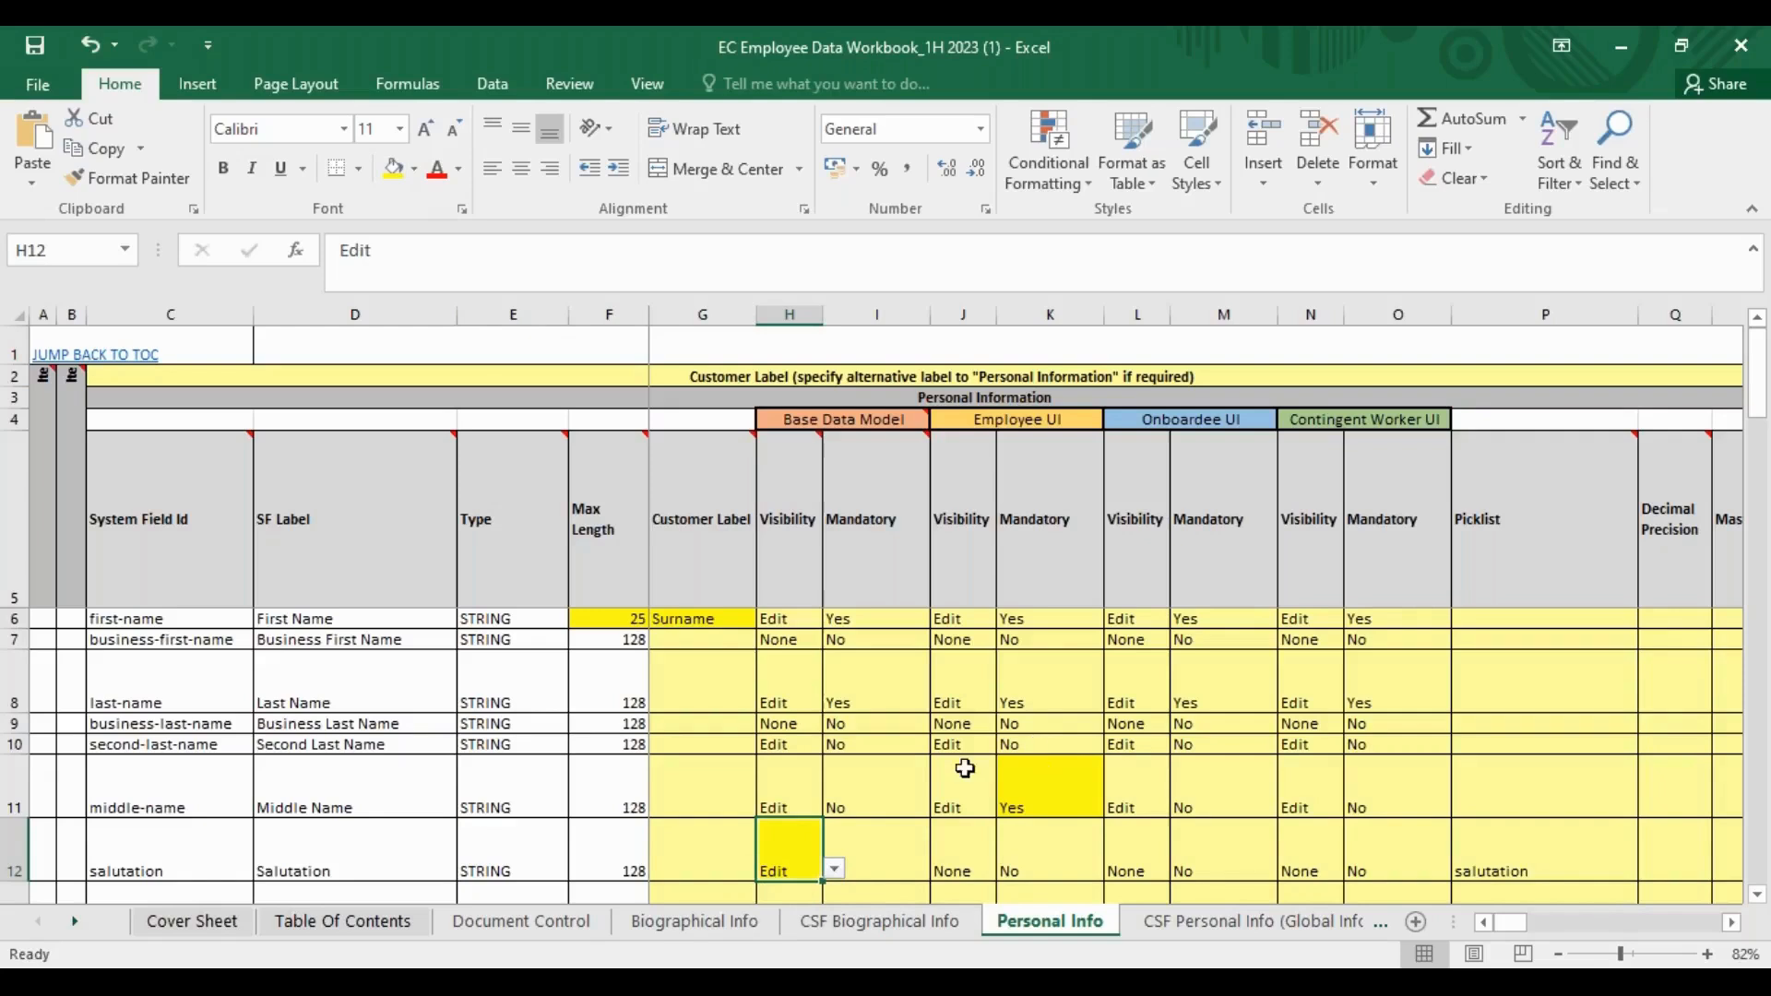
# Review the highlighted requirement changes in the First Name, Middle Name and Salutation rows.
pyautogui.moveTo(637, 618); pyautogui.dragTo(694, 619)
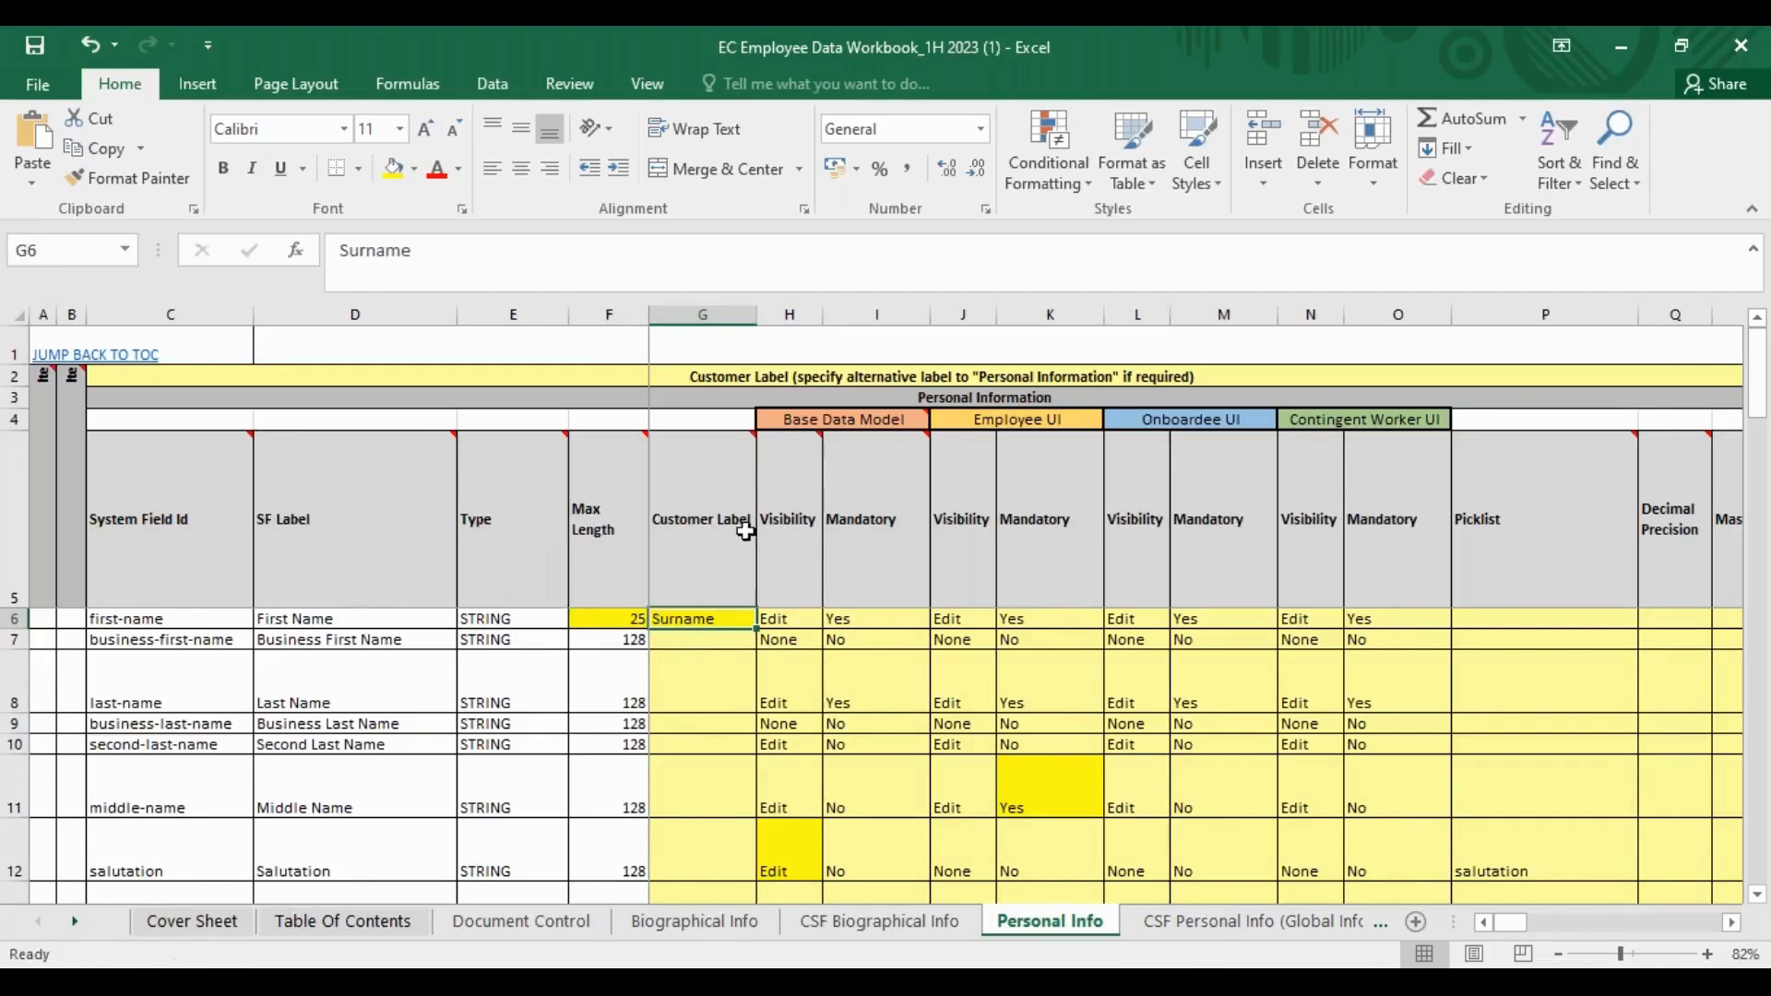
pyautogui.click(1064, 811)
pyautogui.click(245, 843)
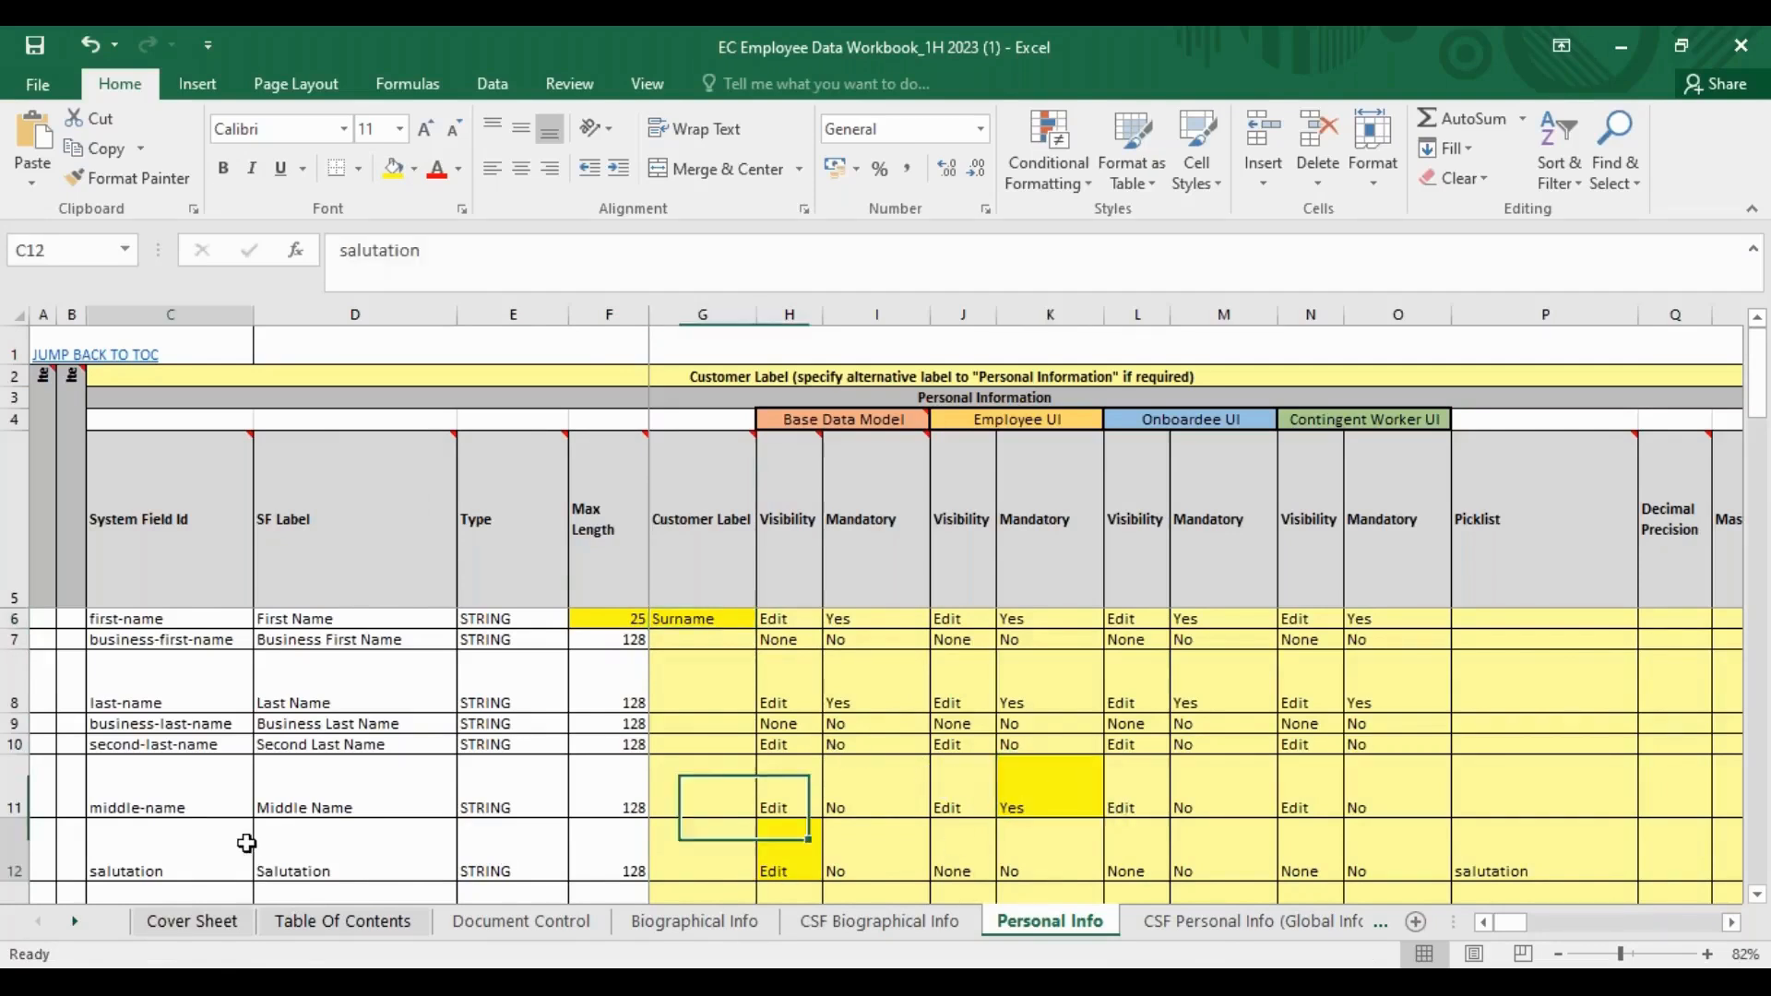
pyautogui.click(805, 856)
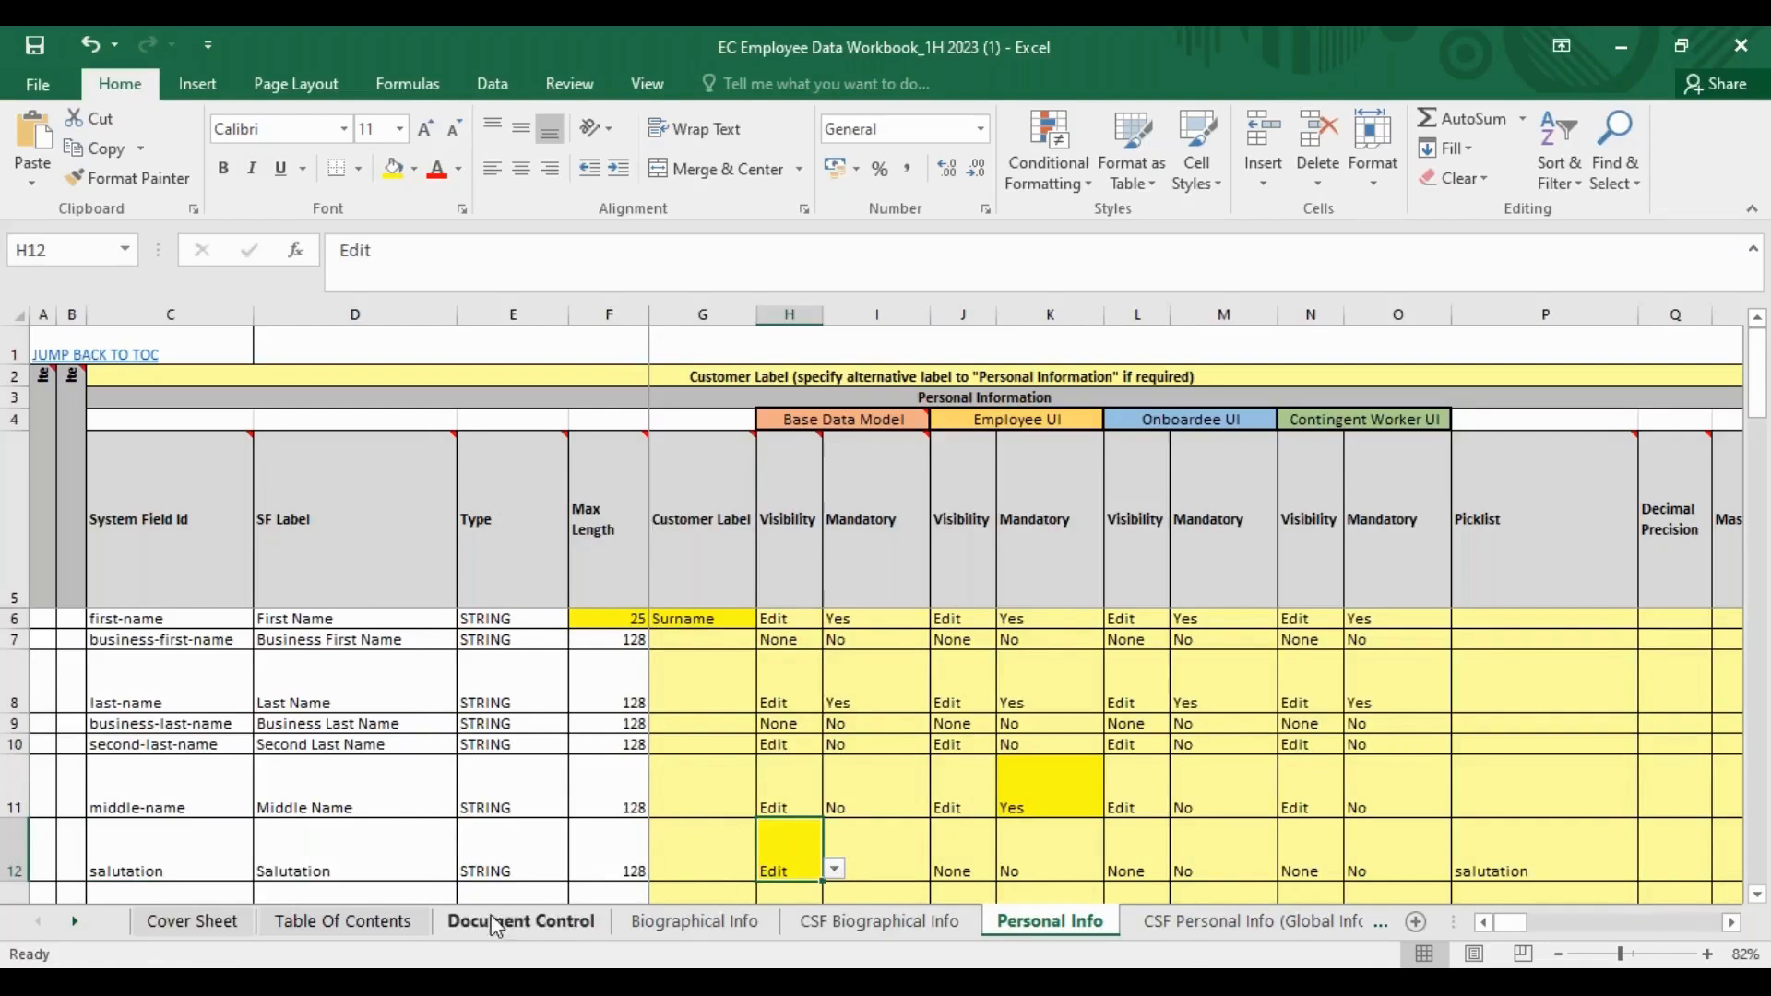
# Examine the SF Labels and Base Data Model Visibility settings of the fields on the Biographical Info sheet.
pyautogui.click(664, 921)
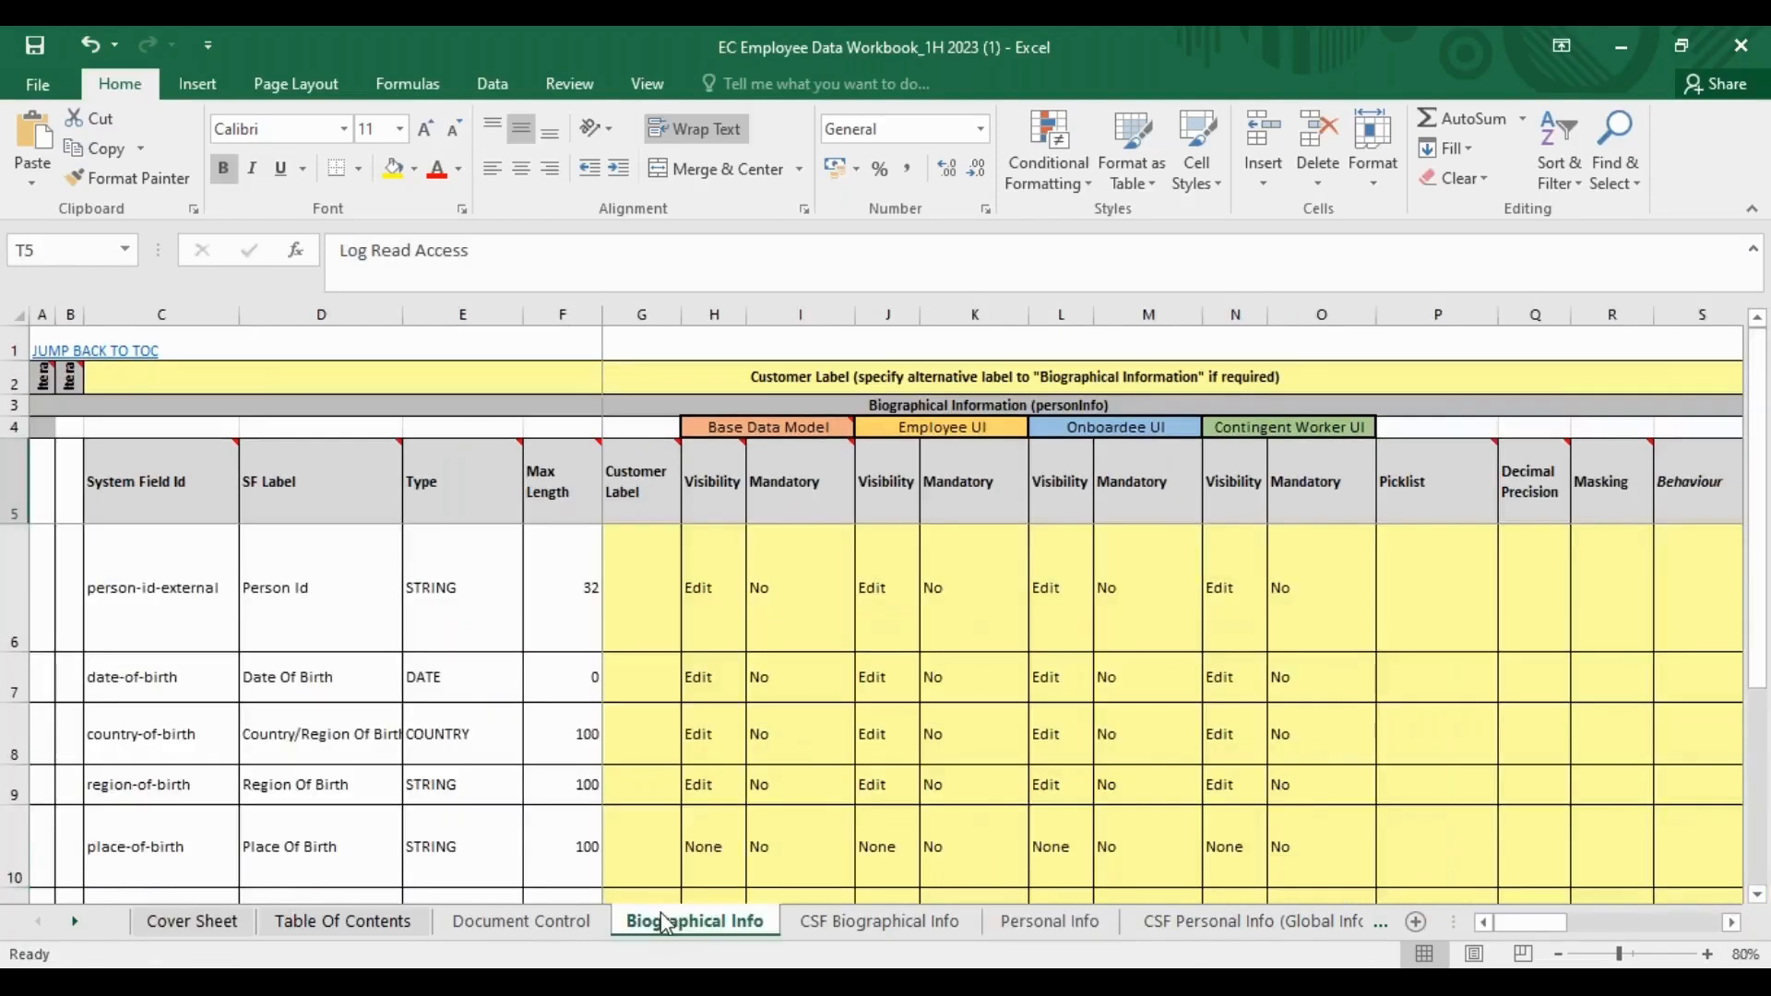
pyautogui.click(321, 595)
pyautogui.click(321, 676)
pyautogui.click(325, 742)
pyautogui.click(326, 773)
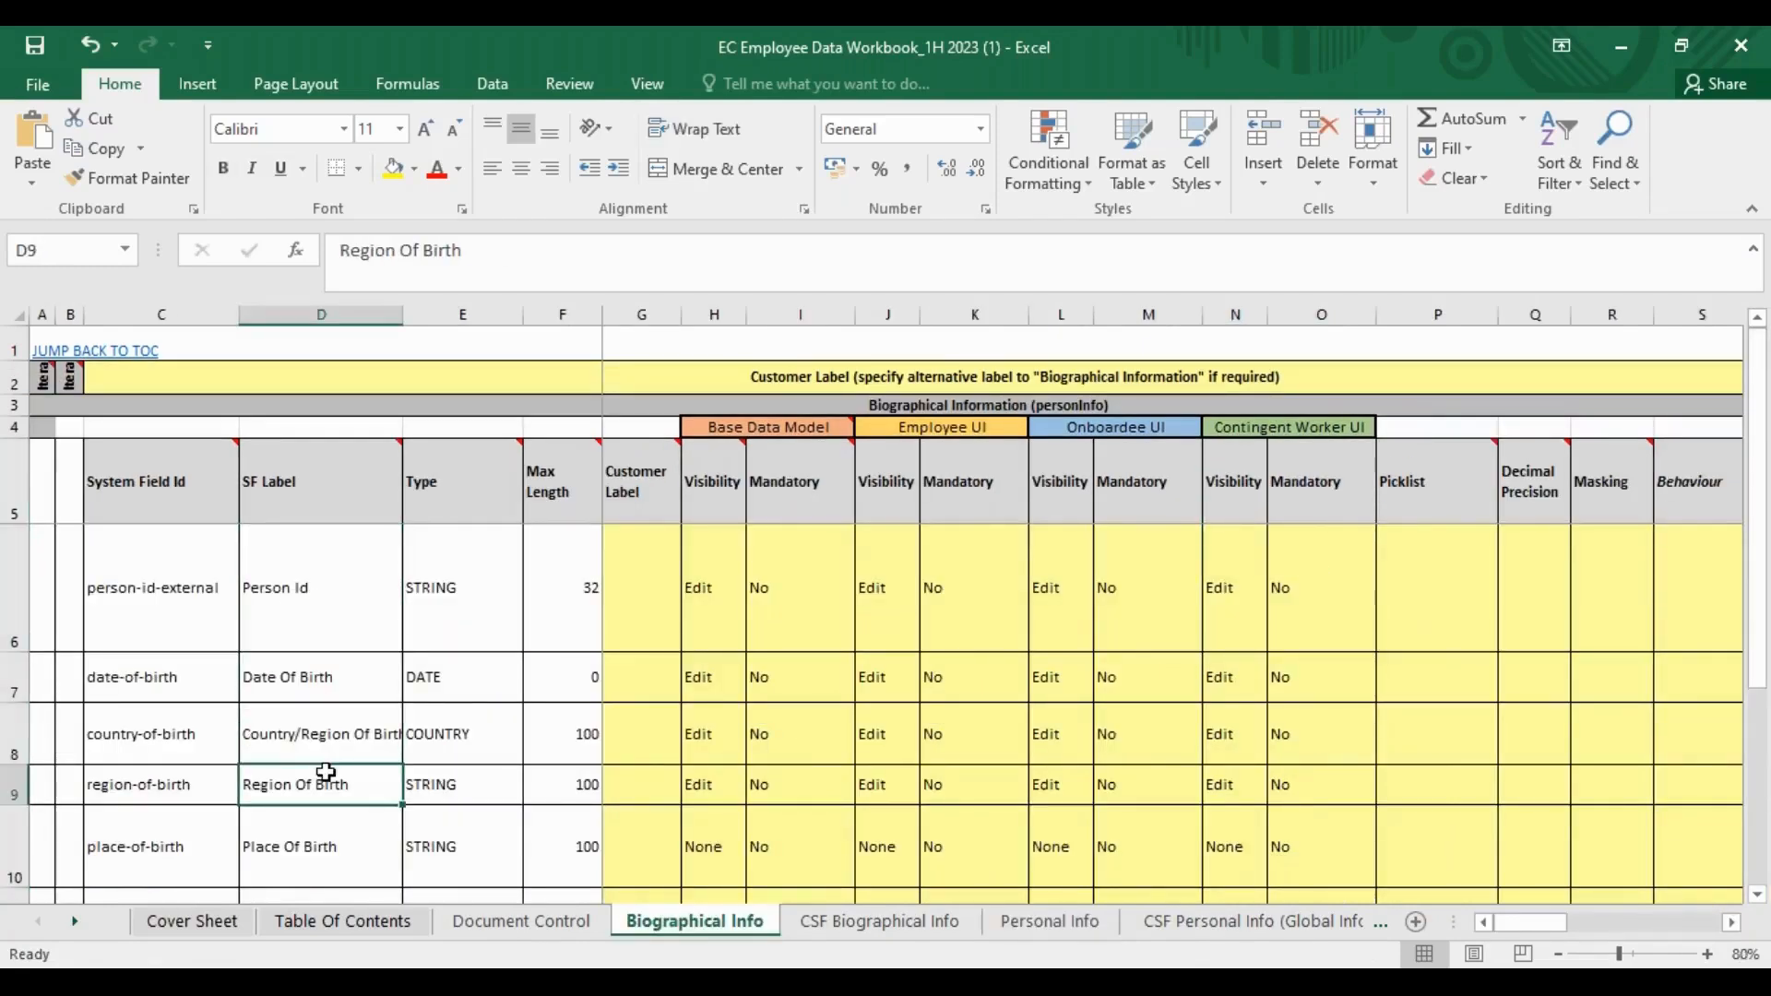
pyautogui.click(711, 584)
pyautogui.click(726, 699)
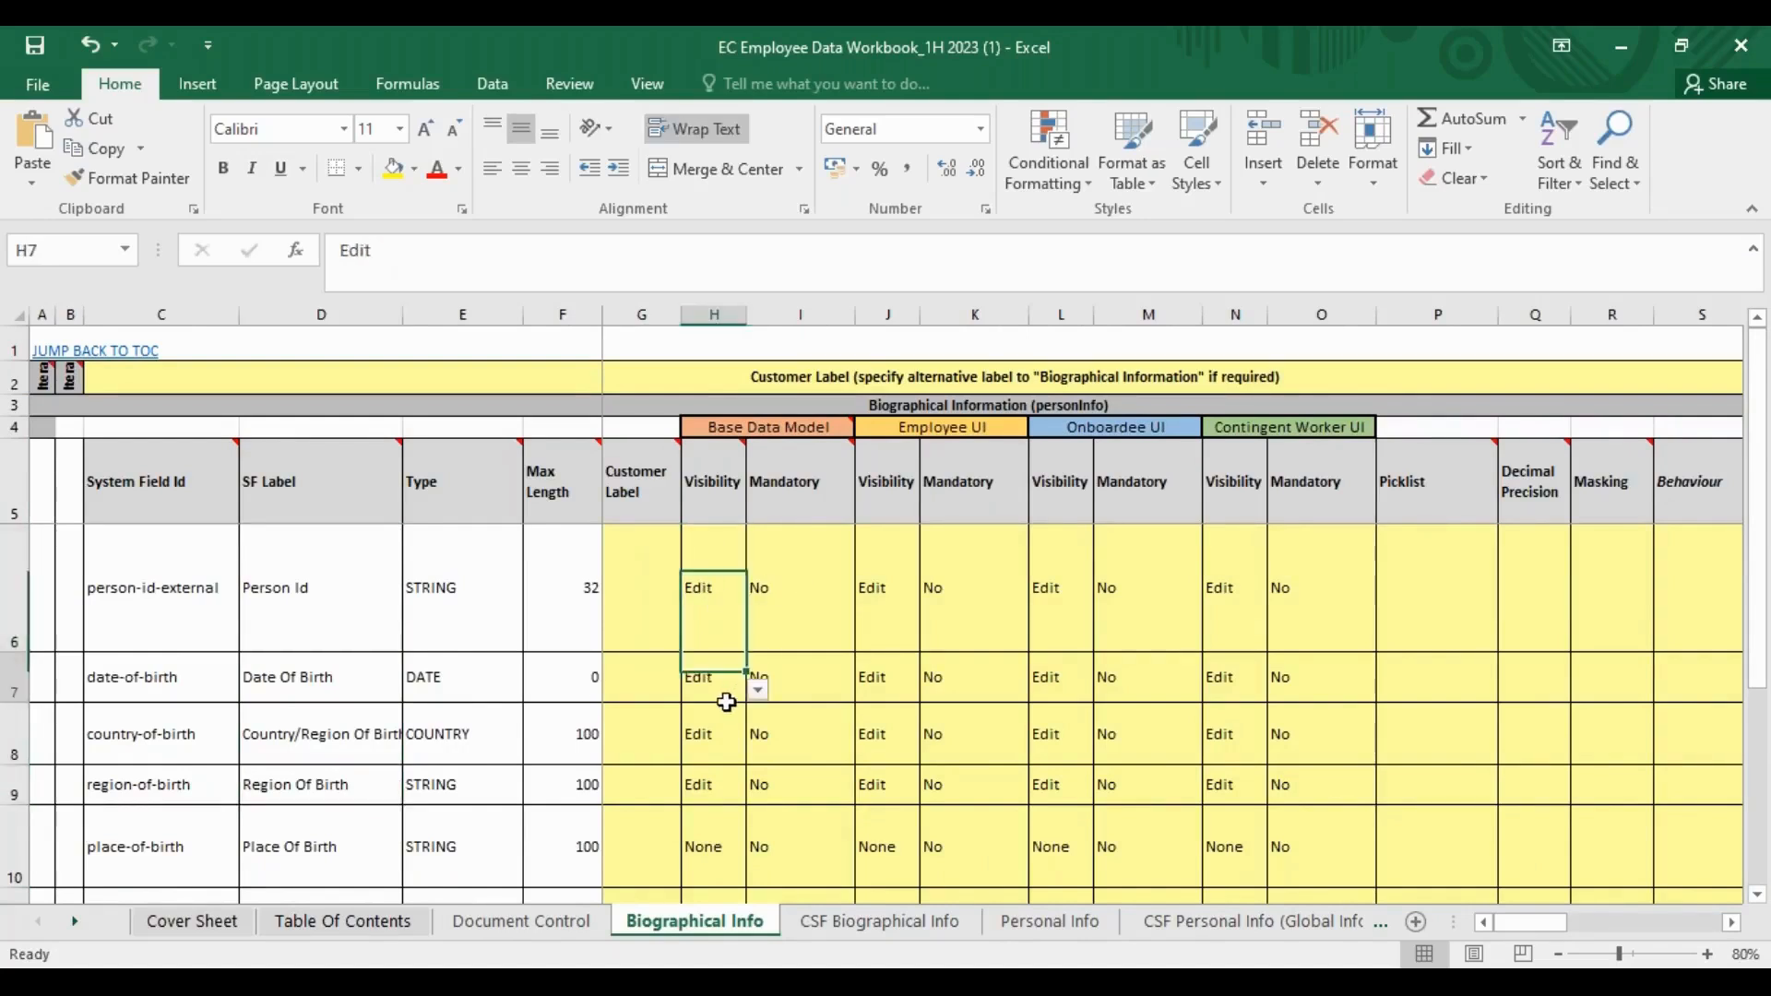
pyautogui.click(723, 744)
pyautogui.click(713, 835)
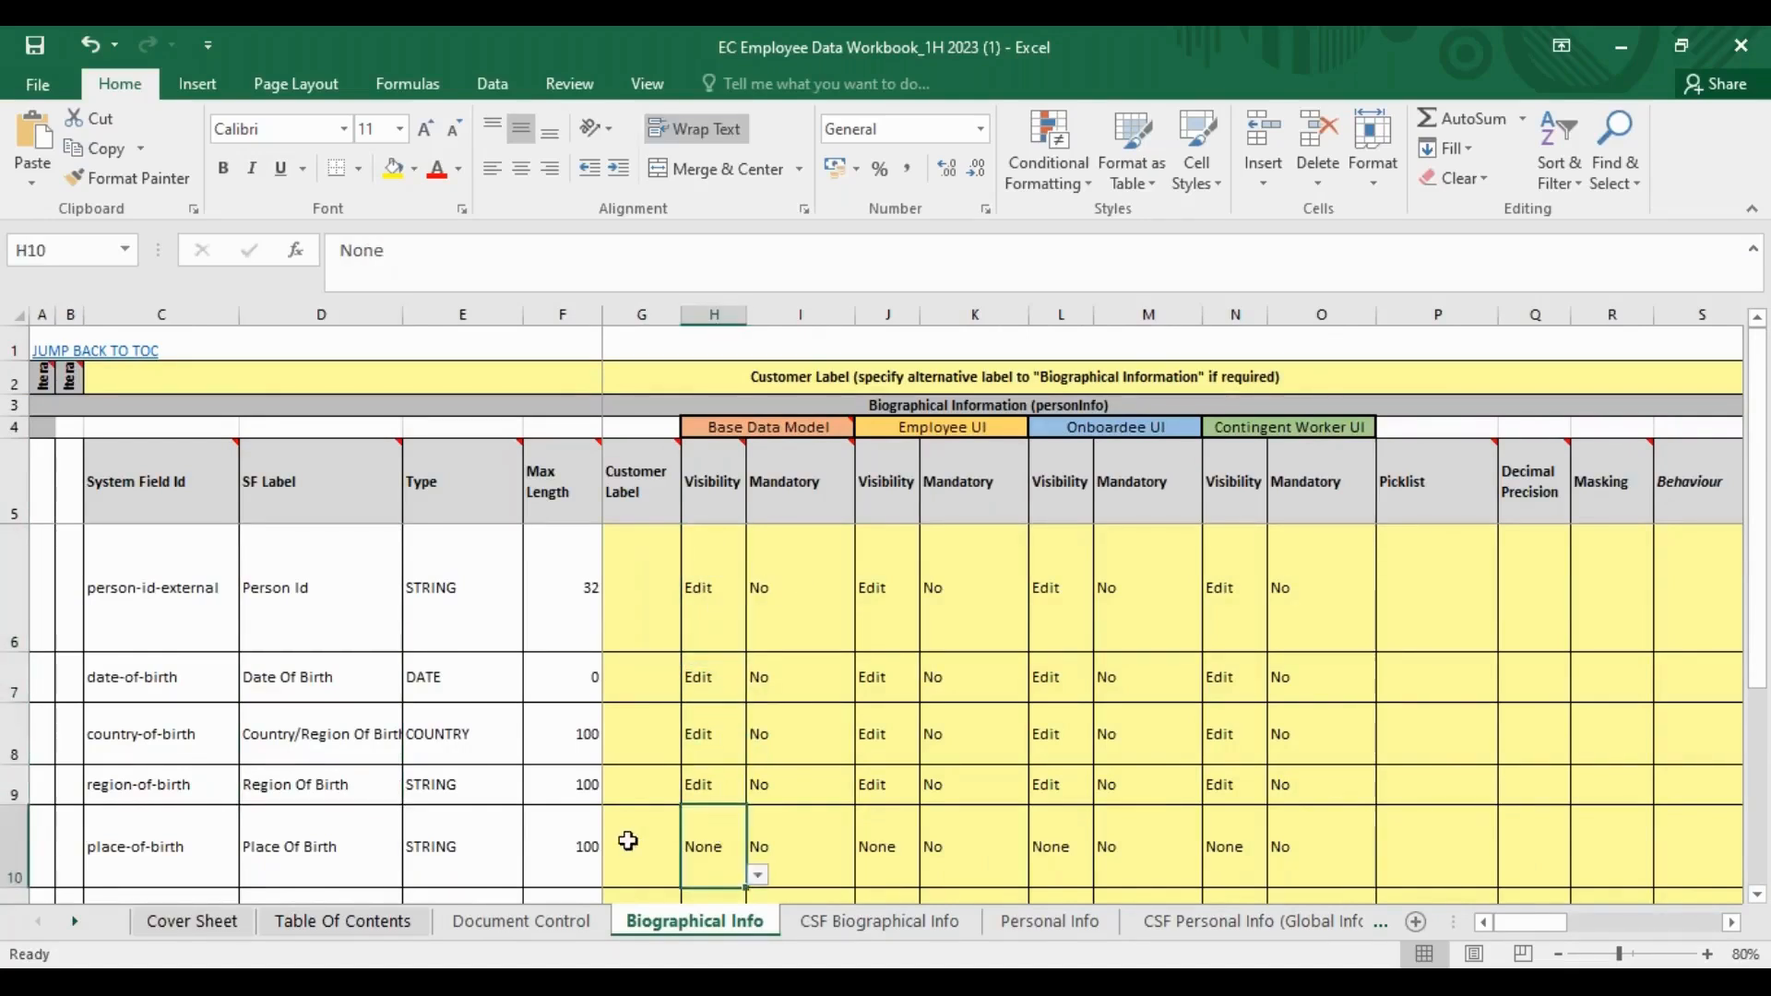
pyautogui.click(272, 842)
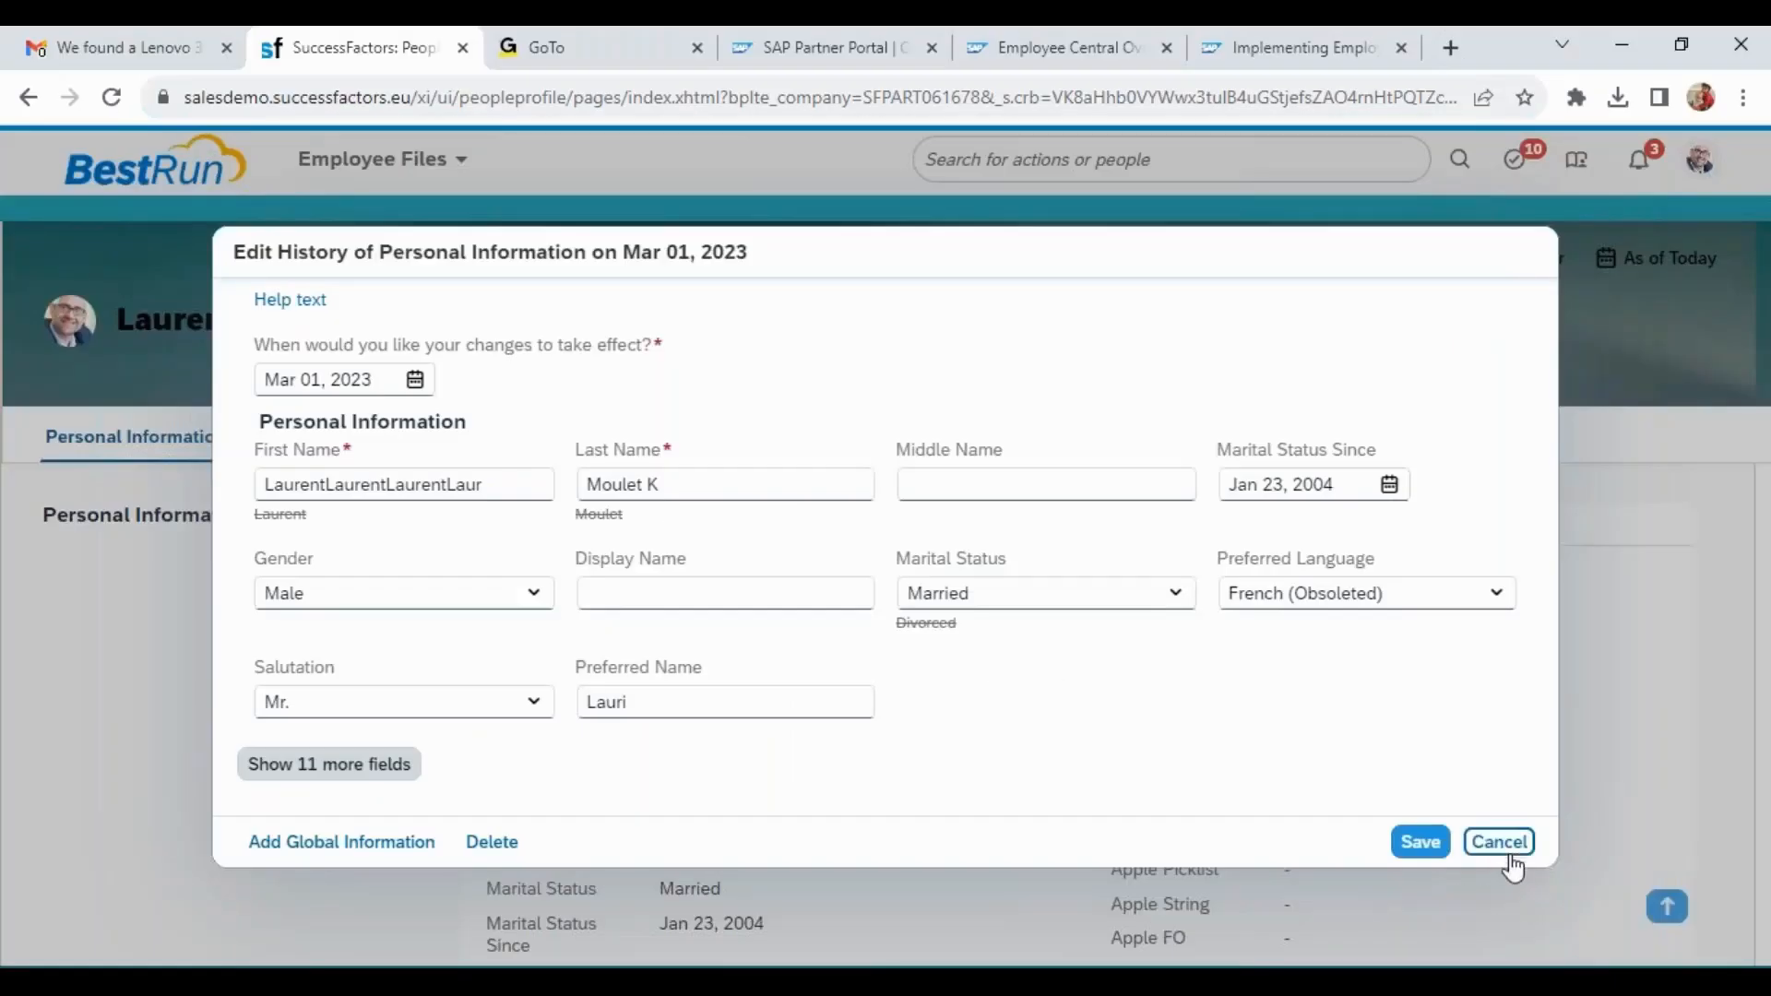
# In SuccessFactors, cancel the Personal Information edit and its change history, and show the employee's Biographical Information section.
pyautogui.click(1509, 857)
pyautogui.click(959, 607)
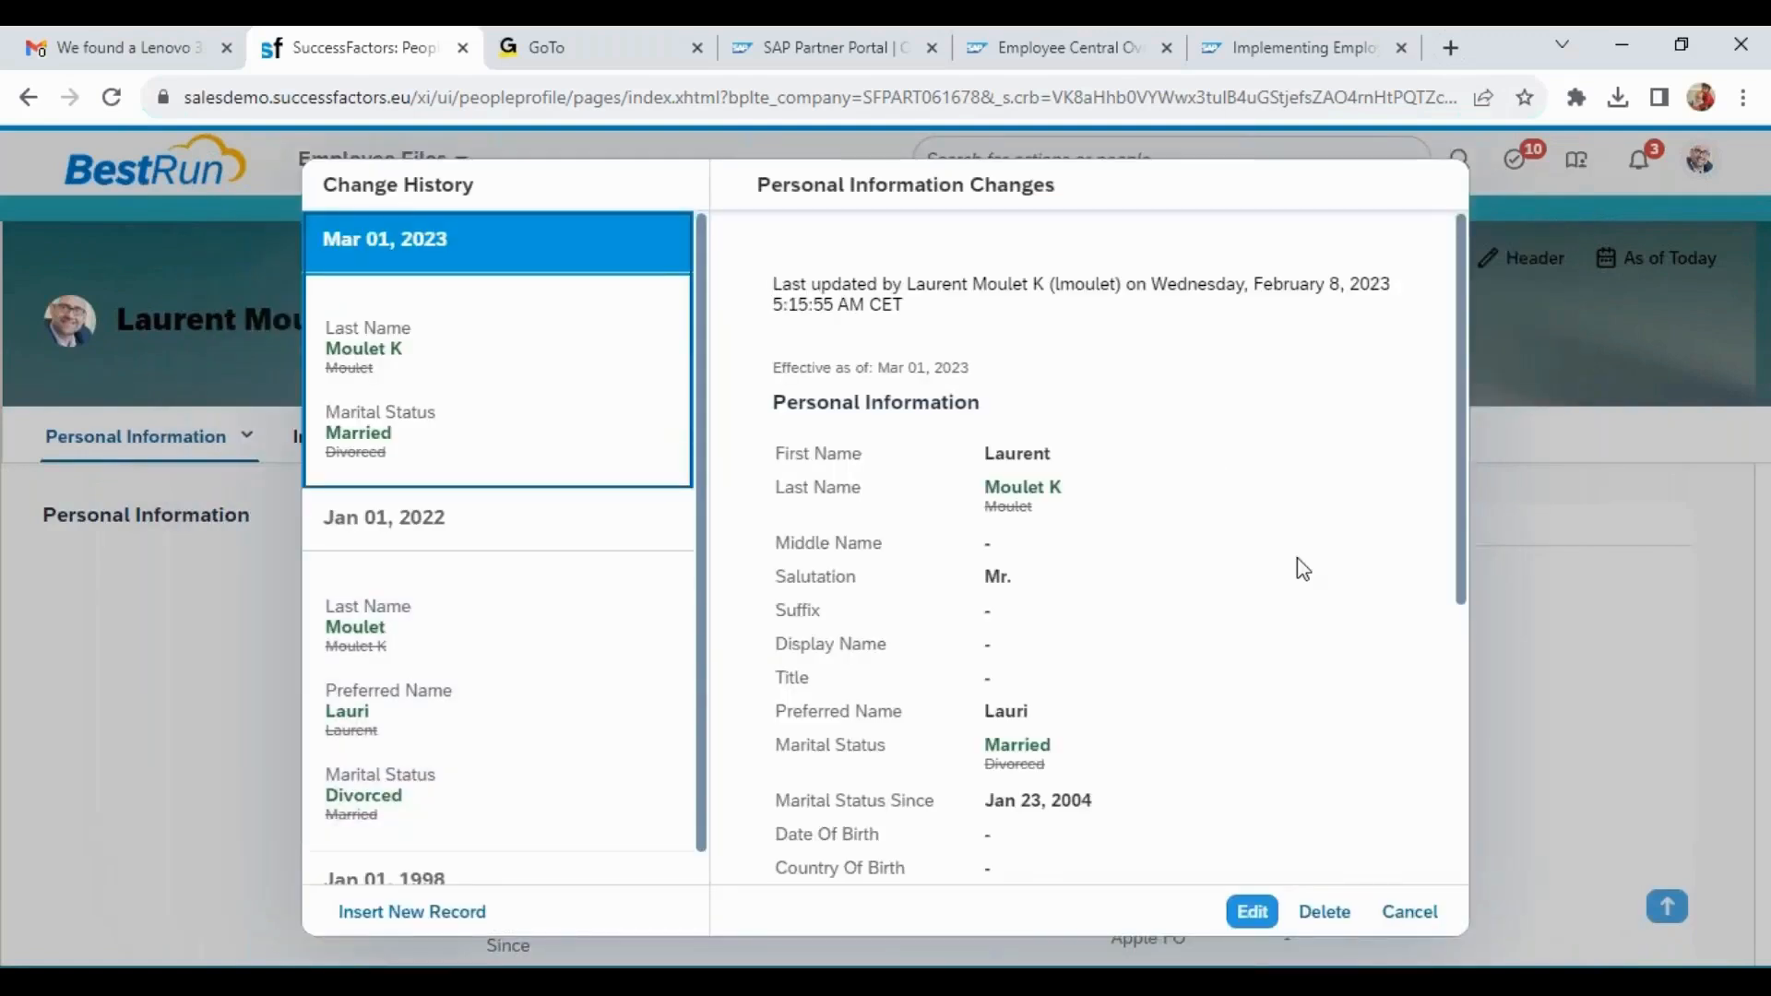
pyautogui.click(1417, 921)
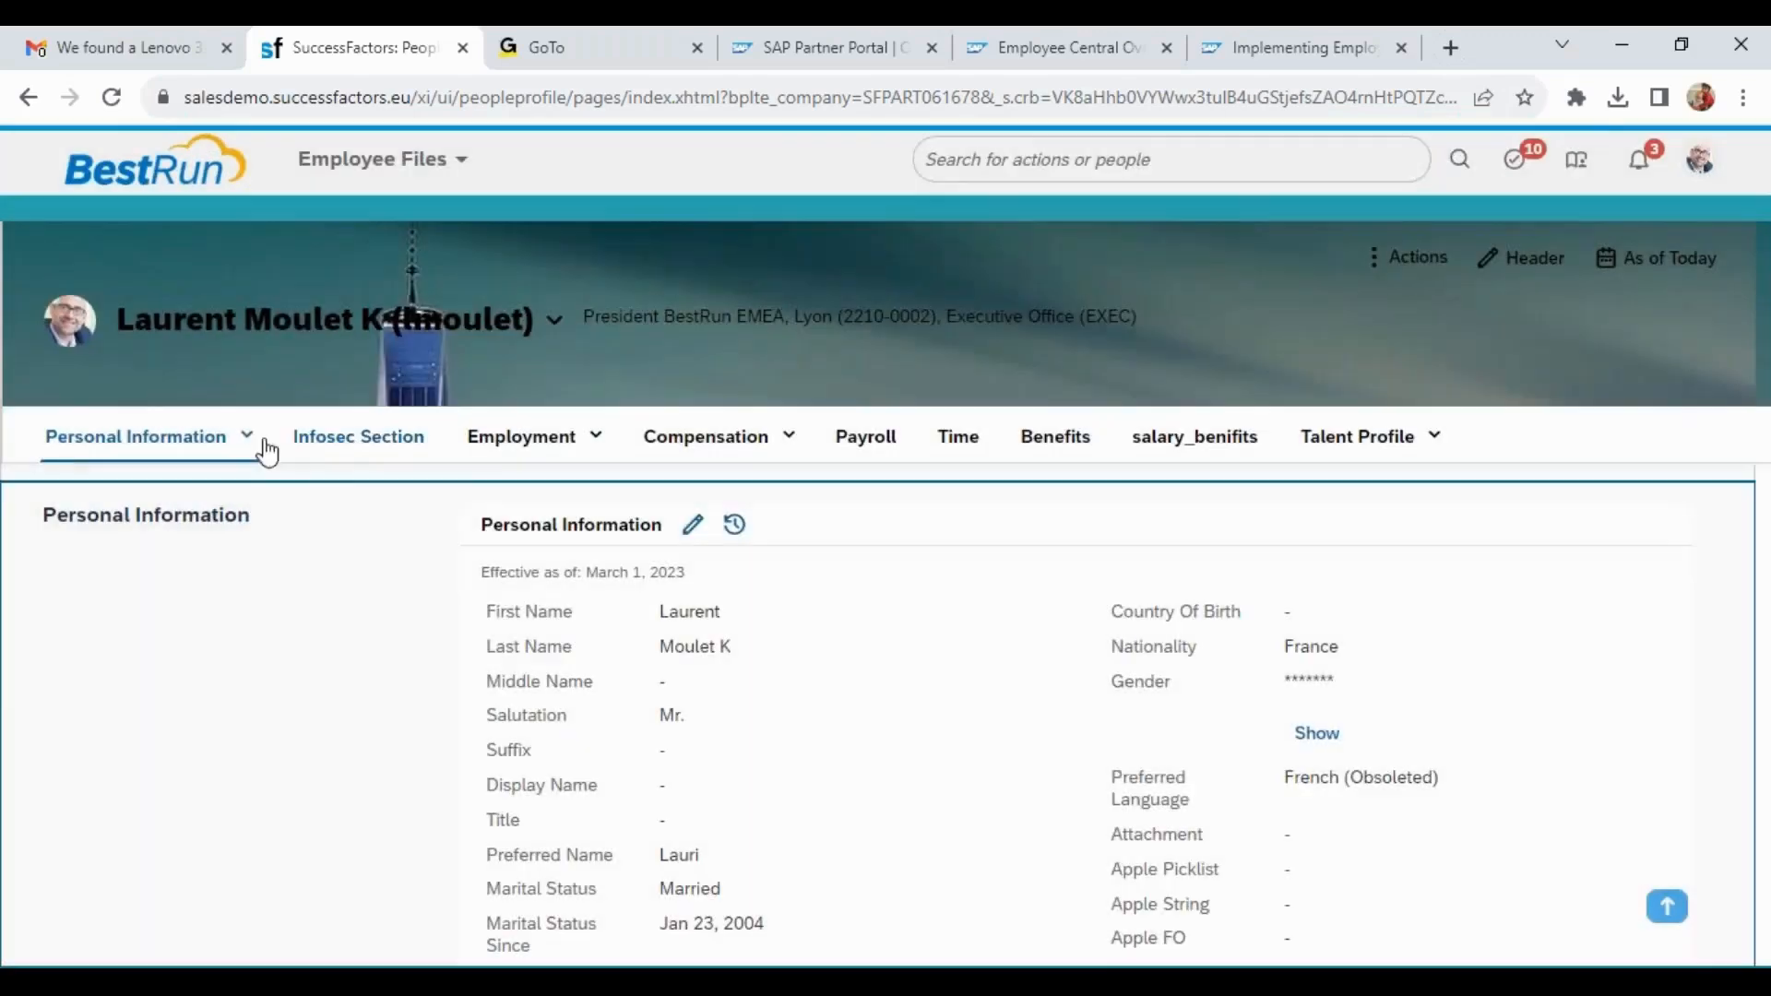
pyautogui.click(249, 439)
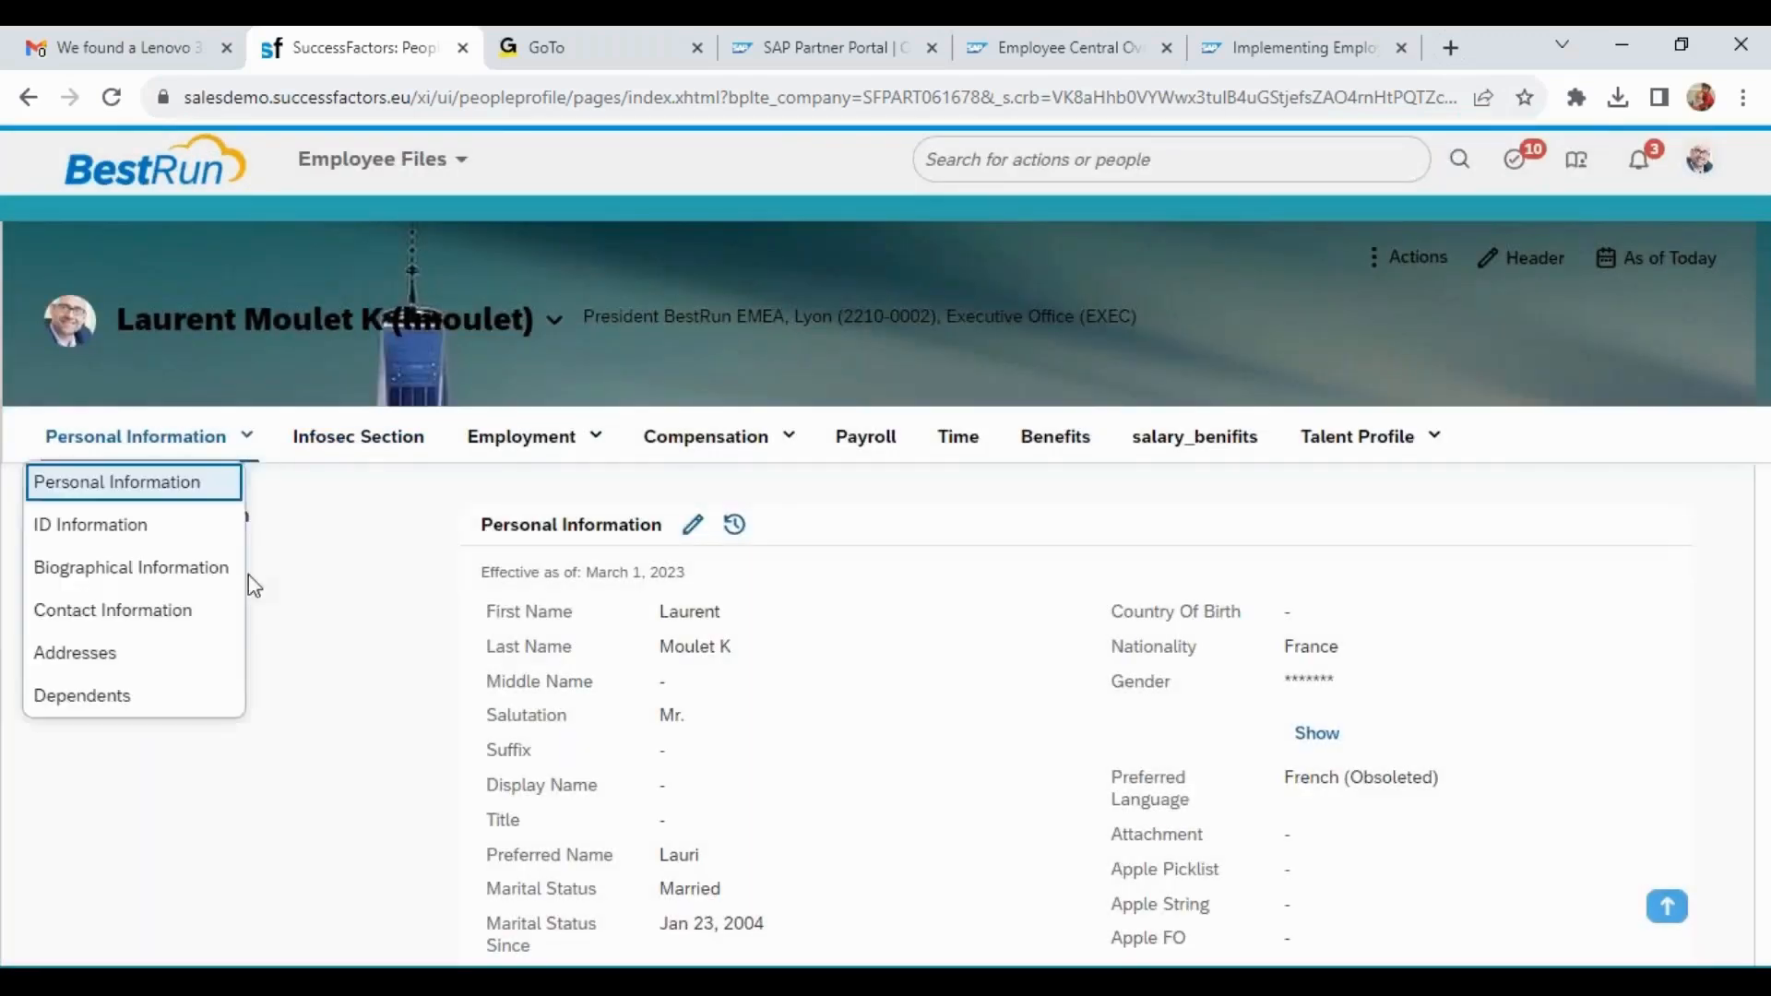
pyautogui.click(151, 593)
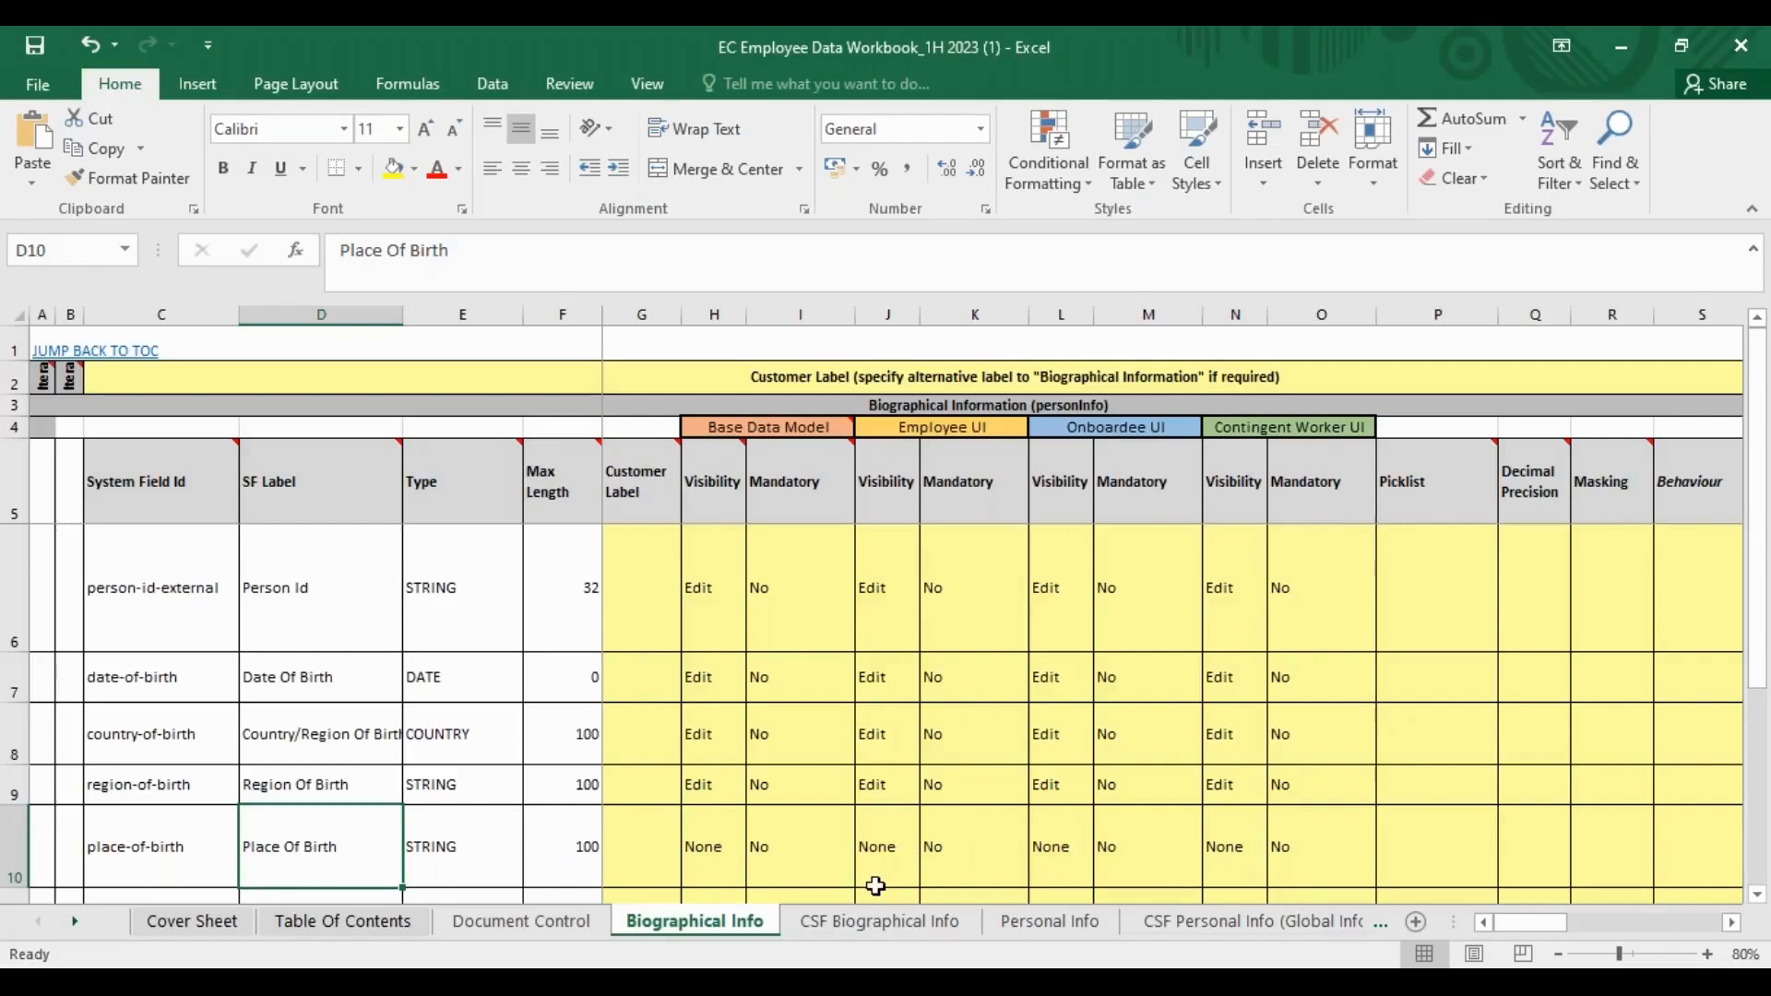
# Back in the Employee Data Workbook, look through the Phone Info, Email Info, Payment Info and Emergency Contact sheets.
pyautogui.click(986, 853)
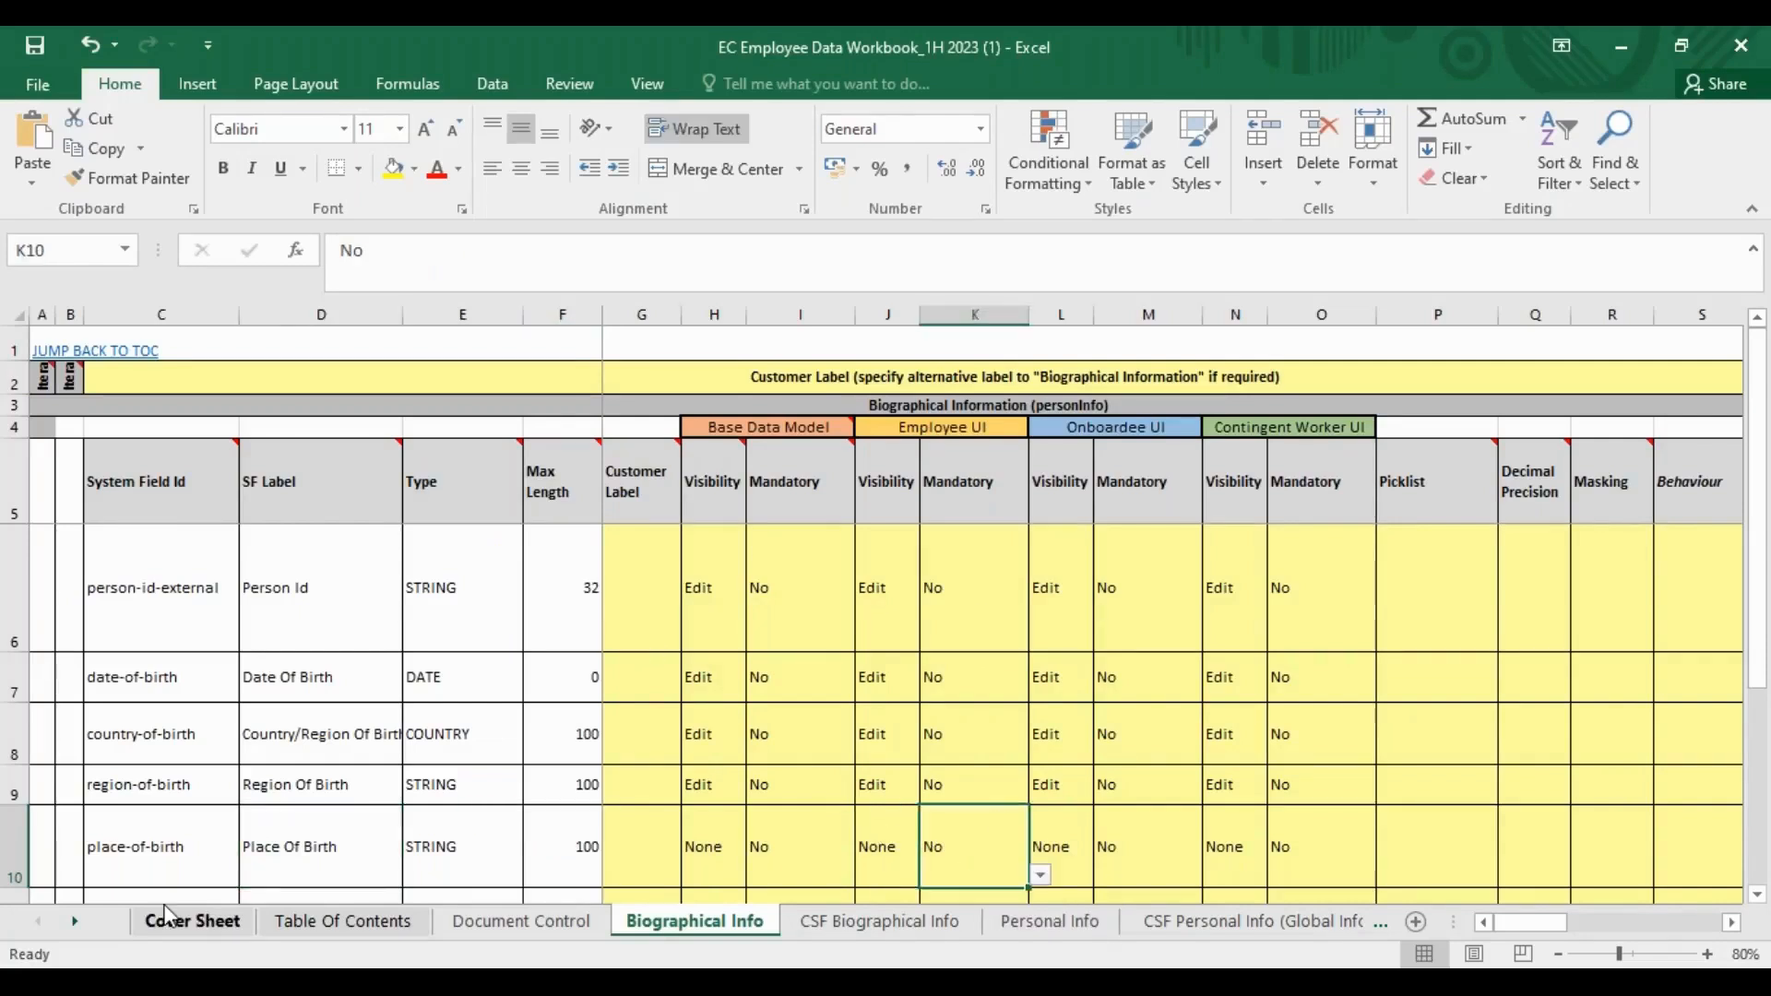
pyautogui.click(72, 921)
pyautogui.click(72, 921)
pyautogui.click(286, 920)
pyautogui.click(420, 920)
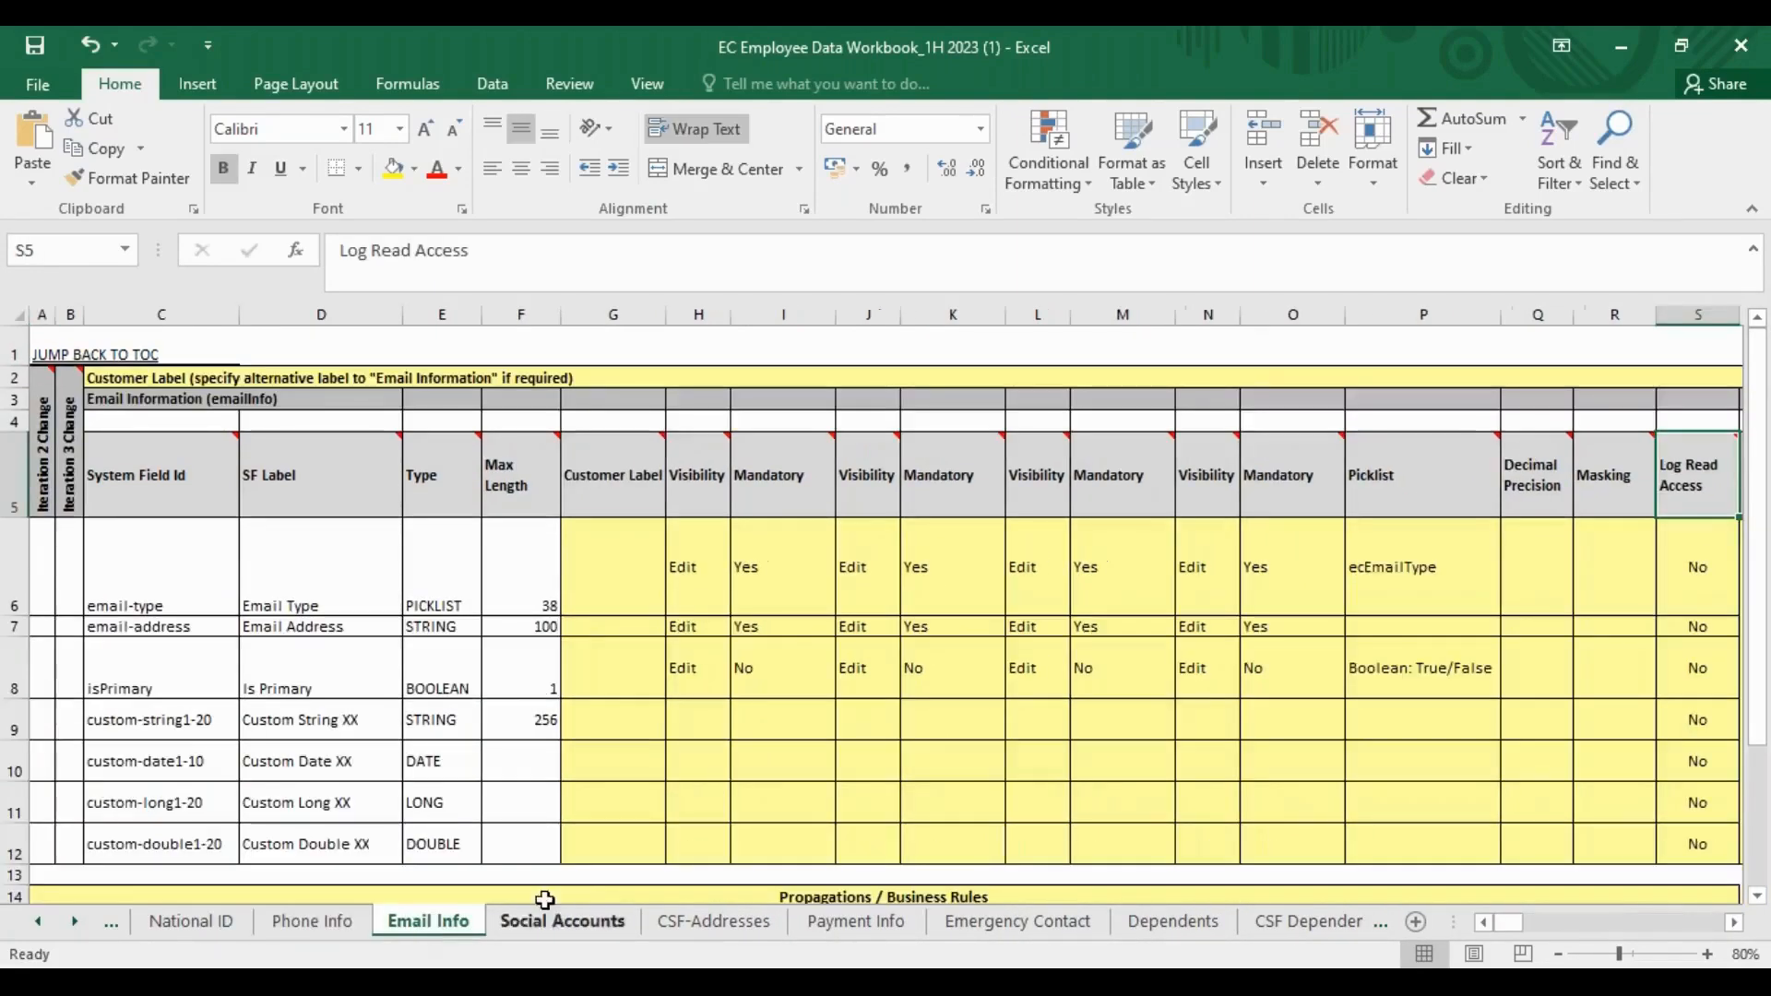
pyautogui.click(831, 920)
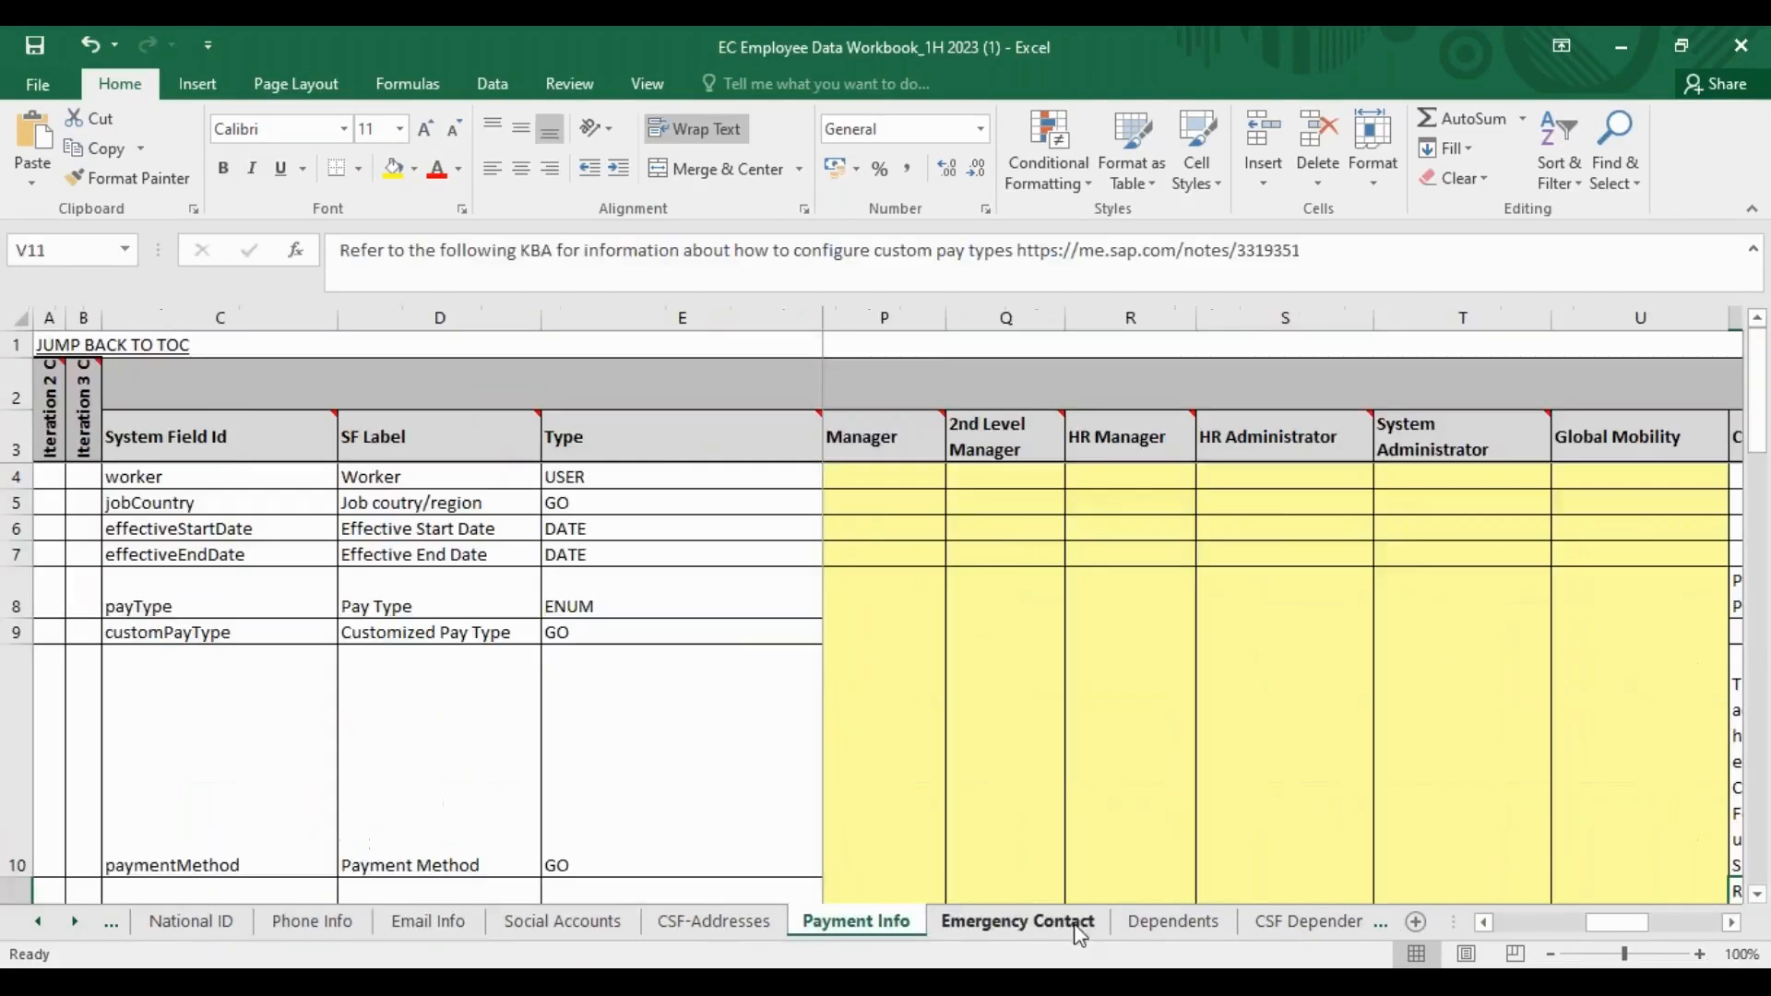
pyautogui.click(1075, 926)
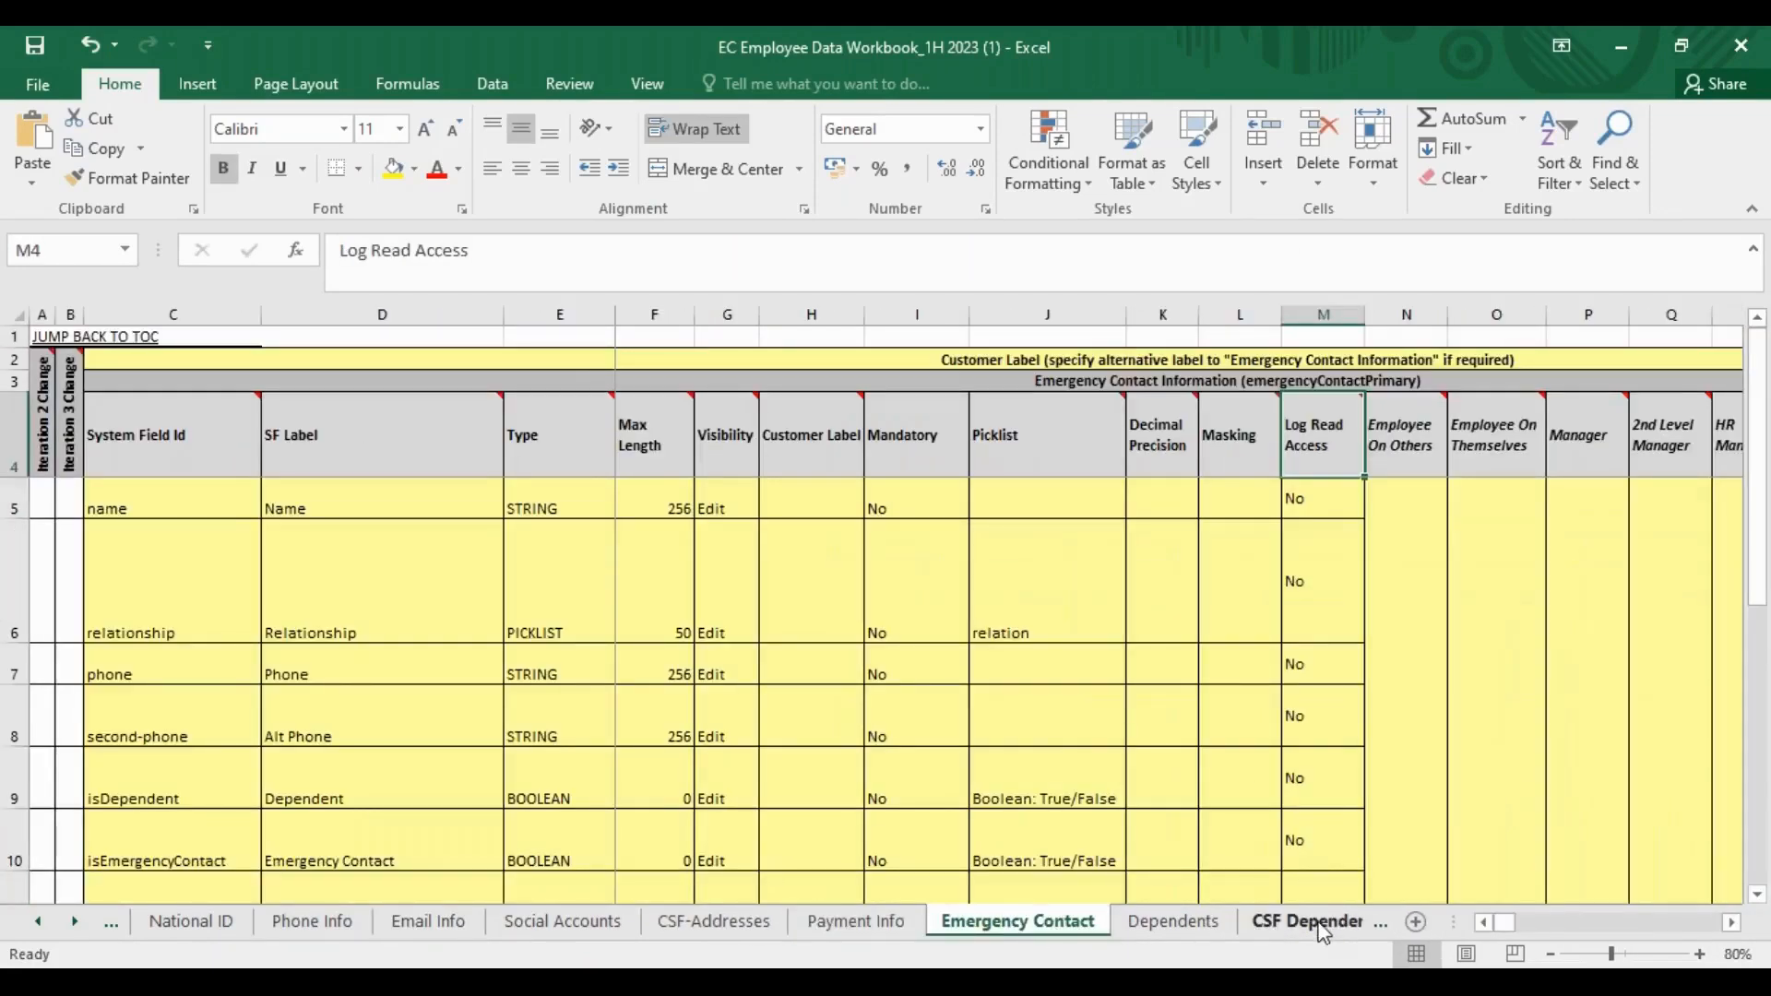
# Open the Comp Info sheet and examine the compensation fields' Max Length, Visibility, Customer Label and Mandatory settings.
pyautogui.click(78, 922)
pyautogui.click(77, 923)
pyautogui.click(77, 923)
pyautogui.click(78, 922)
pyautogui.click(77, 922)
pyautogui.click(78, 923)
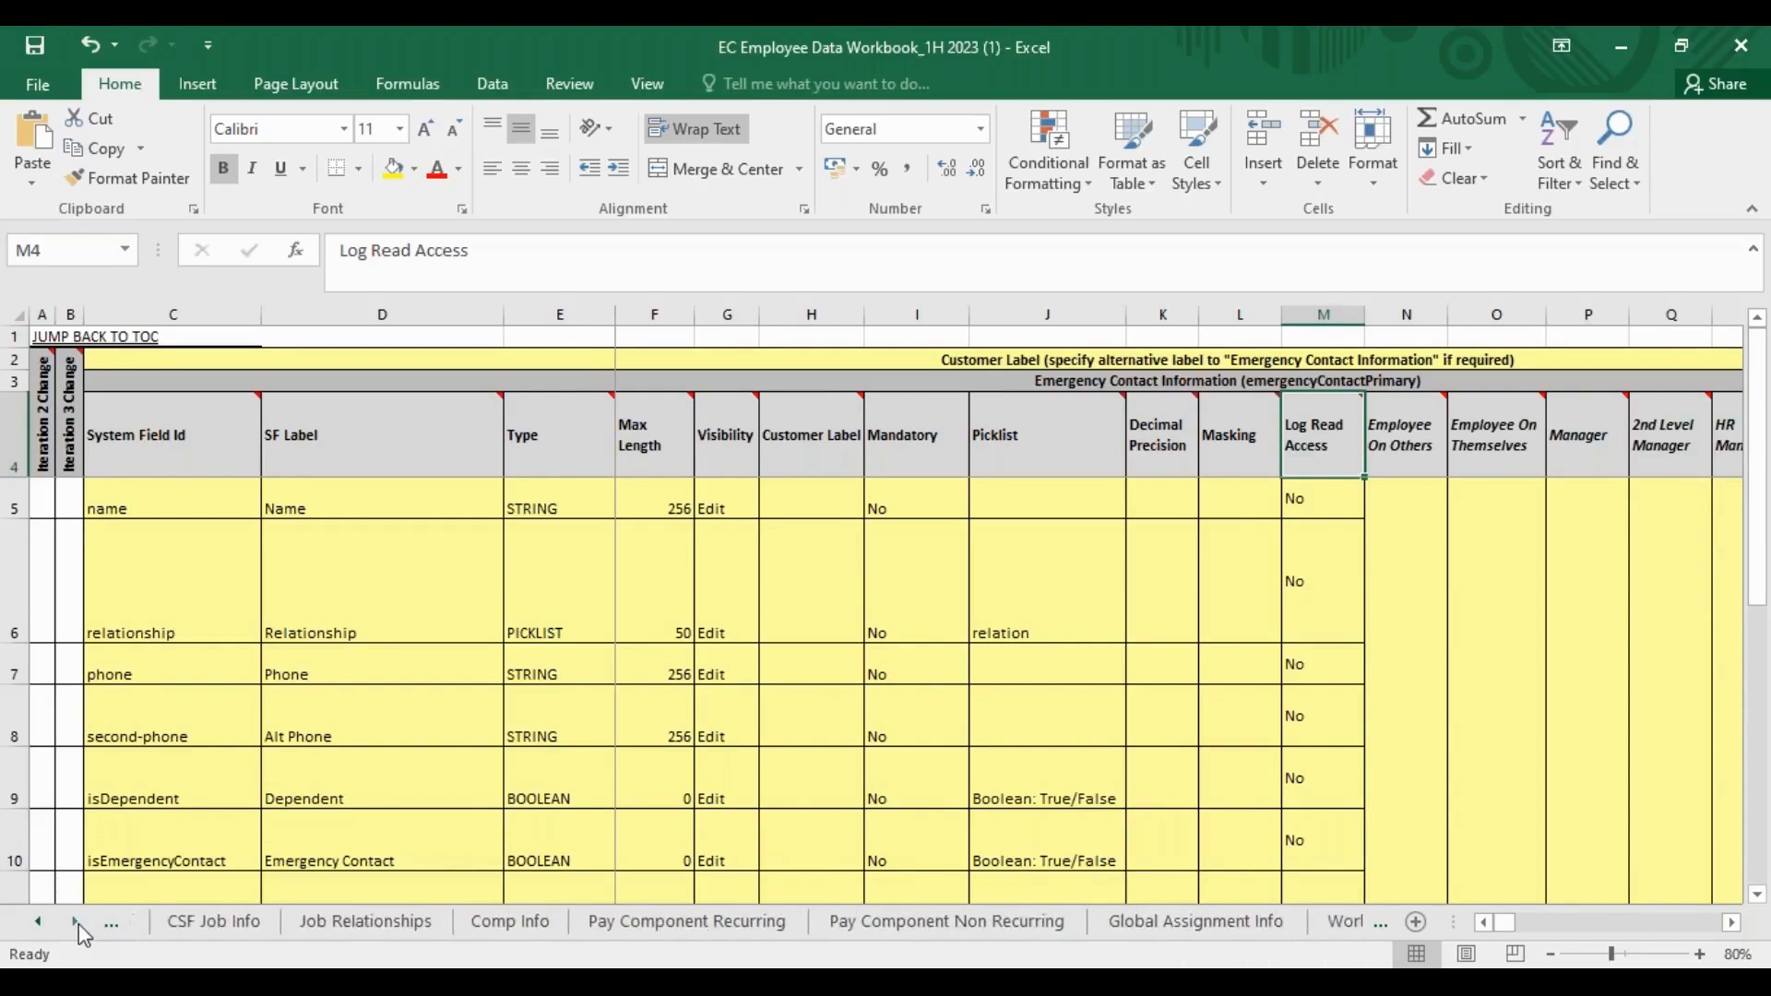
pyautogui.click(37, 922)
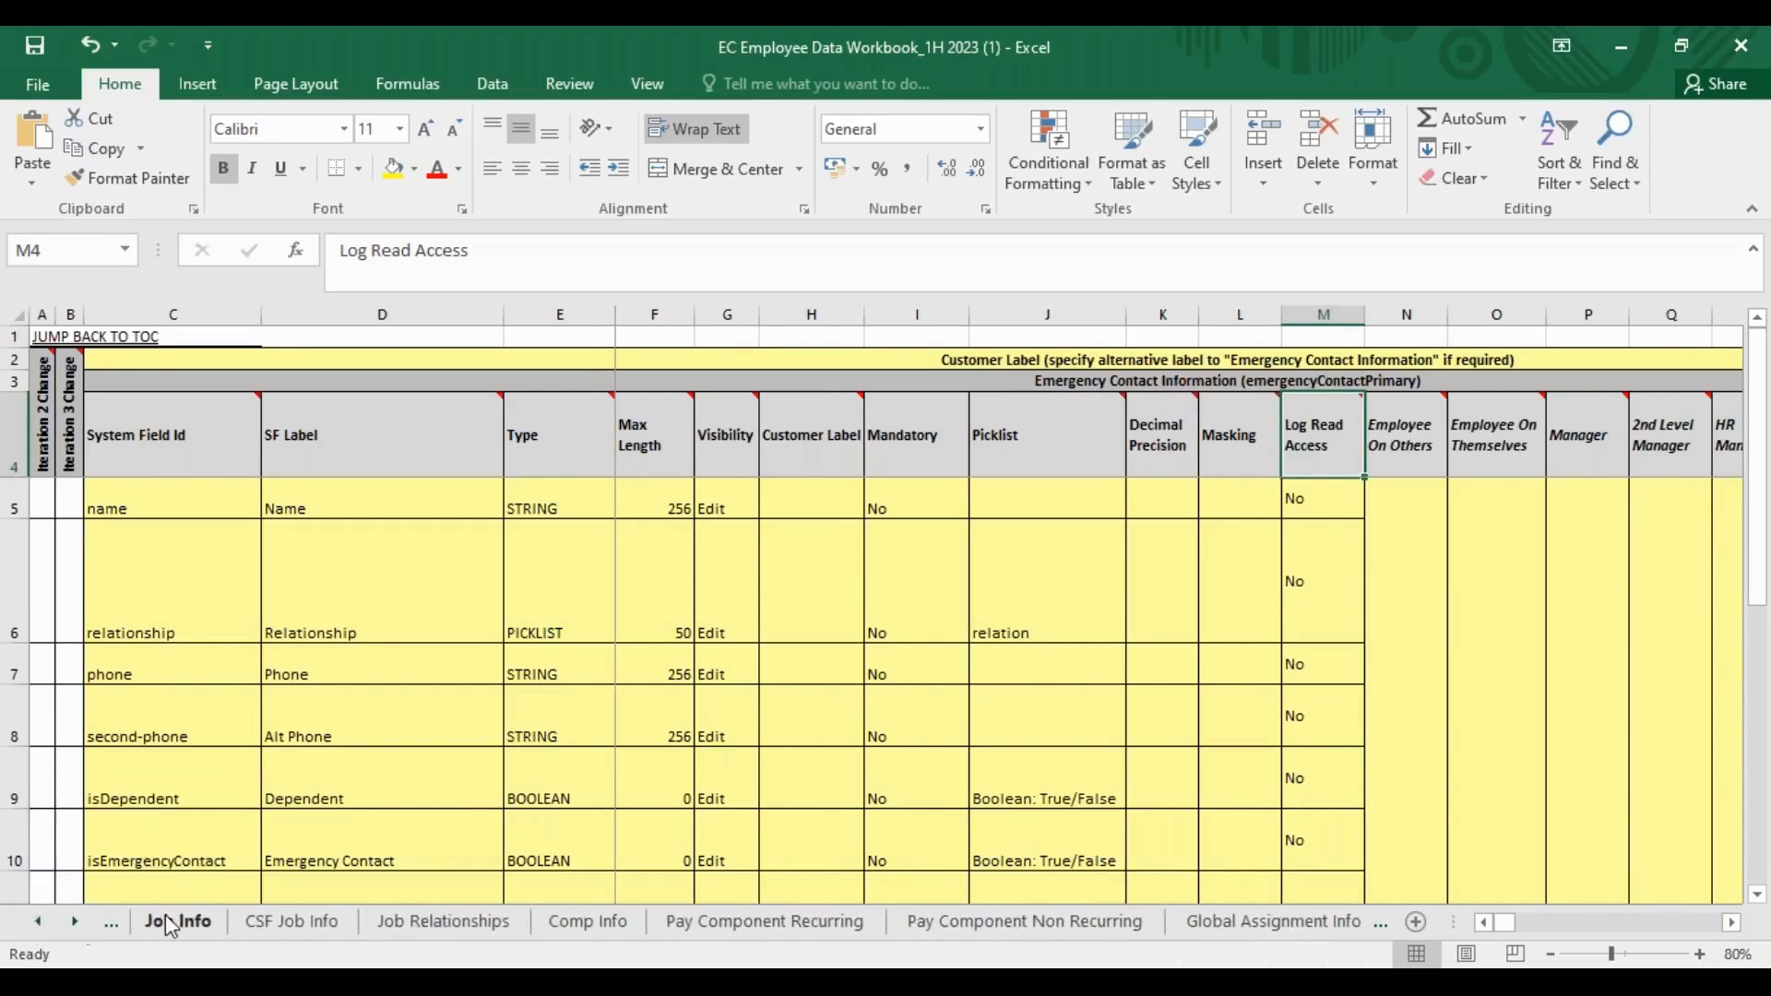
pyautogui.click(620, 928)
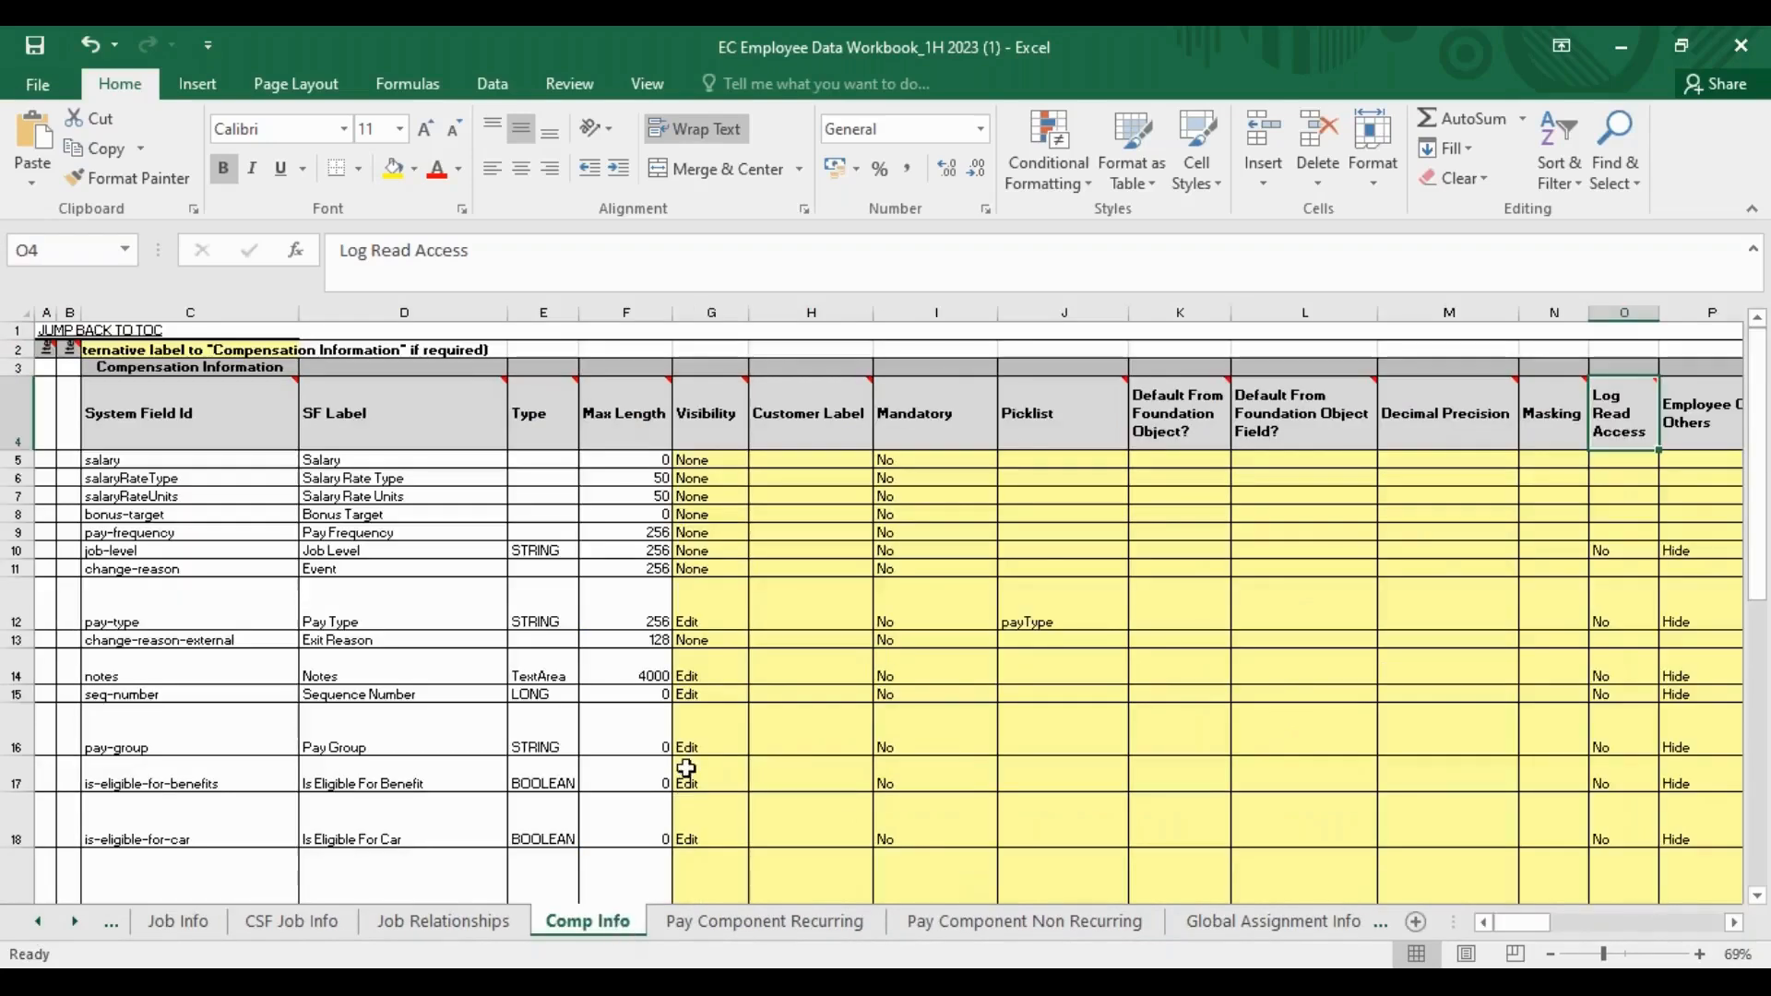
pyautogui.click(649, 480)
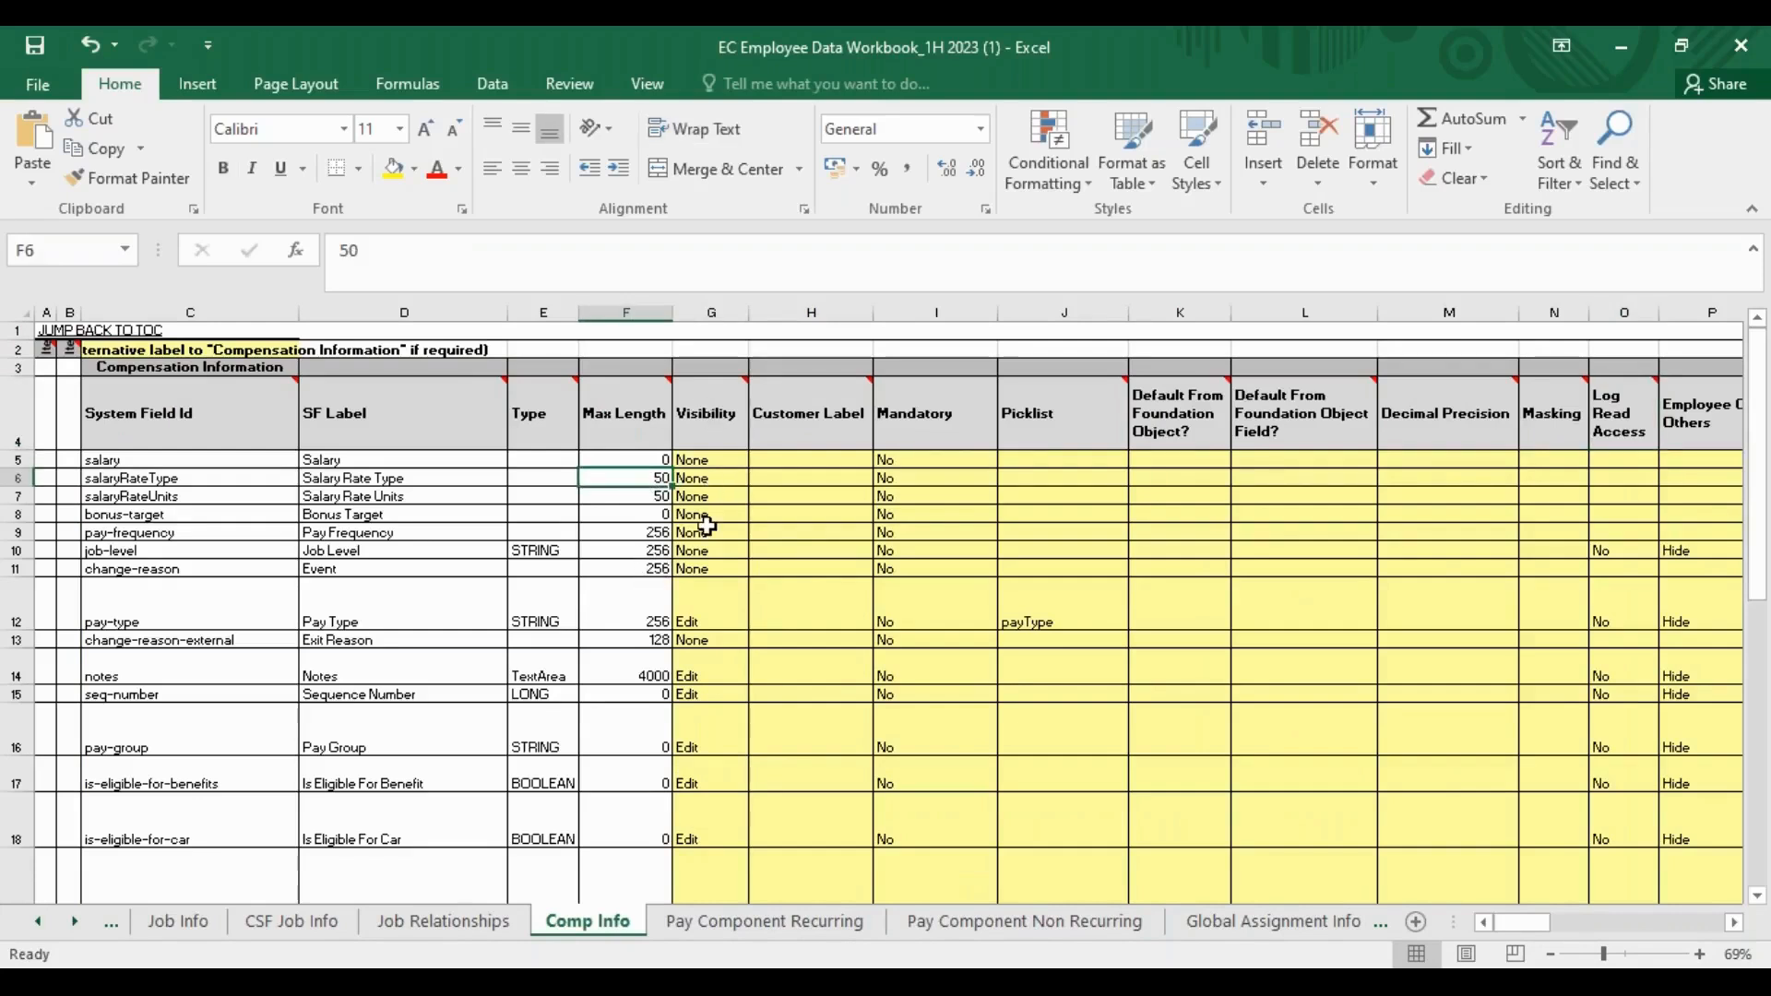
pyautogui.click(707, 526)
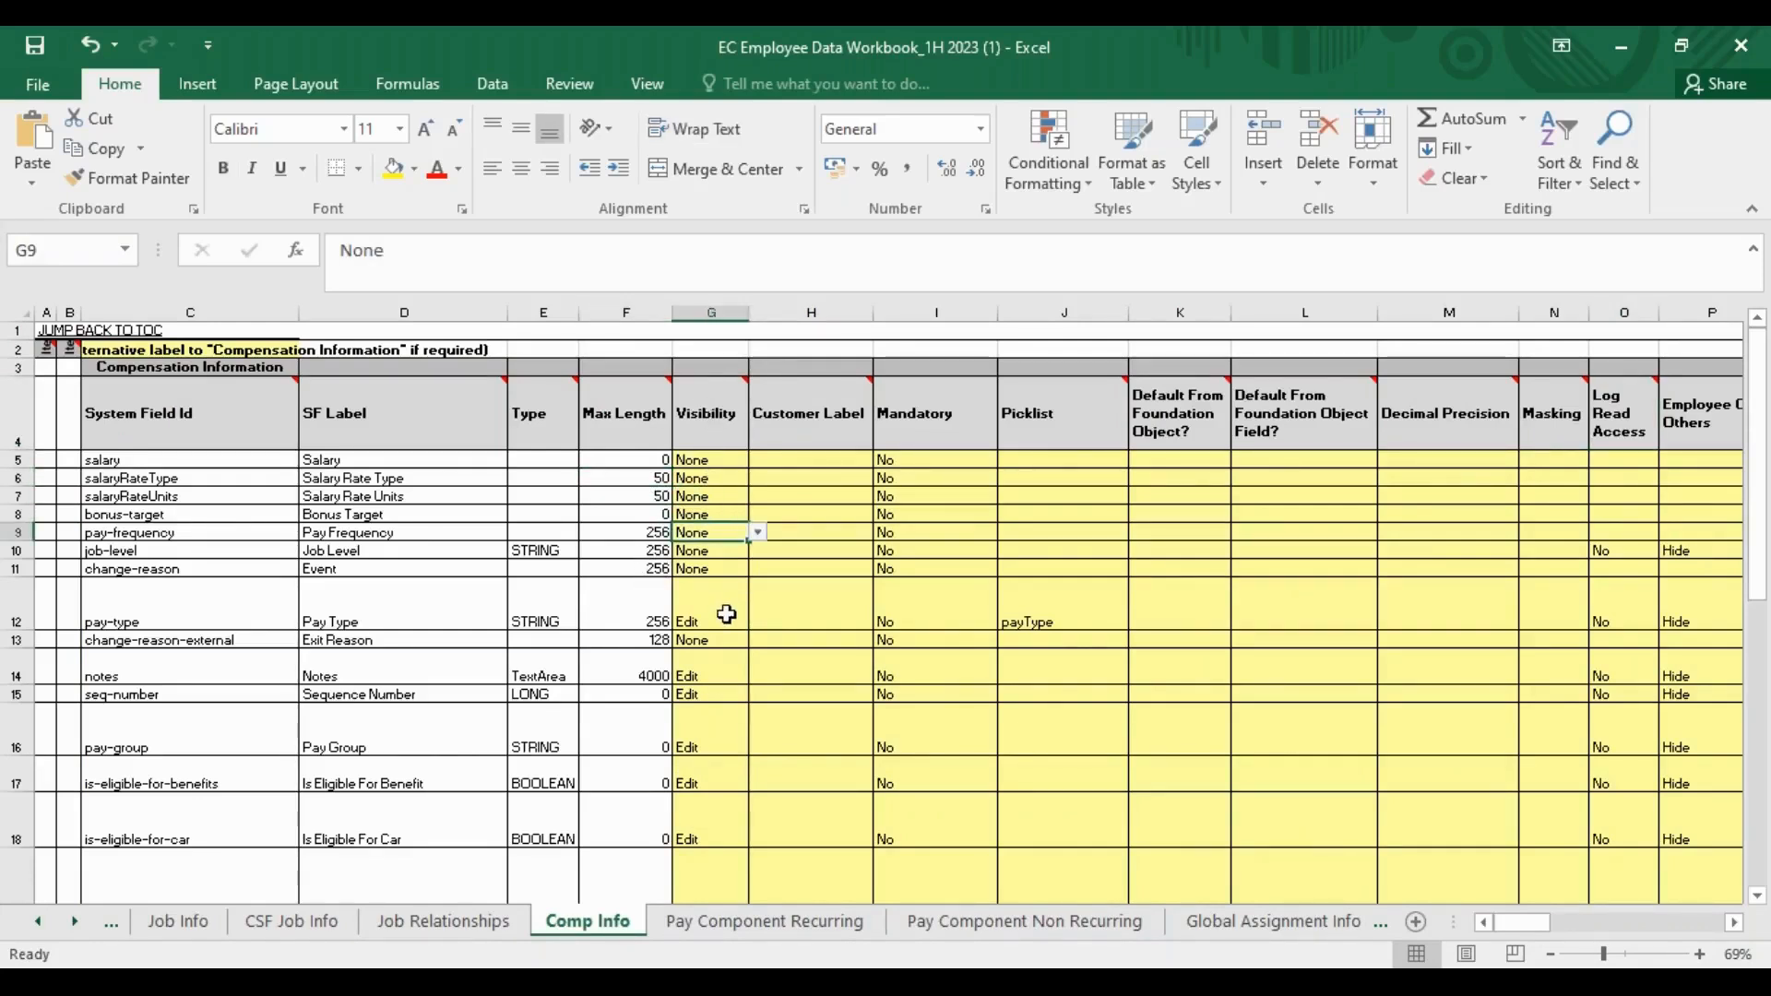
pyautogui.click(801, 495)
pyautogui.click(954, 481)
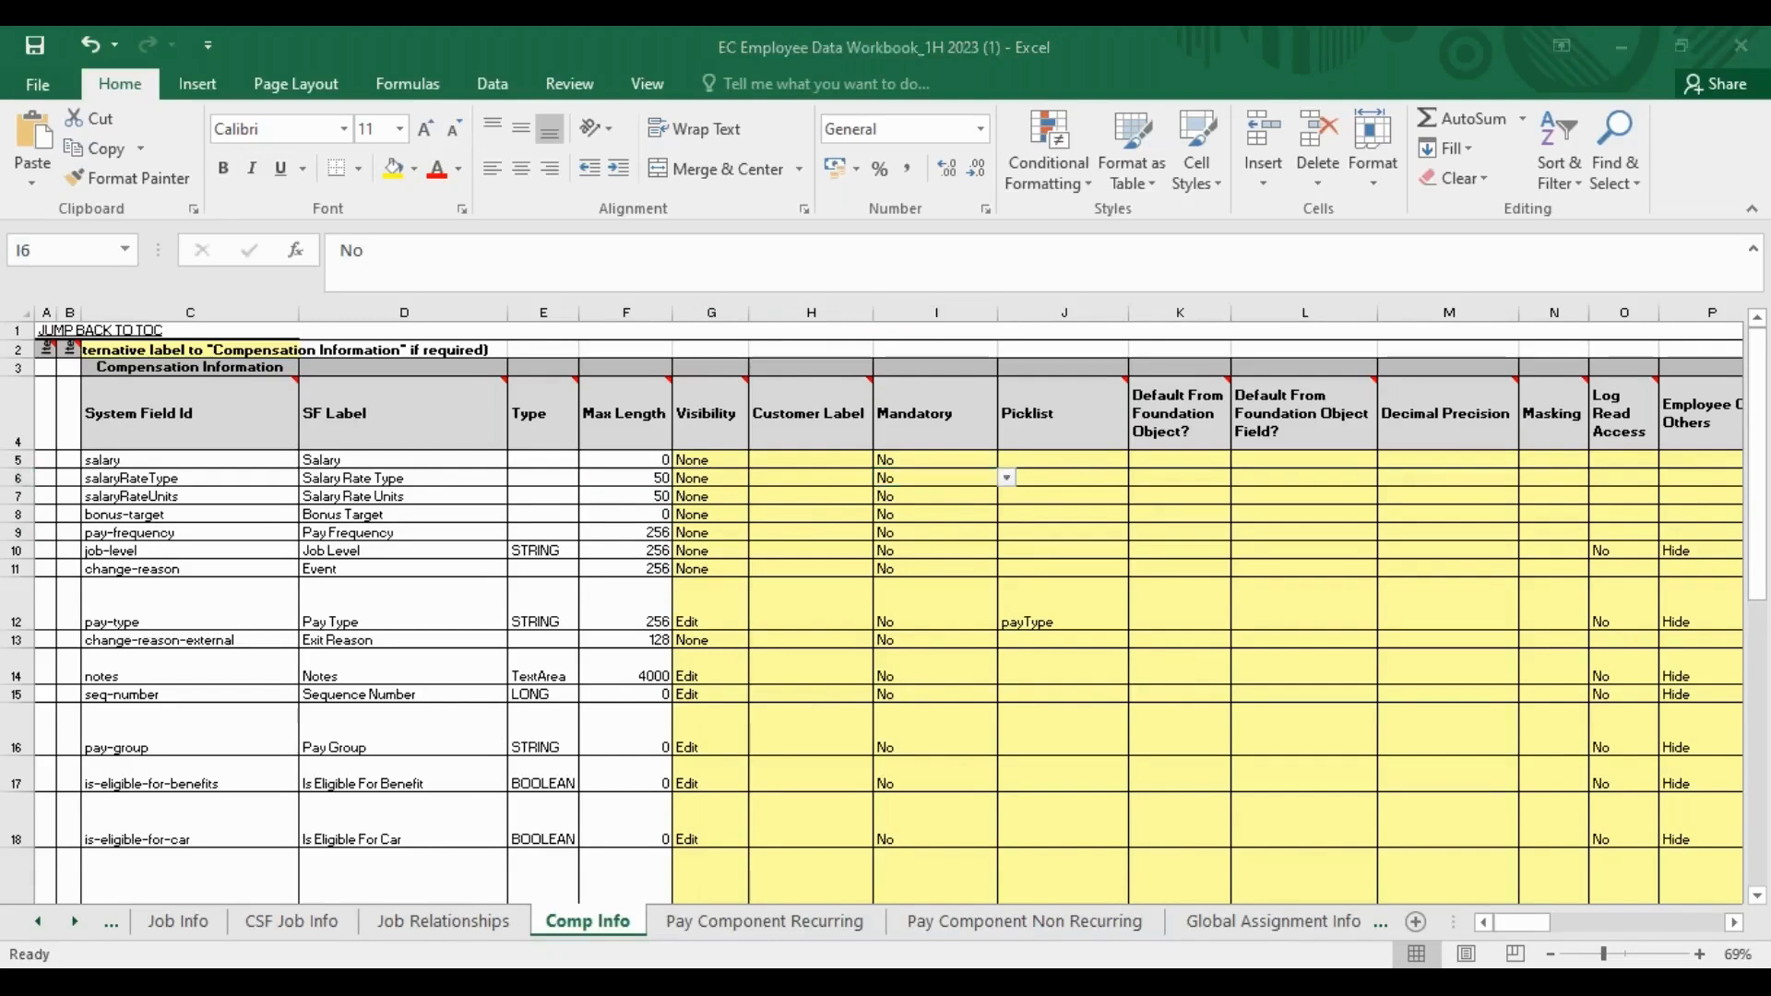
pyautogui.hotkey('alt', 'Tab')
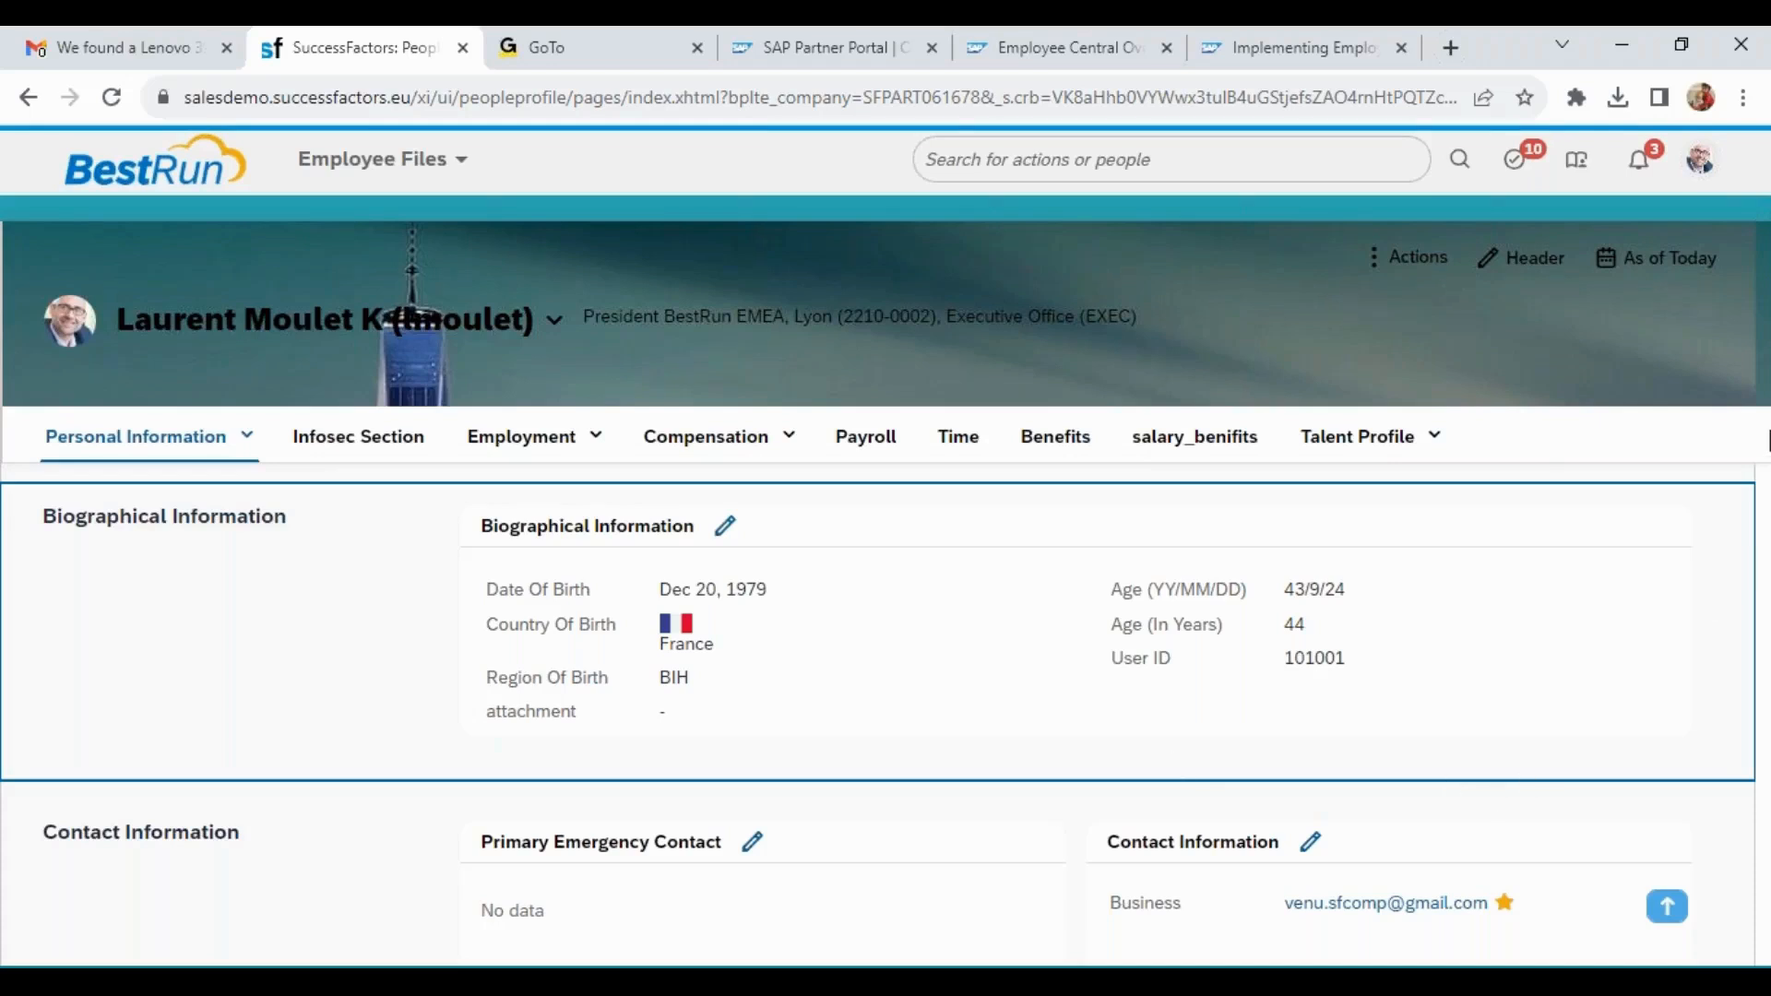
pyautogui.hotkey('alt', 'Tab')
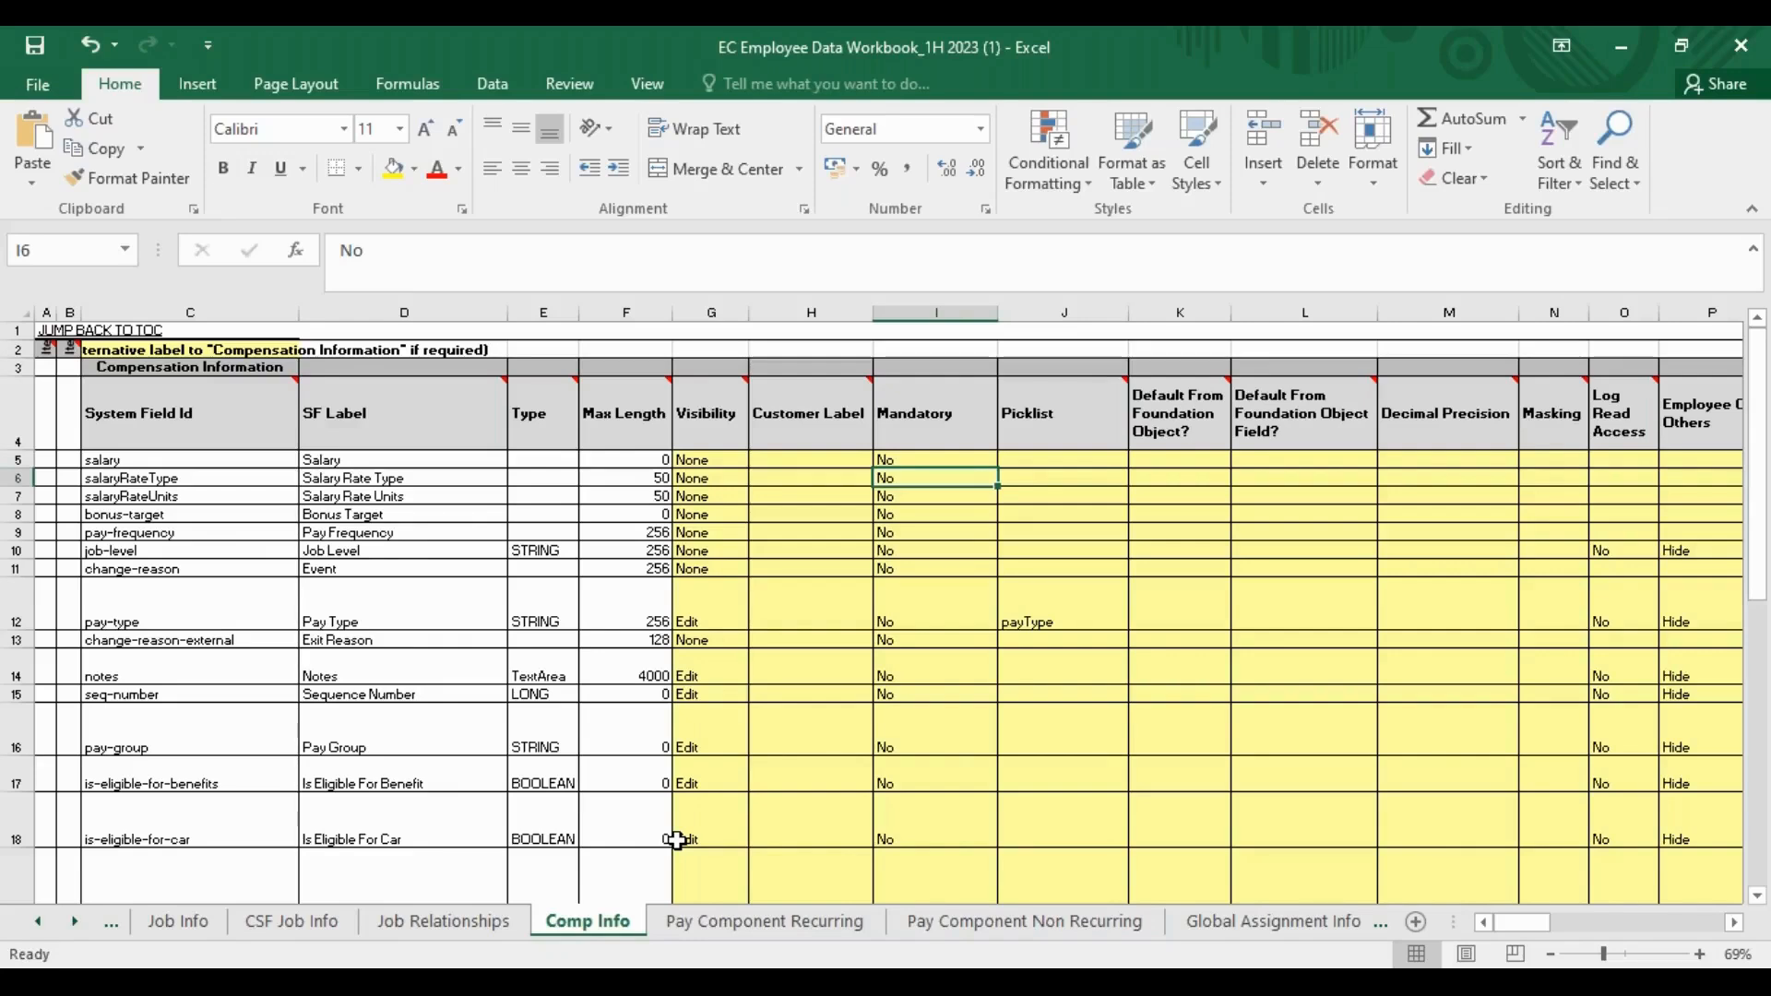
# Switch to the training notes workbook and enter "Coca Cola -->> Deloitte" in cell F50 of the 7PM-OCT sheet.
pyautogui.hotkey('alt', 'Tab')
pyautogui.hotkey('alt', 'Tab')
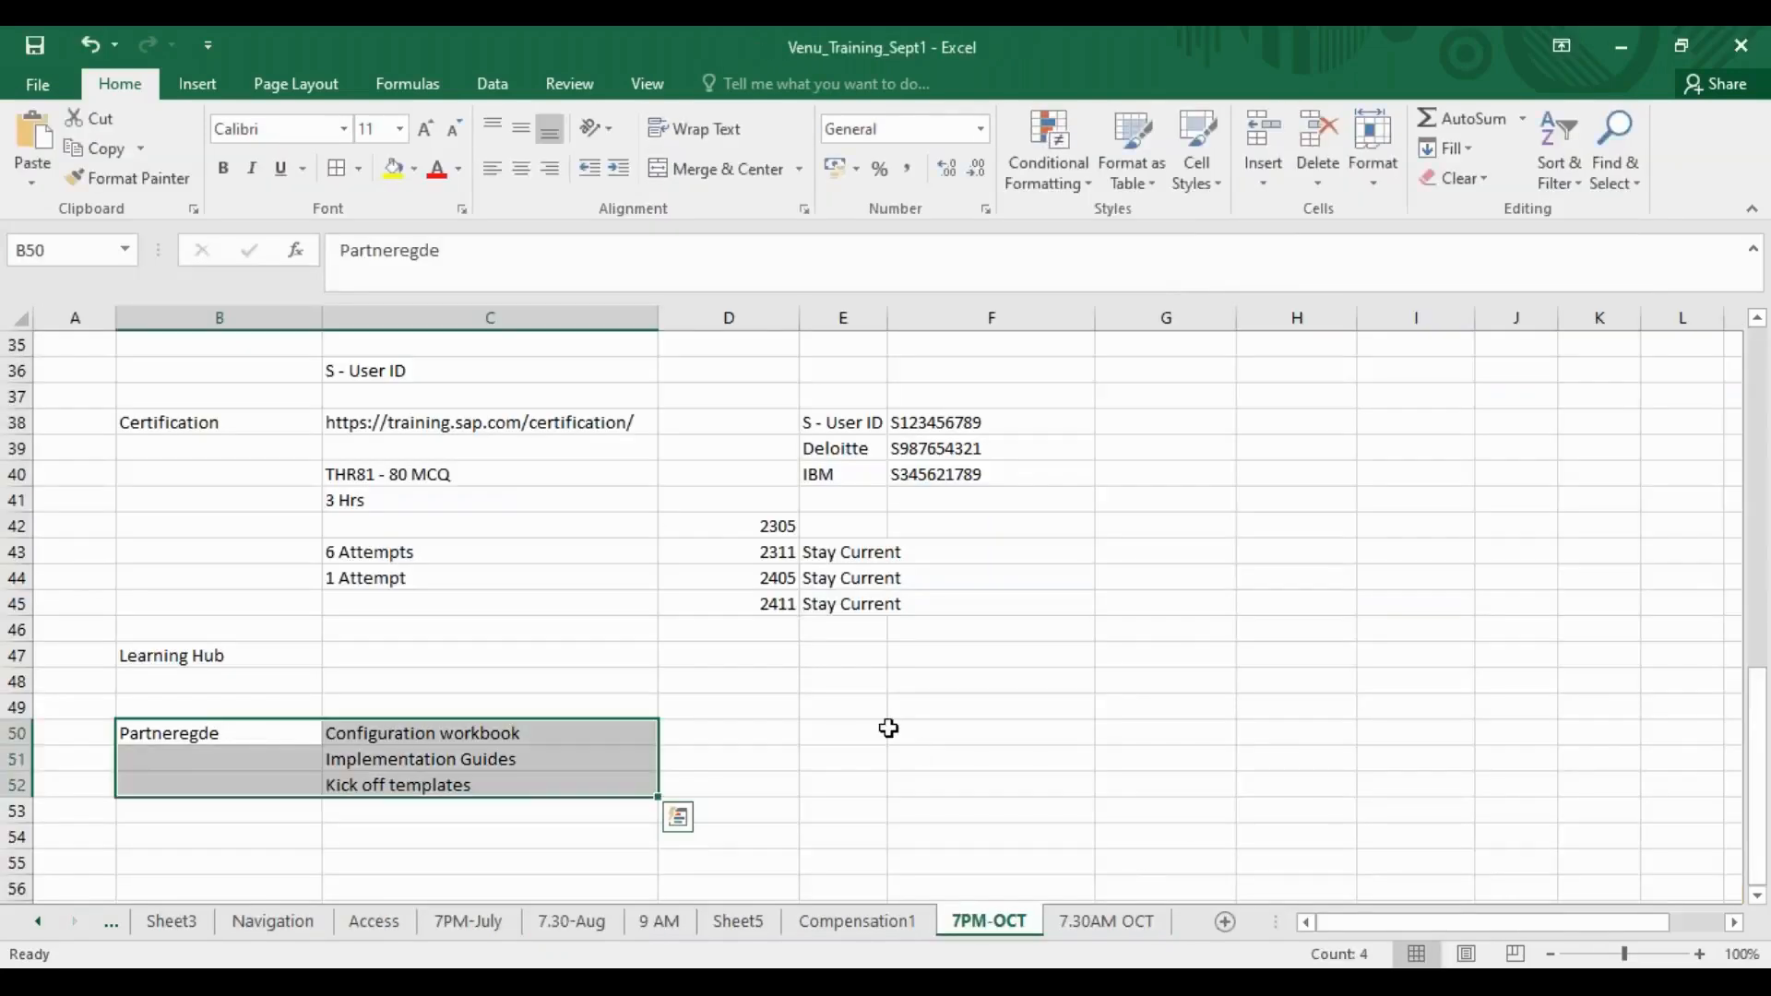
pyautogui.click(888, 729)
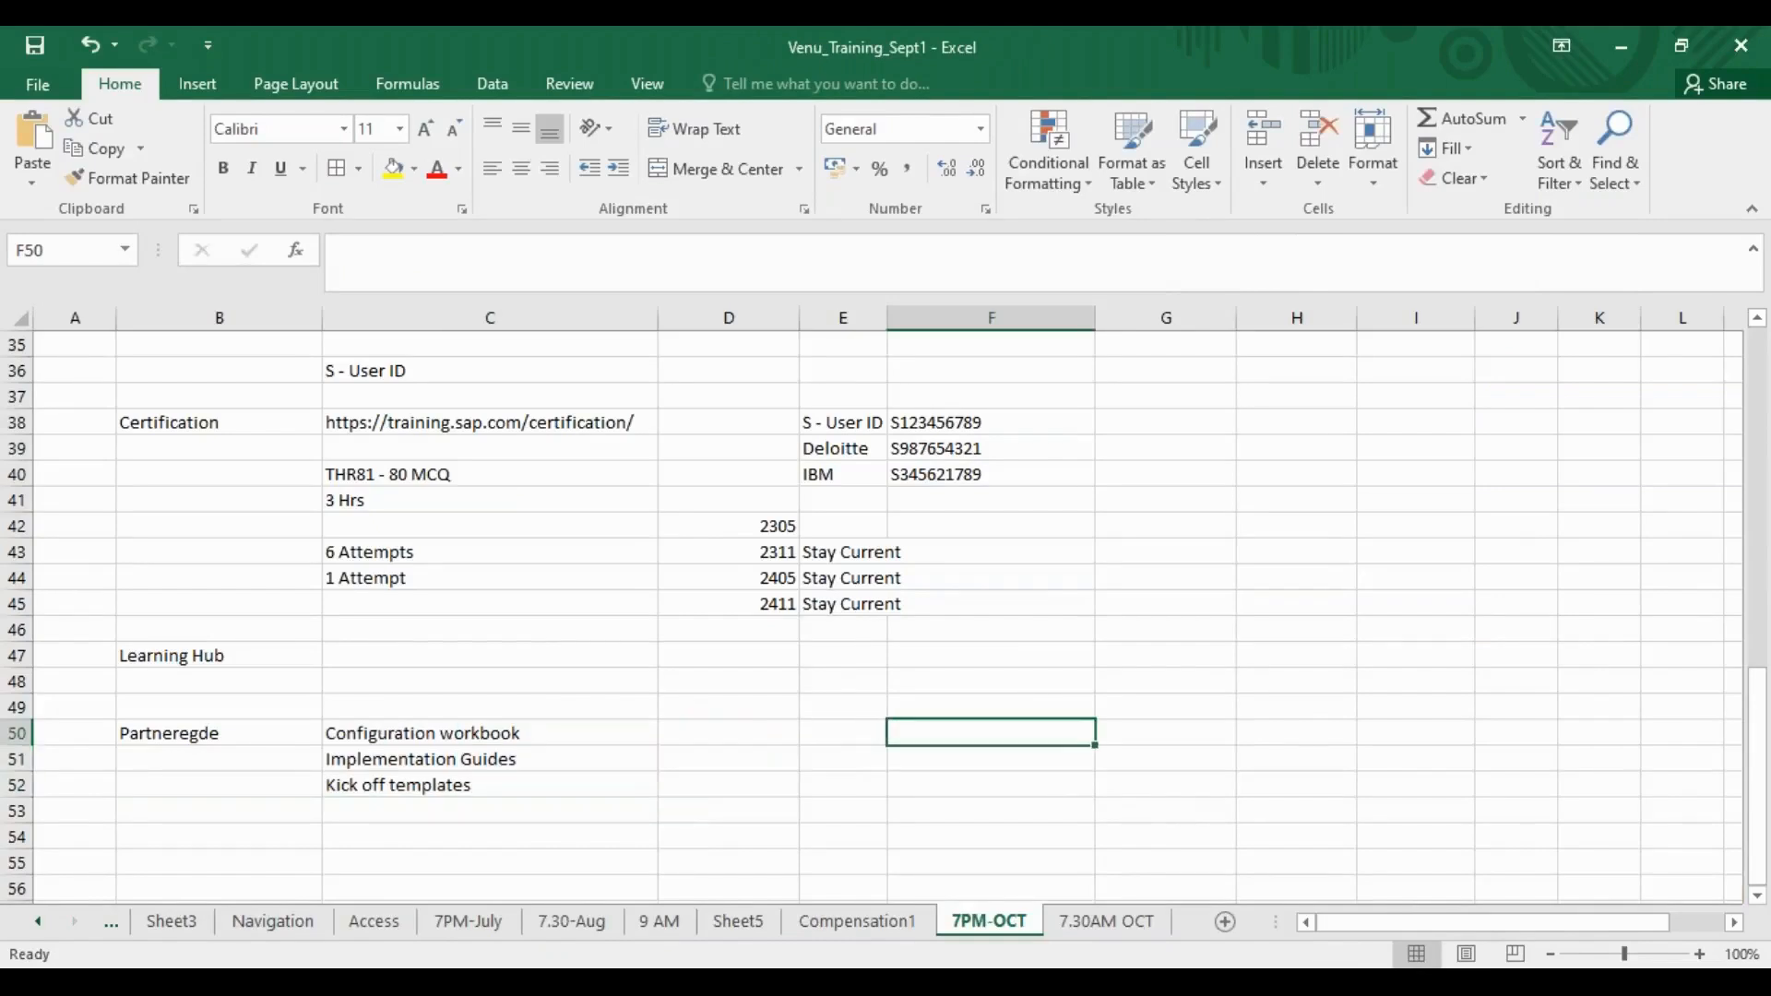
pyautogui.write('Coca Cola')
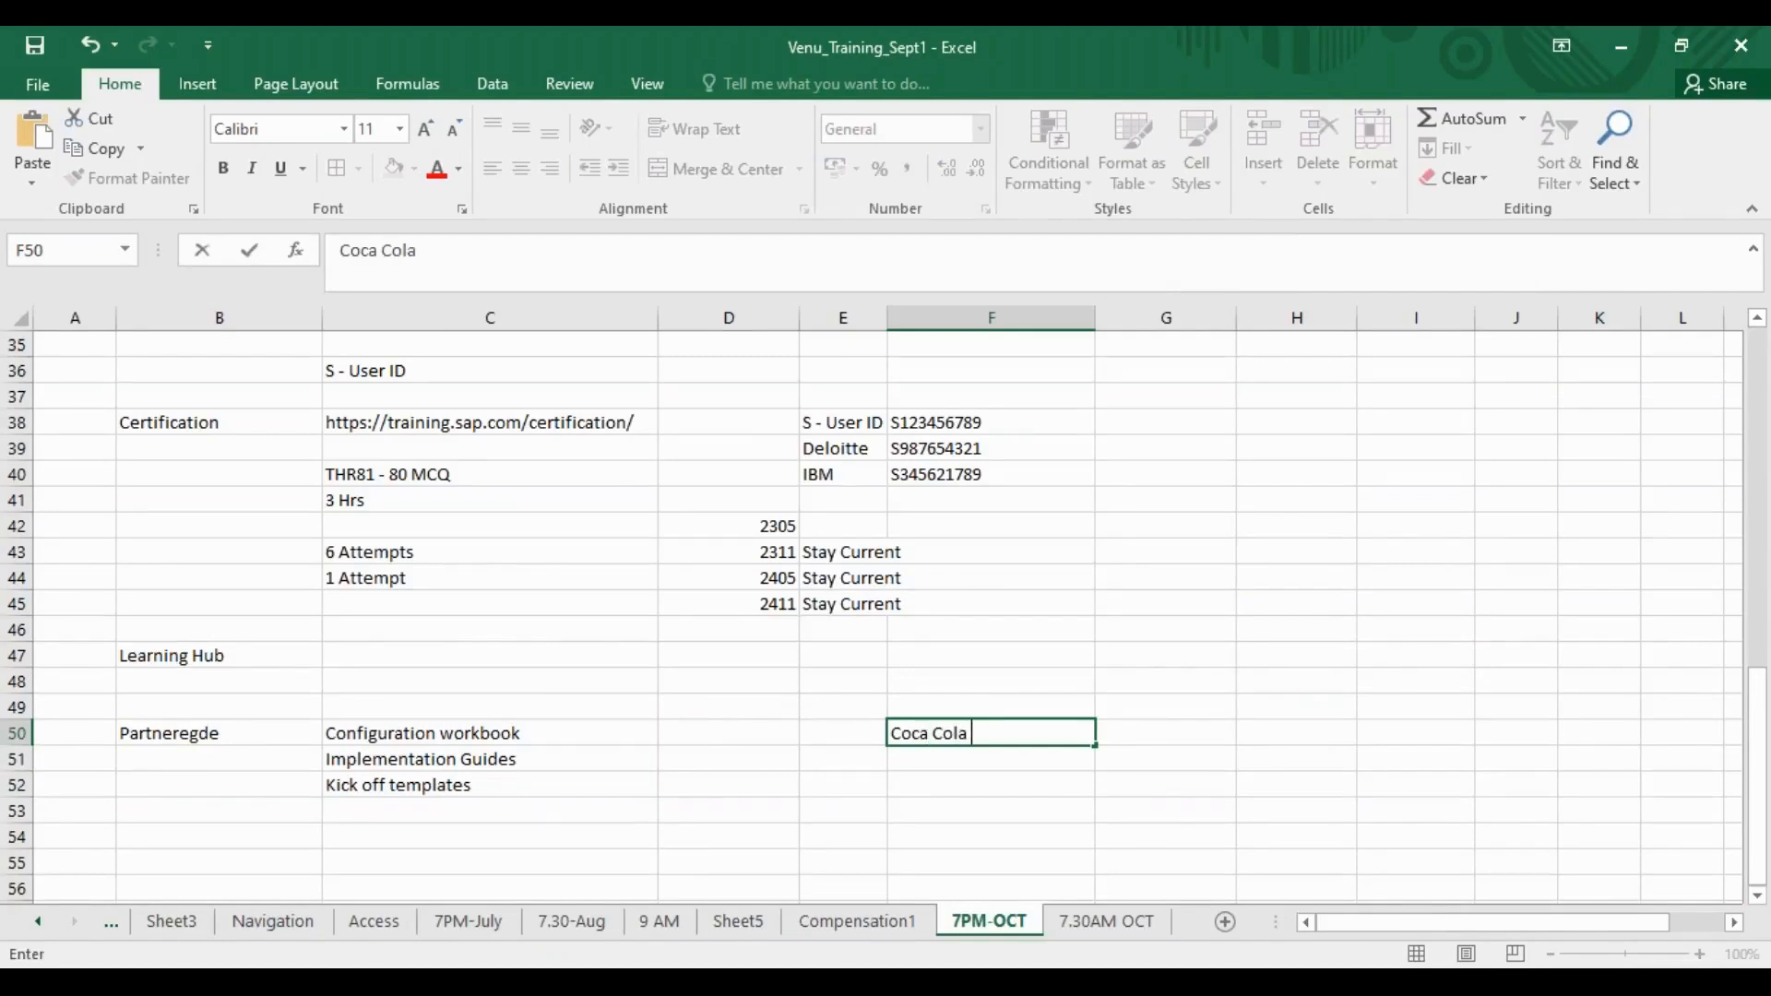
pyautogui.write(' -->> Deloitte')
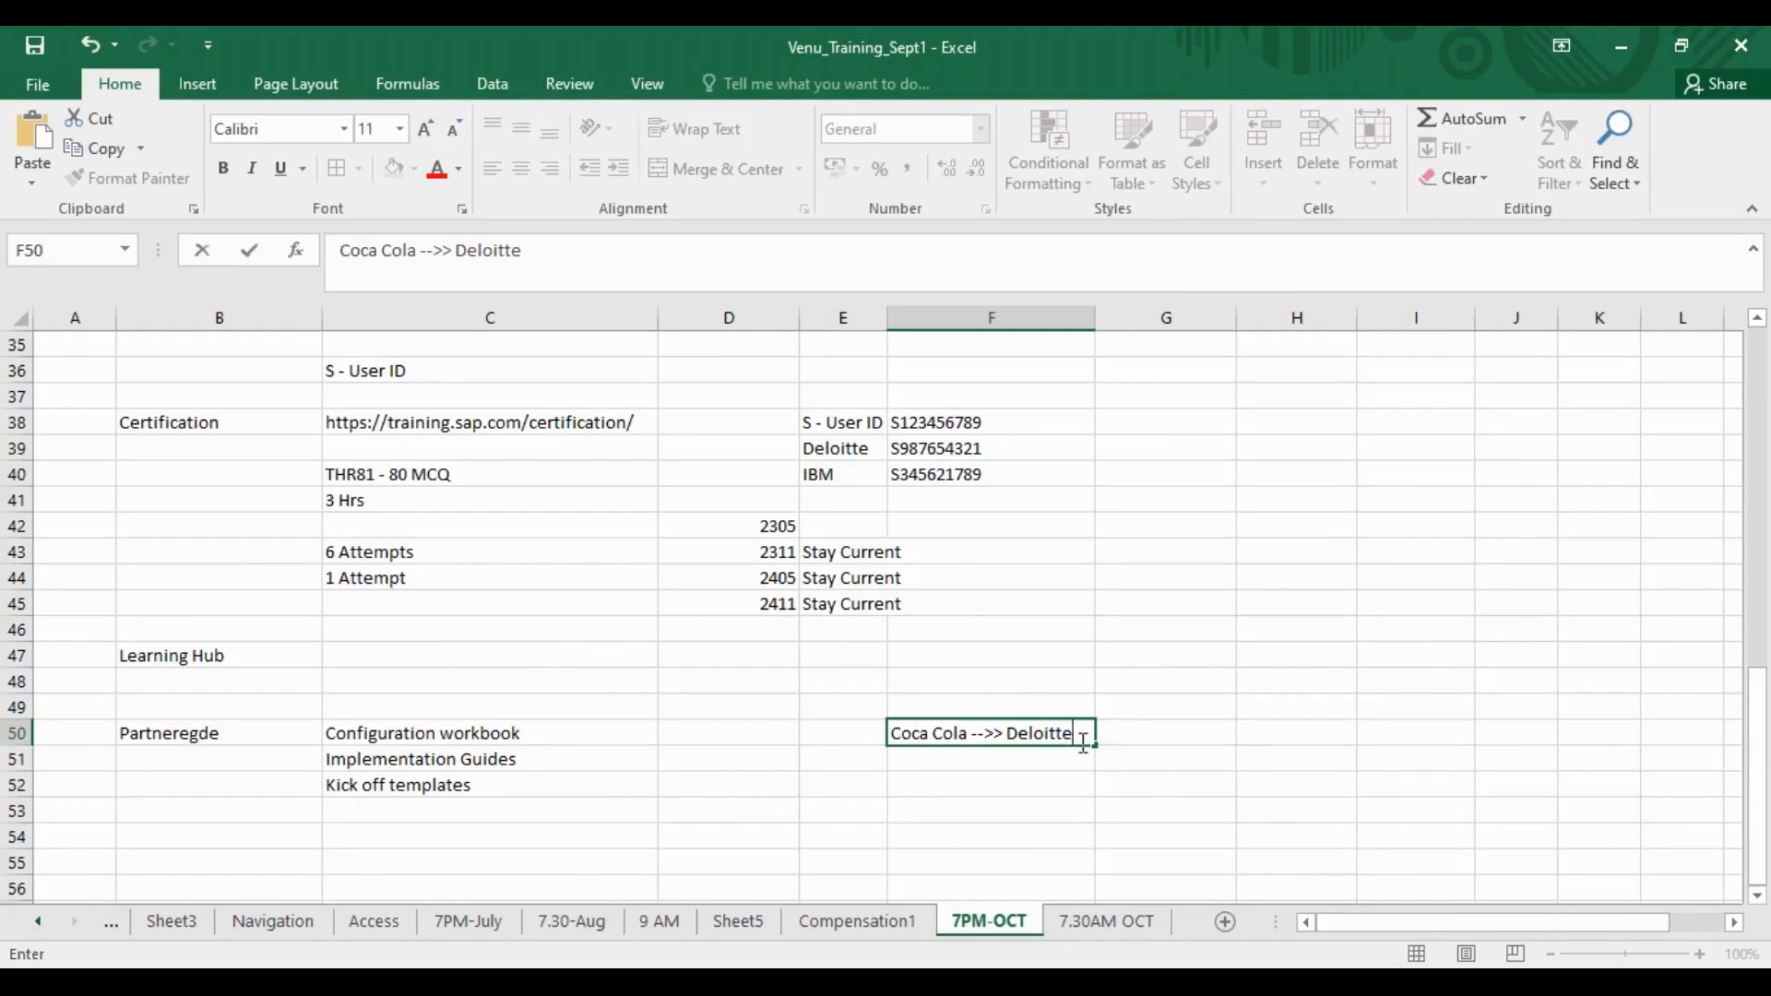
pyautogui.click(1035, 754)
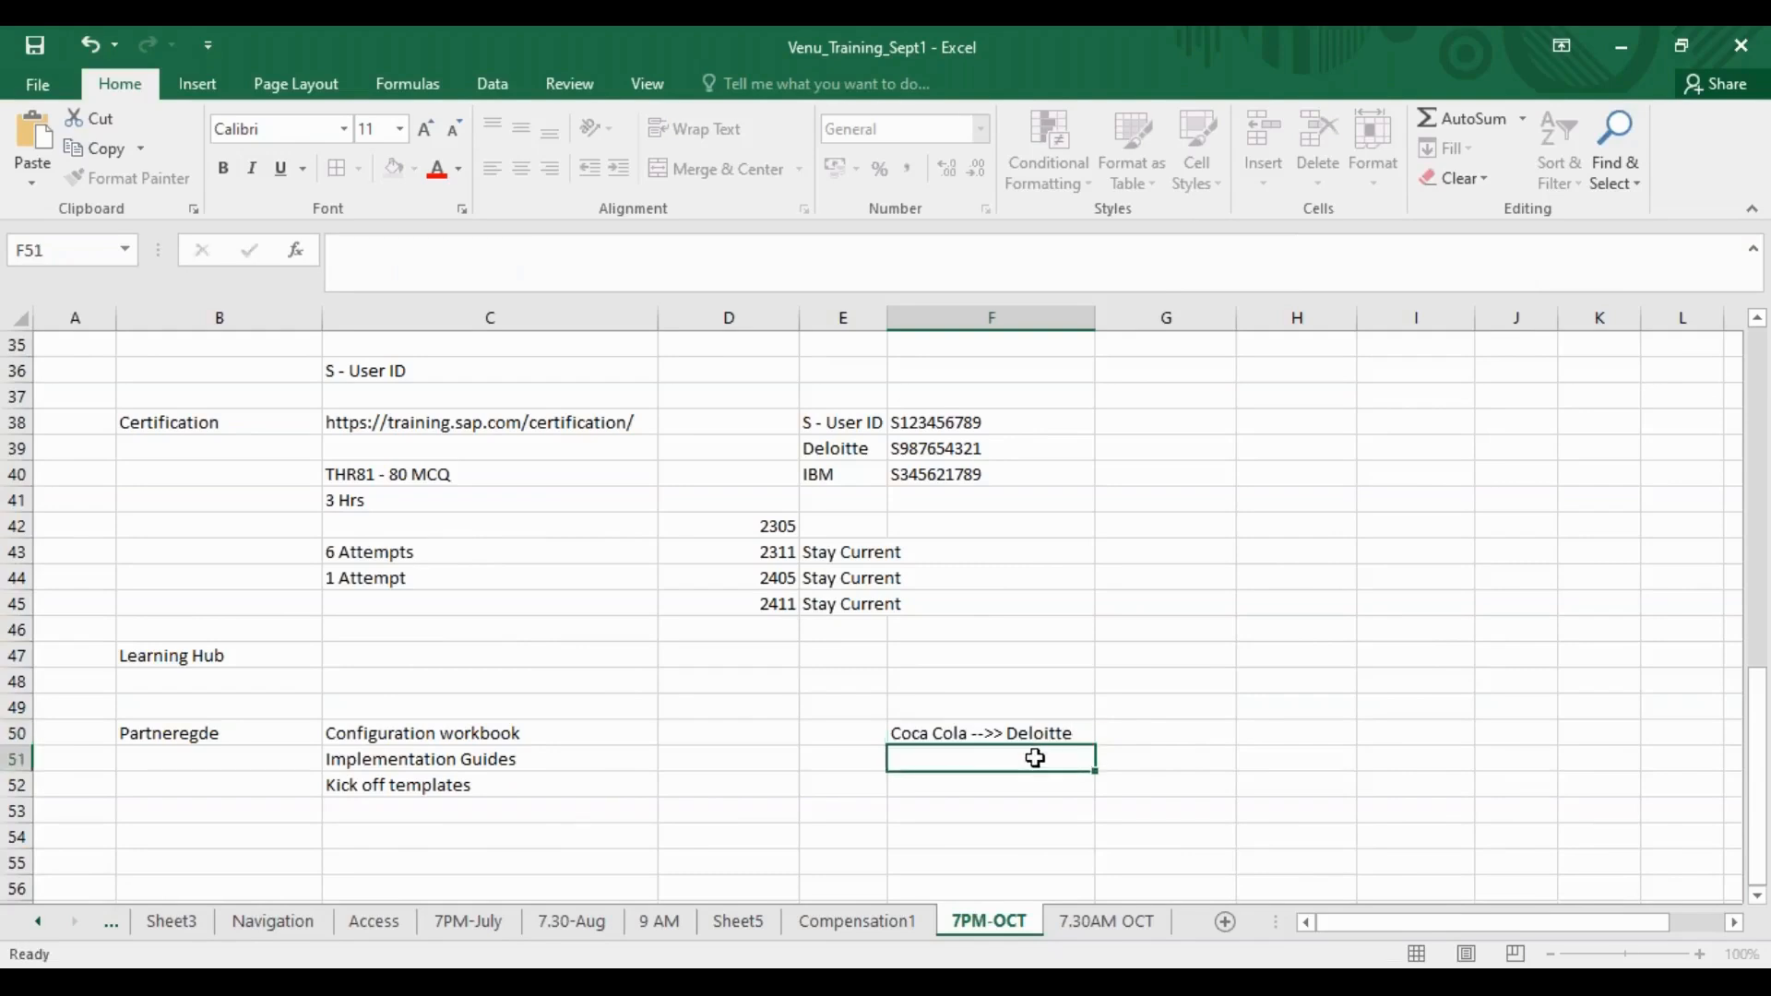
# Enter "Accenture" in cell F51 and "Cognizant" in cell F52 below the Coca Cola example.
pyautogui.write('Accenture')
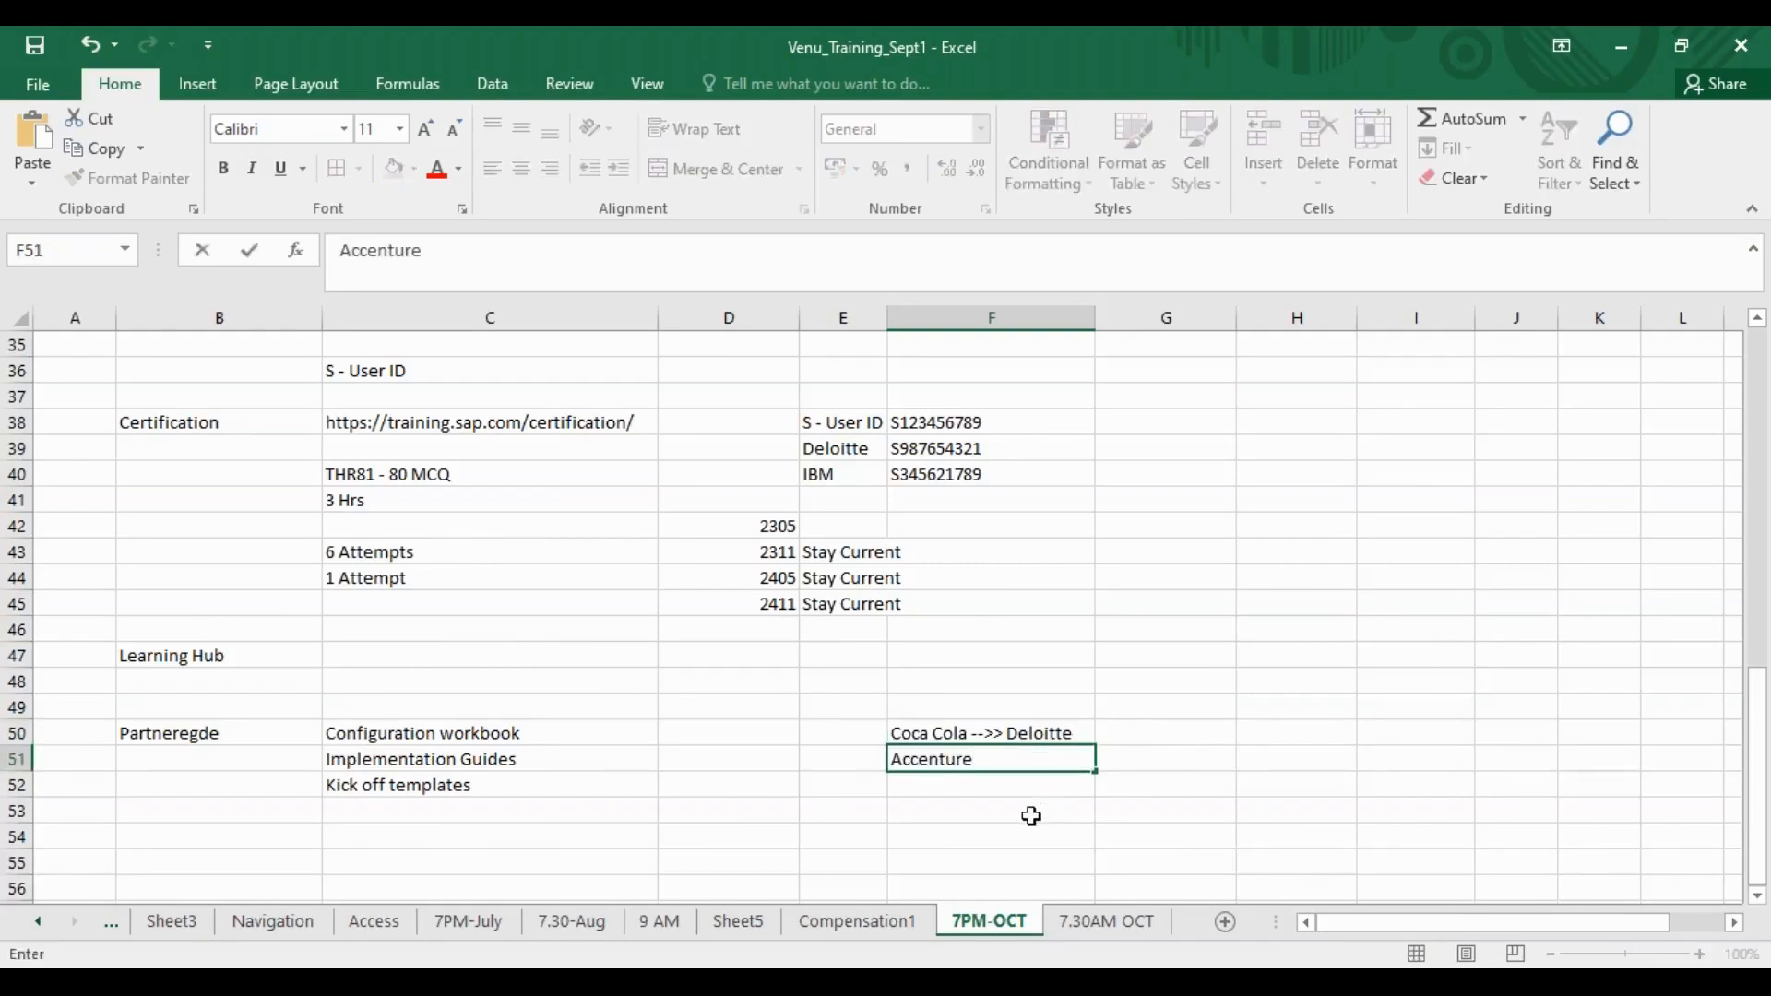
pyautogui.press('Return')
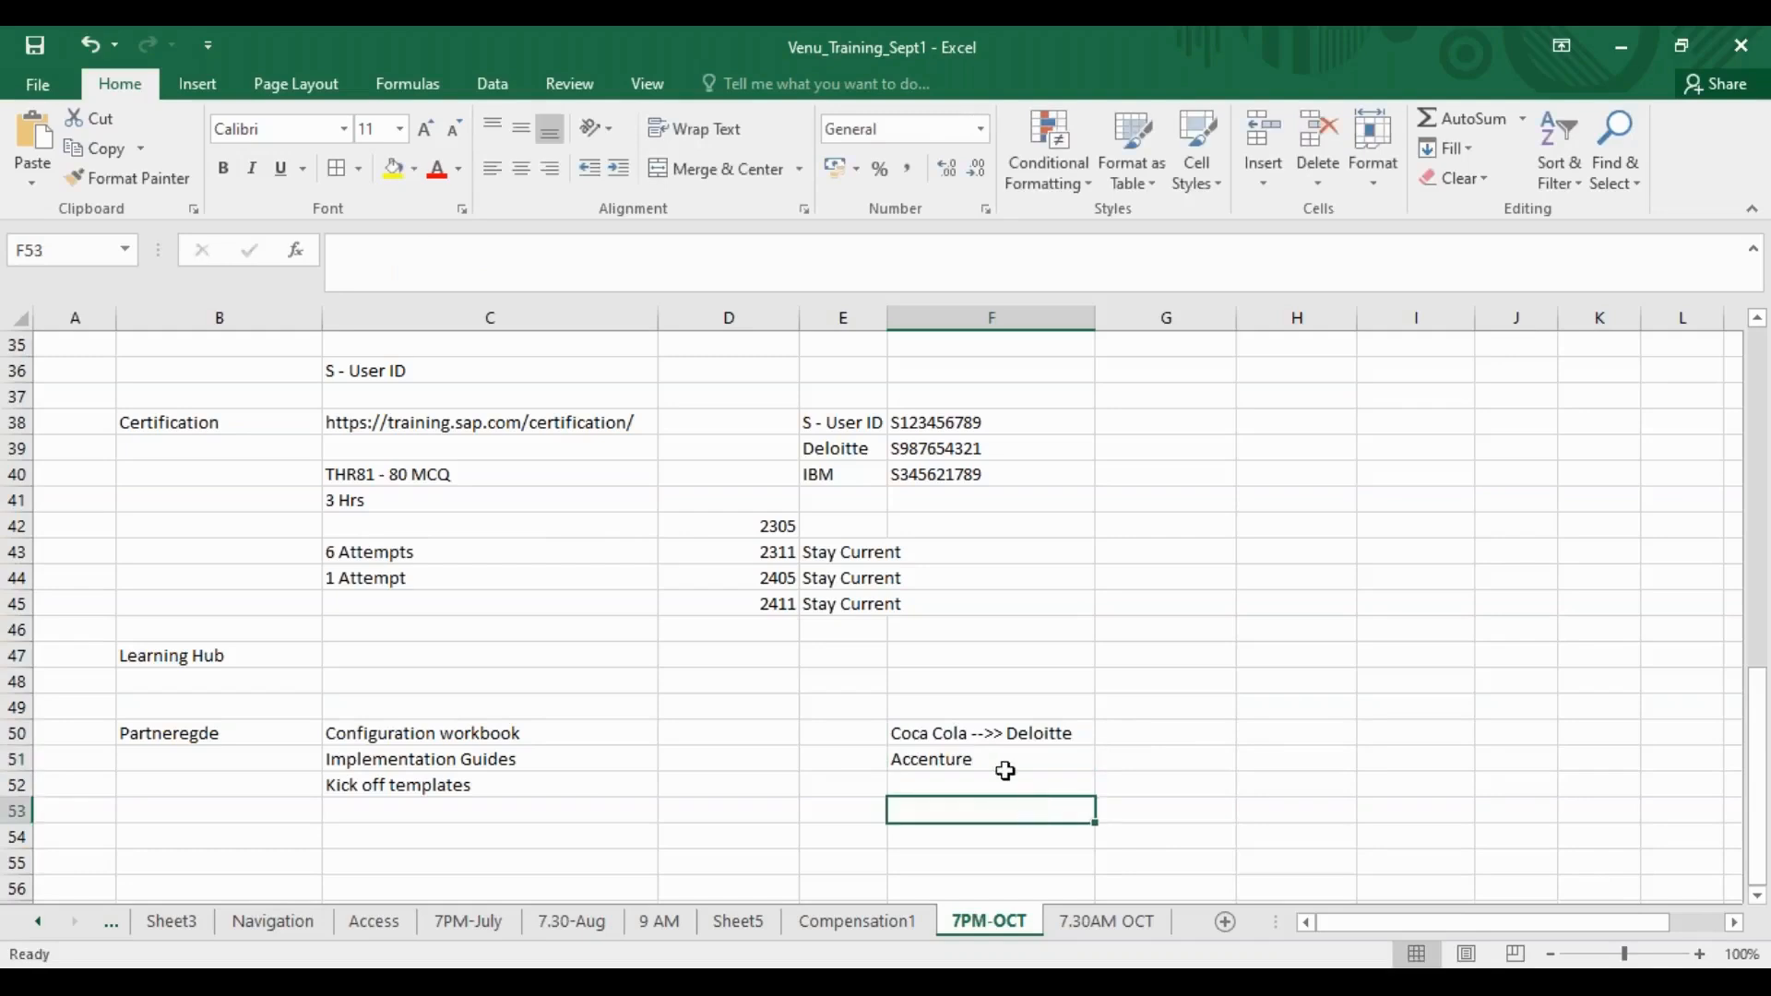
pyautogui.click(1031, 737)
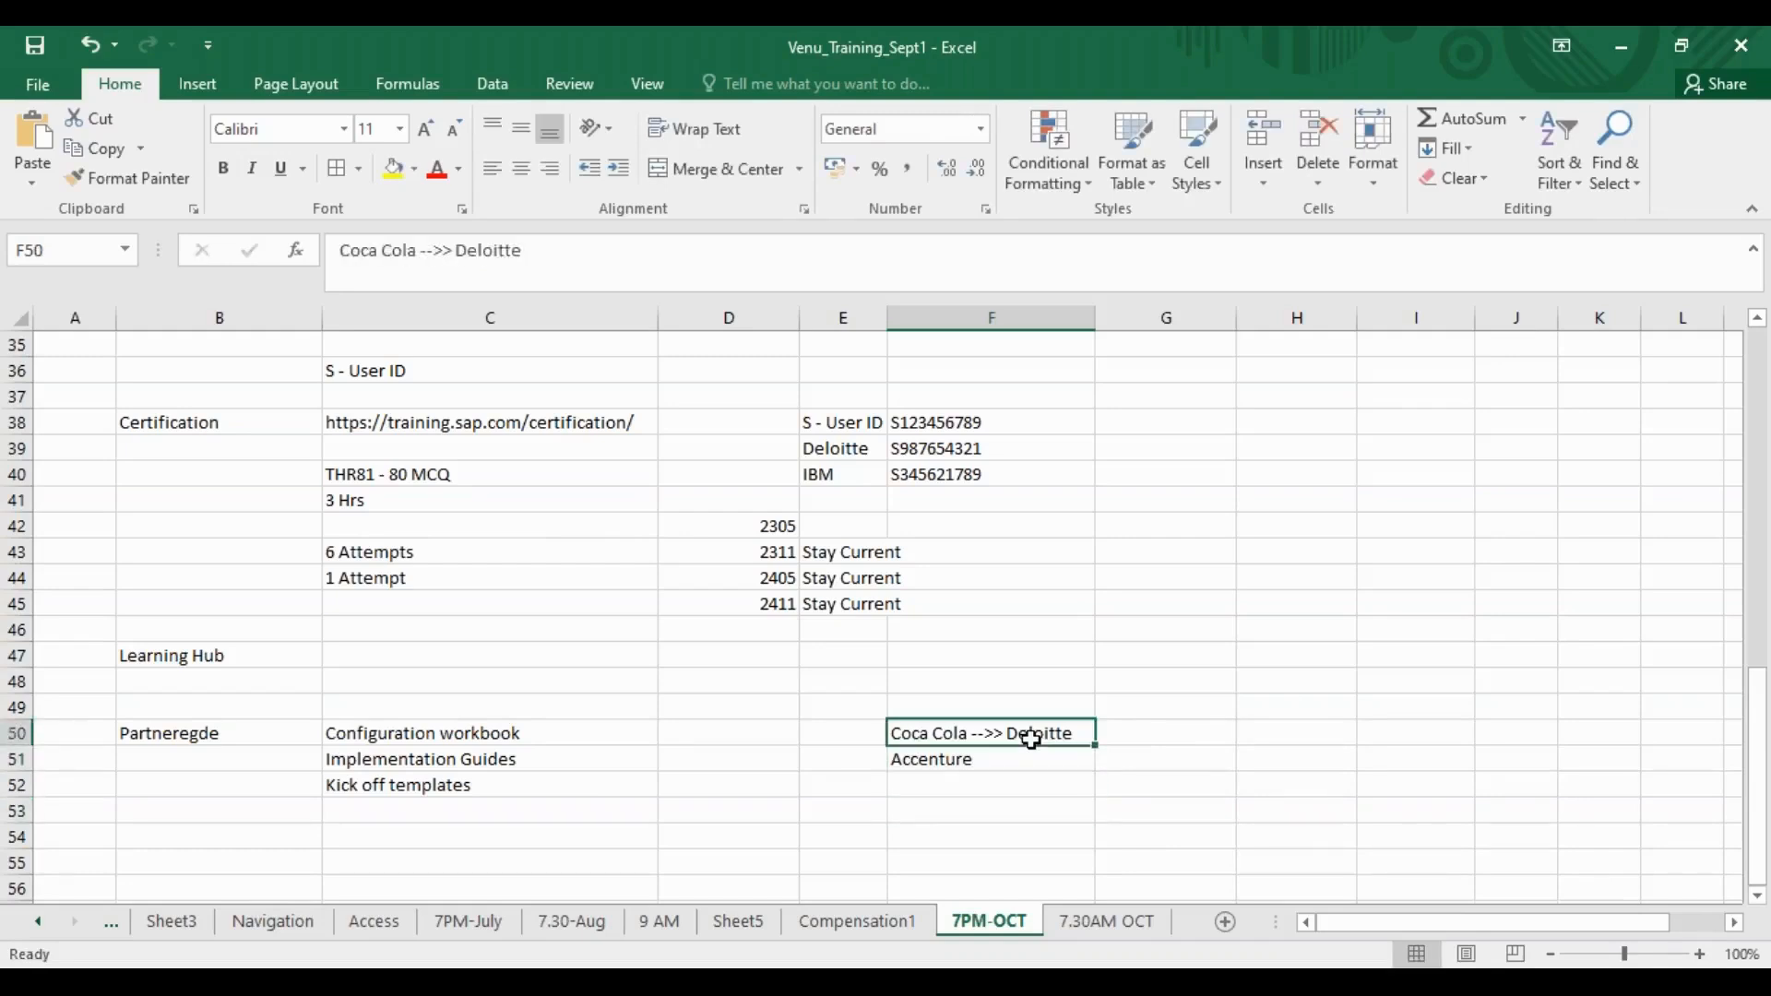
pyautogui.click(1015, 766)
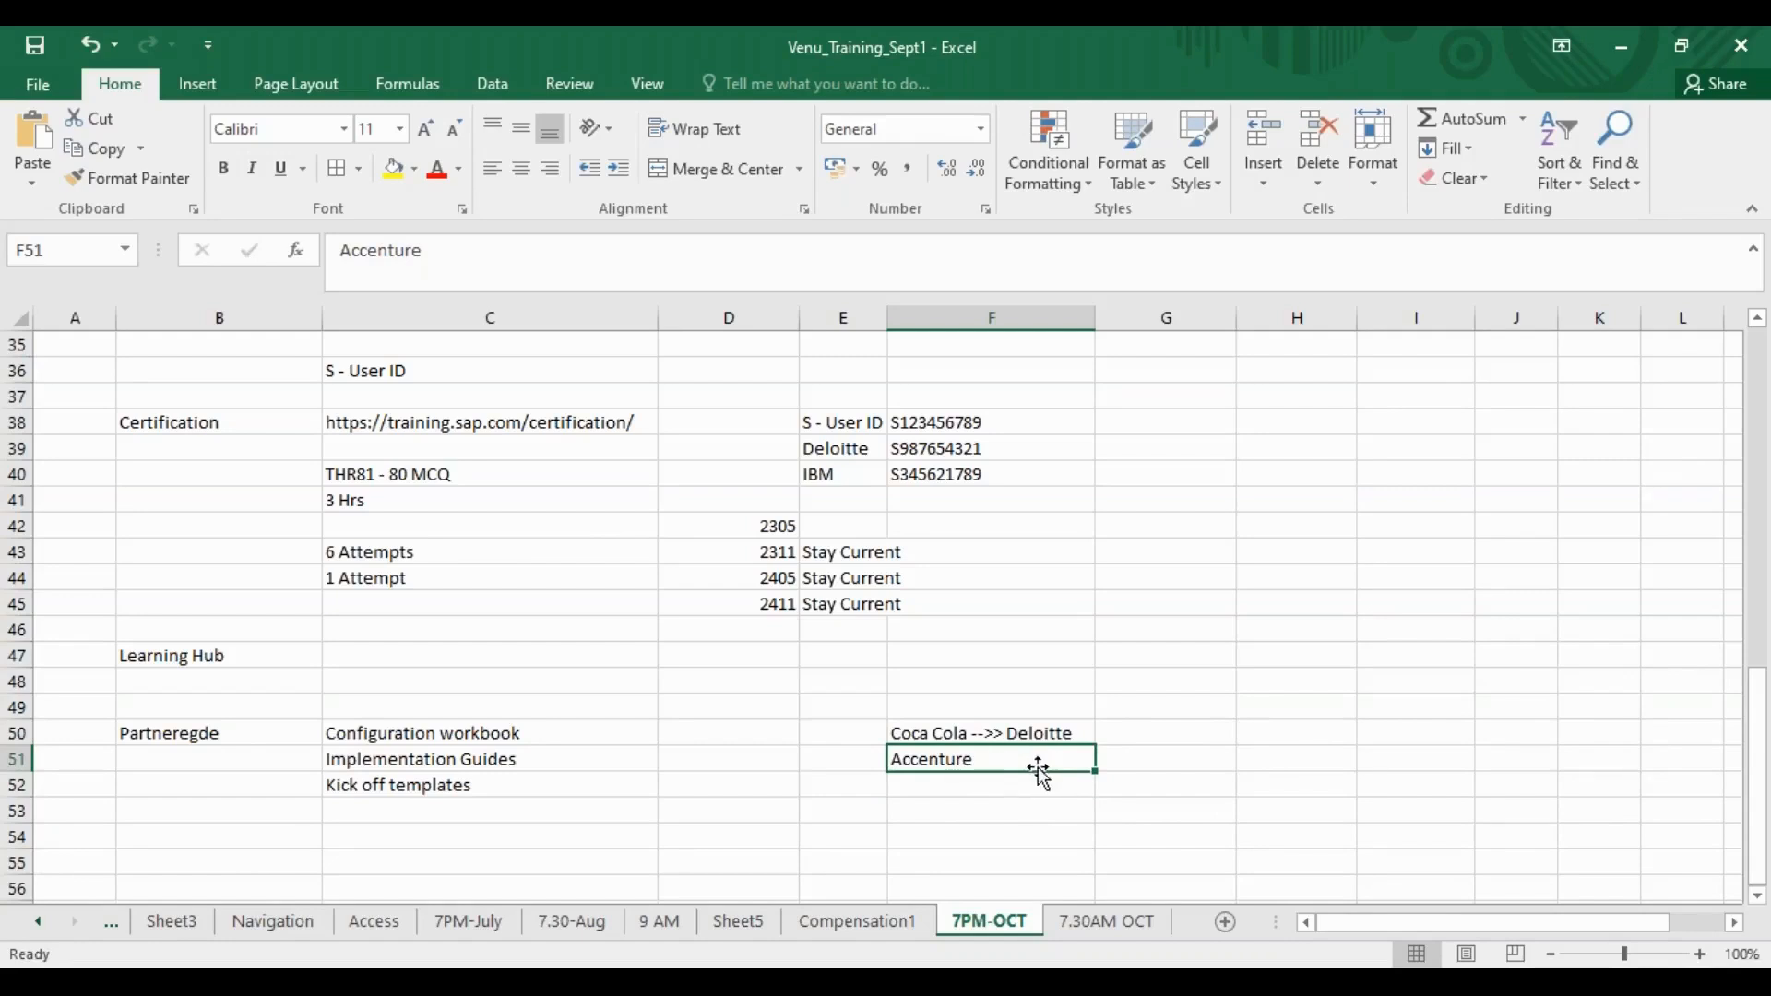
pyautogui.click(952, 726)
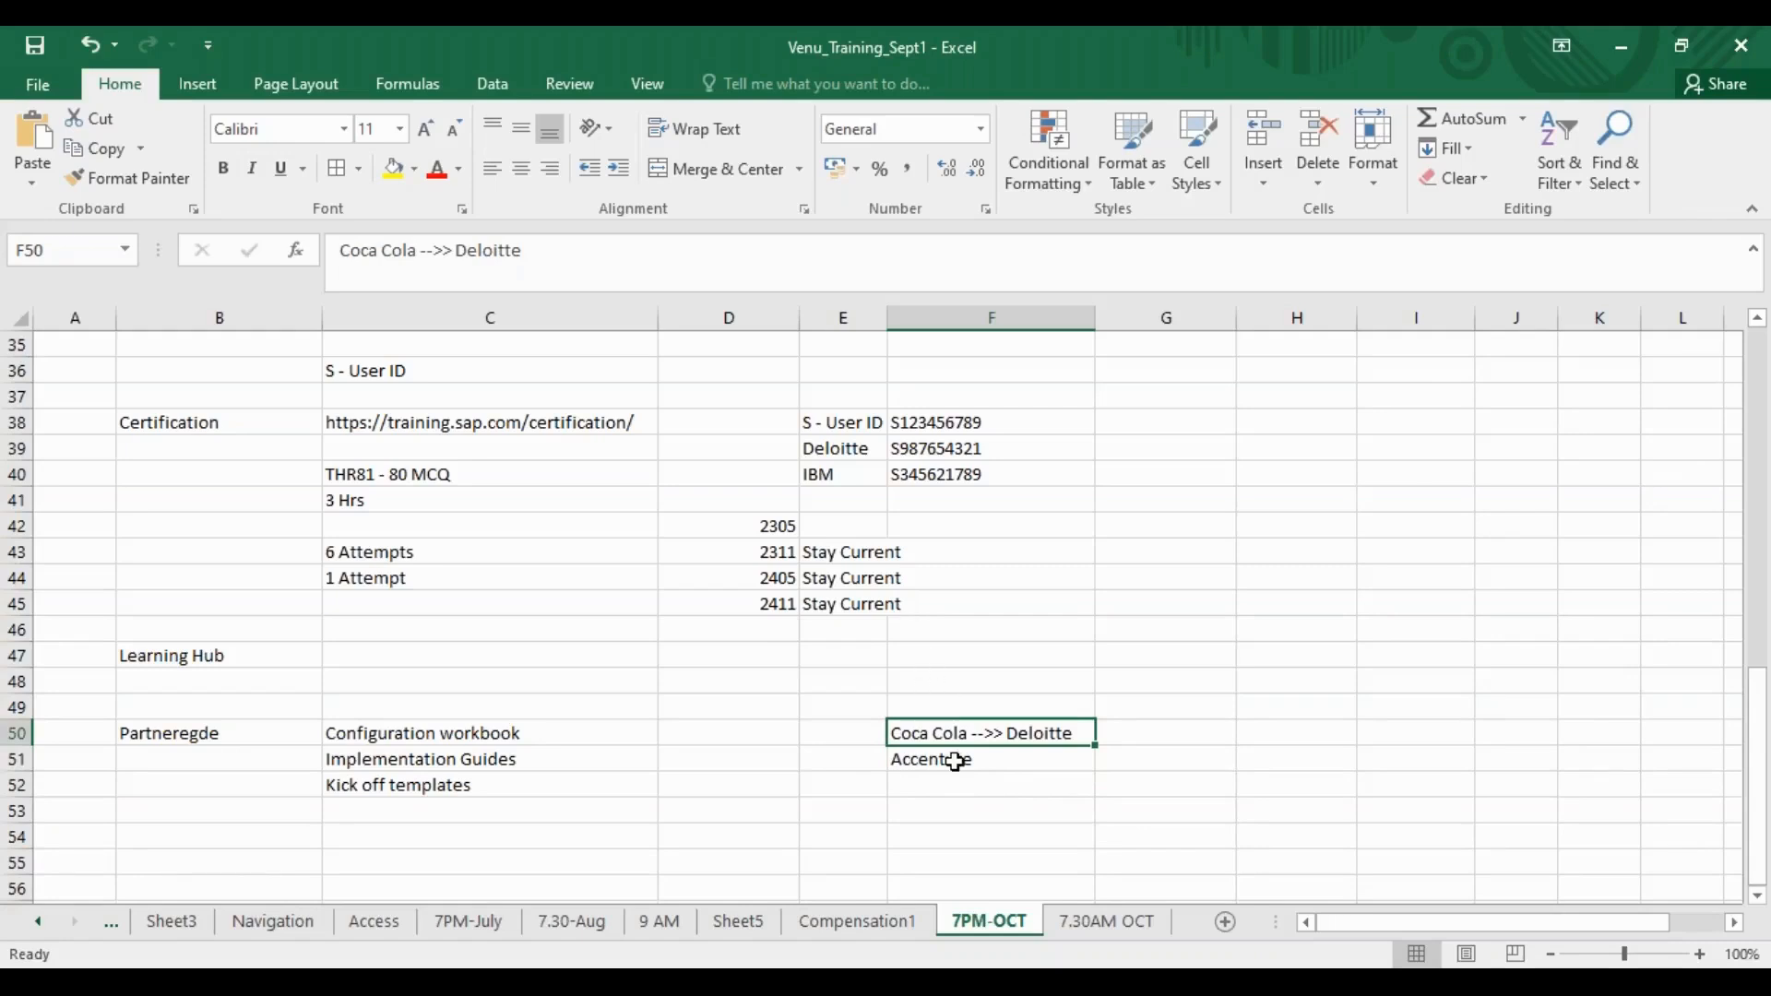
pyautogui.click(996, 785)
pyautogui.write('Cog')
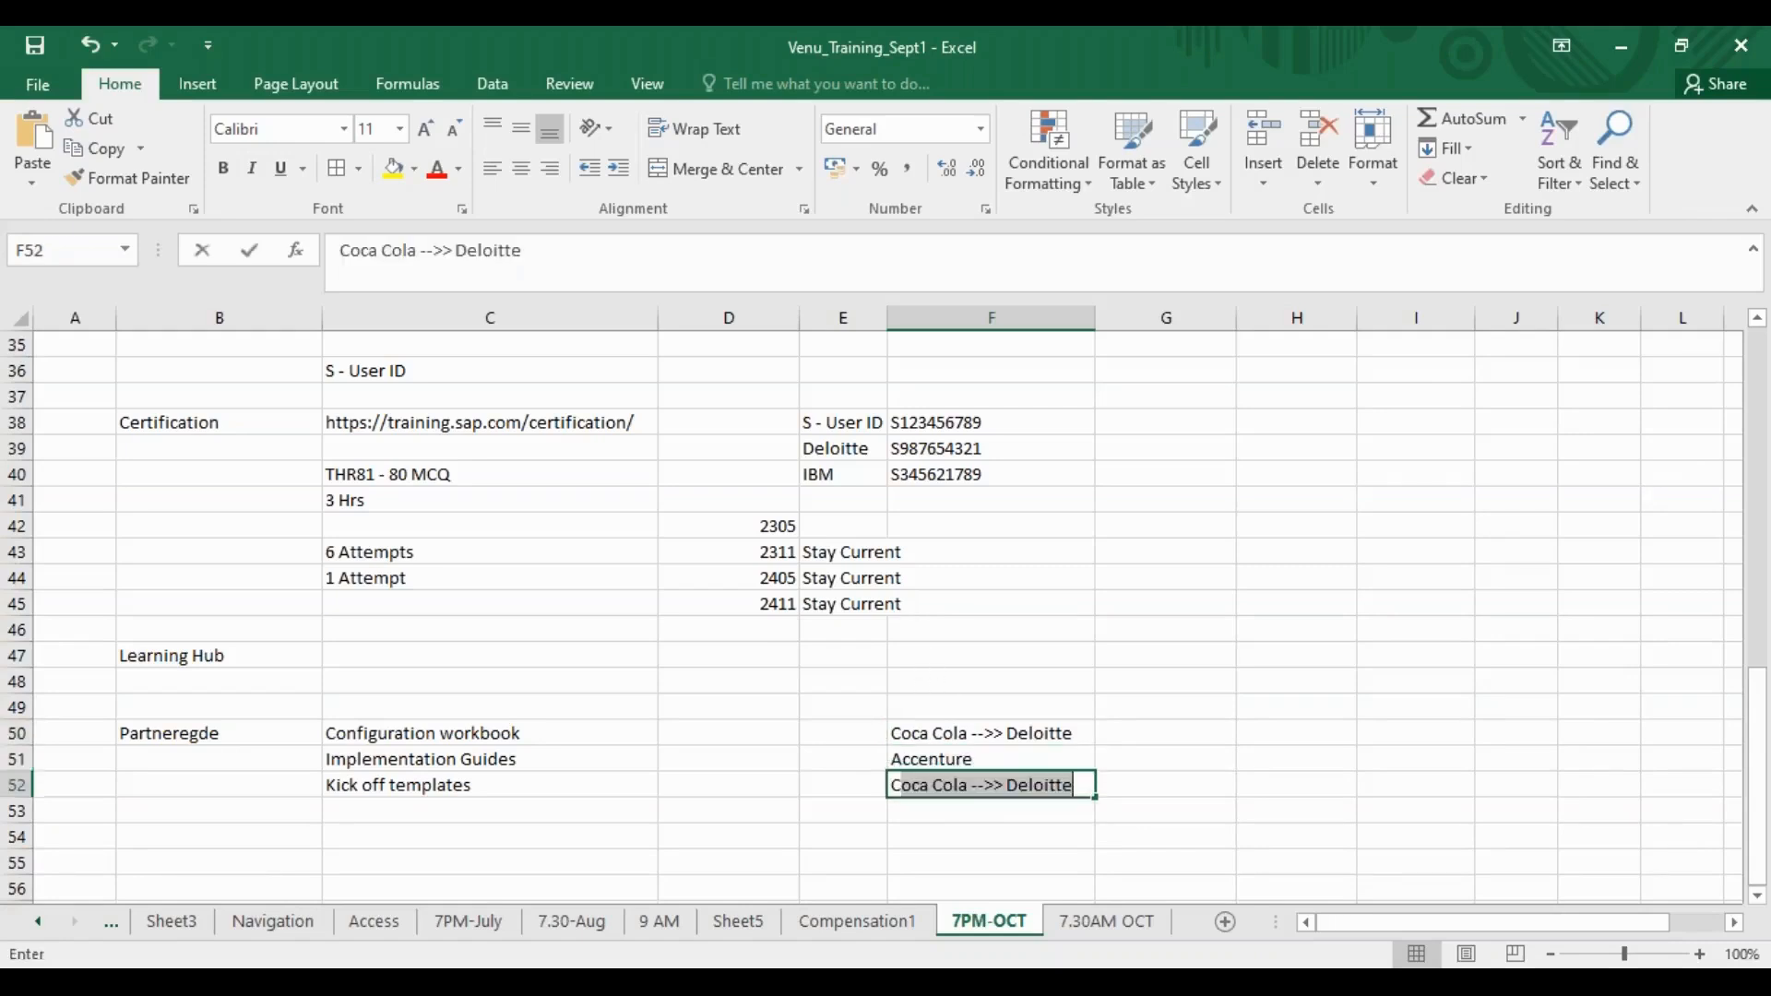
pyautogui.write('nizant')
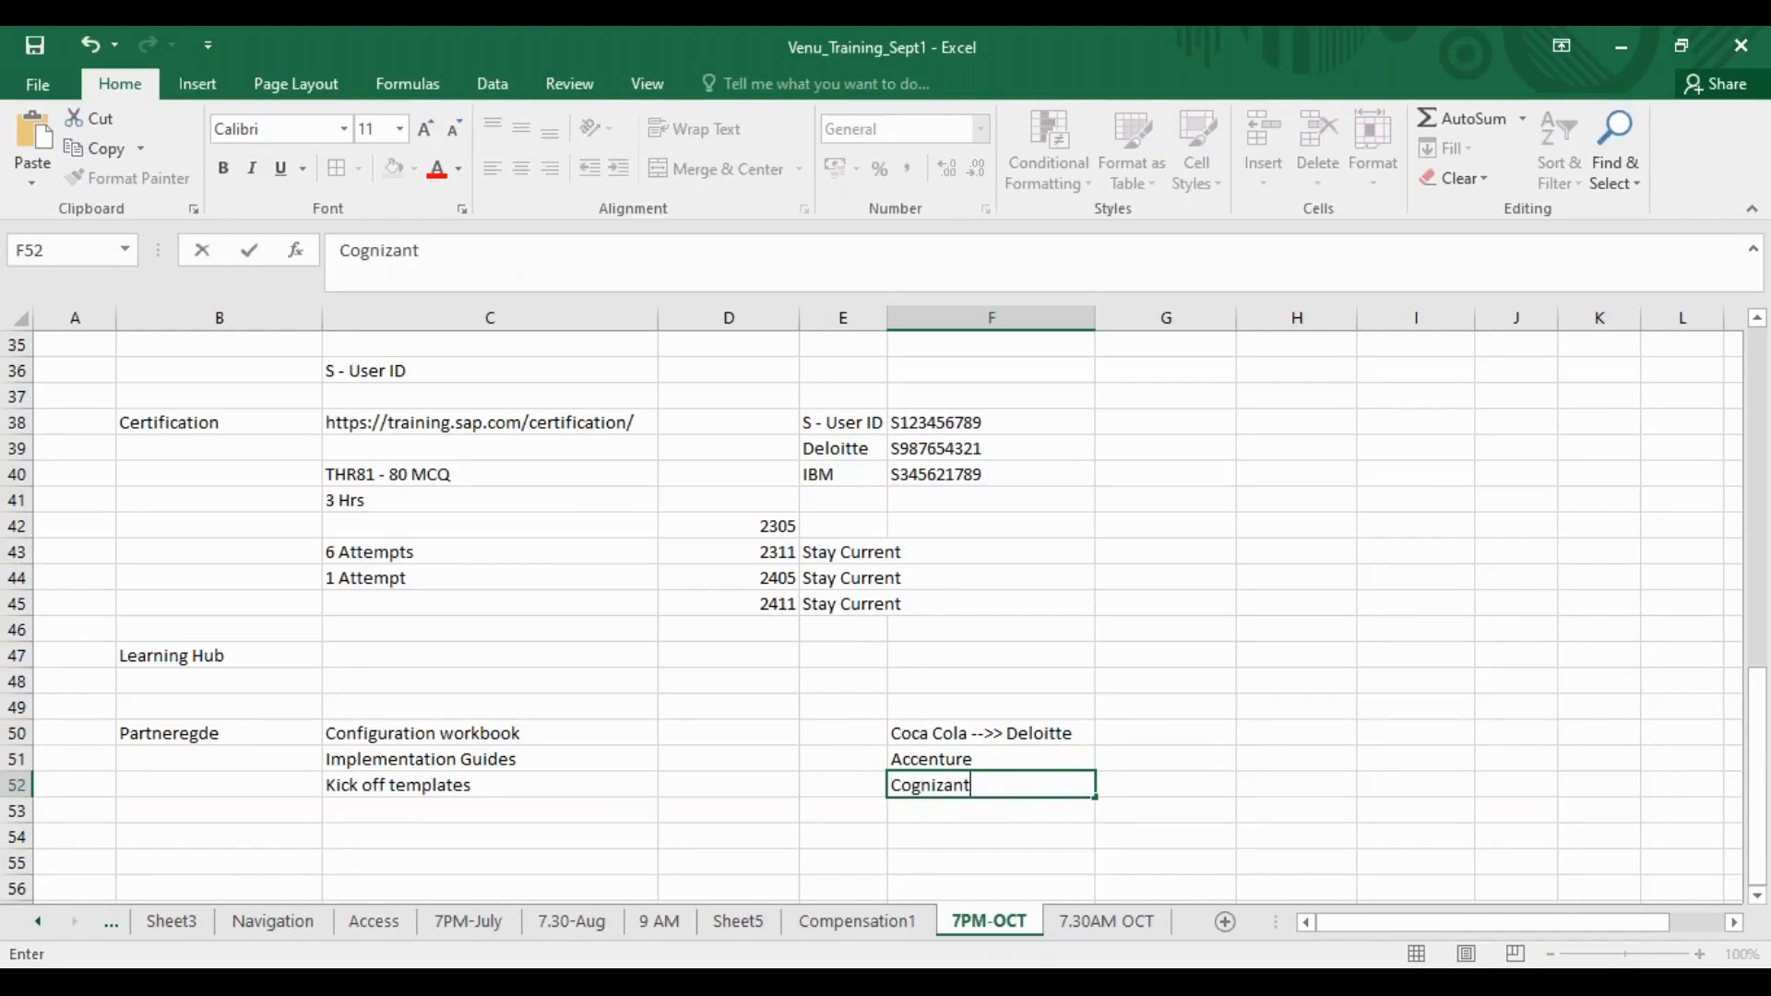
pyautogui.hotkey('alt', 'Tab')
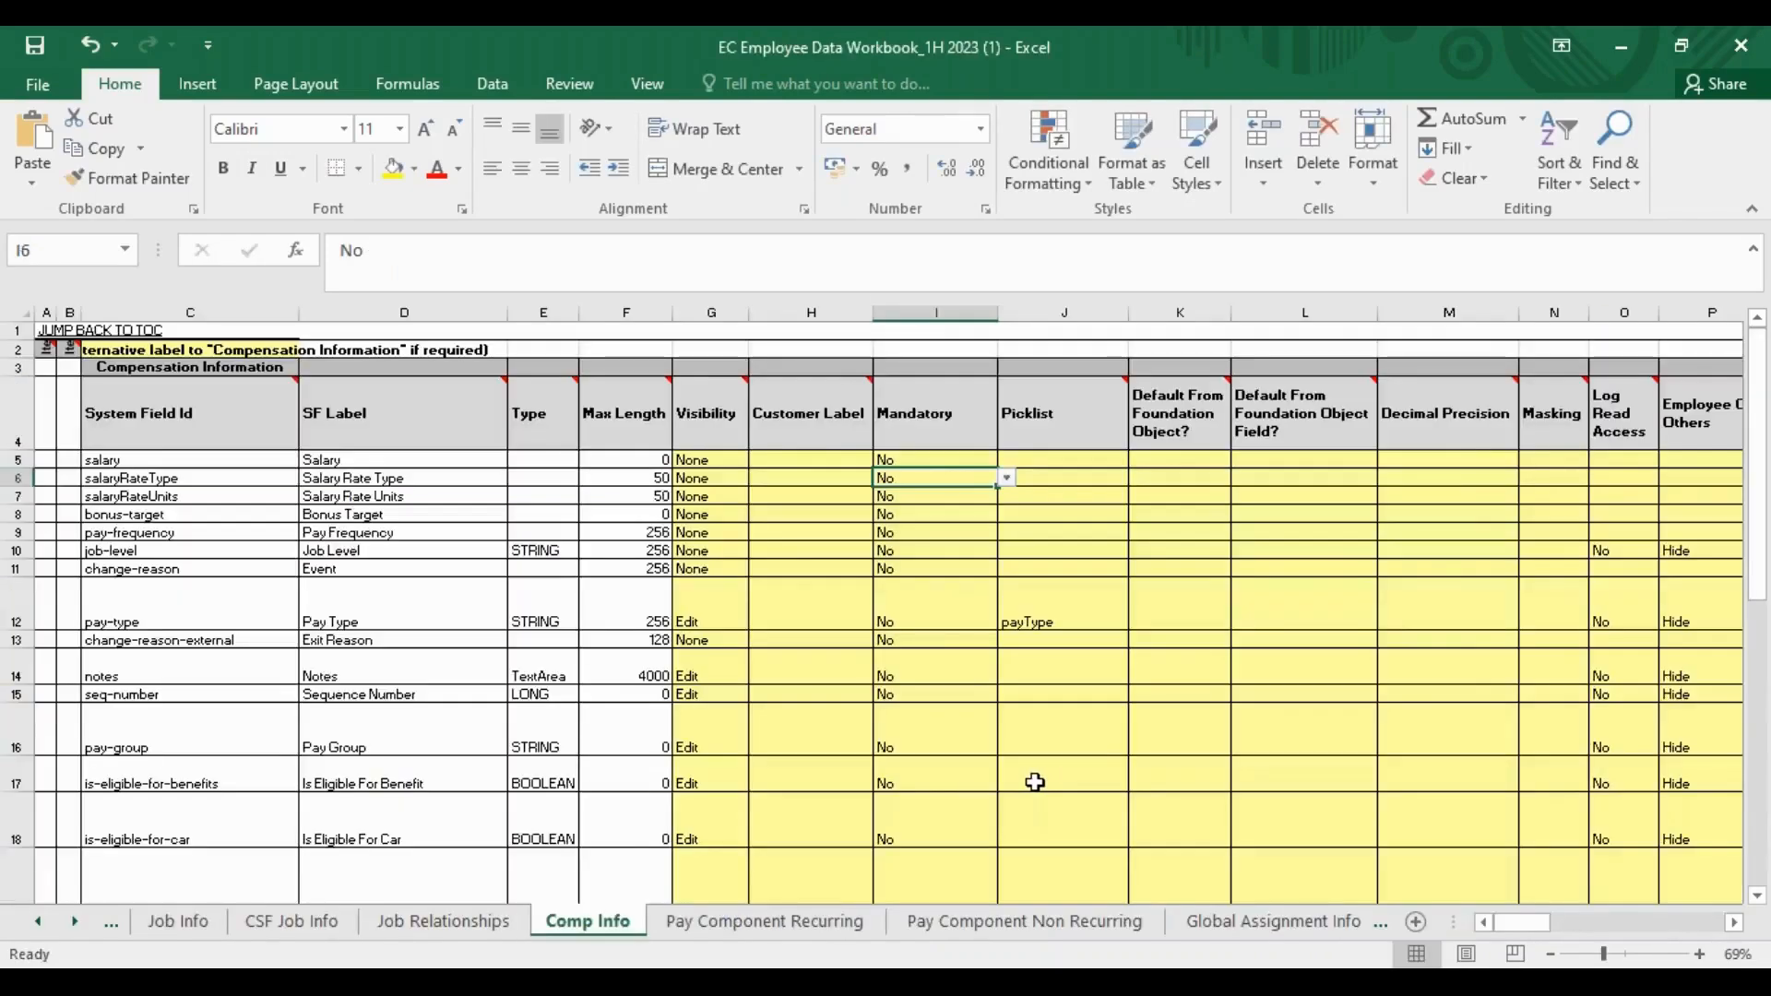
pyautogui.hotkey('alt', 'Tab')
# Clear the customer and partner company examples from cells F50 to F52.
pyautogui.moveTo(975, 757); pyautogui.dragTo(996, 790)
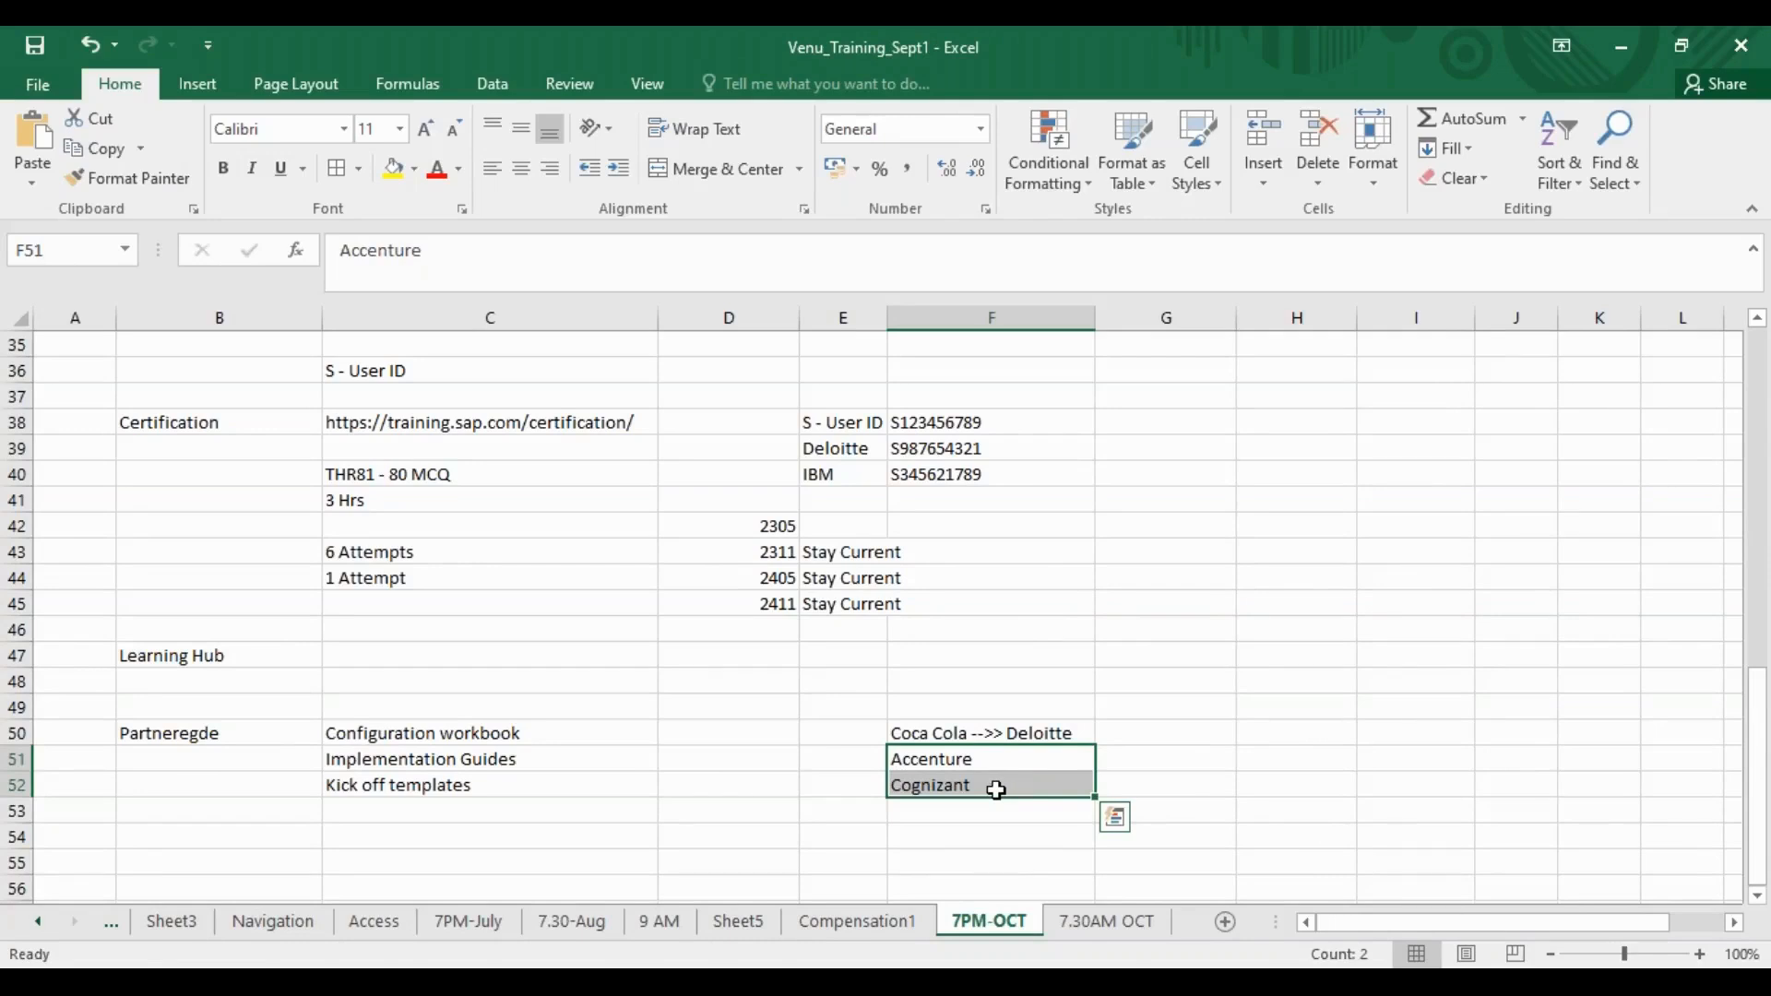
pyautogui.click(754, 759)
pyautogui.moveTo(964, 738); pyautogui.dragTo(951, 780)
pyautogui.press('Delete')
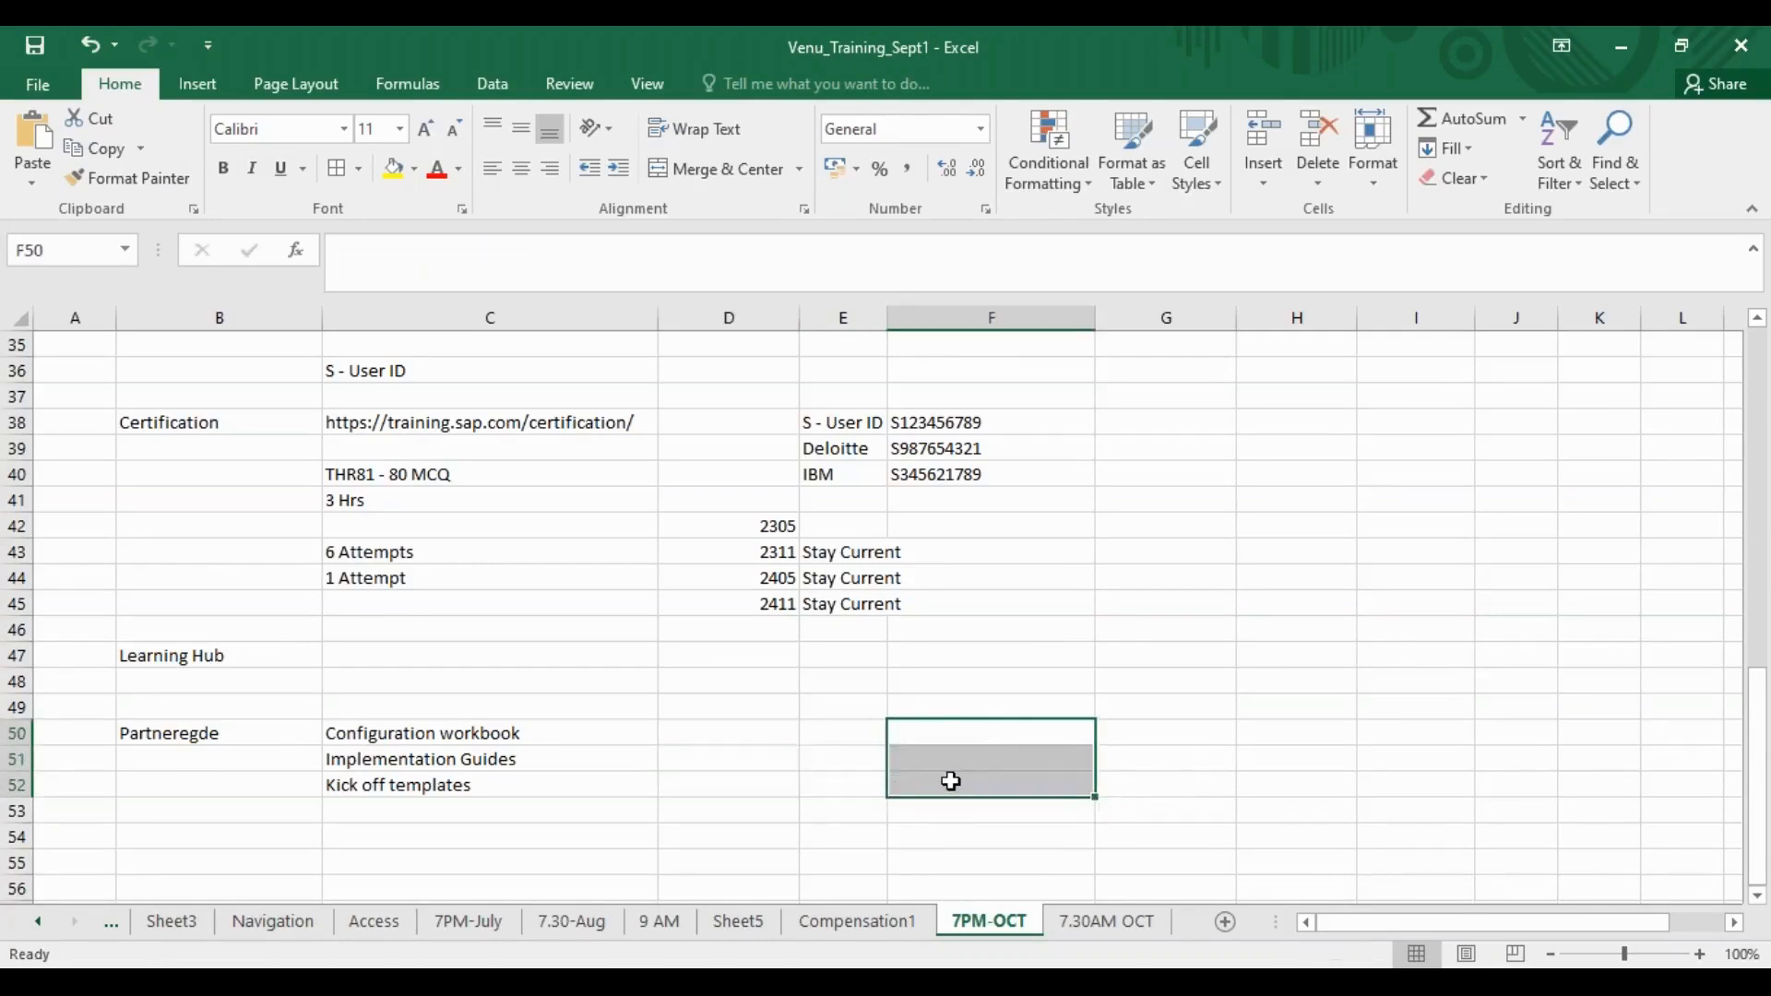
# Beside Configuration workbook, enter "Employee Data" in cell D50 and "Foundation Data" in cell E50.
pyautogui.click(739, 733)
pyautogui.write('Emp')
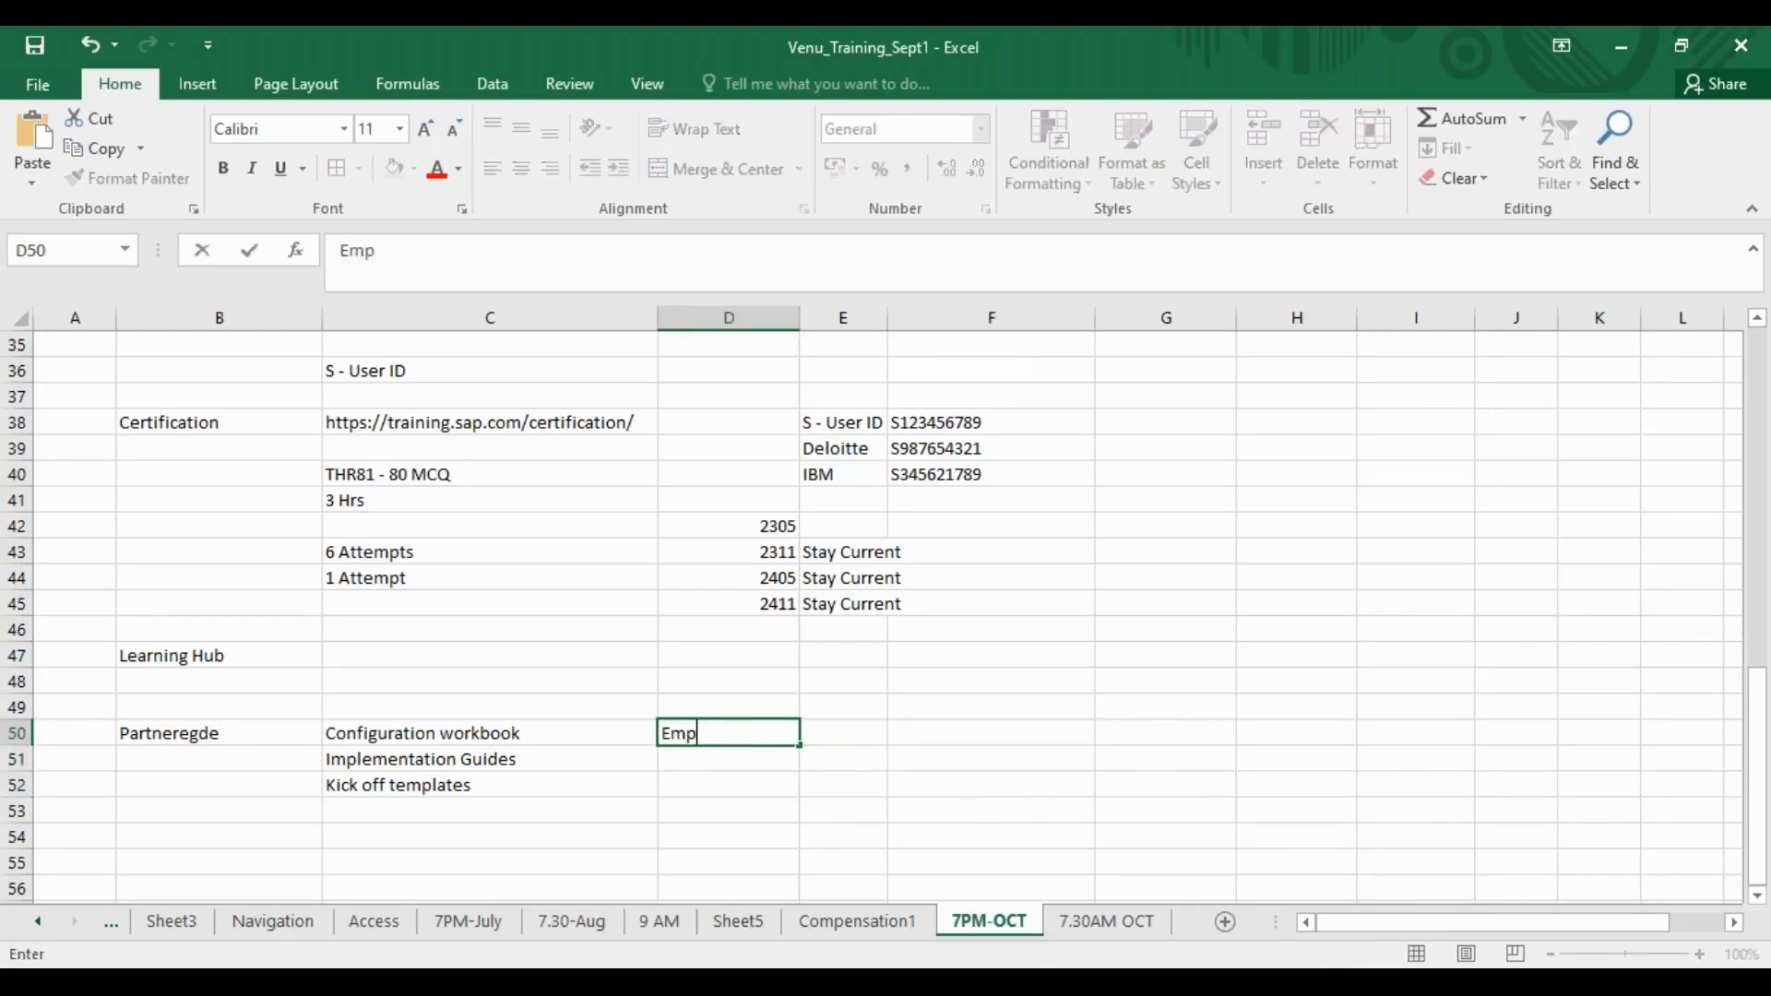
pyautogui.write('loyee Data')
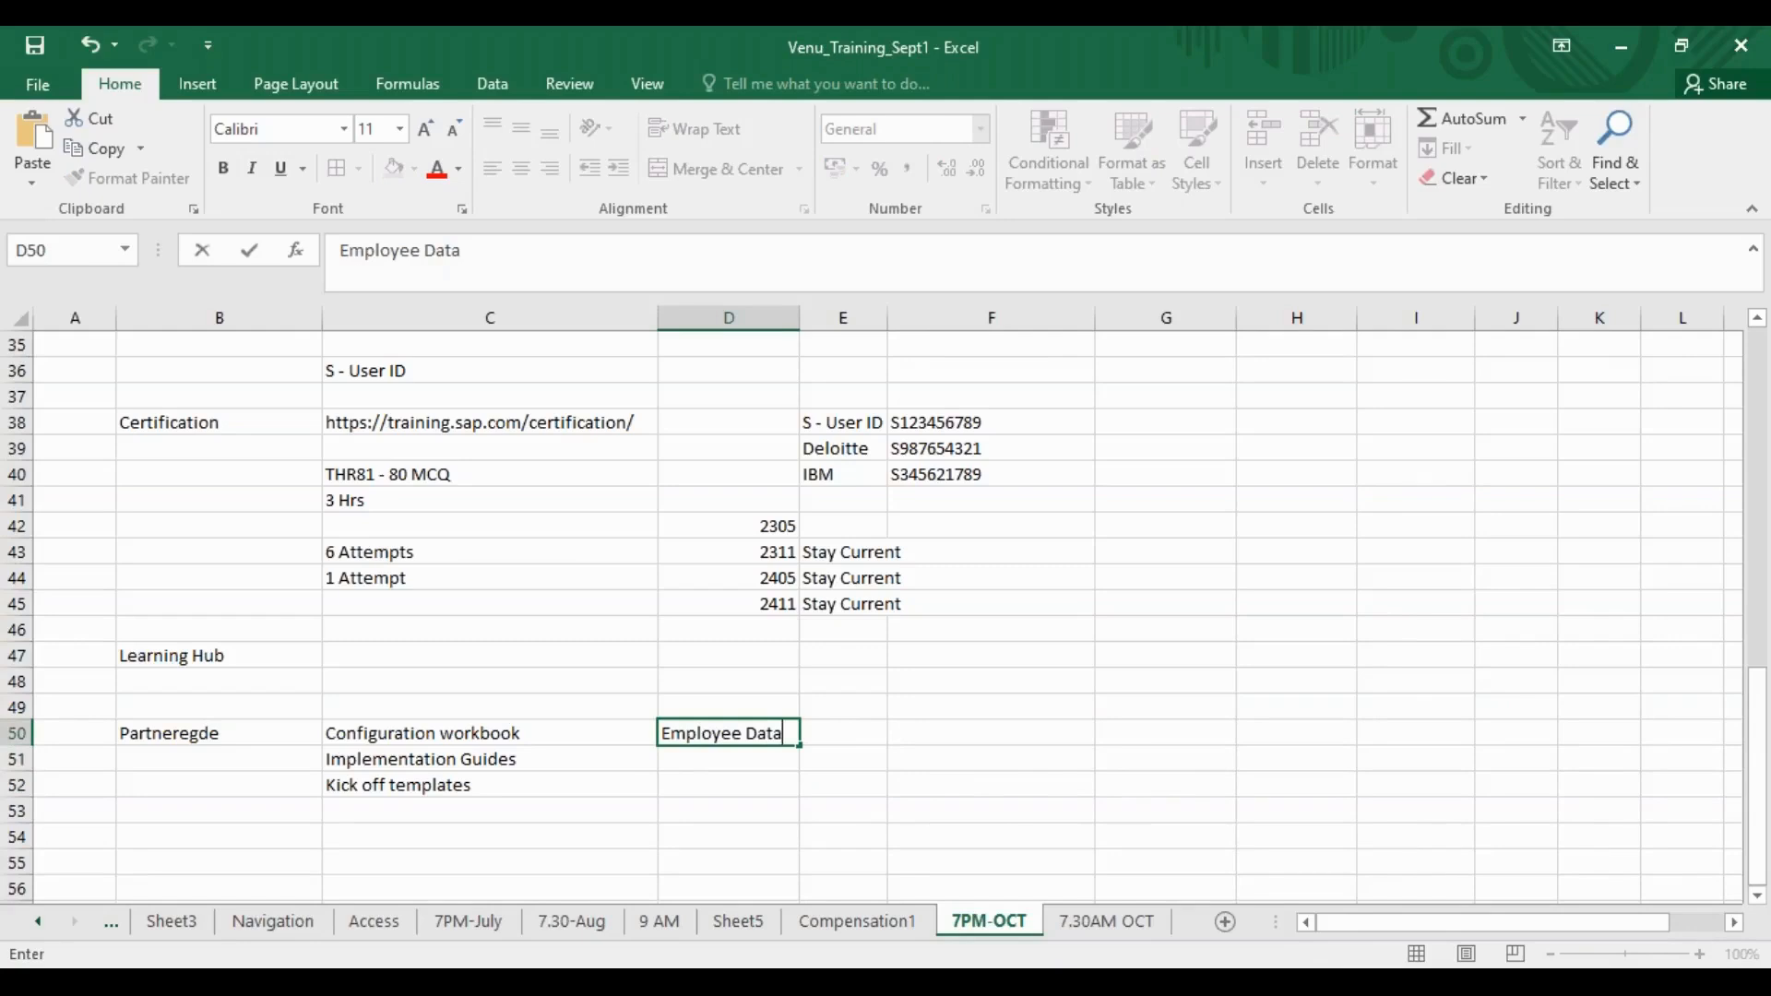
pyautogui.press('Tab')
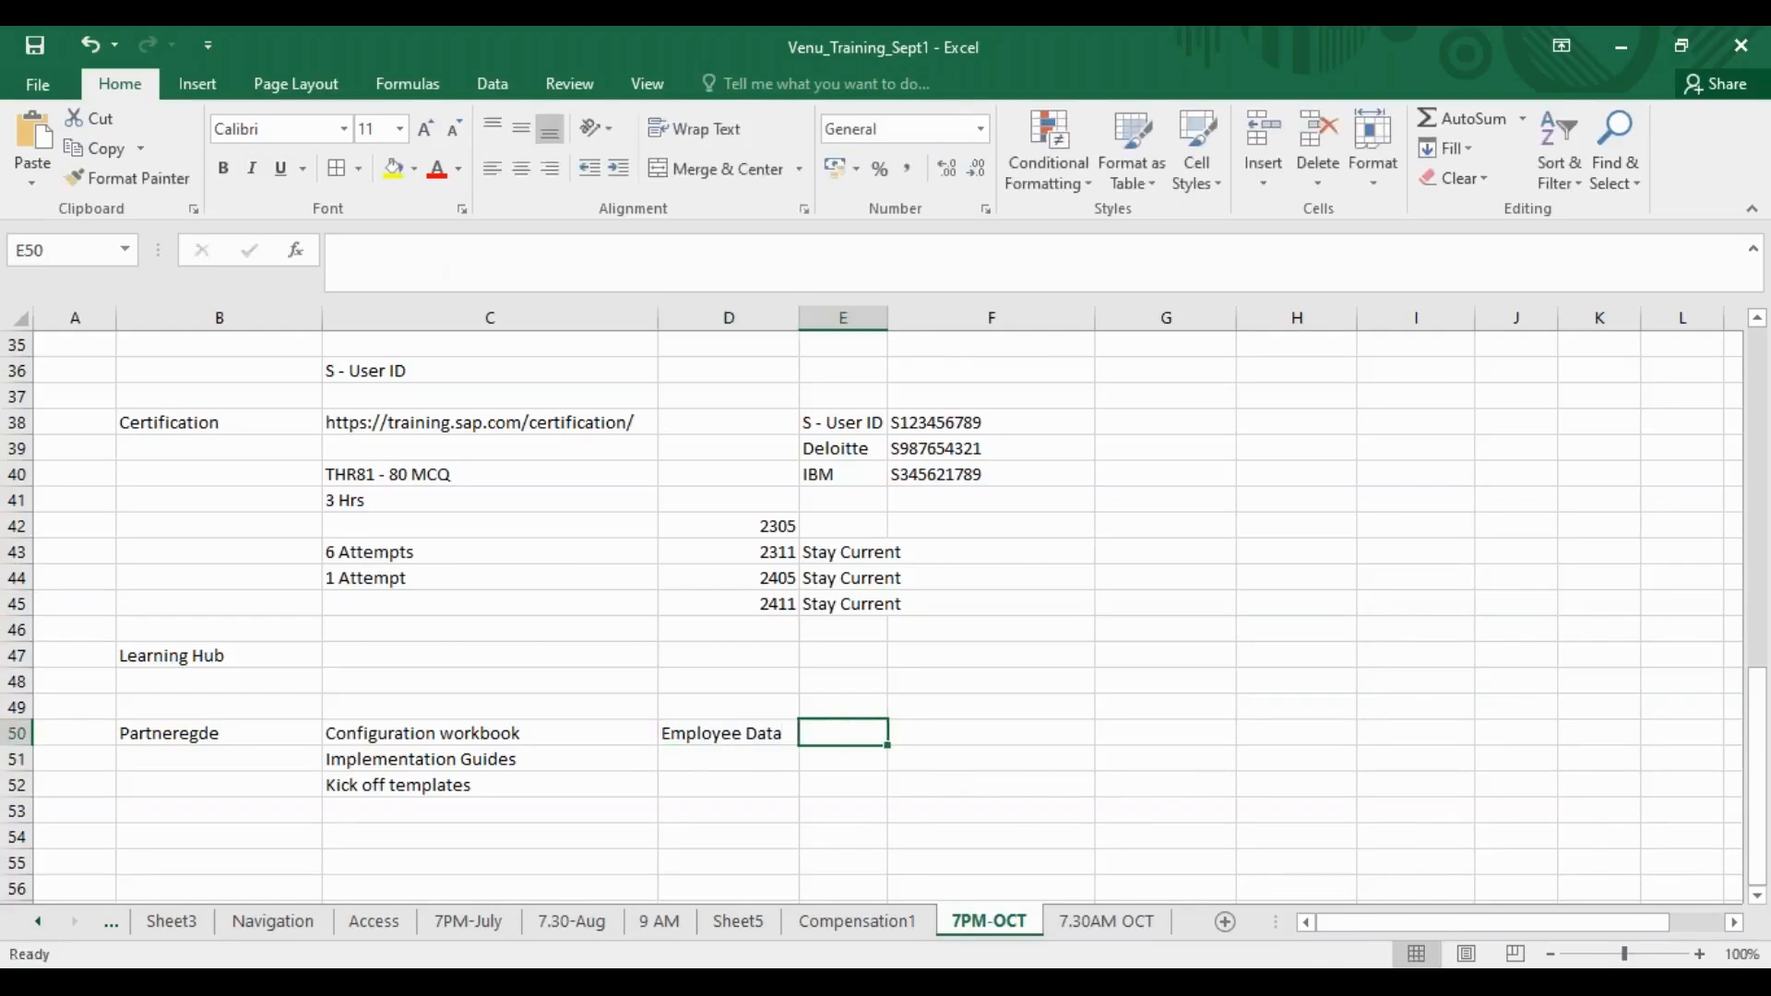
pyautogui.write('Founda')
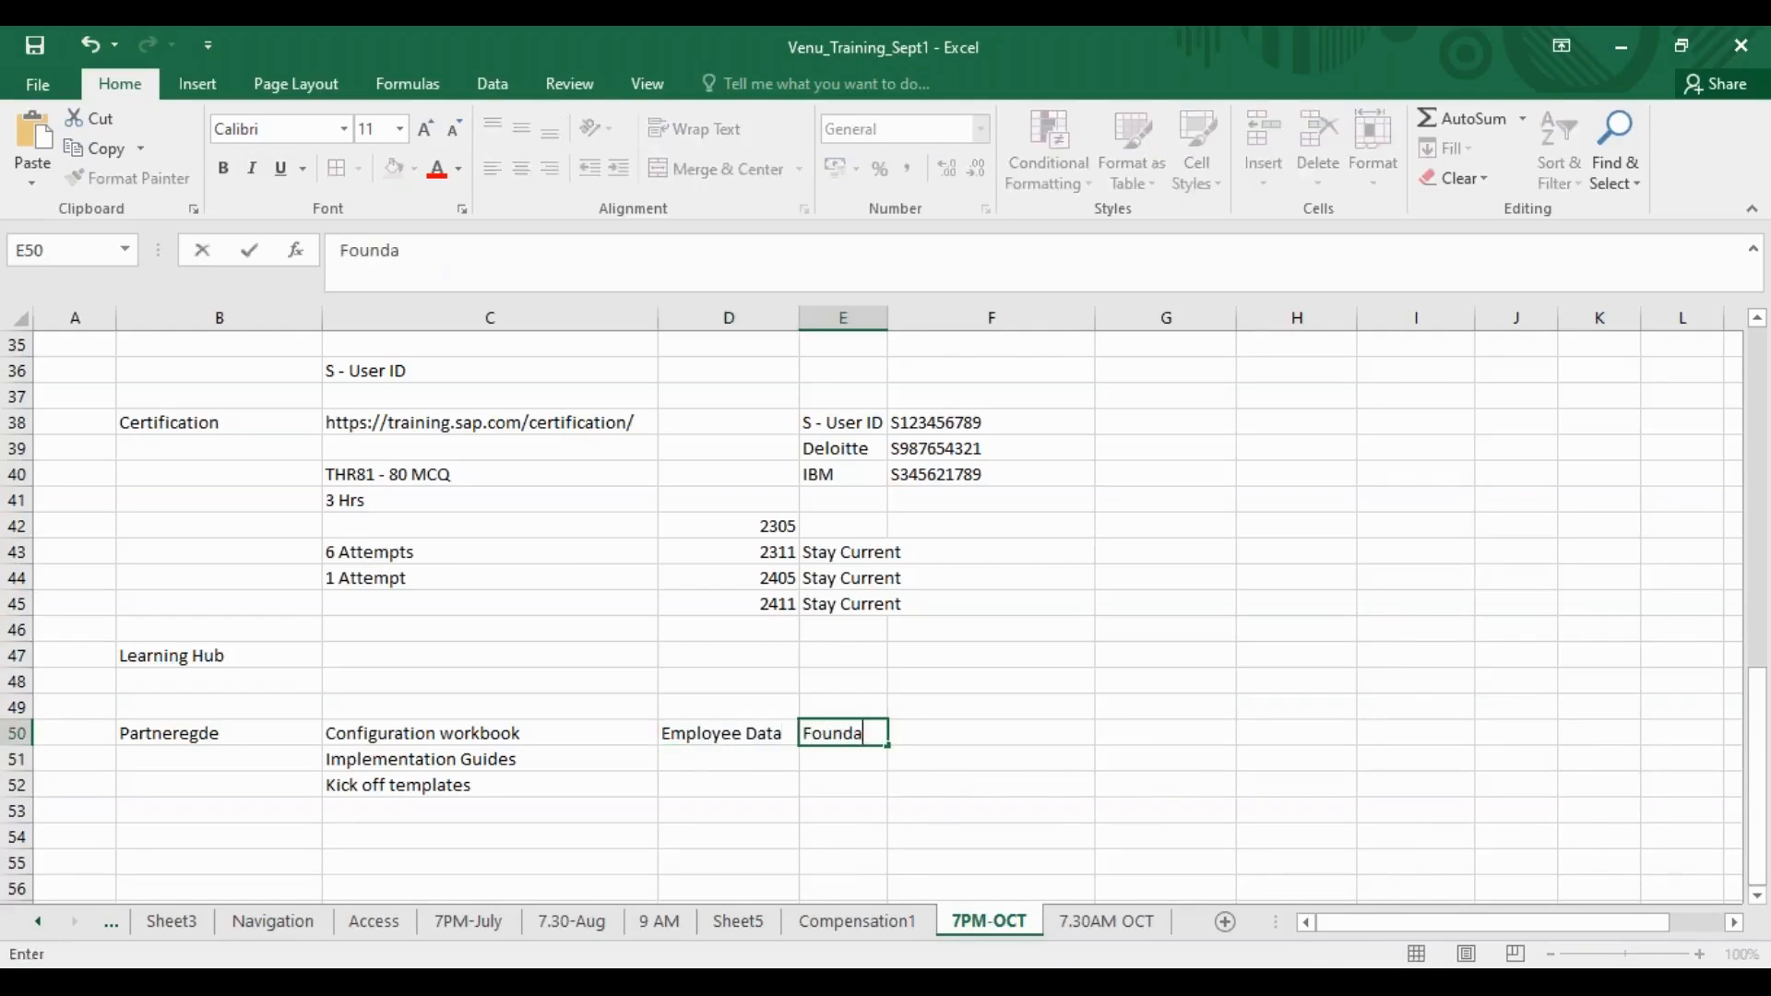
pyautogui.write('tion Data')
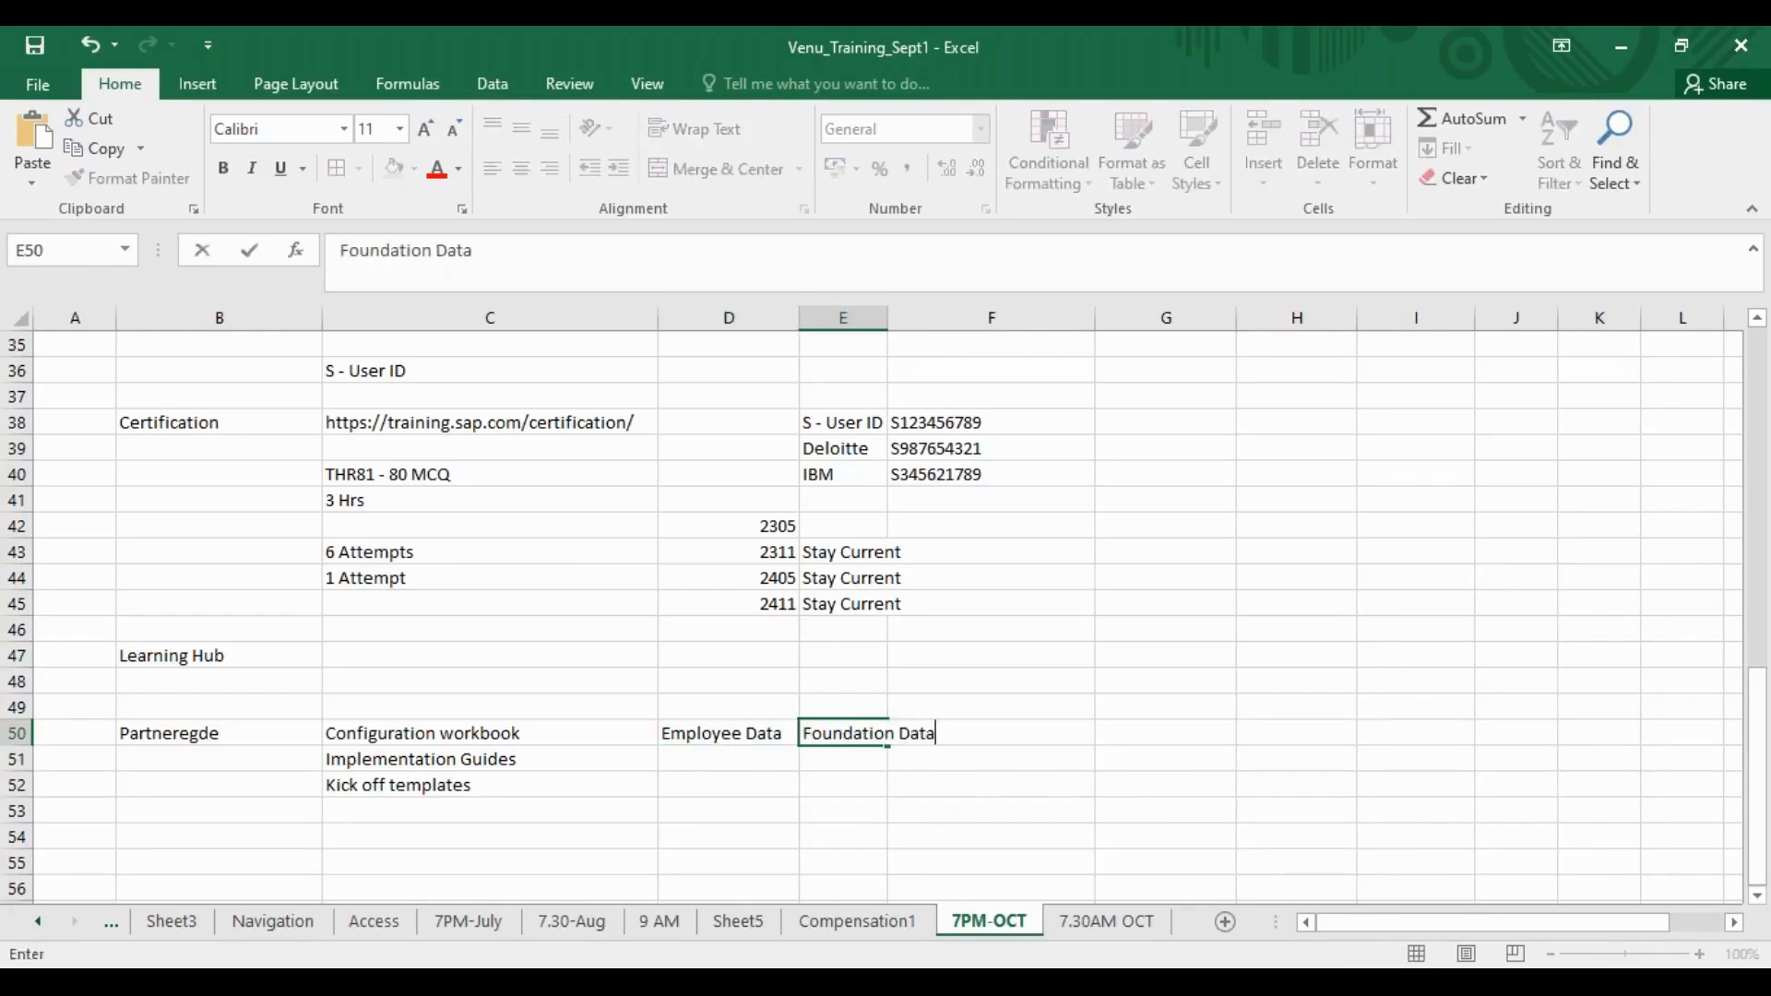
# Switch to File Explorer and open EC Foundation Object Workbook 1H 2023 from the Downloads folder.
pyautogui.hotkey('alt', 'Tab')
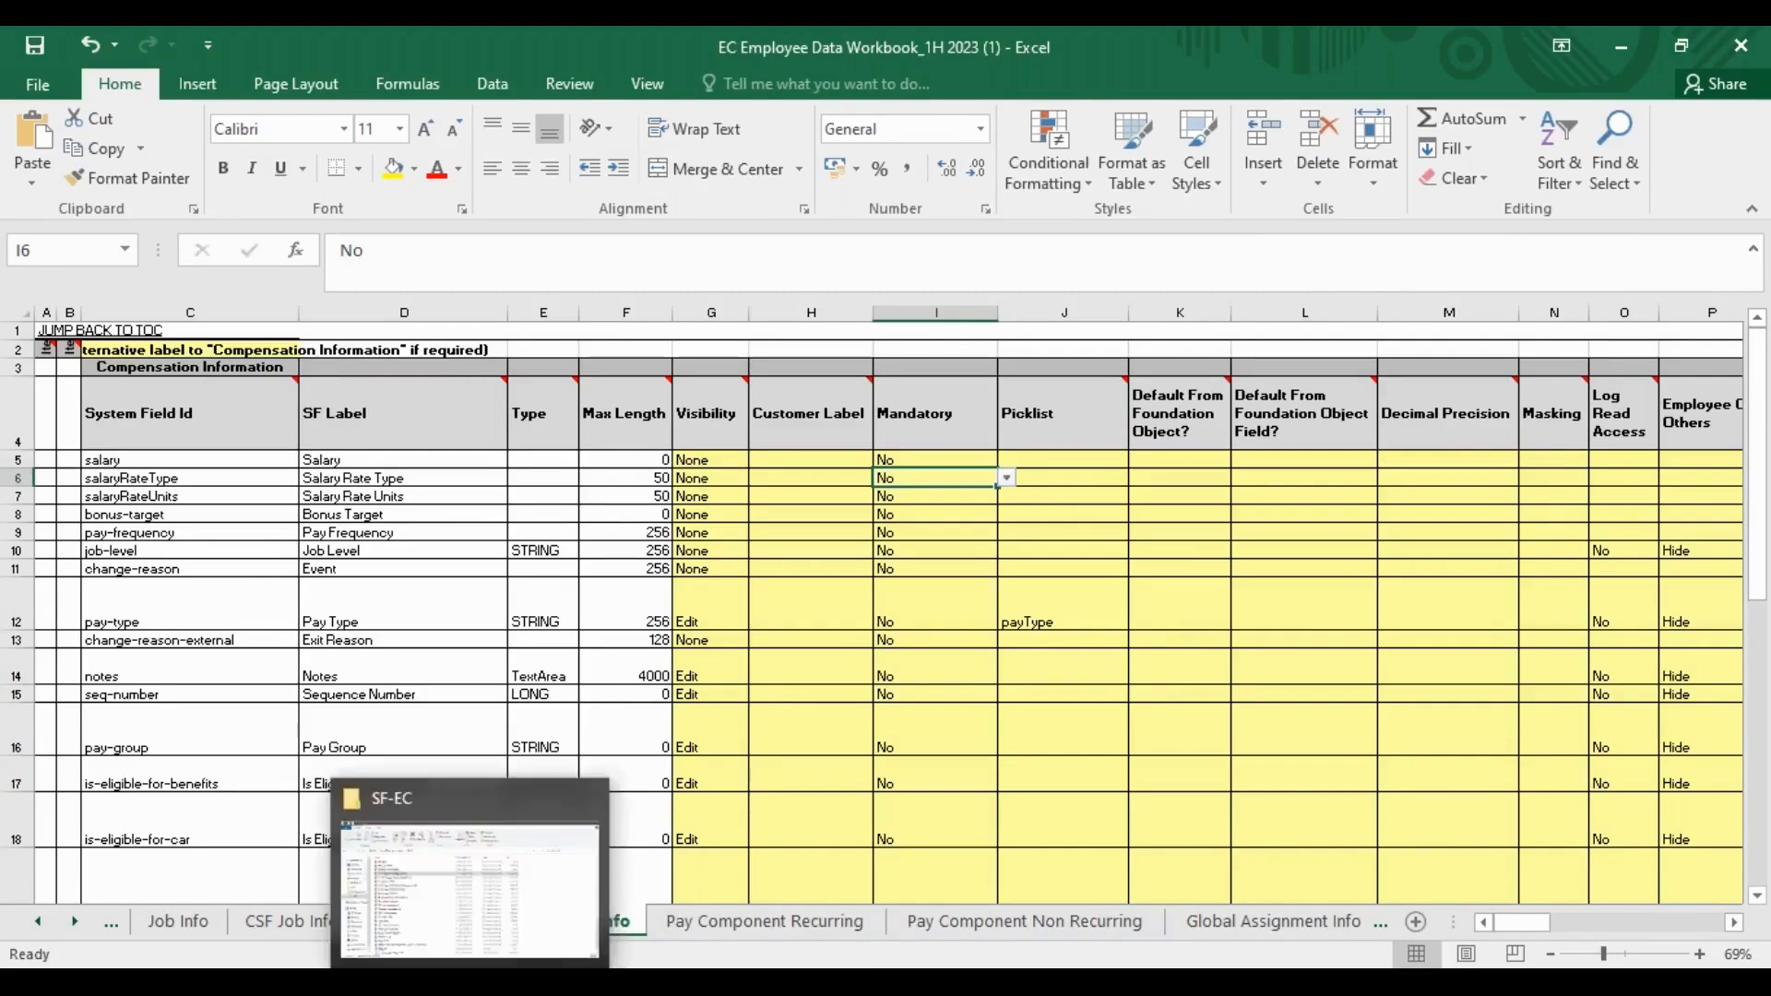
pyautogui.click(429, 900)
pyautogui.click(106, 358)
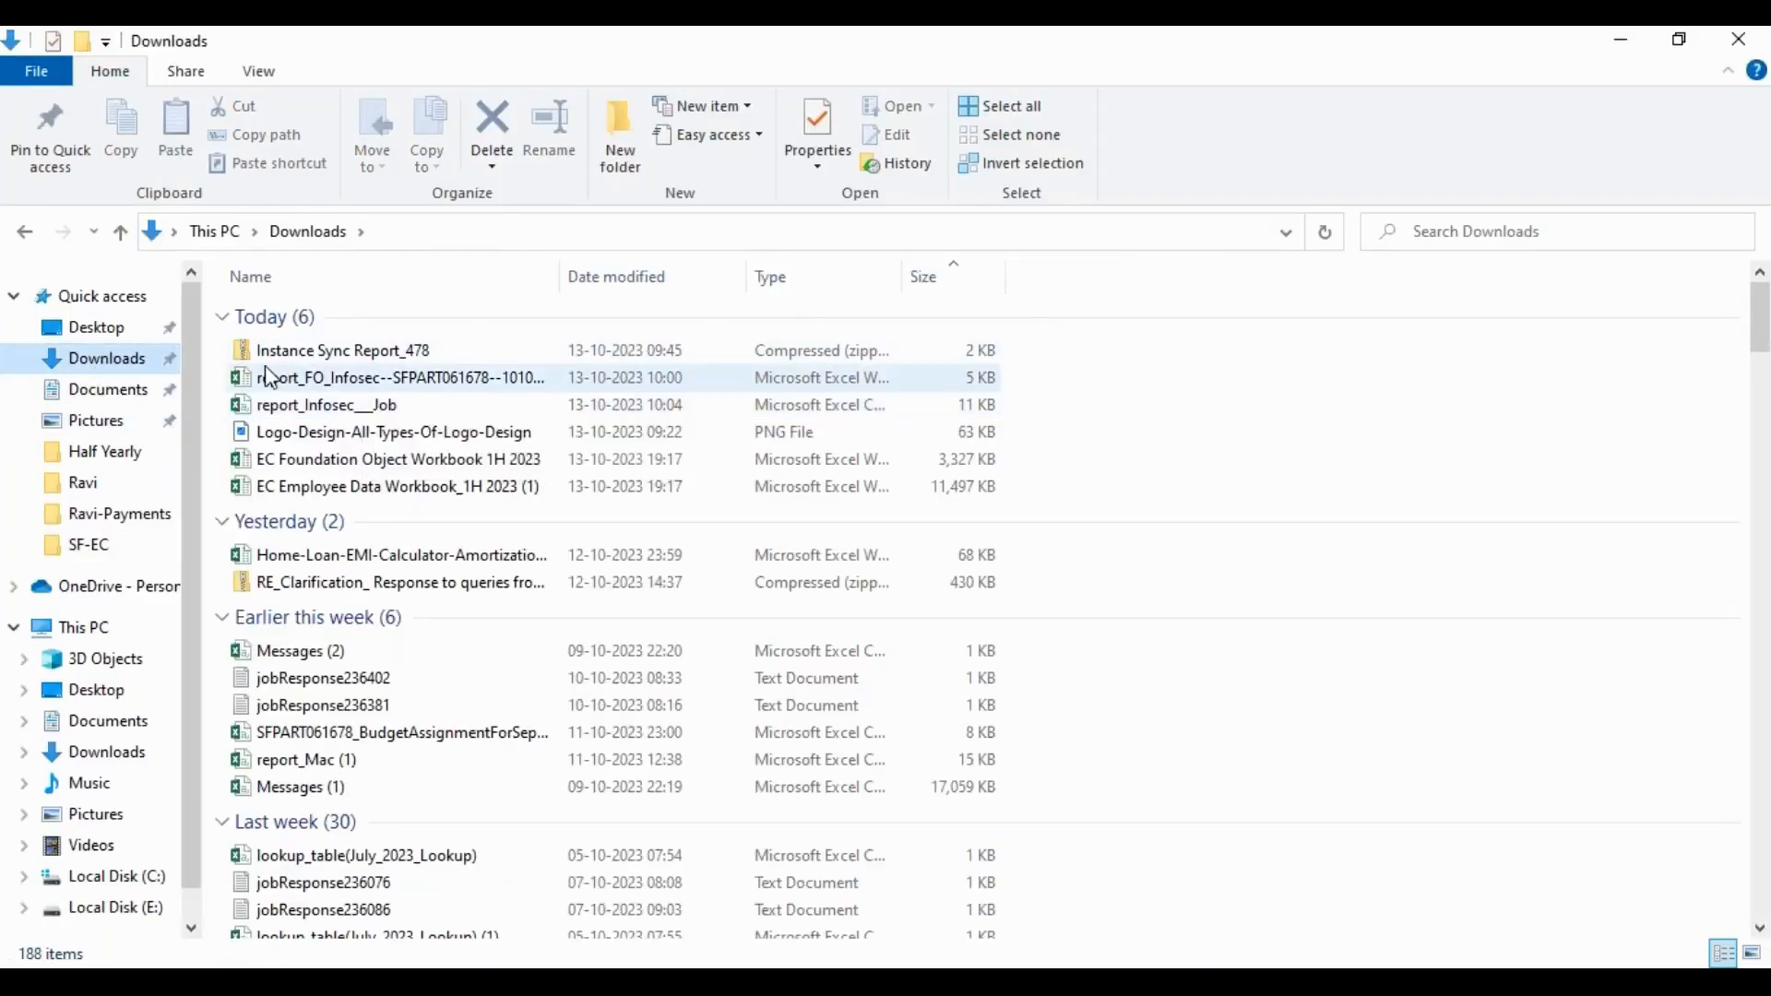
pyautogui.click(101, 332)
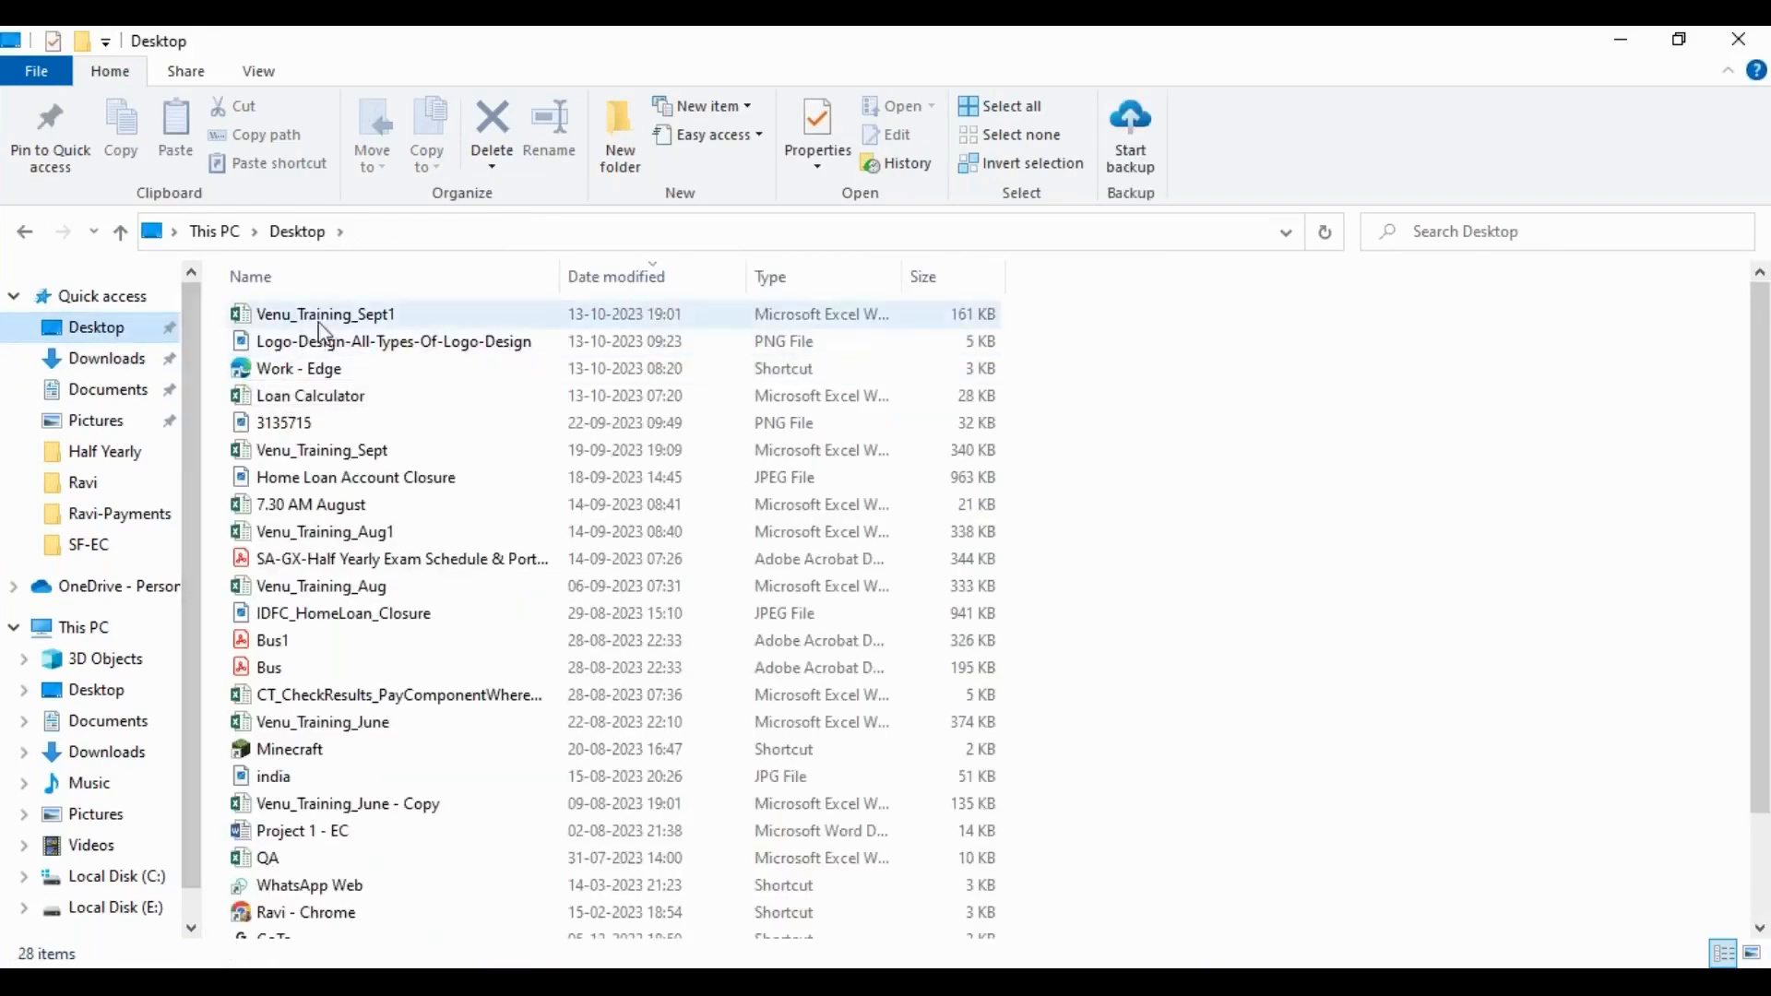
pyautogui.click(101, 356)
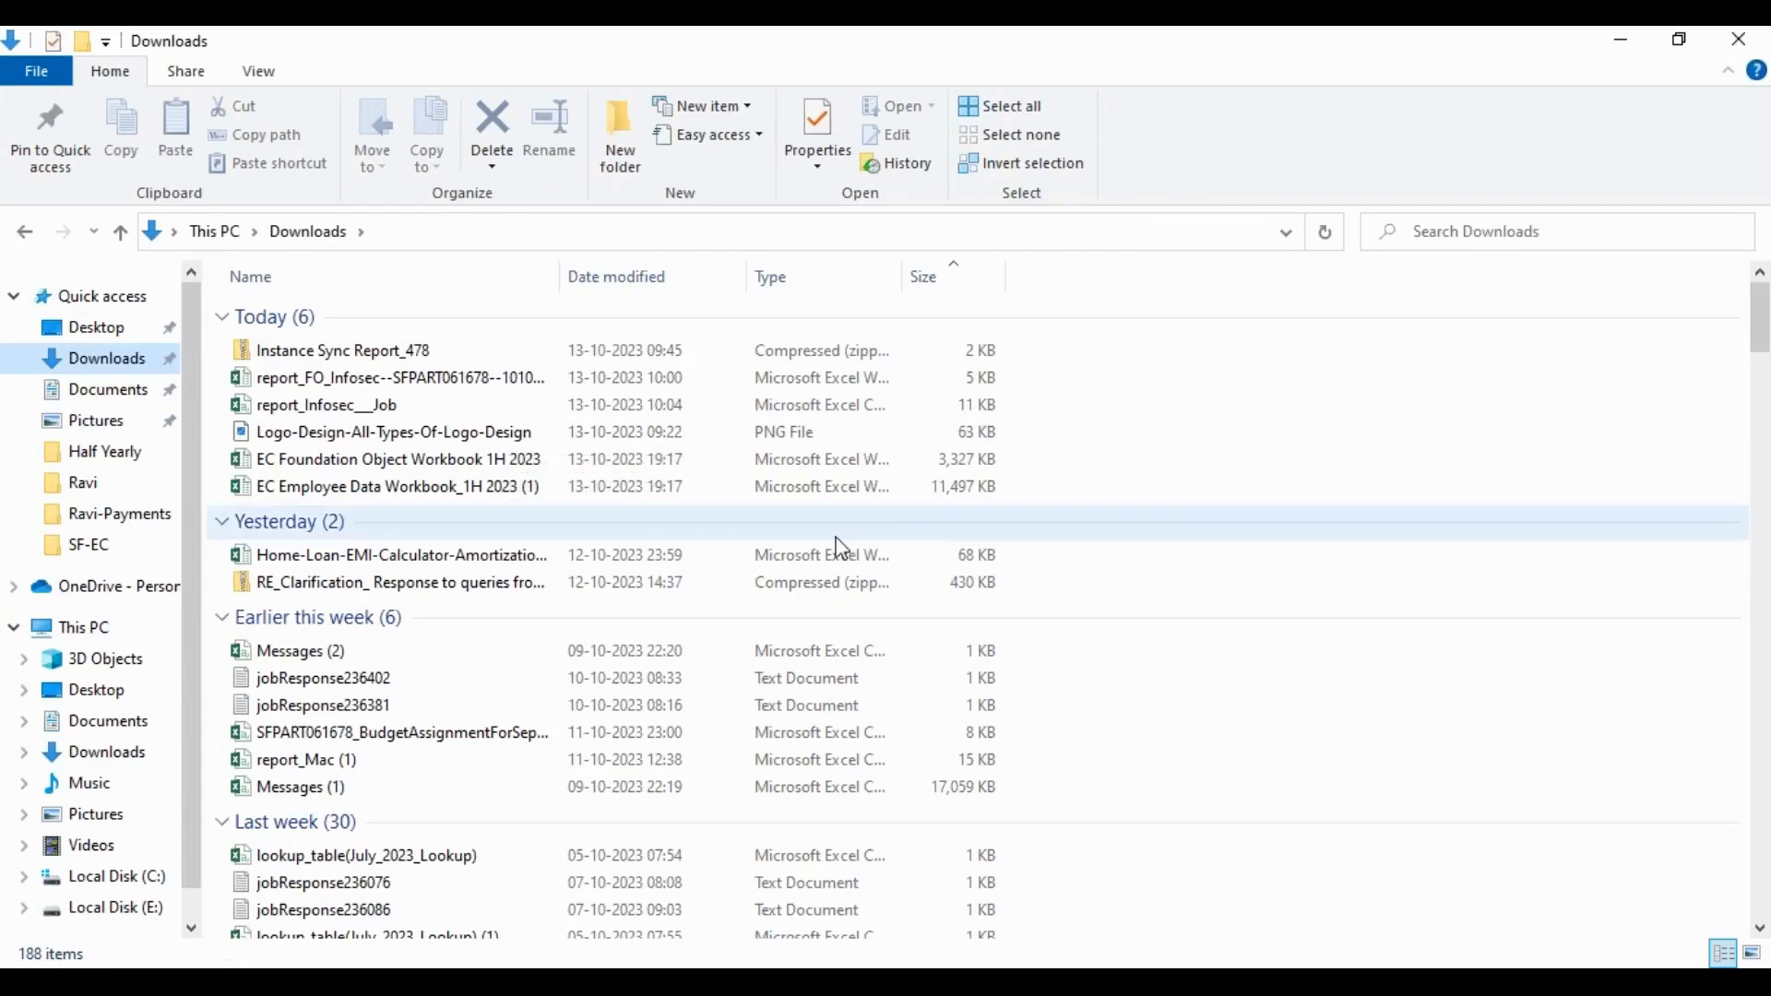
pyautogui.doubleClick(449, 479)
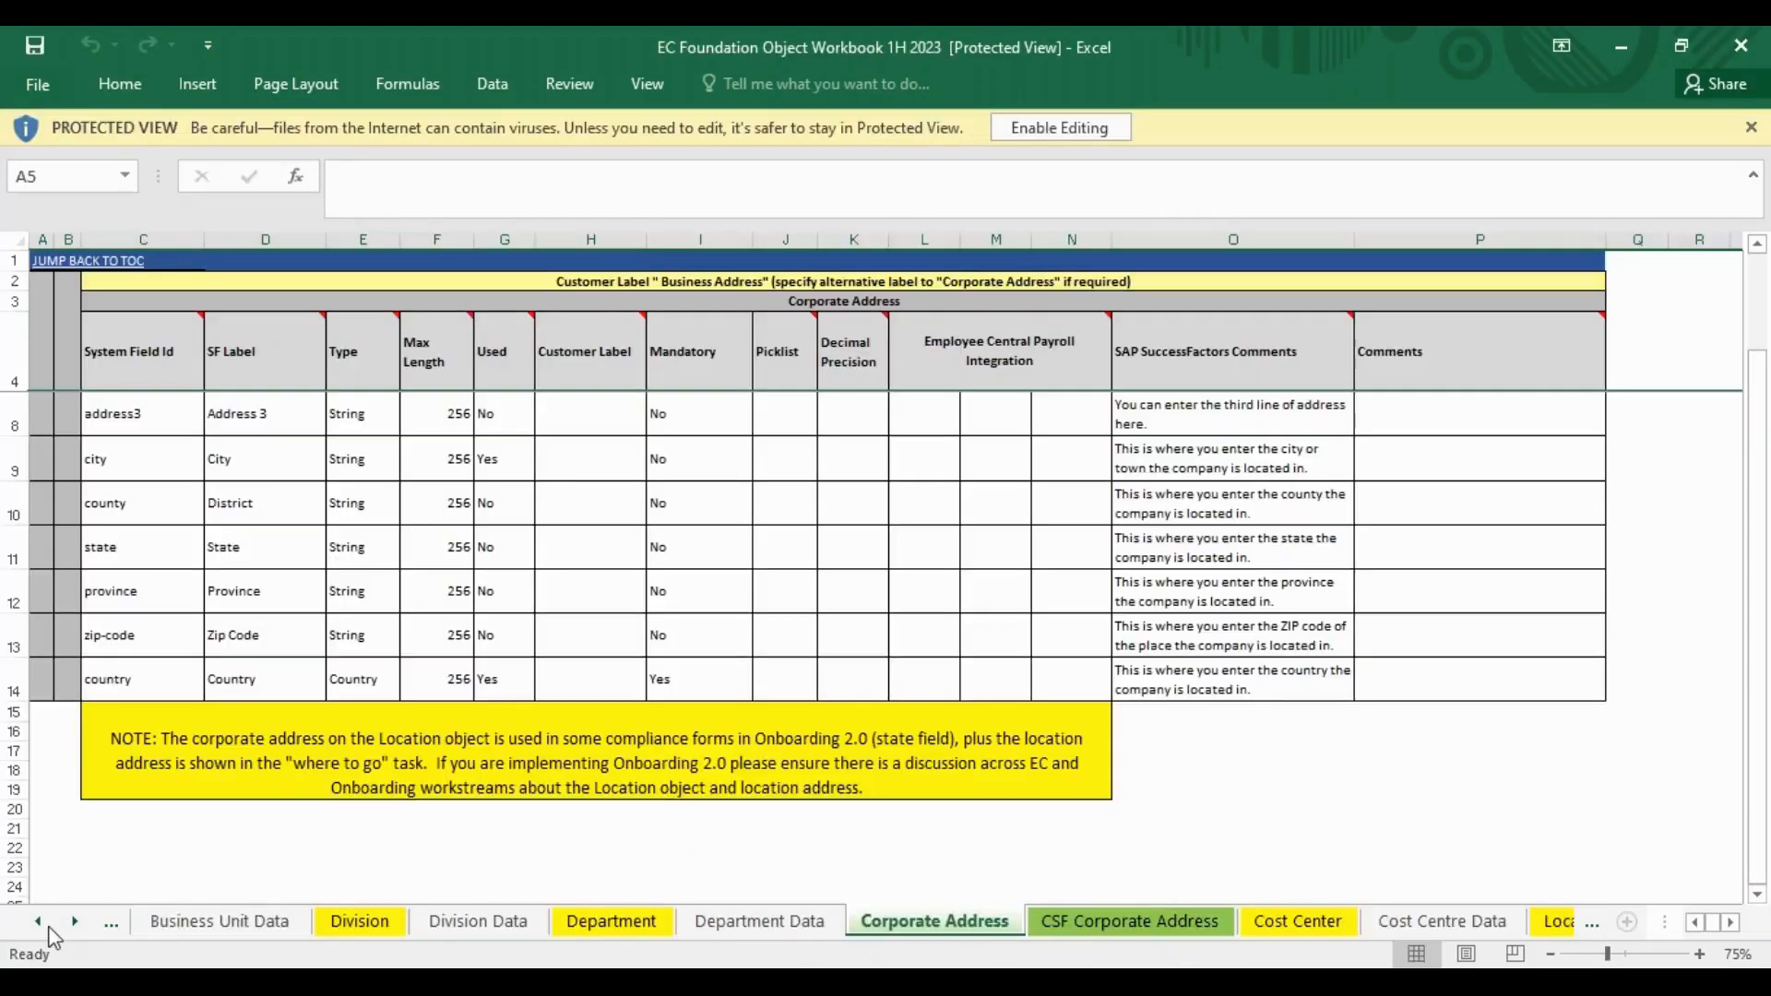
# Show the Legal Entity sheet of the Foundation Object Workbook.
pyautogui.click(37, 923)
pyautogui.click(37, 922)
pyautogui.click(37, 922)
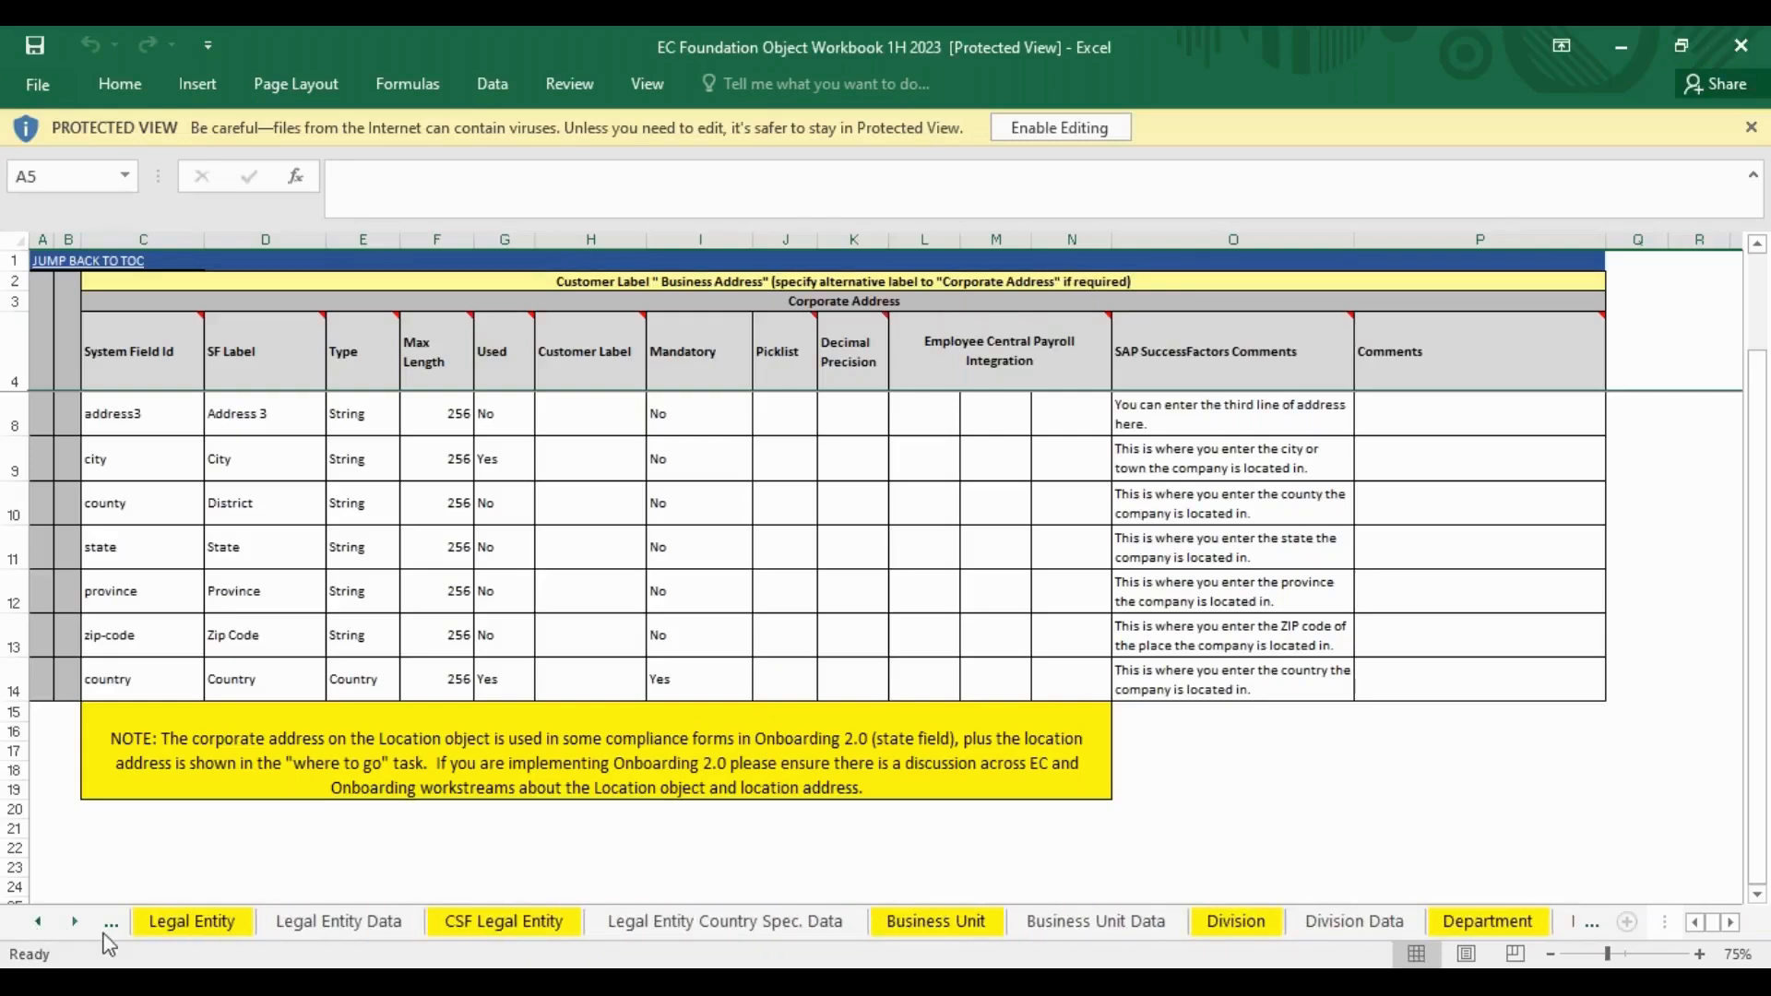
pyautogui.click(189, 925)
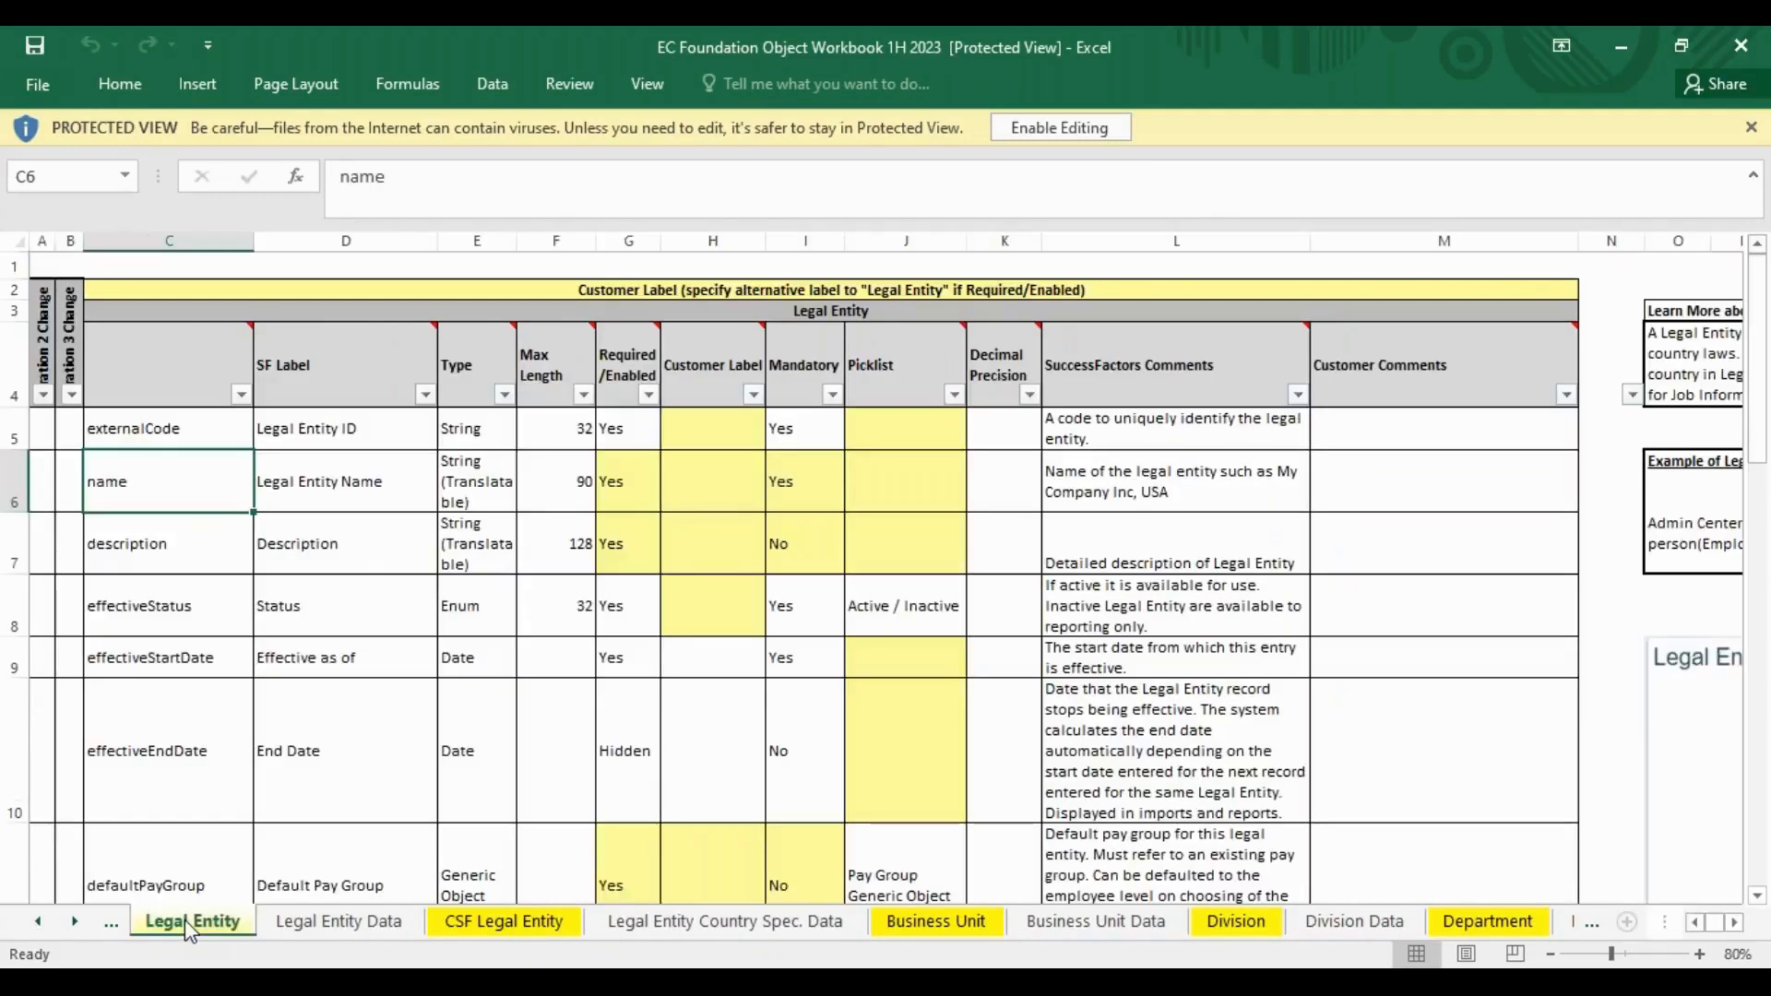
# Switch to SuccessFactors, search the actions for "man data" and open Manage Data, leaving the employee profile without saving.
pyautogui.hotkey('alt', 'Tab')
pyautogui.hotkey('alt', 'Tab')
pyautogui.hotkey('alt', 'Tab')
pyautogui.hotkey('alt', 'Tab')
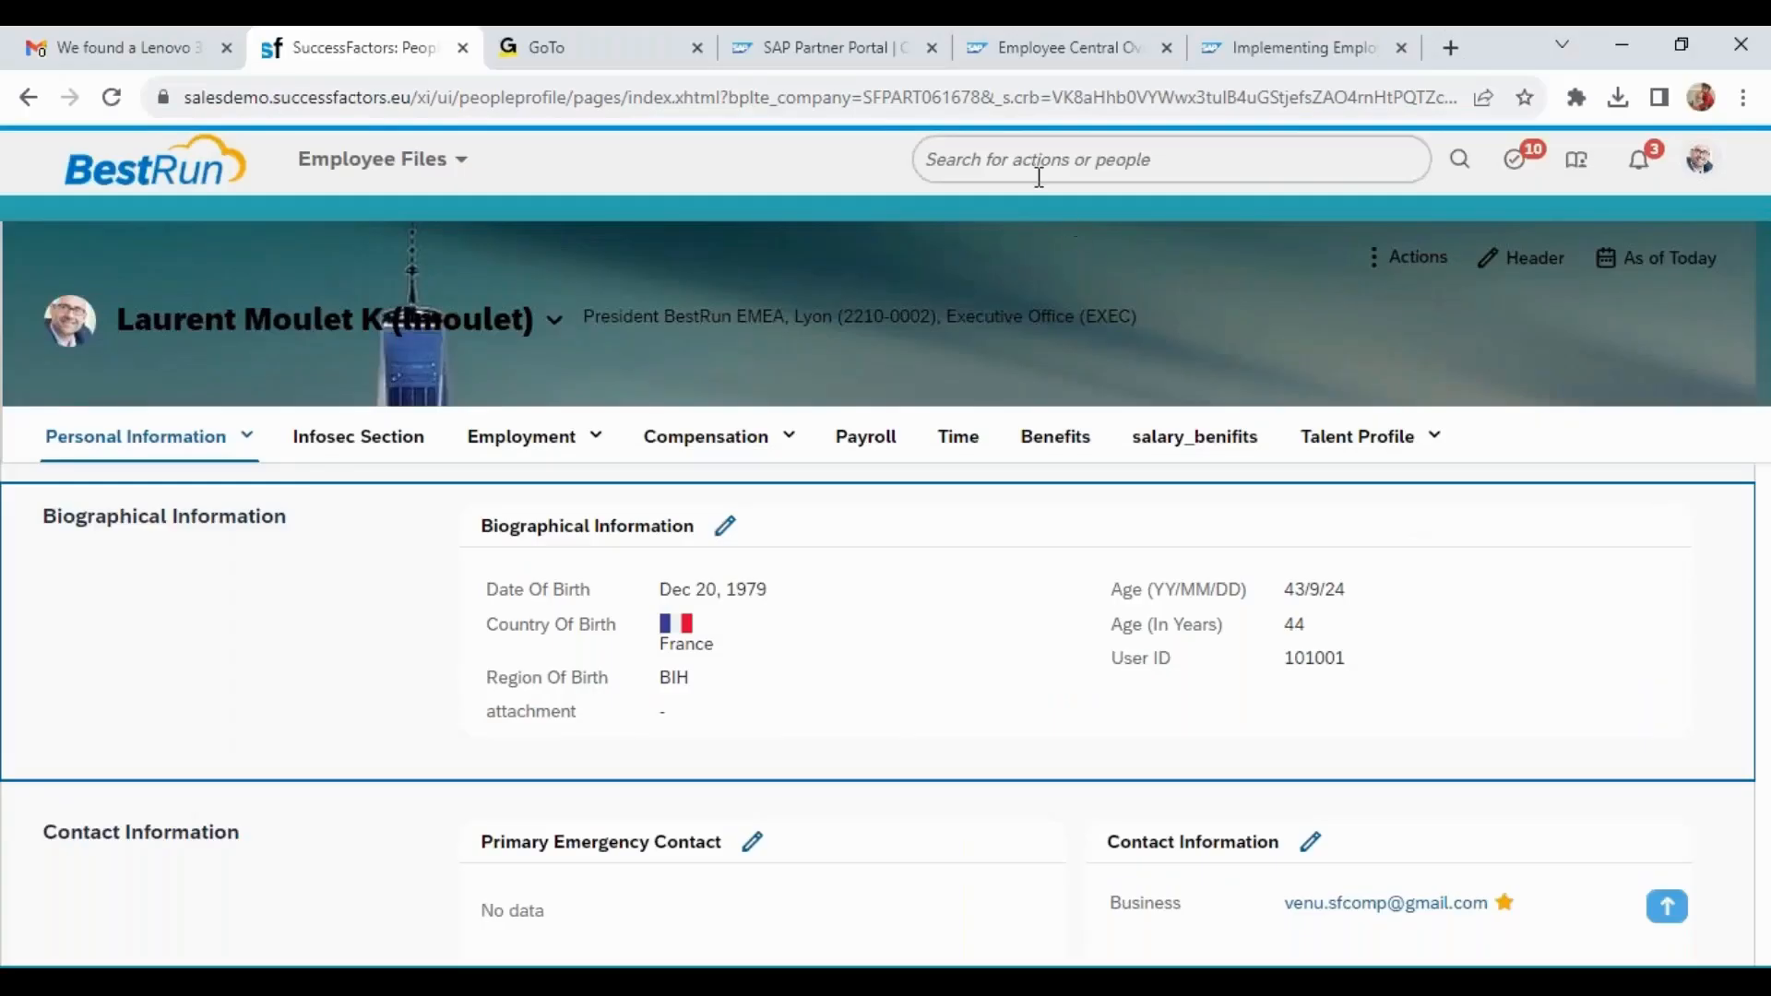
pyautogui.click(1038, 166)
pyautogui.write('man da')
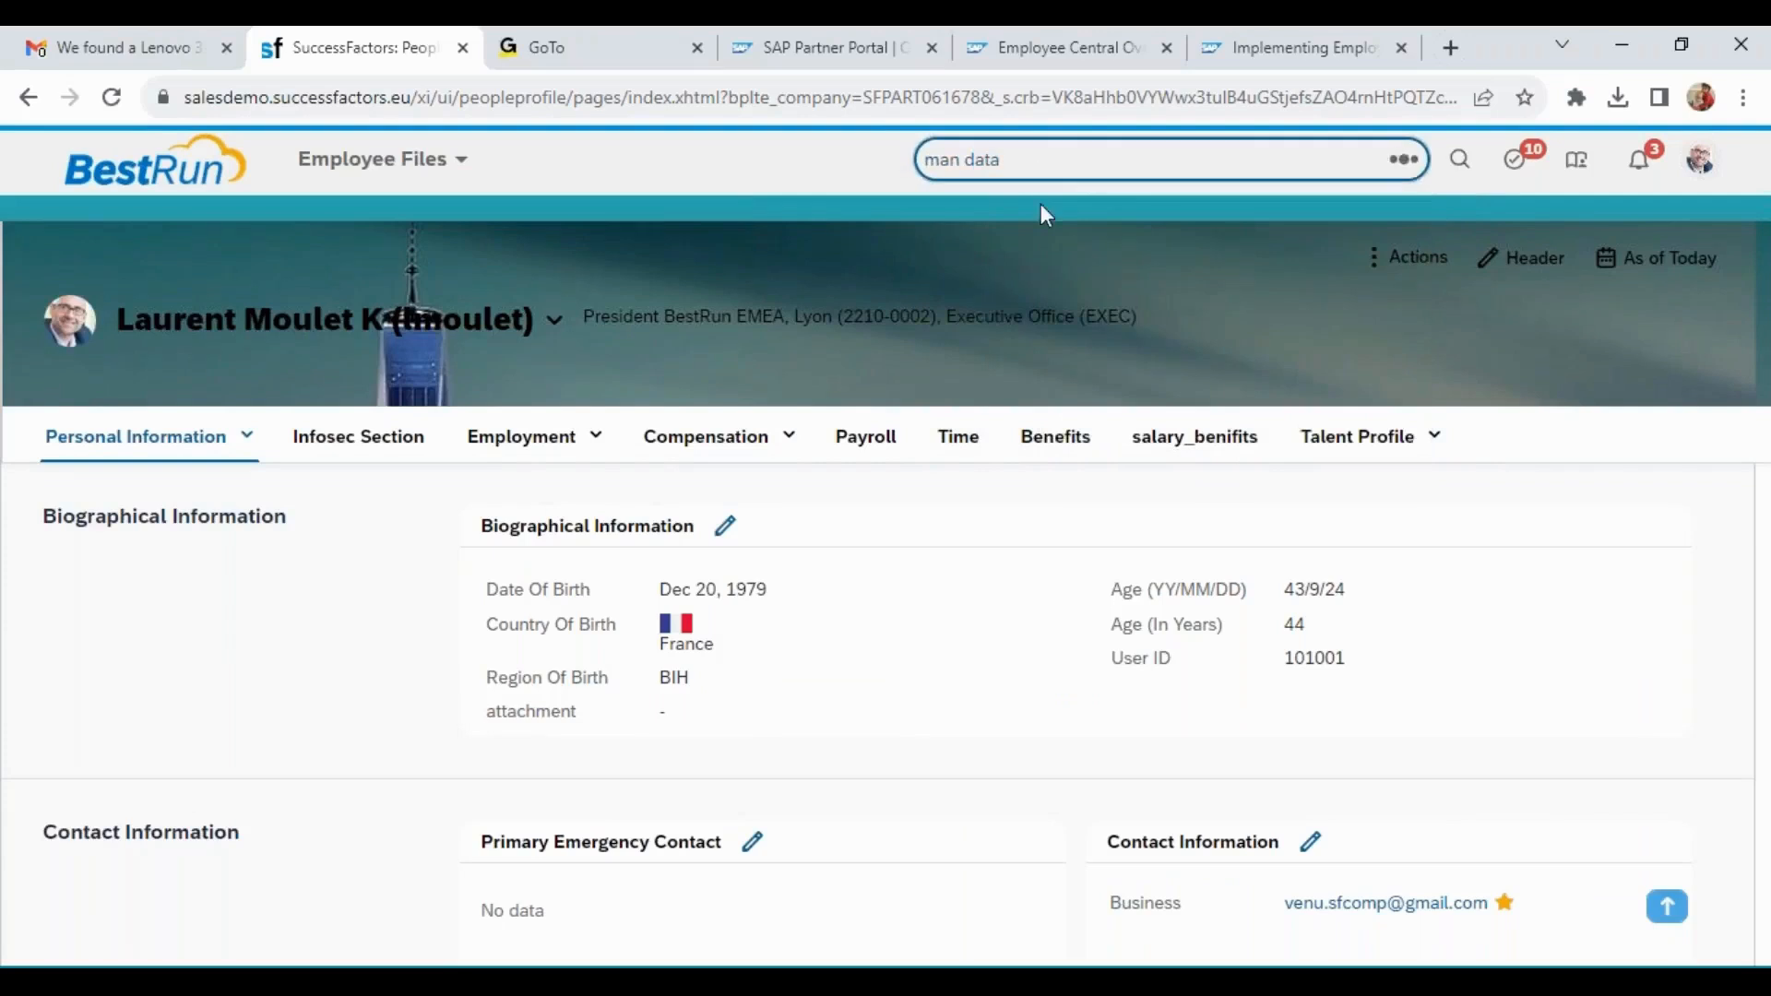
pyautogui.write('ta')
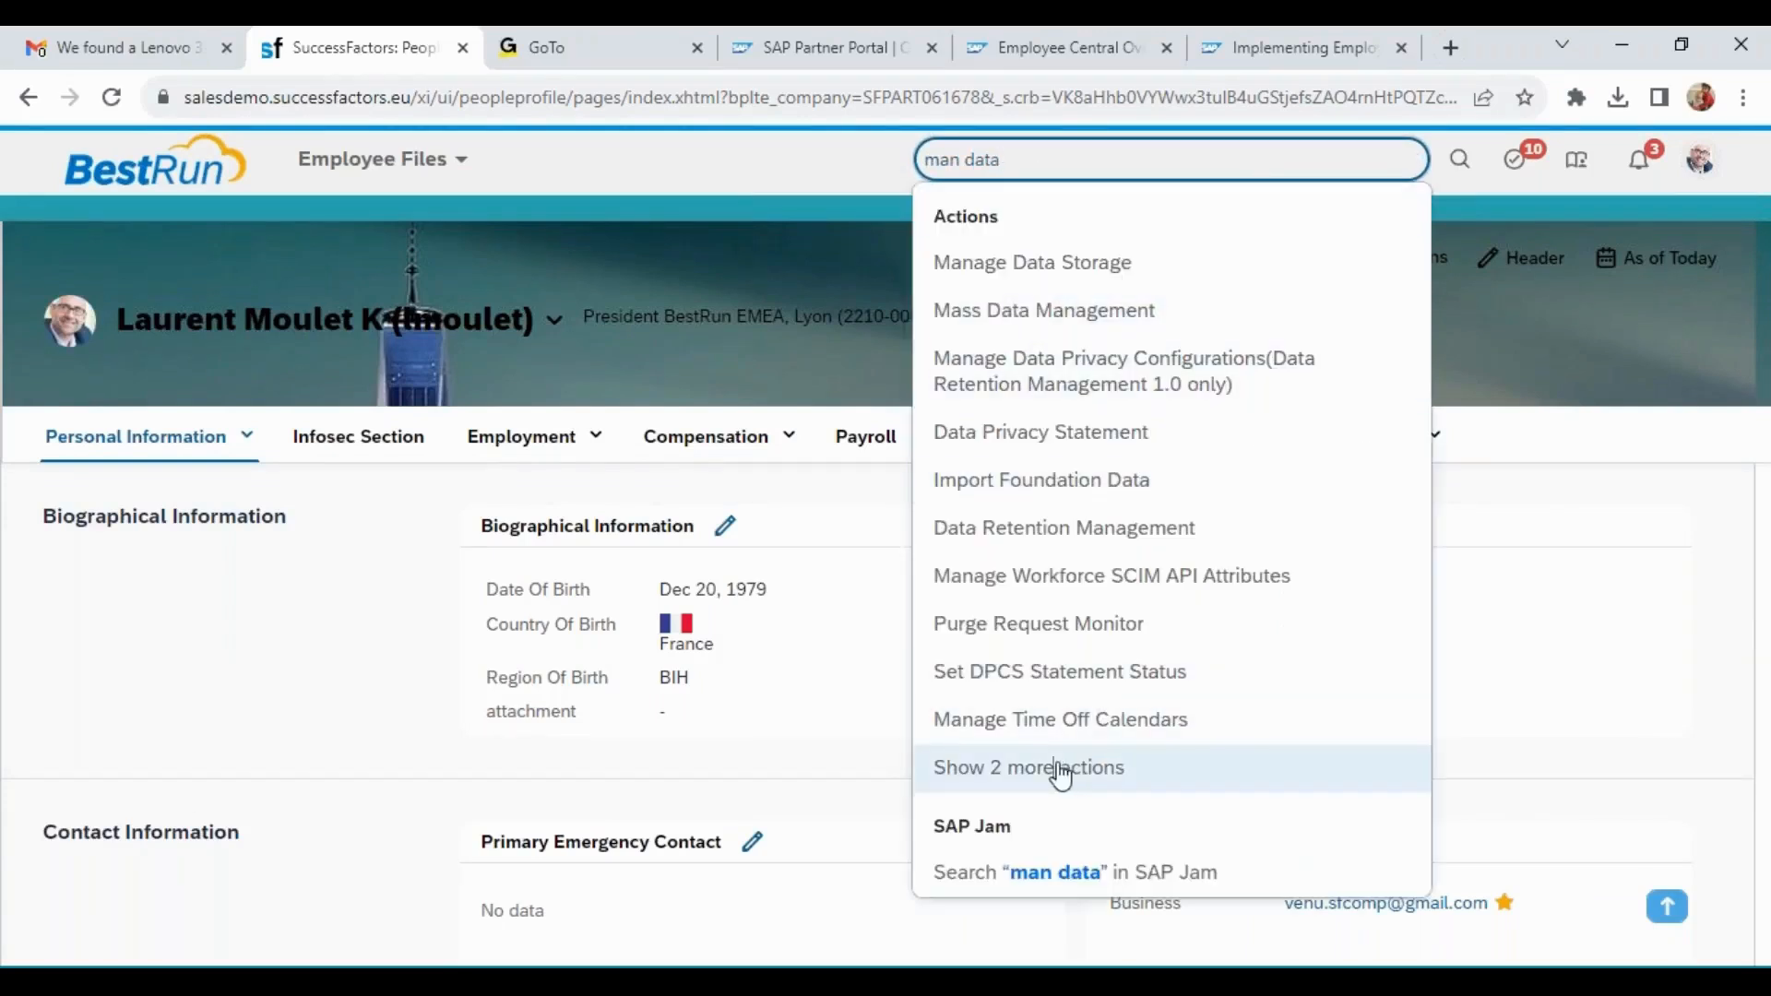
pyautogui.click(1059, 773)
pyautogui.click(1055, 759)
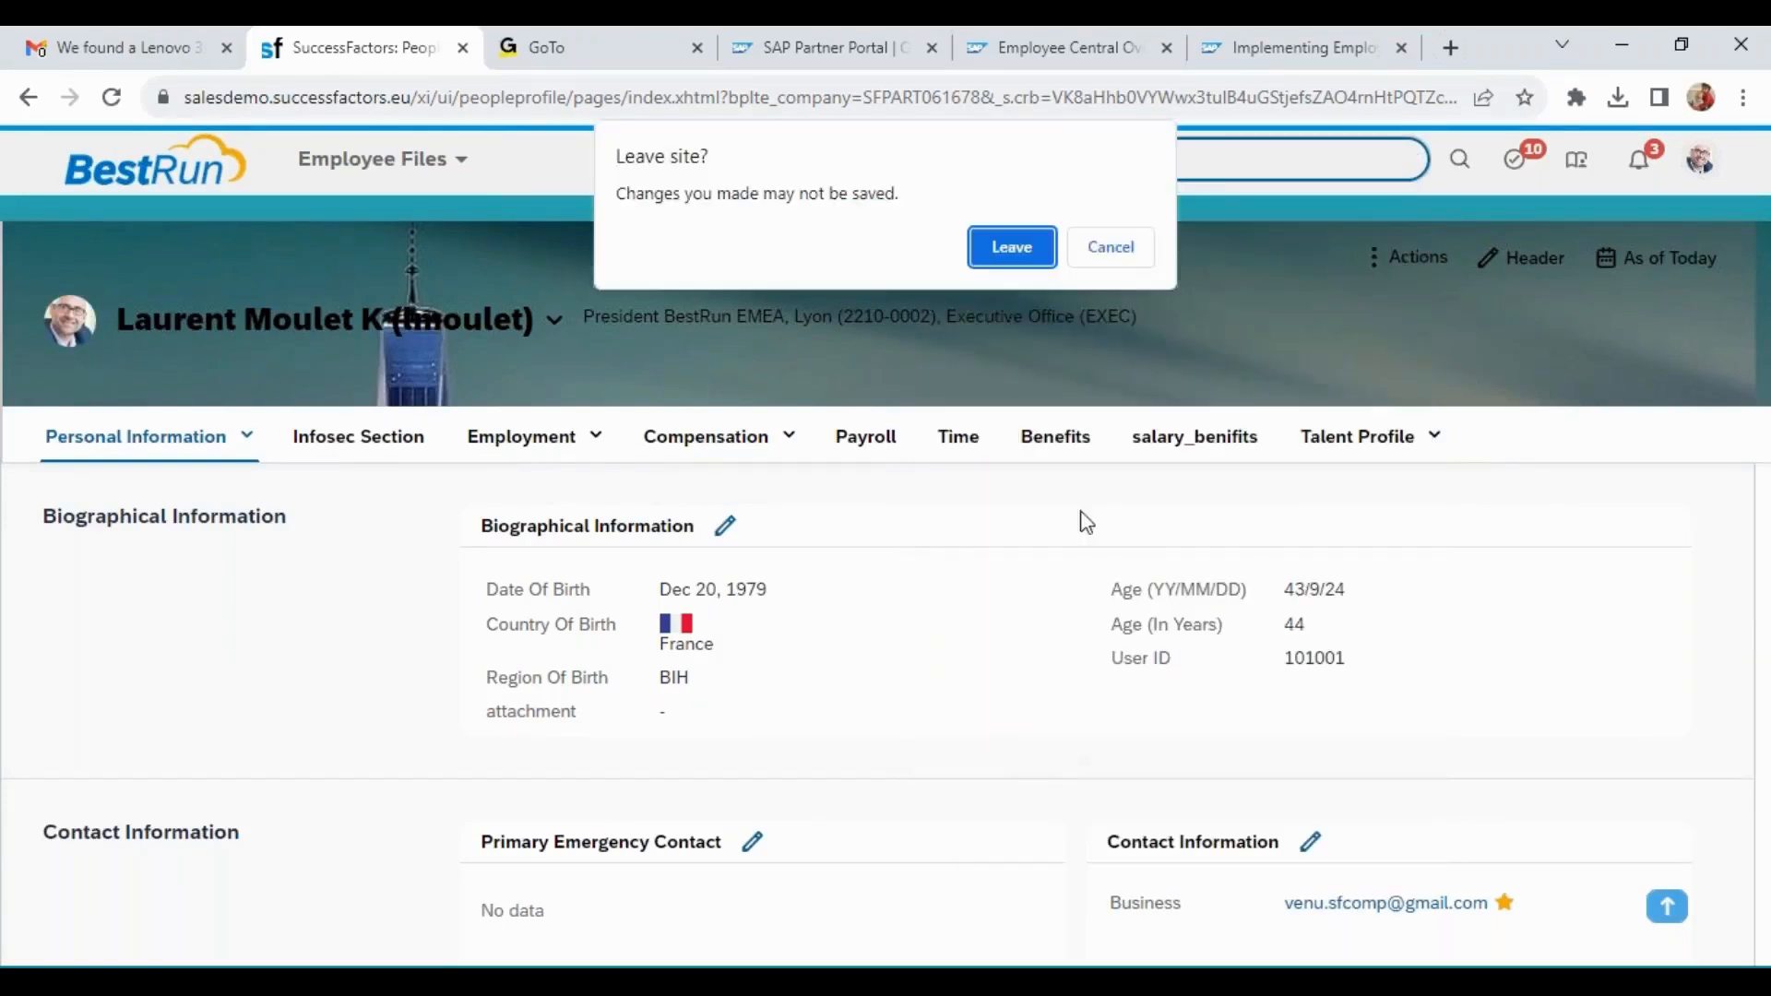
pyautogui.click(999, 264)
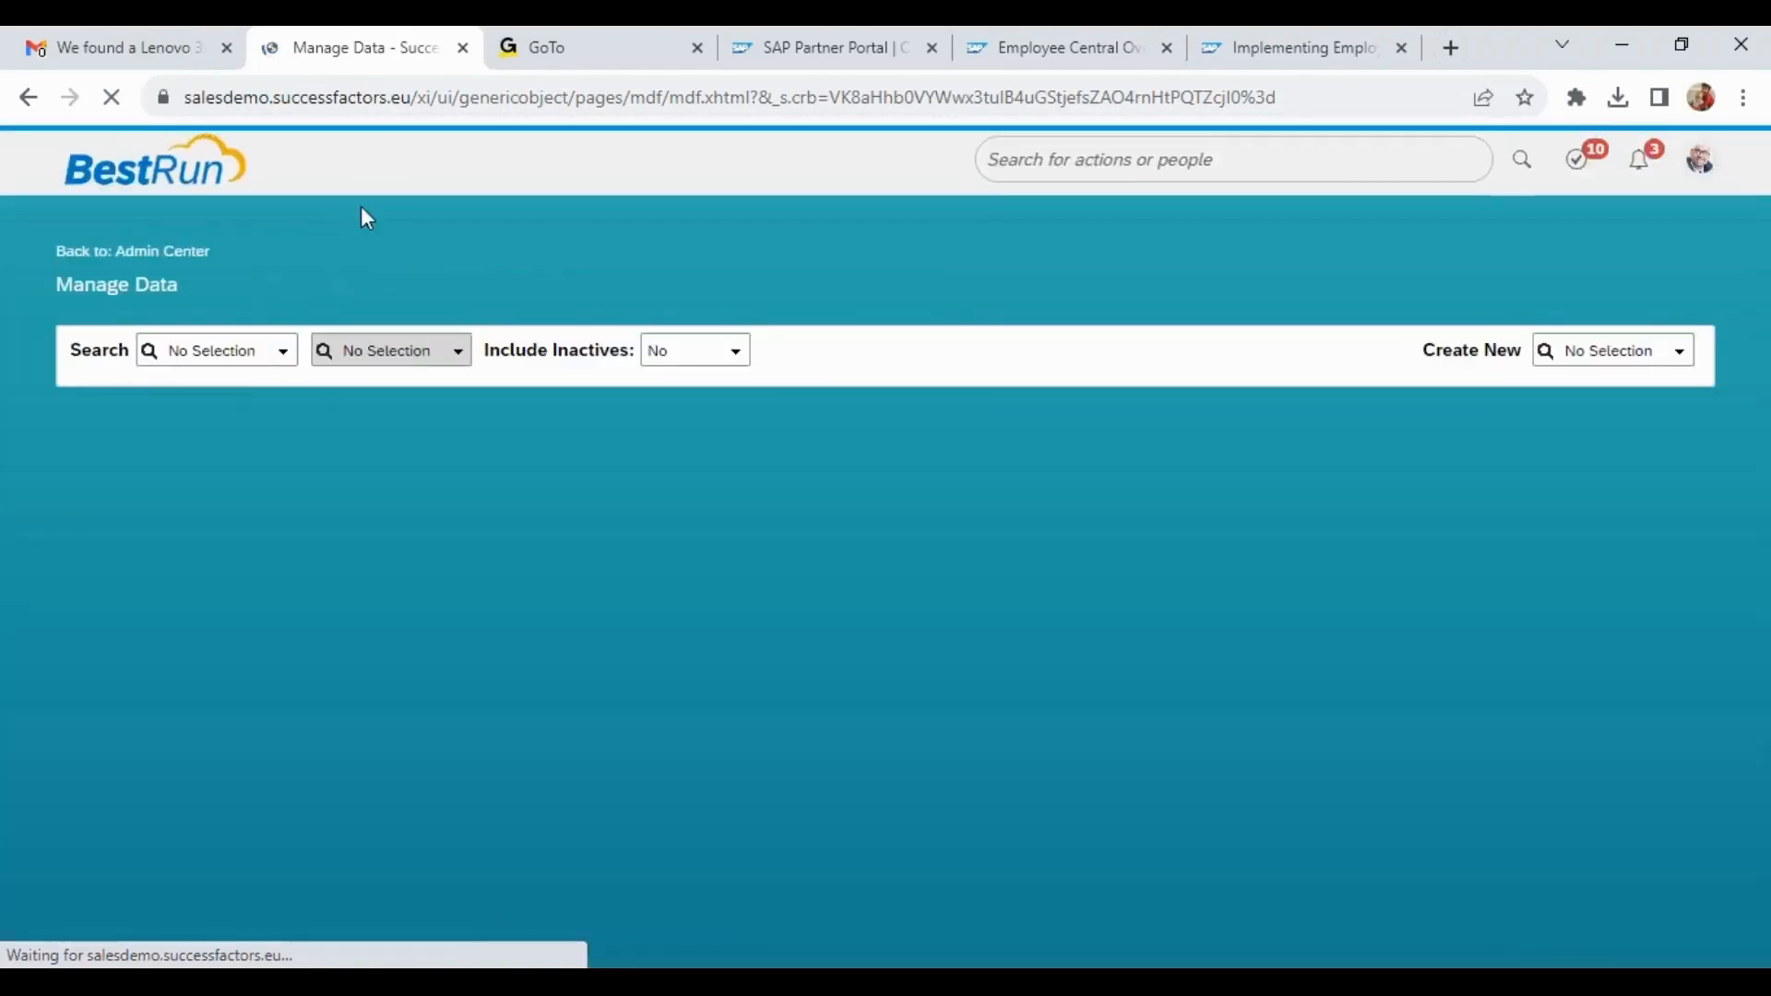
# Start a new Company record in Manage Data and review its fields from Start Date to Country.
pyautogui.click(1566, 358)
pyautogui.write('c')
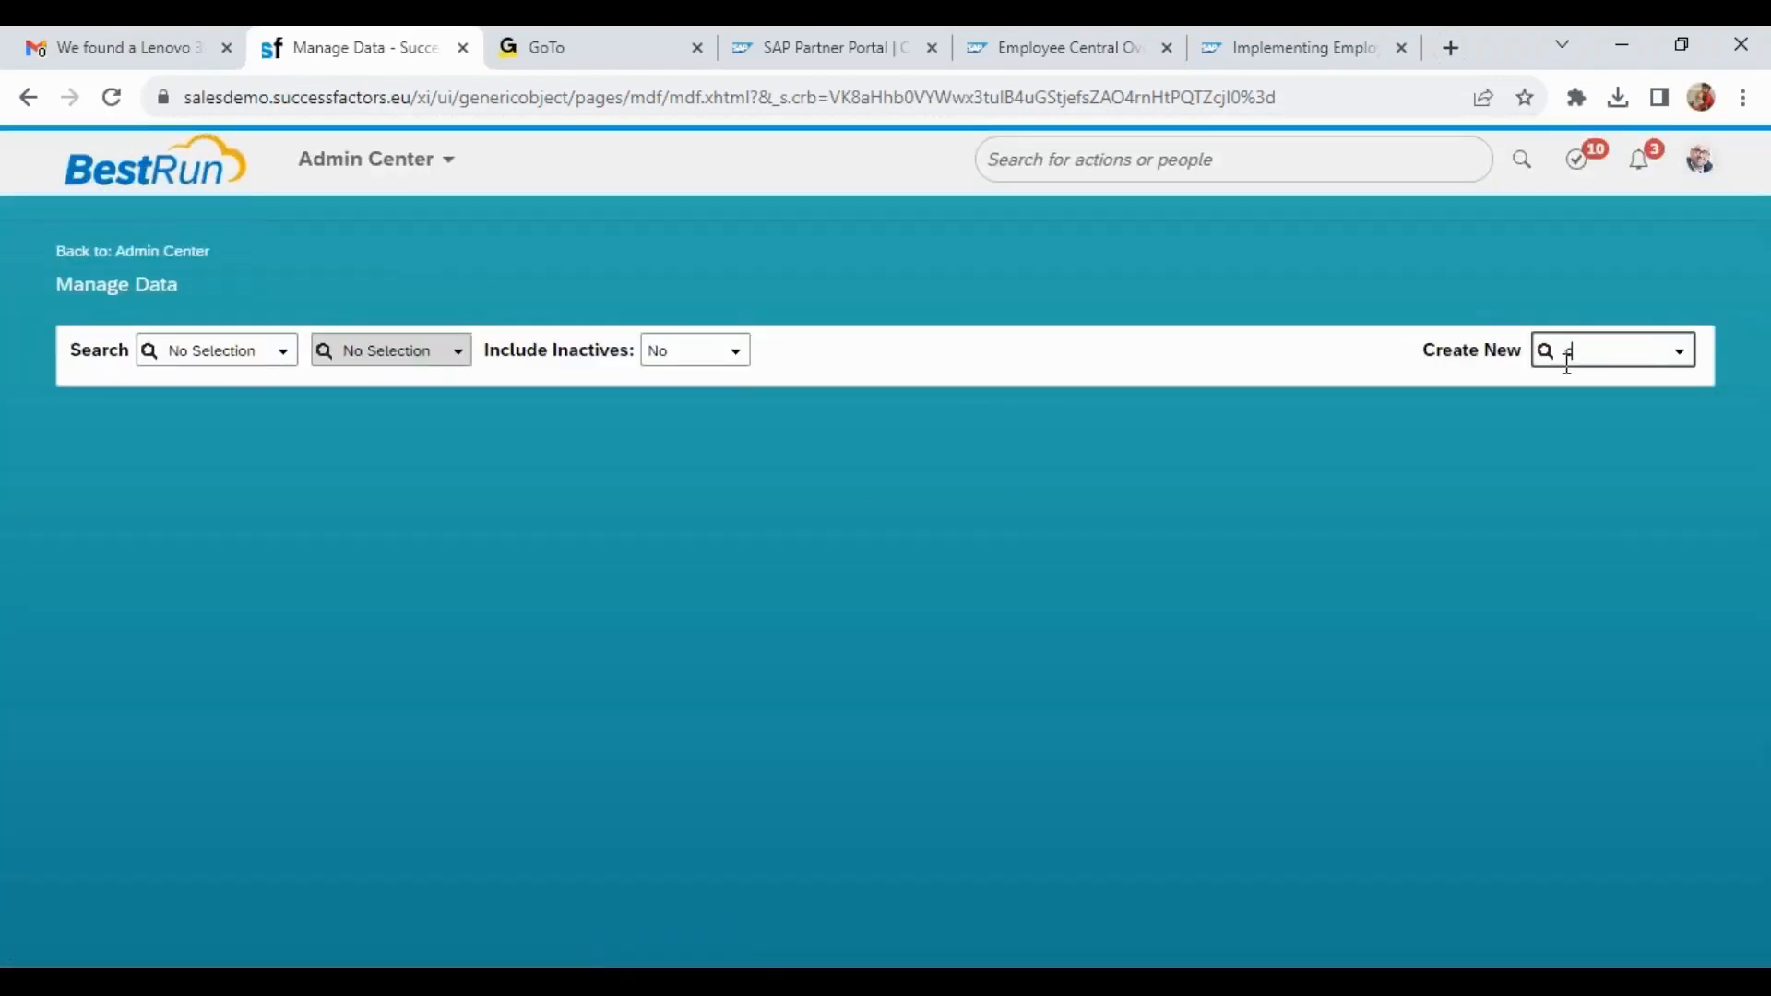
pyautogui.write('ompany')
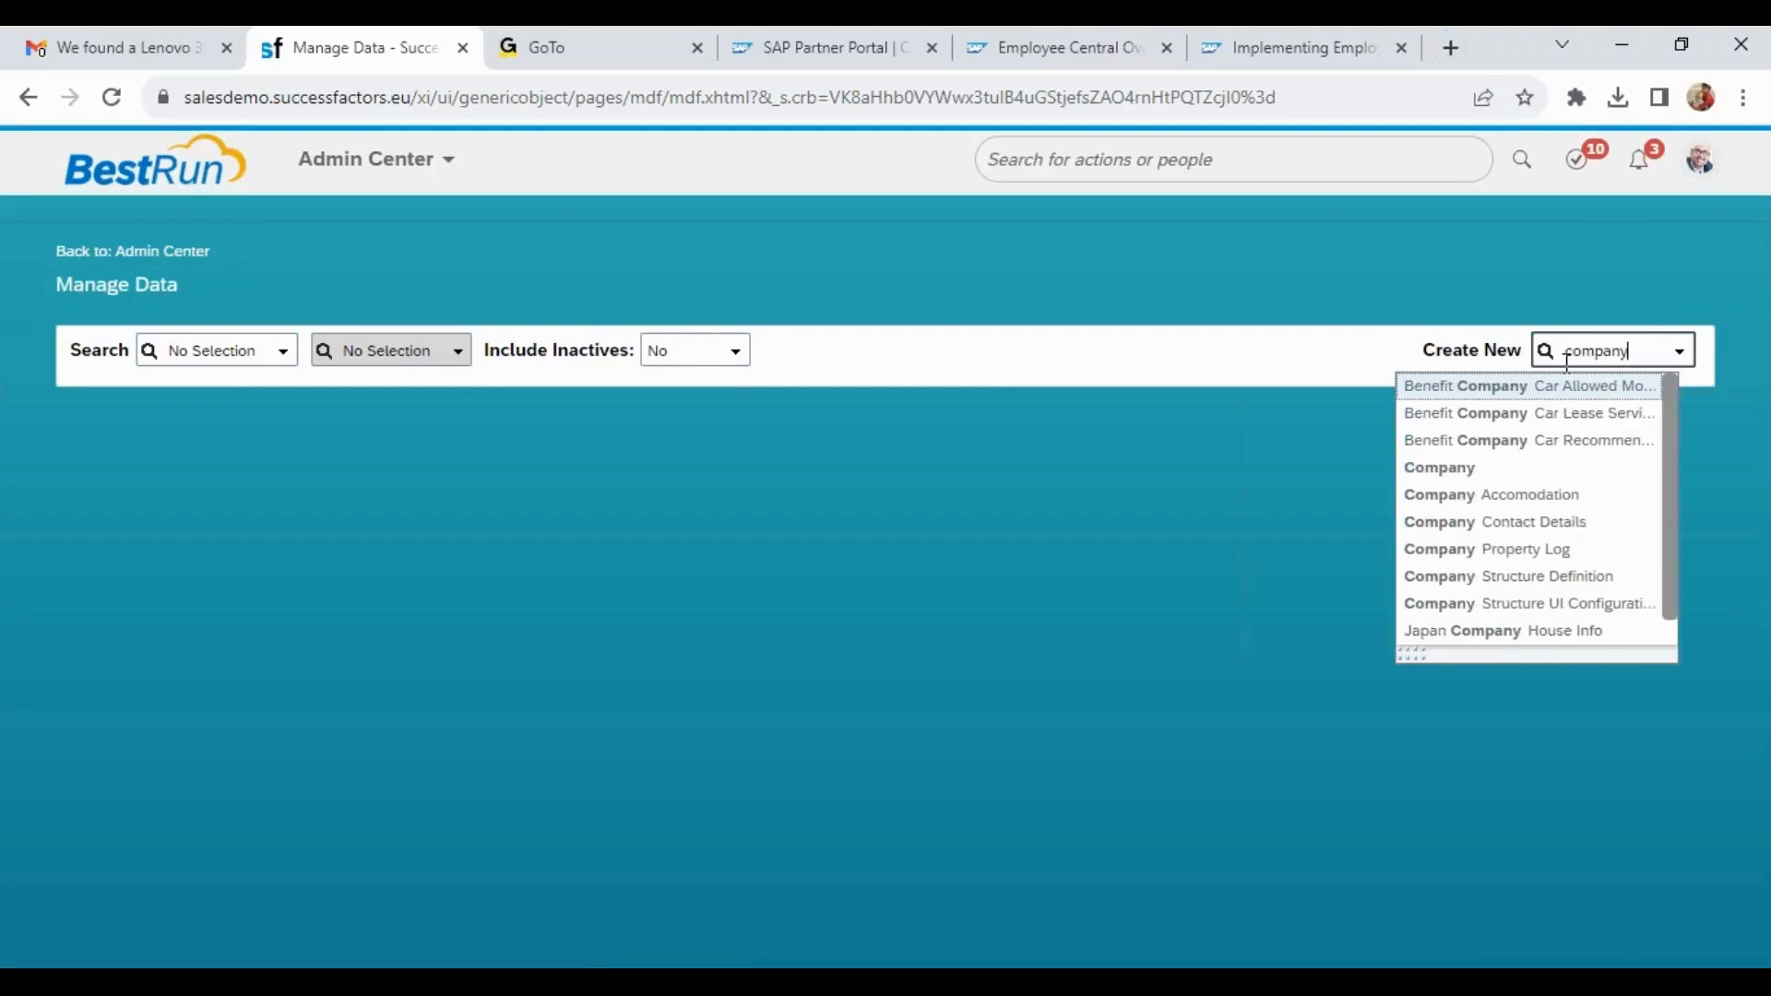
pyautogui.click(1470, 468)
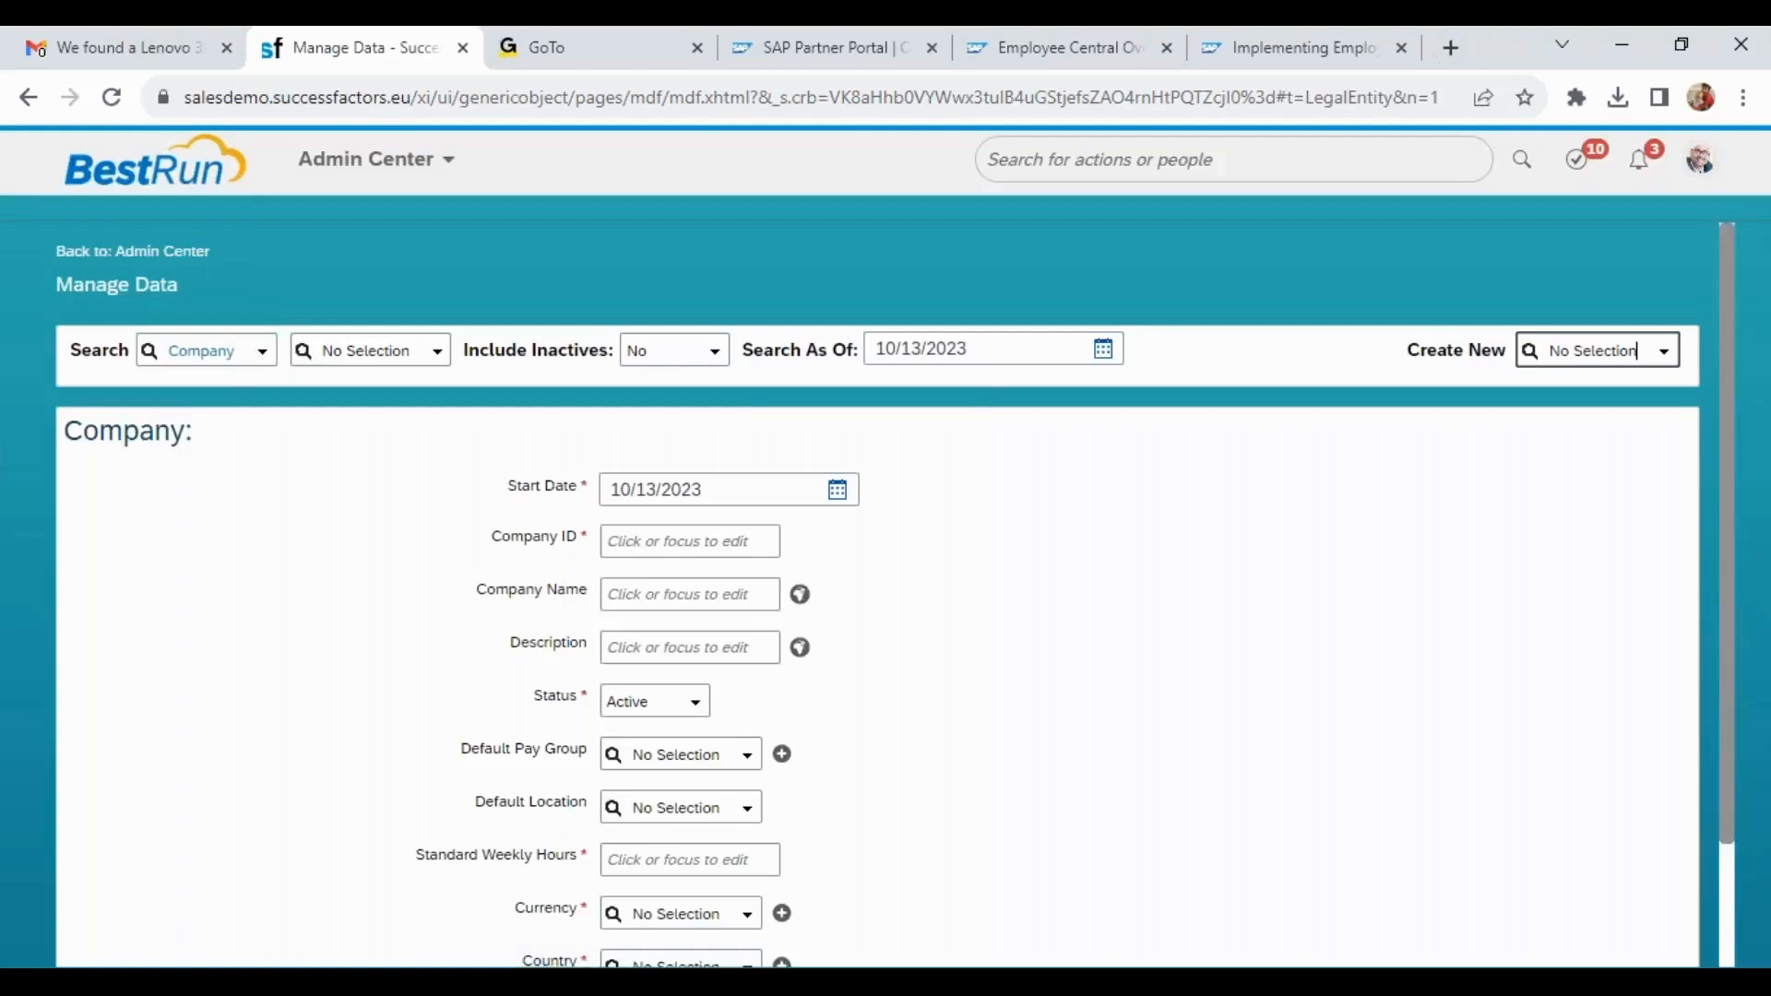
pyautogui.moveTo(1723, 391); pyautogui.dragTo(1721, 483)
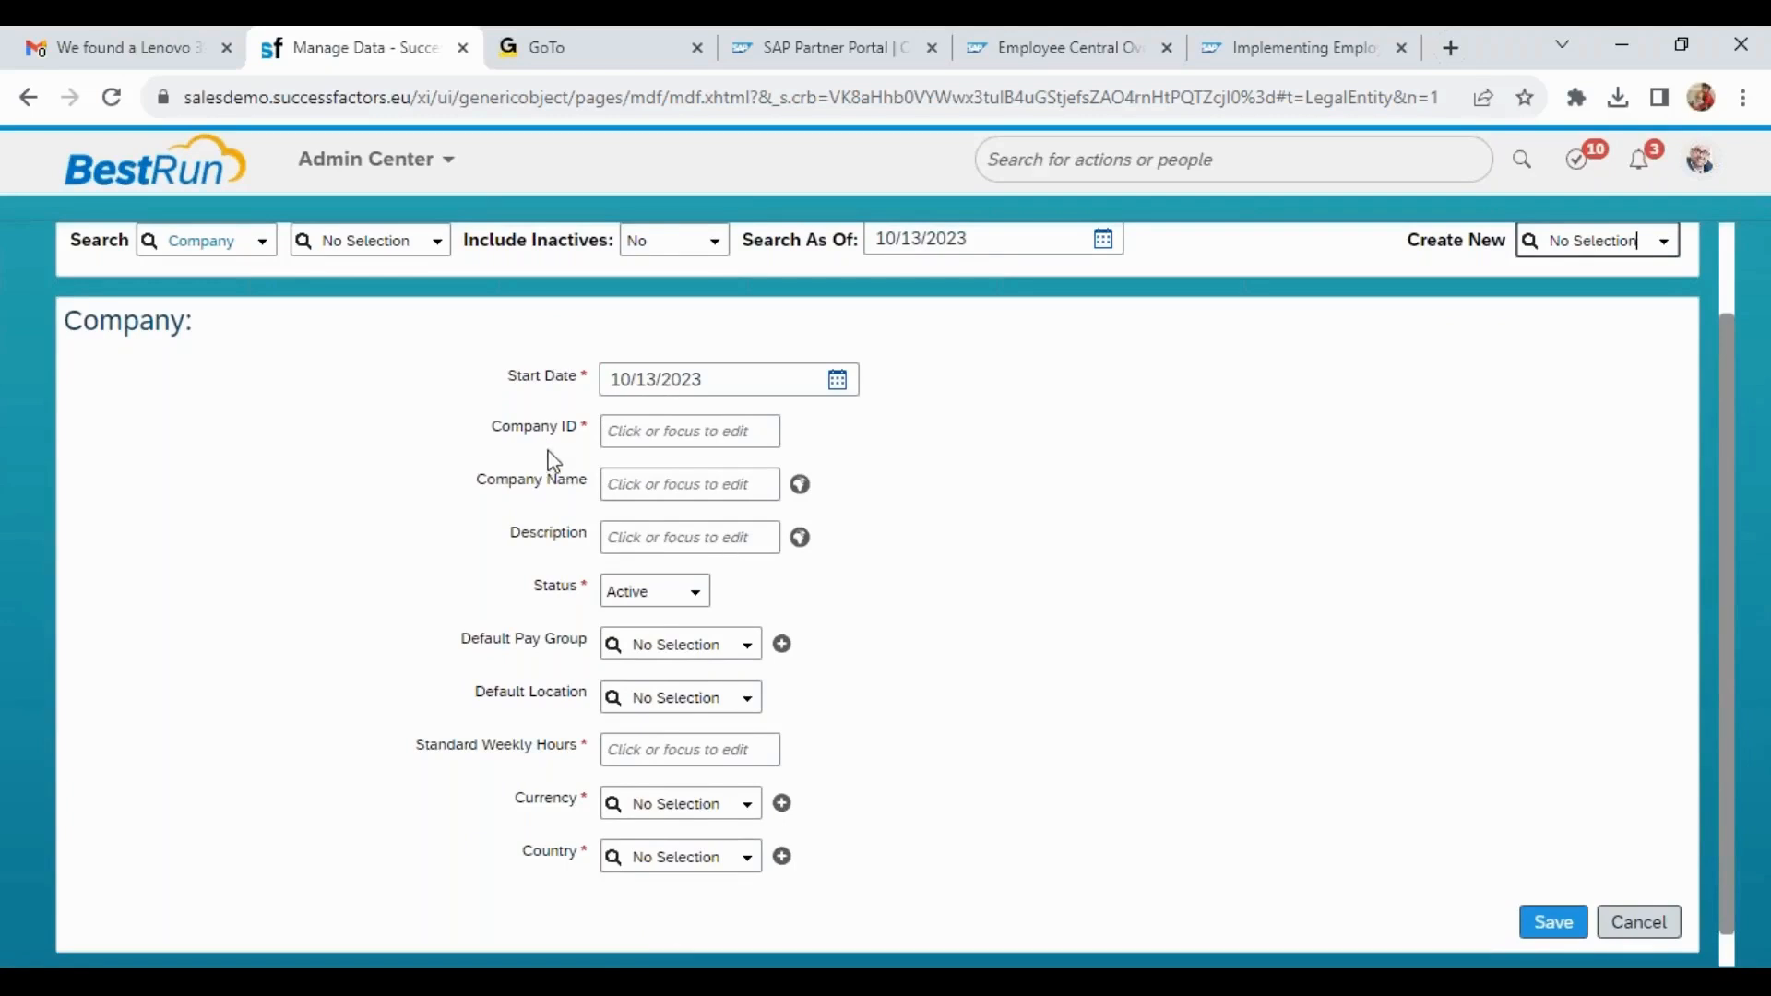
pyautogui.moveTo(506, 375); pyautogui.dragTo(600, 857)
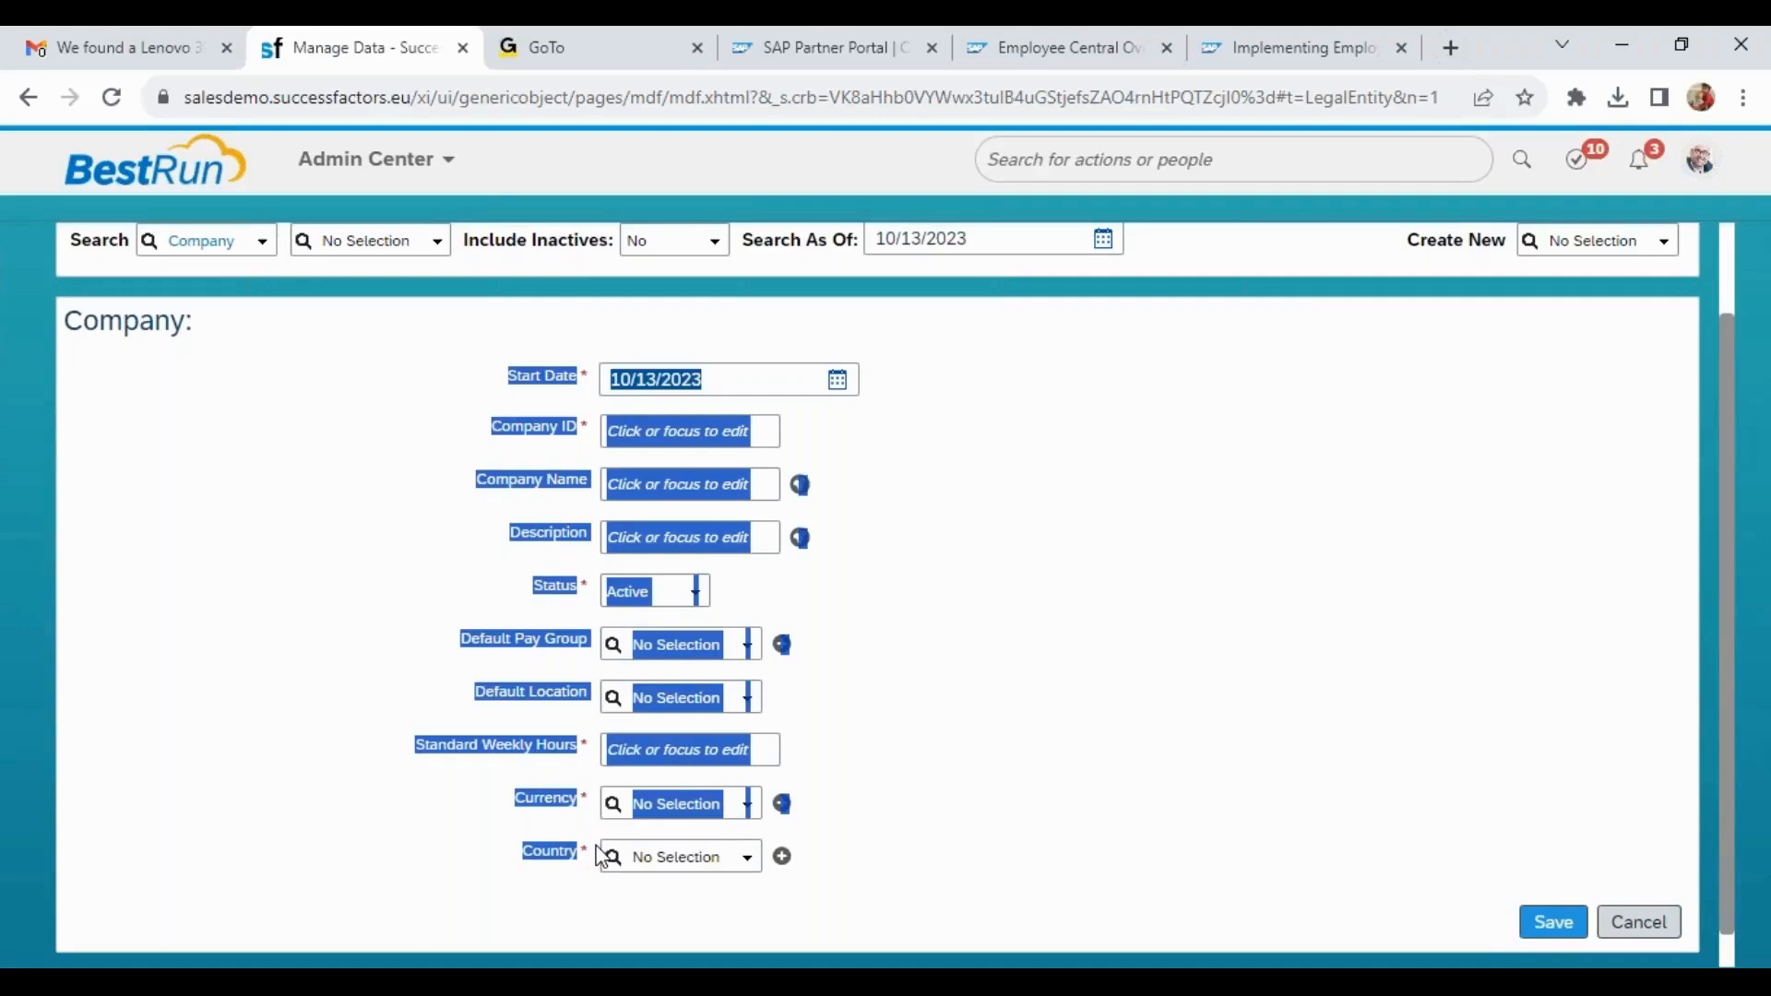
# Compare the externalCode field and its Legal Entity ID label in the Foundation Object Workbook with Company ID on the SuccessFactors Company form.
pyautogui.hotkey('alt', 'Tab')
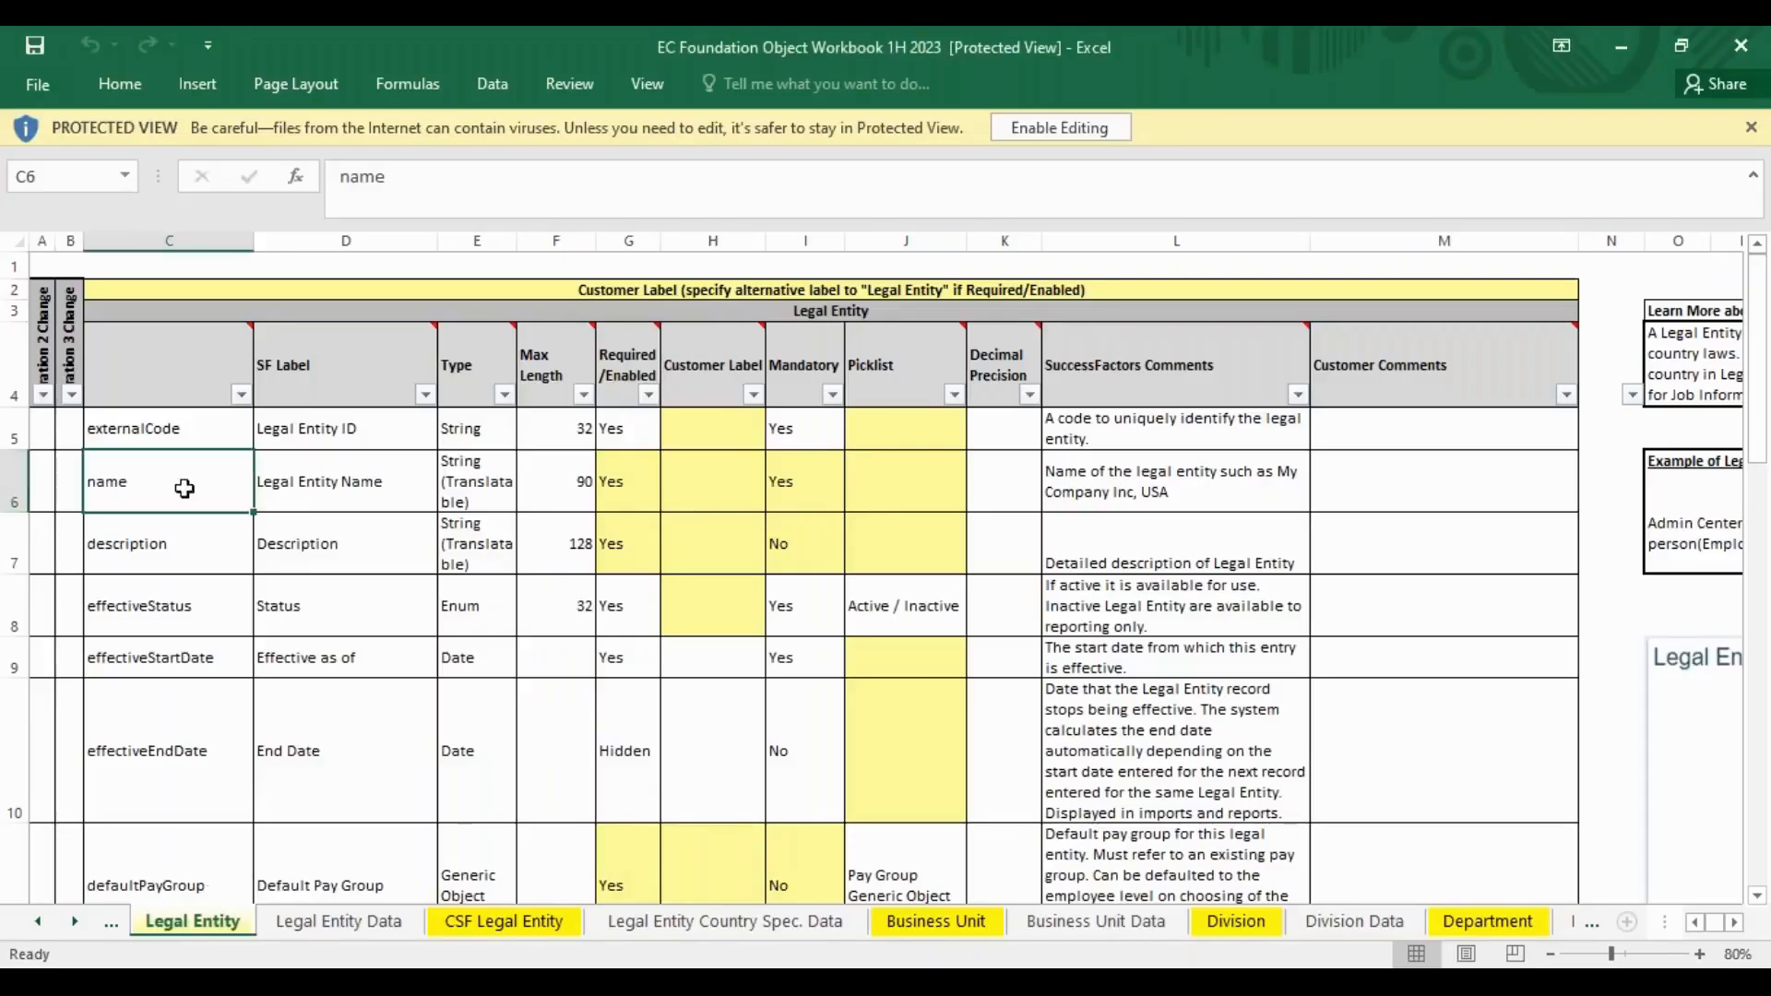
pyautogui.click(192, 429)
pyautogui.click(355, 429)
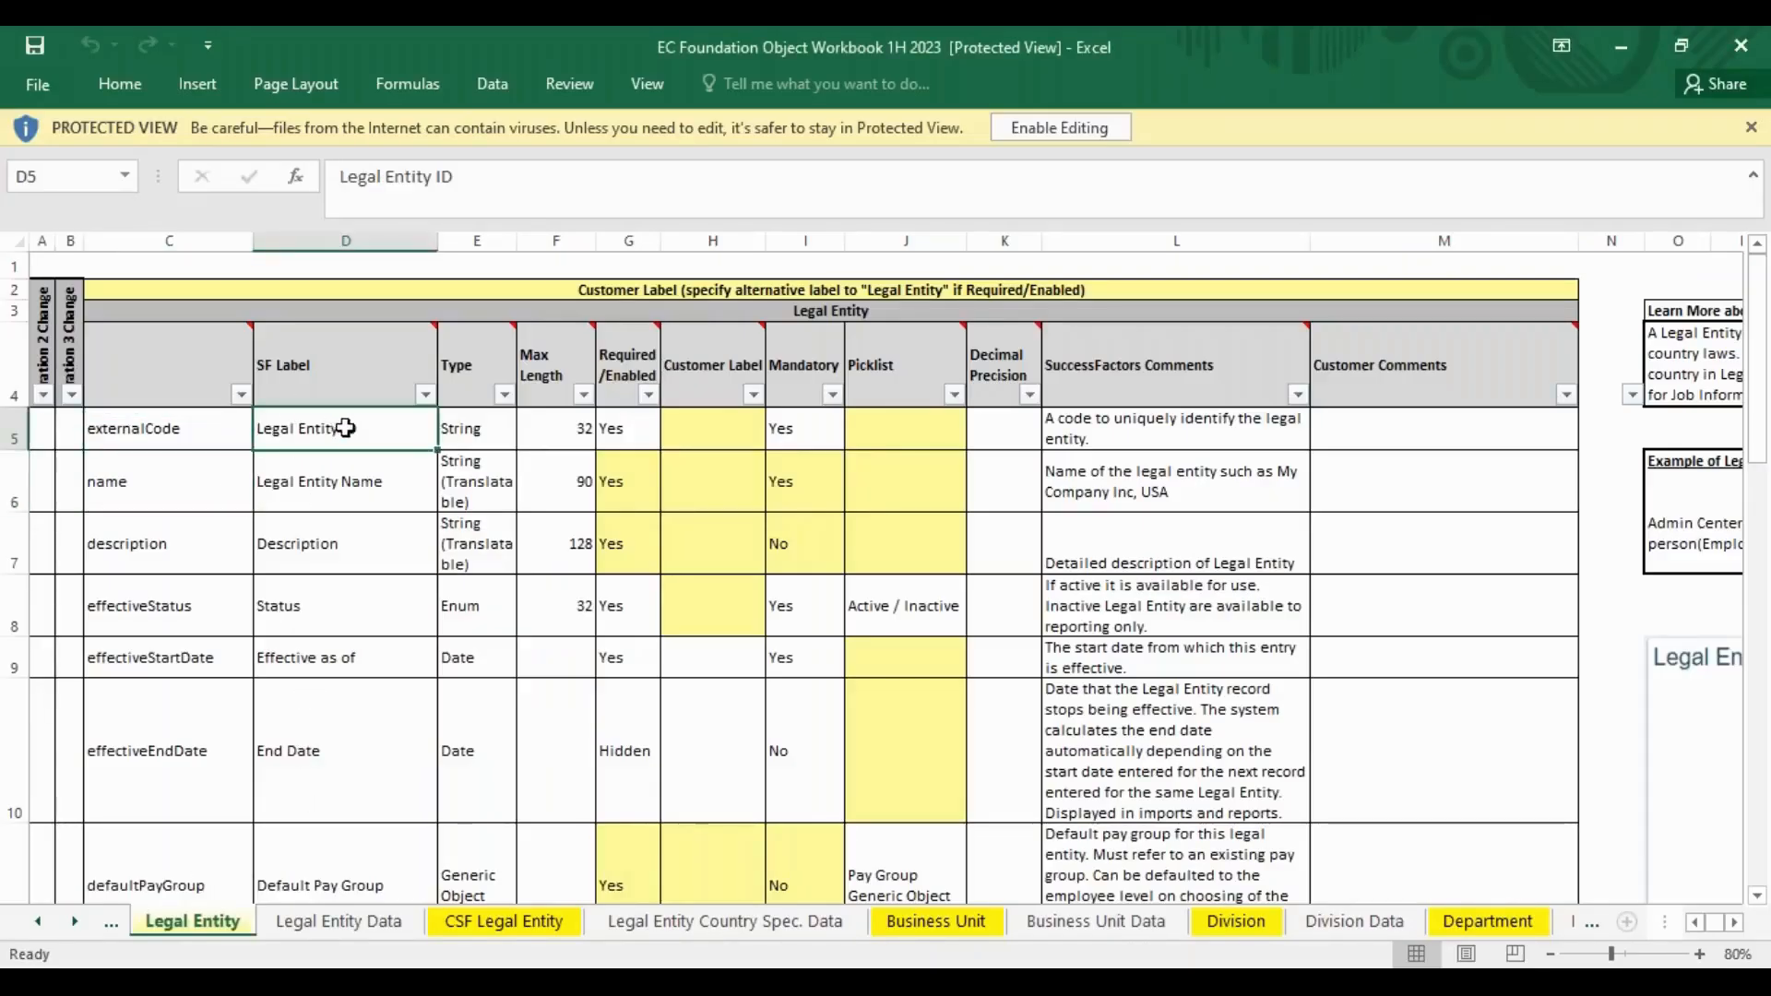
pyautogui.hotkey('alt', 'Tab')
pyautogui.click(518, 449)
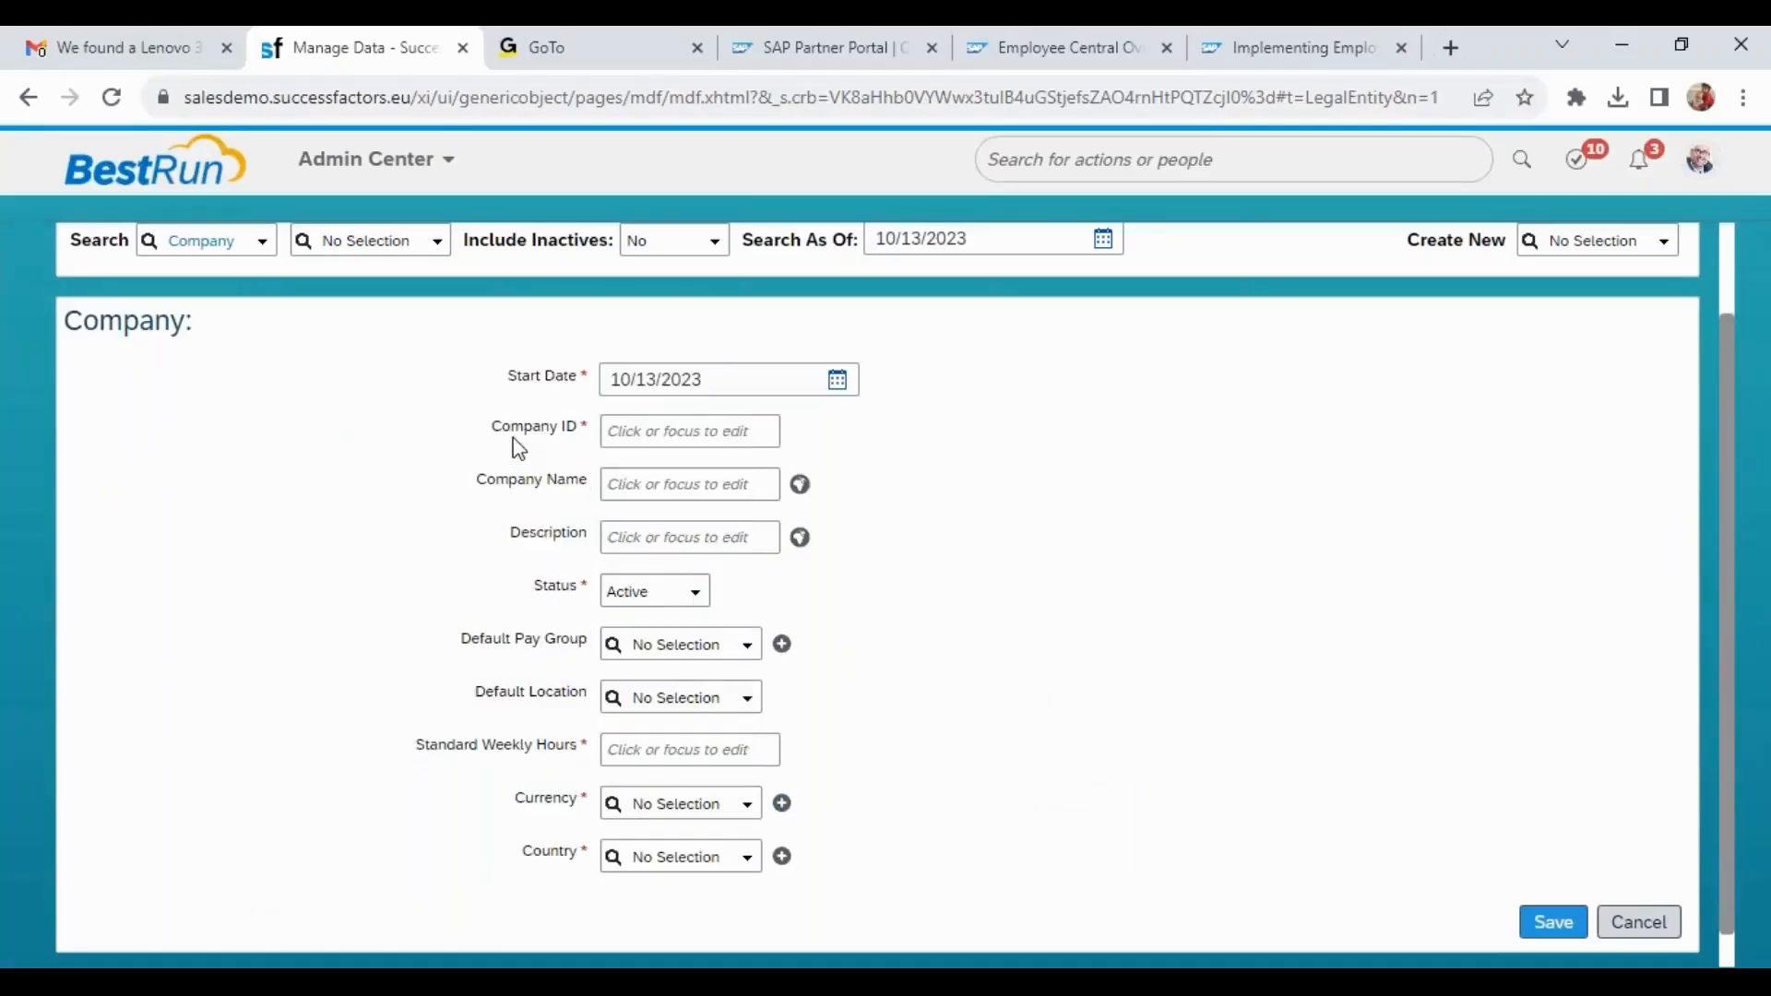
# Enable editing in the Foundation Object Workbook and enter the customer labels Company ID for externalCode and Company Name for name.
pyautogui.moveTo(493, 425); pyautogui.dragTo(583, 435)
pyautogui.hotkey('alt', 'Tab')
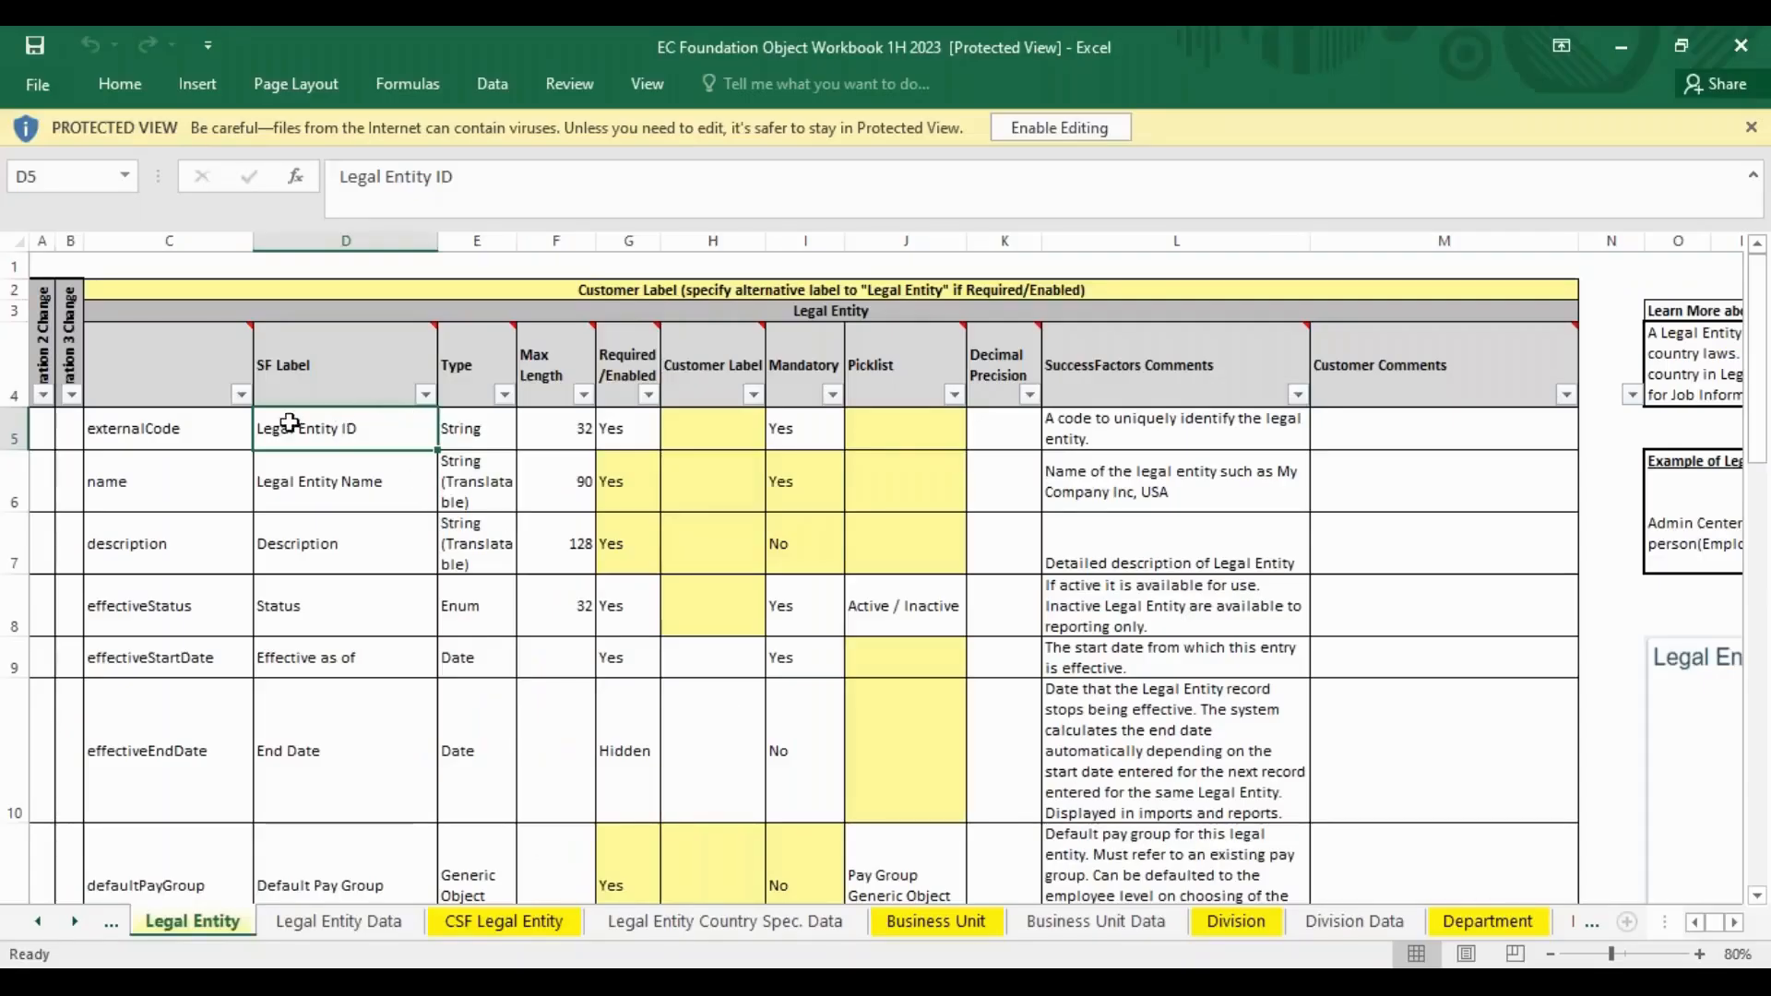
pyautogui.click(694, 436)
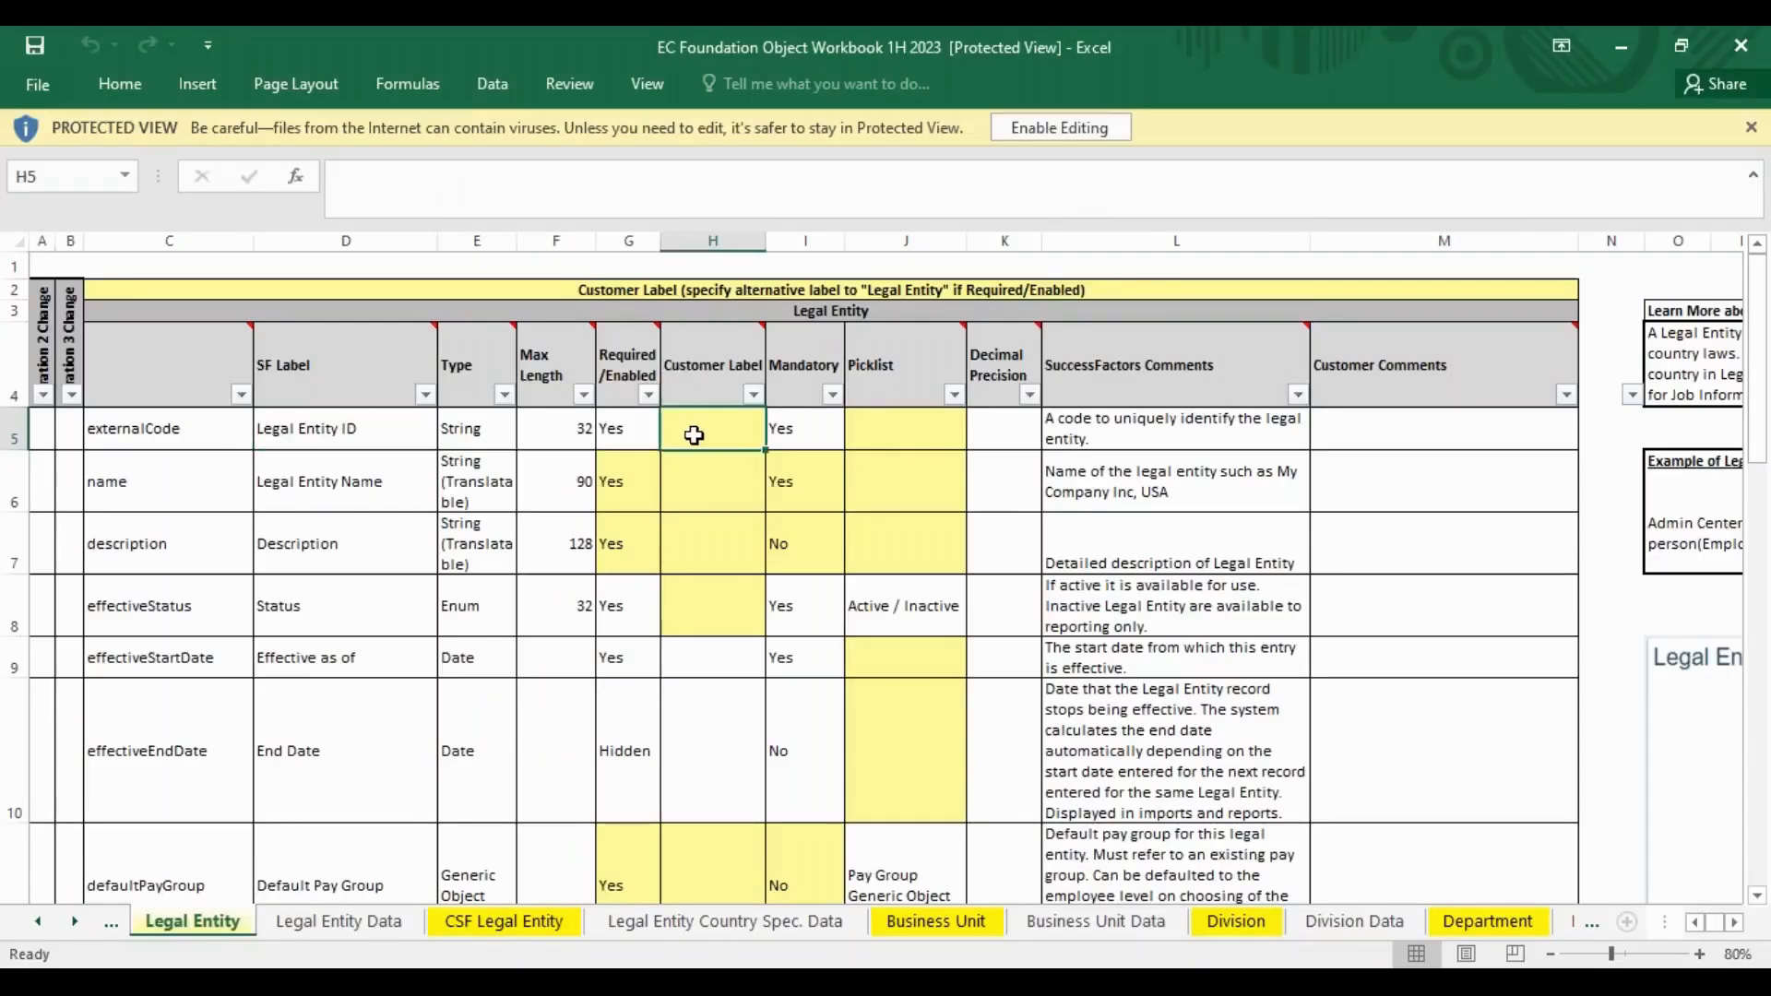
pyautogui.click(1028, 138)
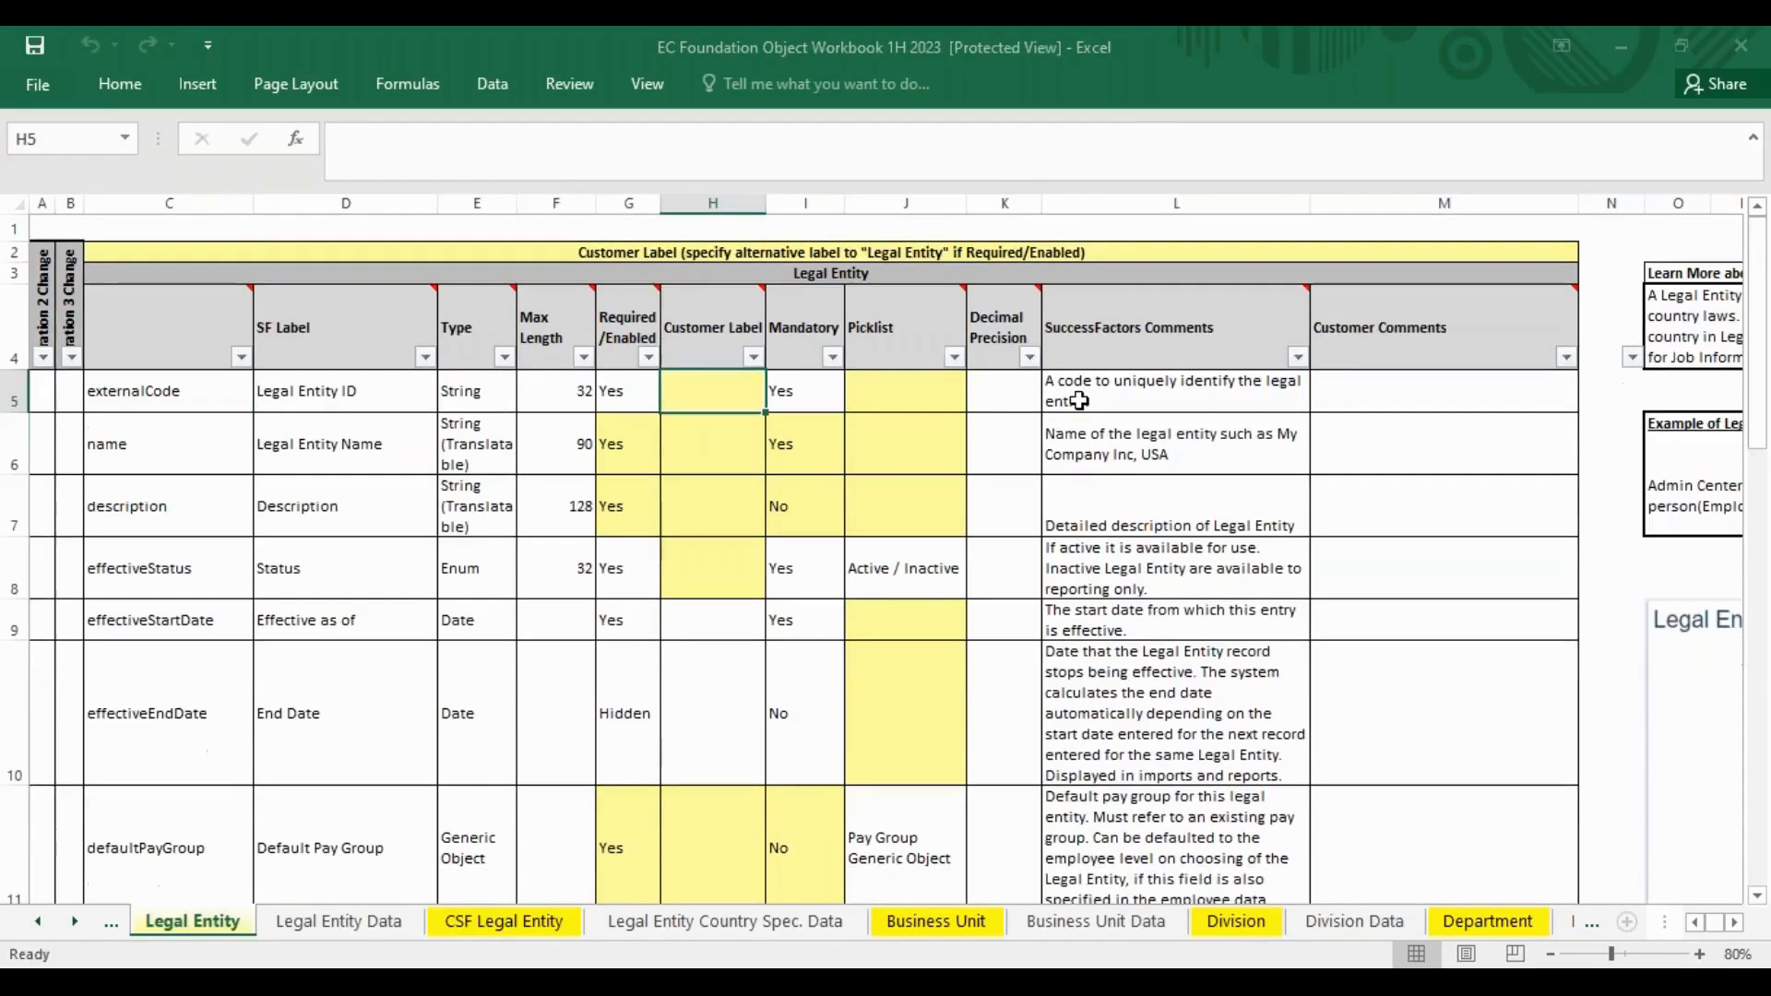
pyautogui.write('Com')
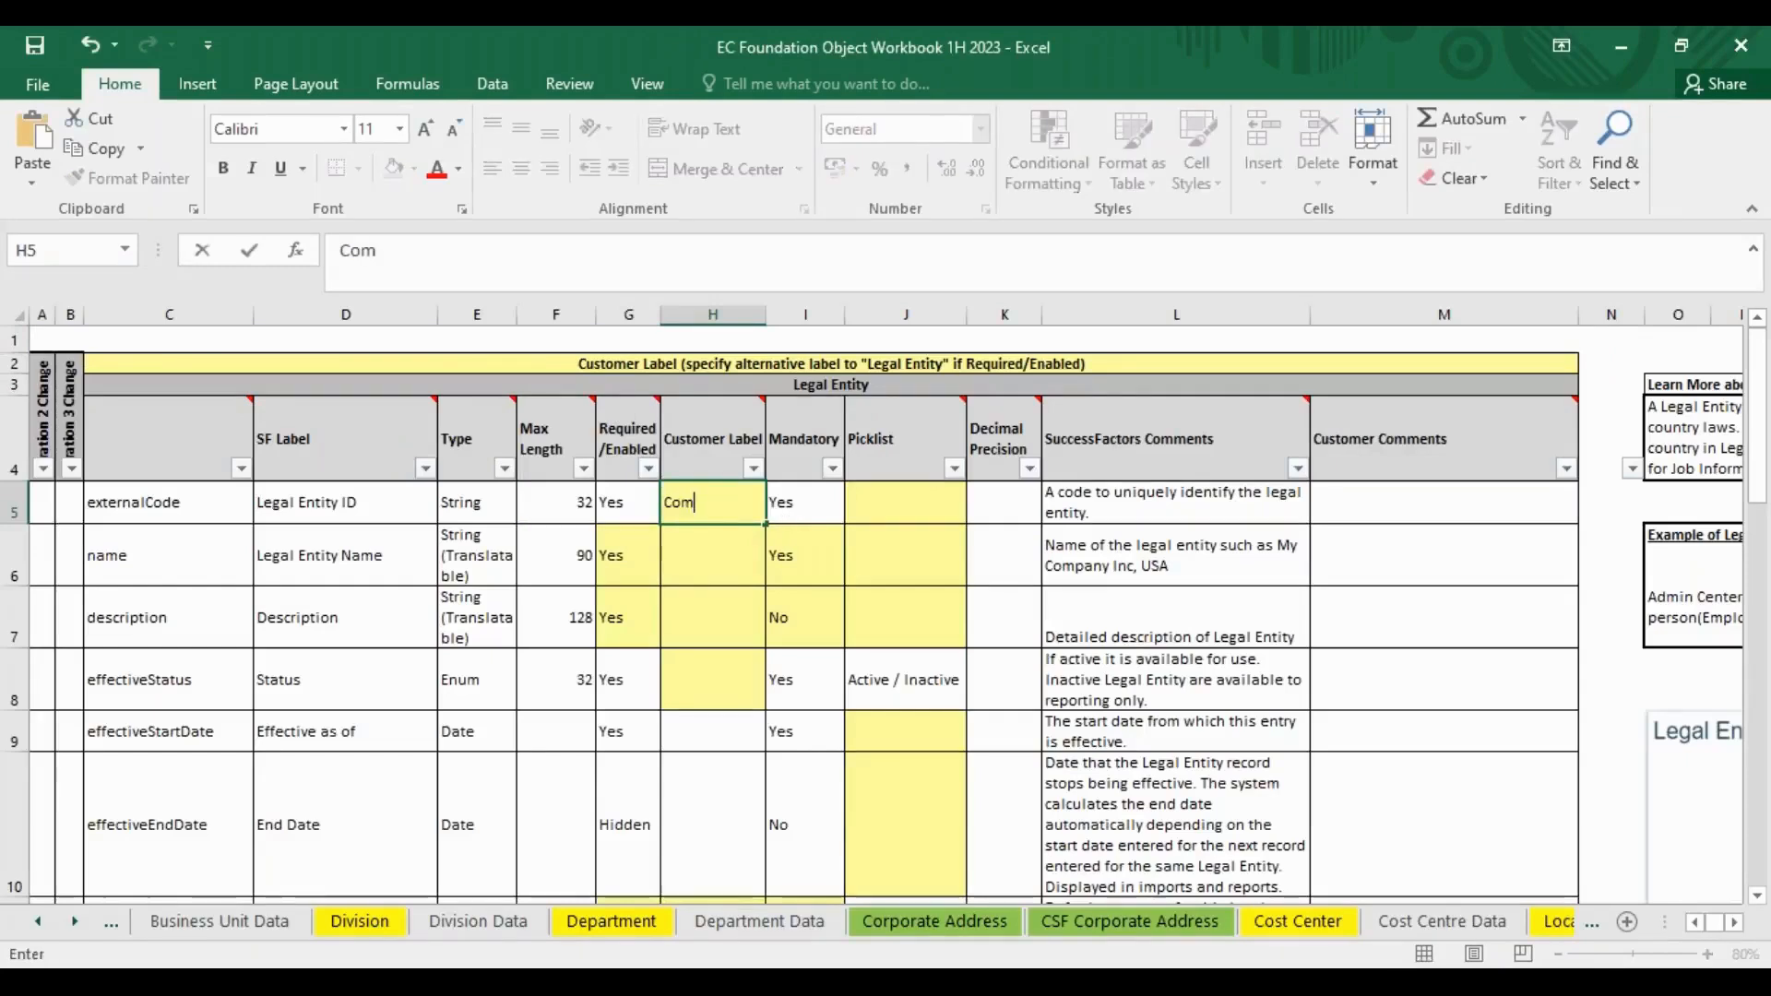
pyautogui.write('pany ID')
pyautogui.press('Return')
pyautogui.write('Company Name')
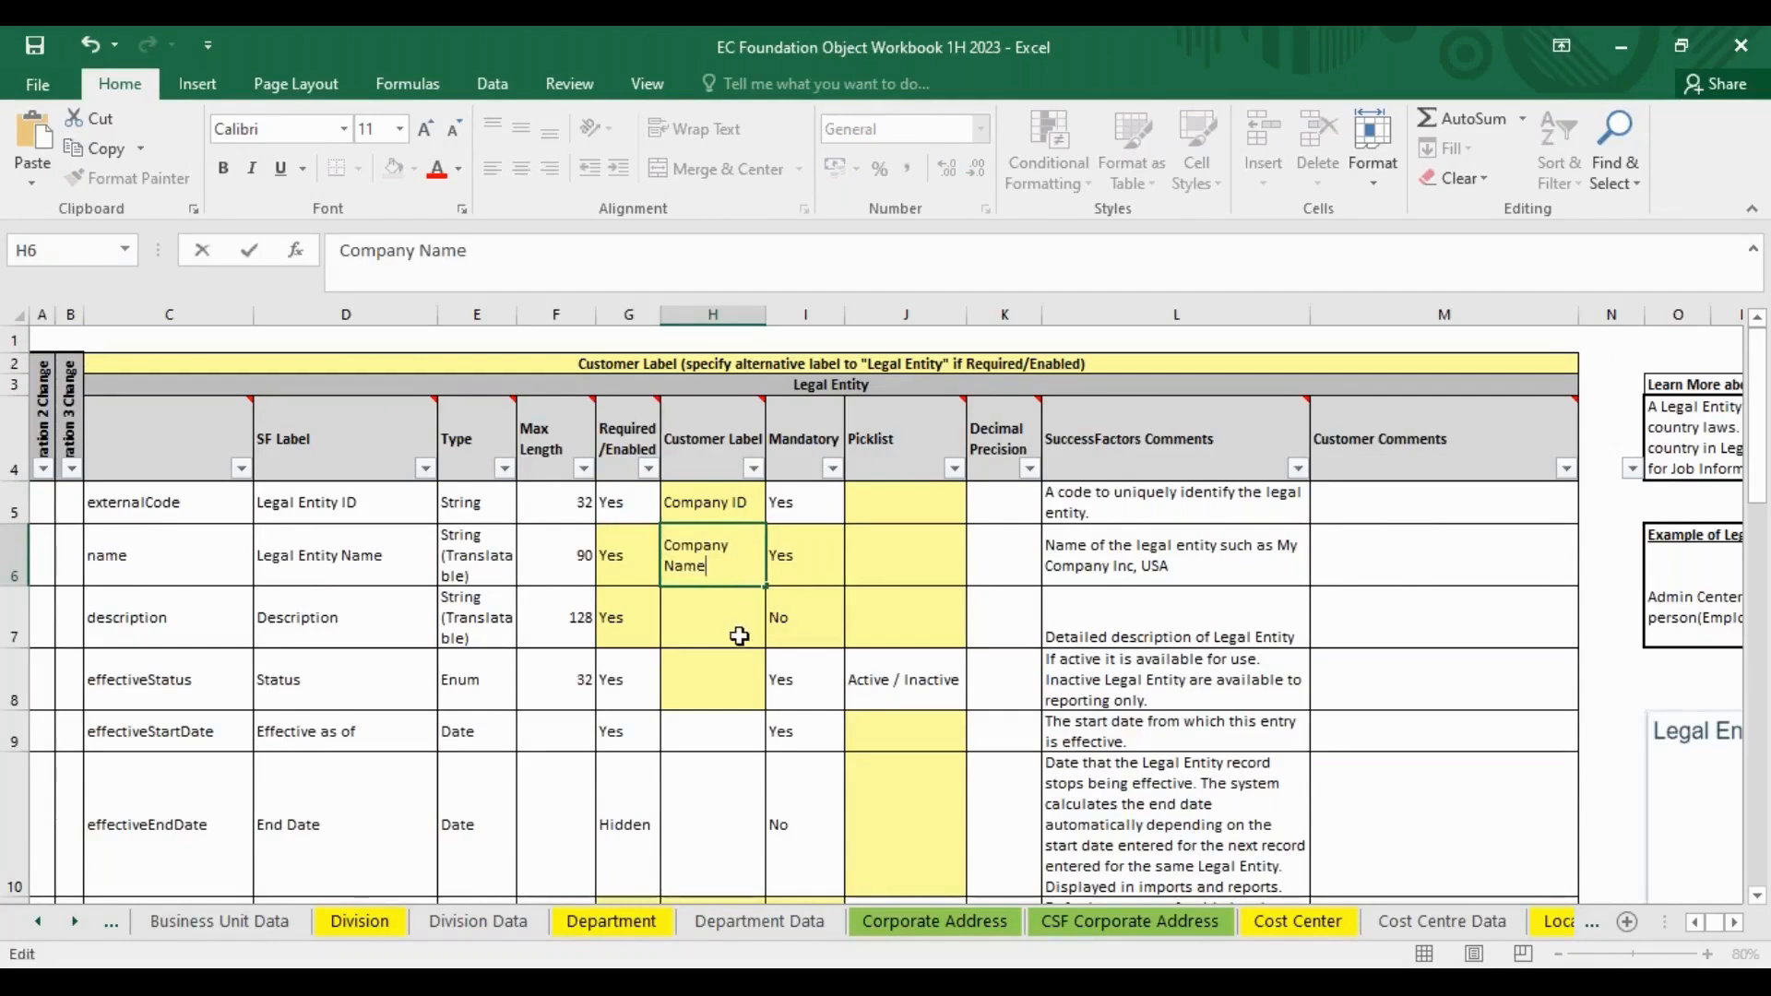
pyautogui.press('Return')
# Fill the Company ID and Company Name customer label cells with bright yellow.
pyautogui.moveTo(710, 505); pyautogui.dragTo(714, 561)
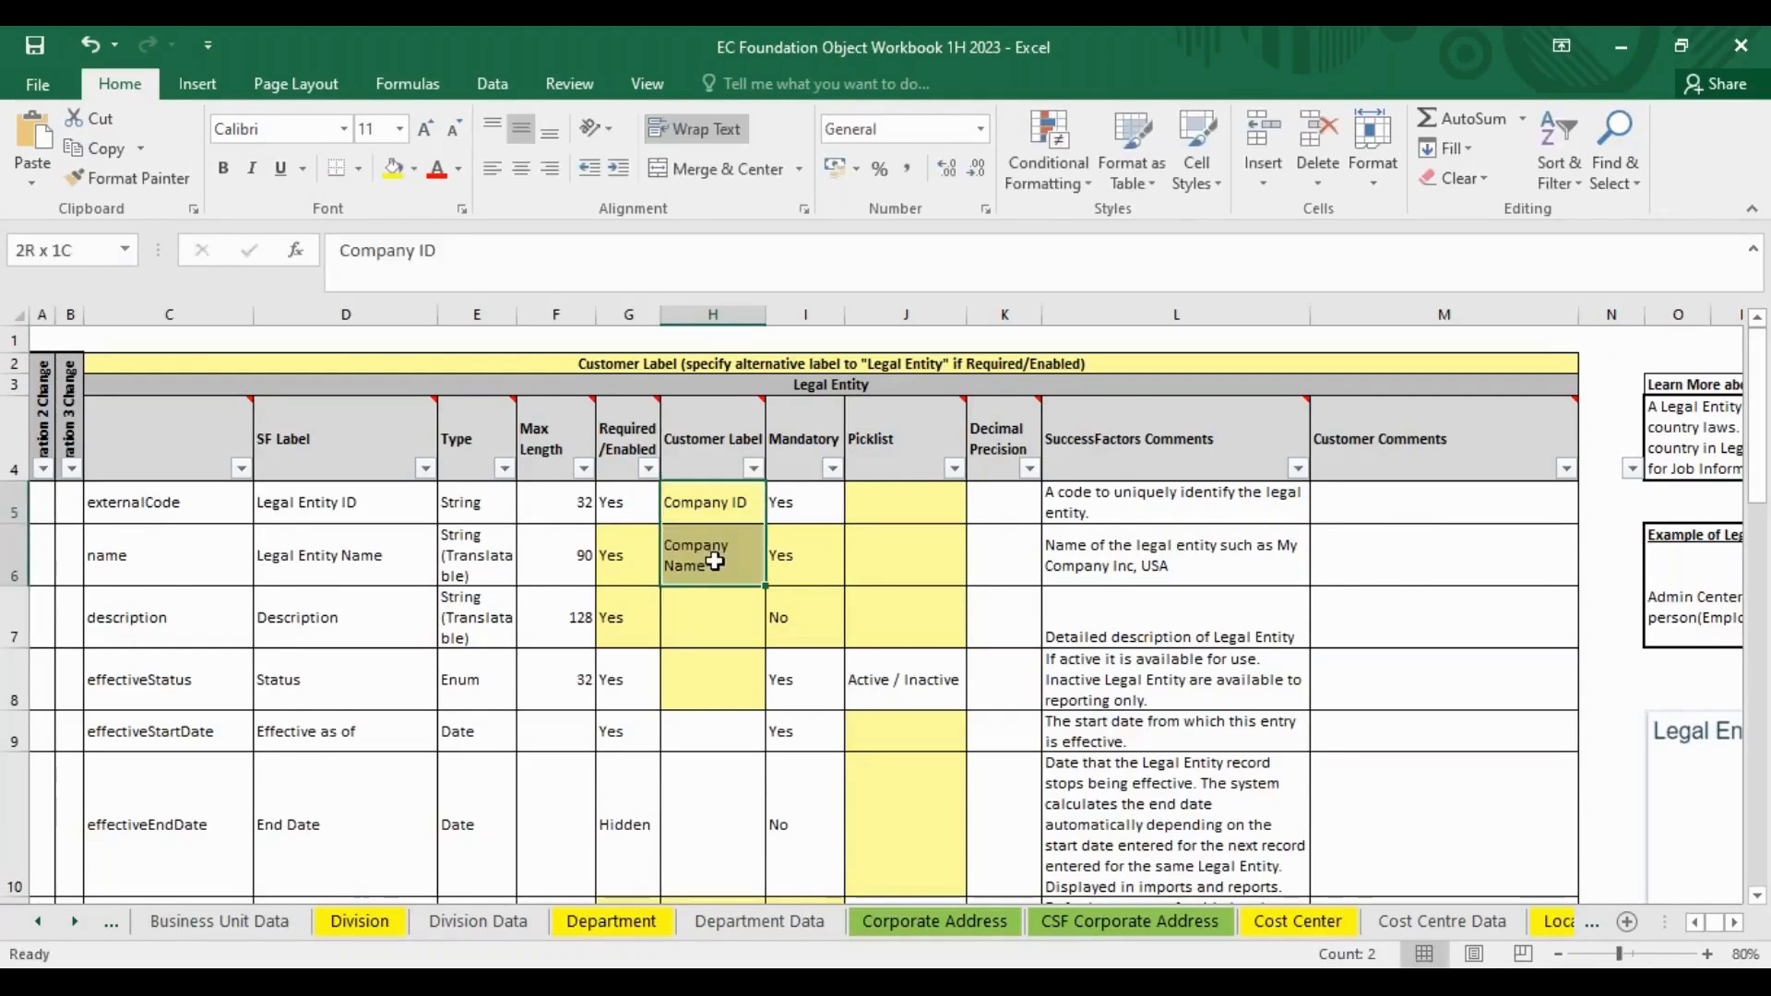
pyautogui.click(392, 168)
pyautogui.click(924, 595)
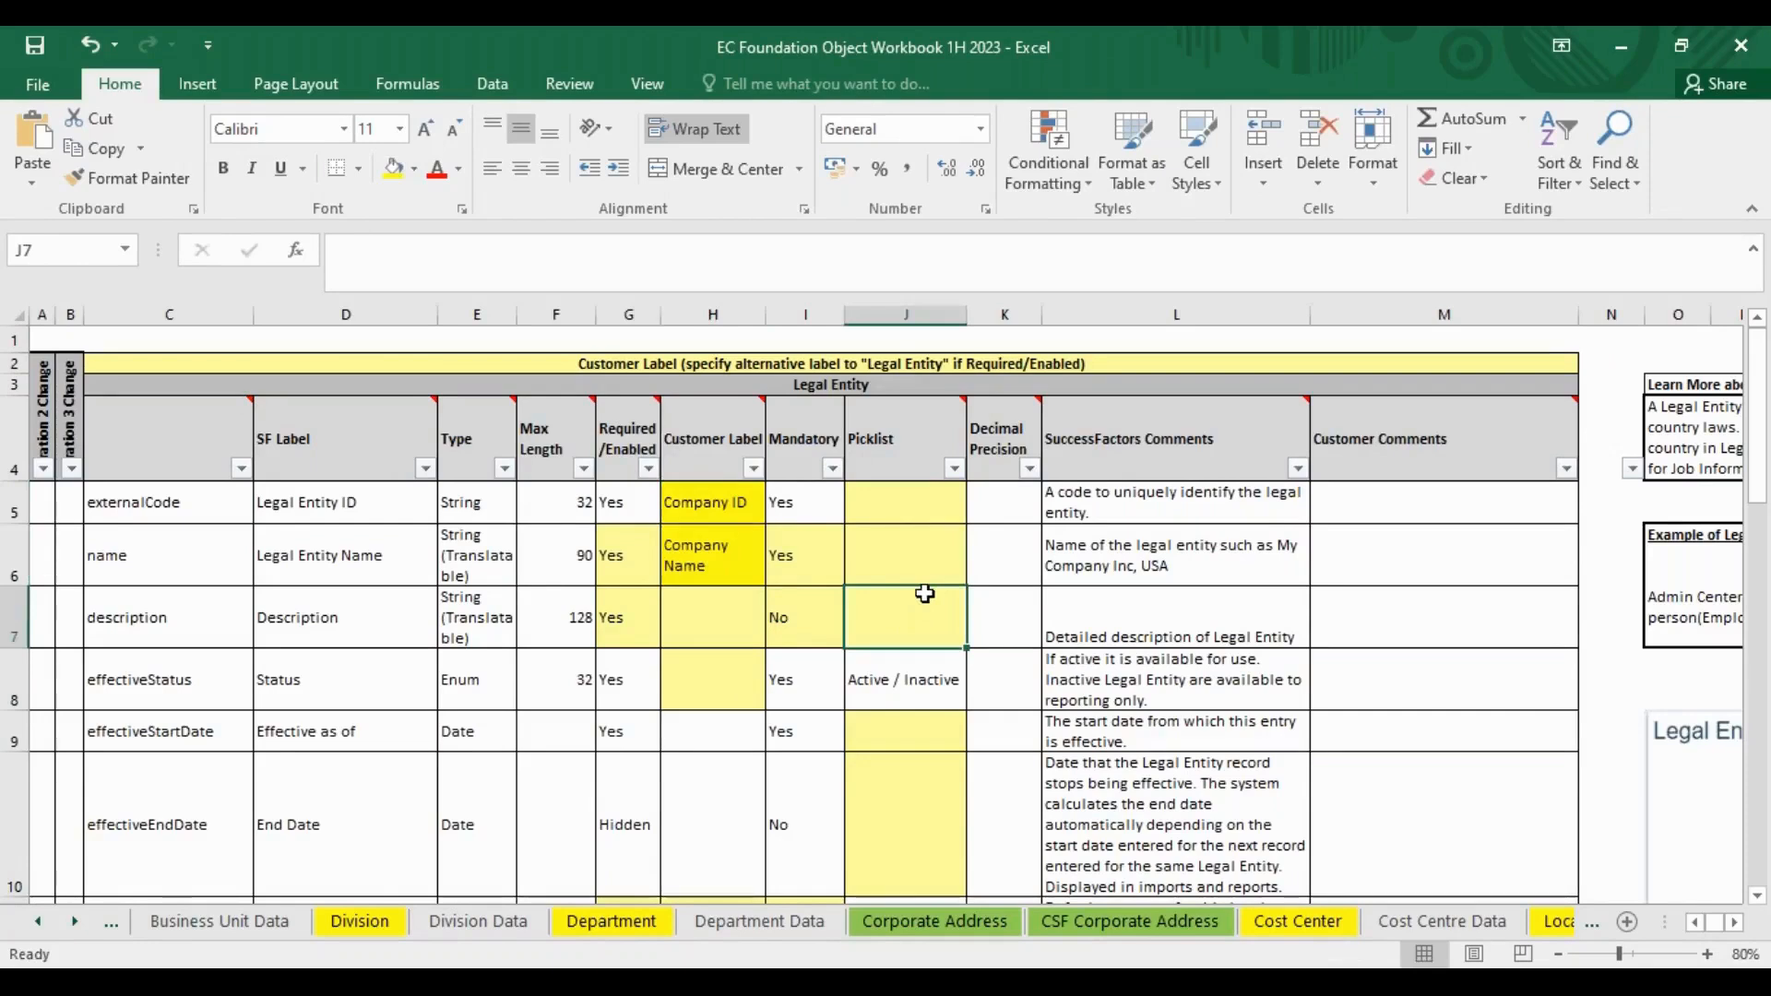
# Check externalCode's max length in the workbook, test it with an overlong Company ID in SuccessFactors, and clear the test entry.
pyautogui.click(601, 510)
pyautogui.click(563, 509)
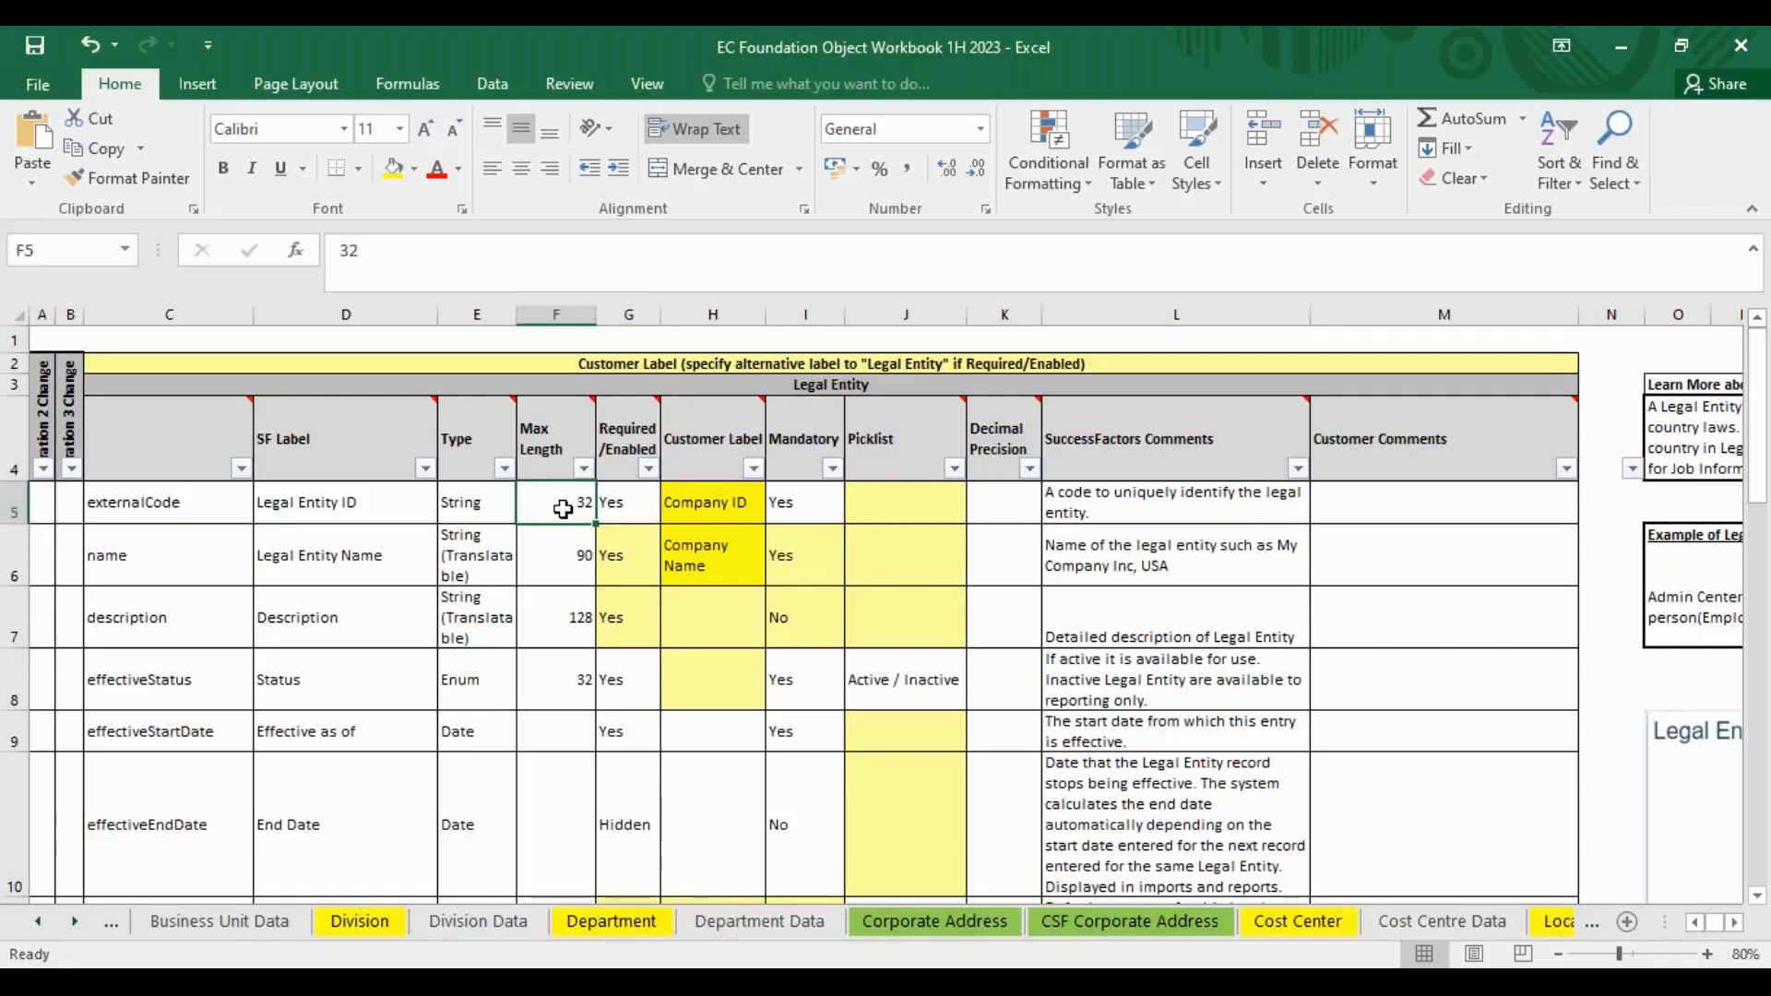
pyautogui.hotkey('alt', 'Tab')
pyautogui.click(700, 447)
pyautogui.click(682, 427)
pyautogui.write('hgjhgjhscjhjkzhkjhjkzHJKchjkzxHJ')
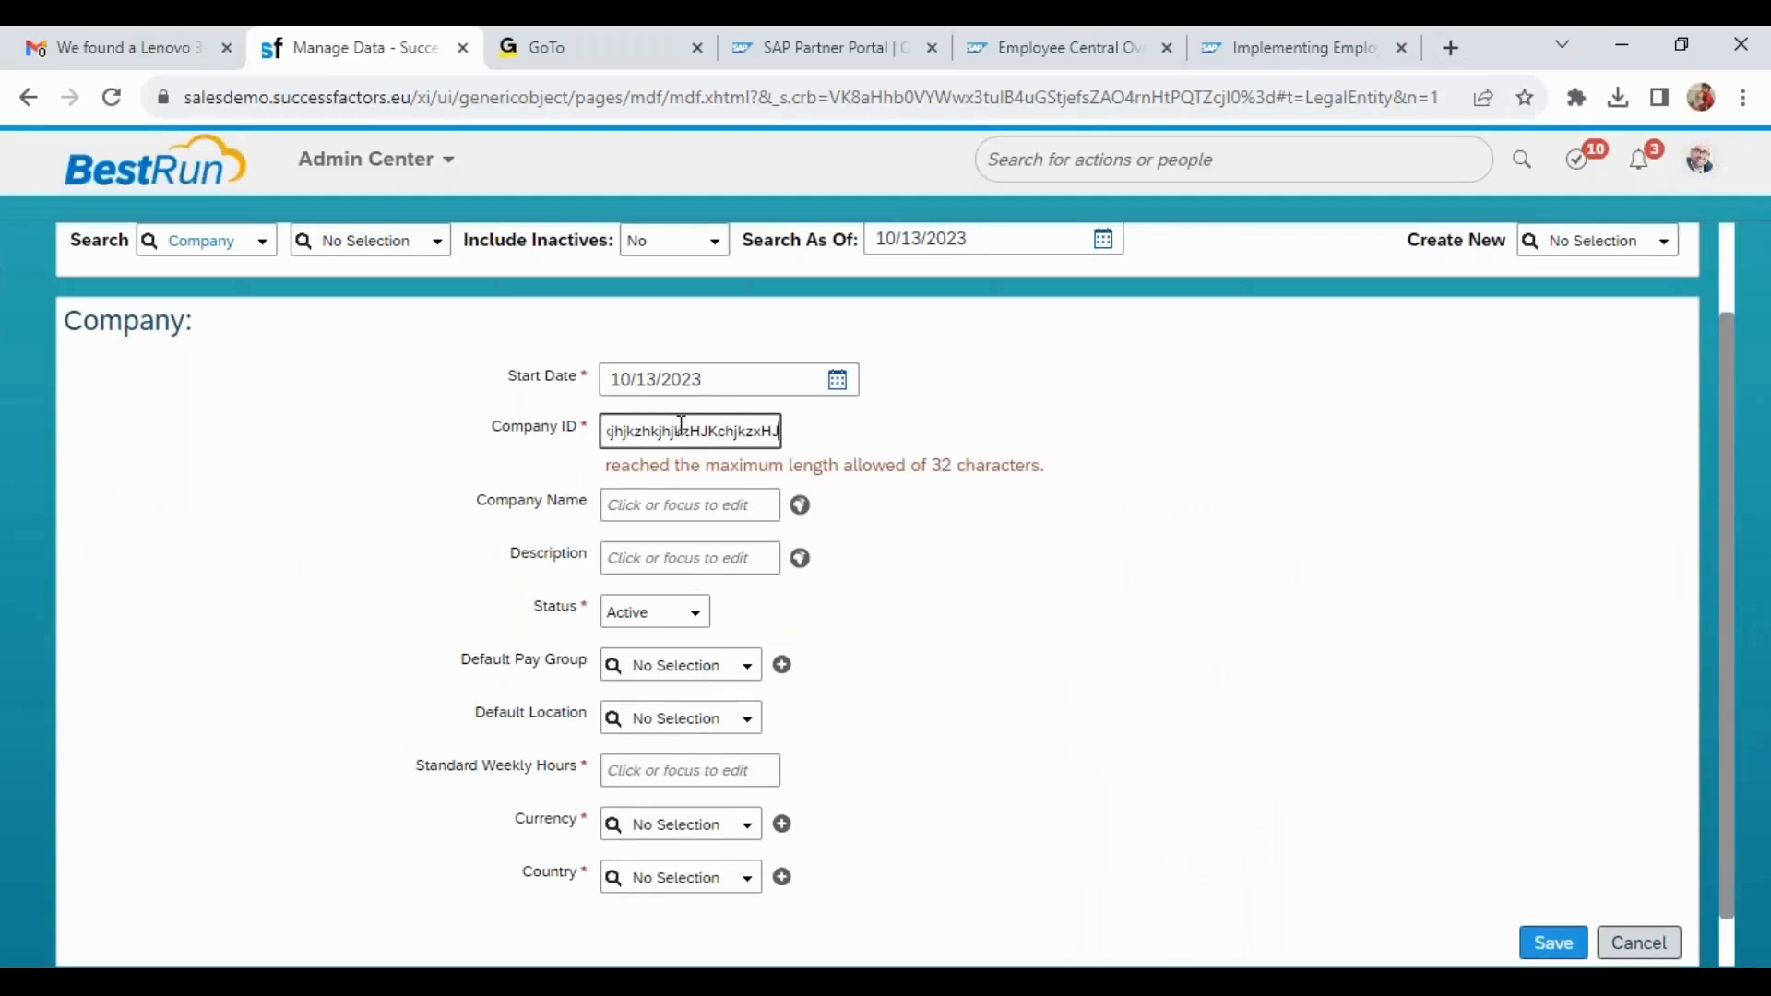
pyautogui.moveTo(653, 465); pyautogui.dragTo(891, 448)
pyautogui.click(921, 466)
pyautogui.tripleClick(920, 468)
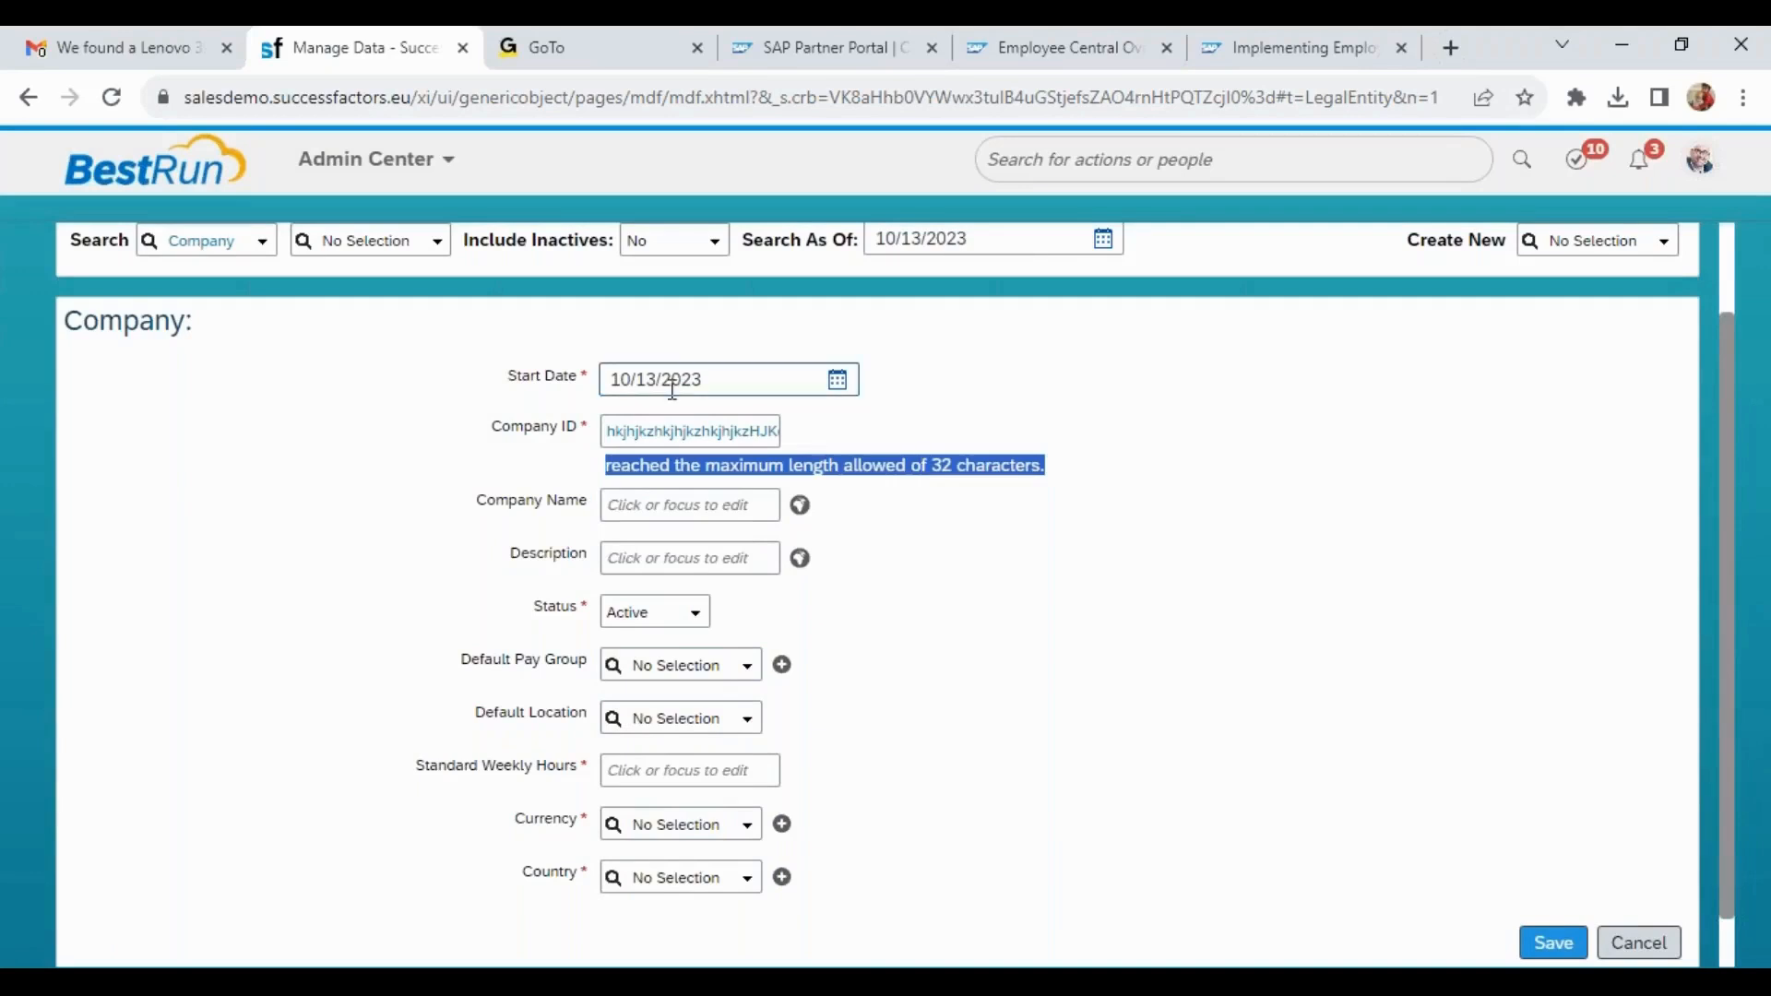
pyautogui.doubleClick(675, 440)
pyautogui.press('BackSpace')
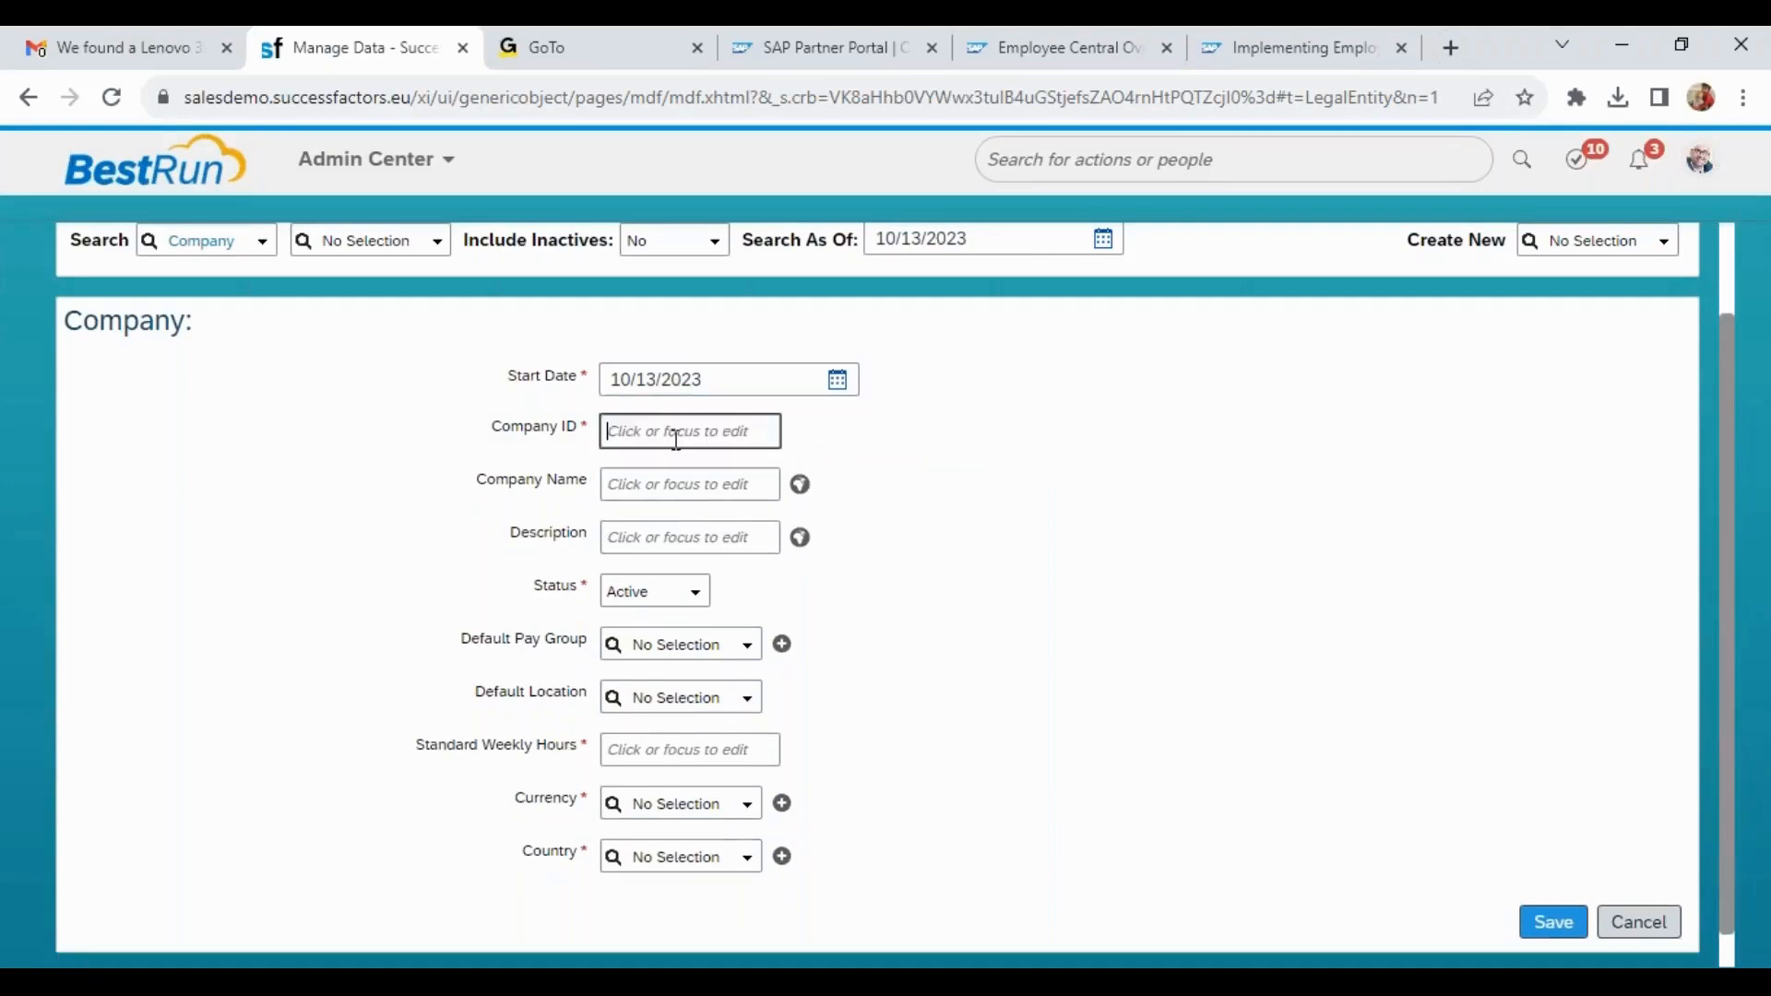
# Switch to the Foundation Object Workbook and add department code HR with the name Human Resources on the Department Data sheet.
pyautogui.hotkey('alt', 'Tab')
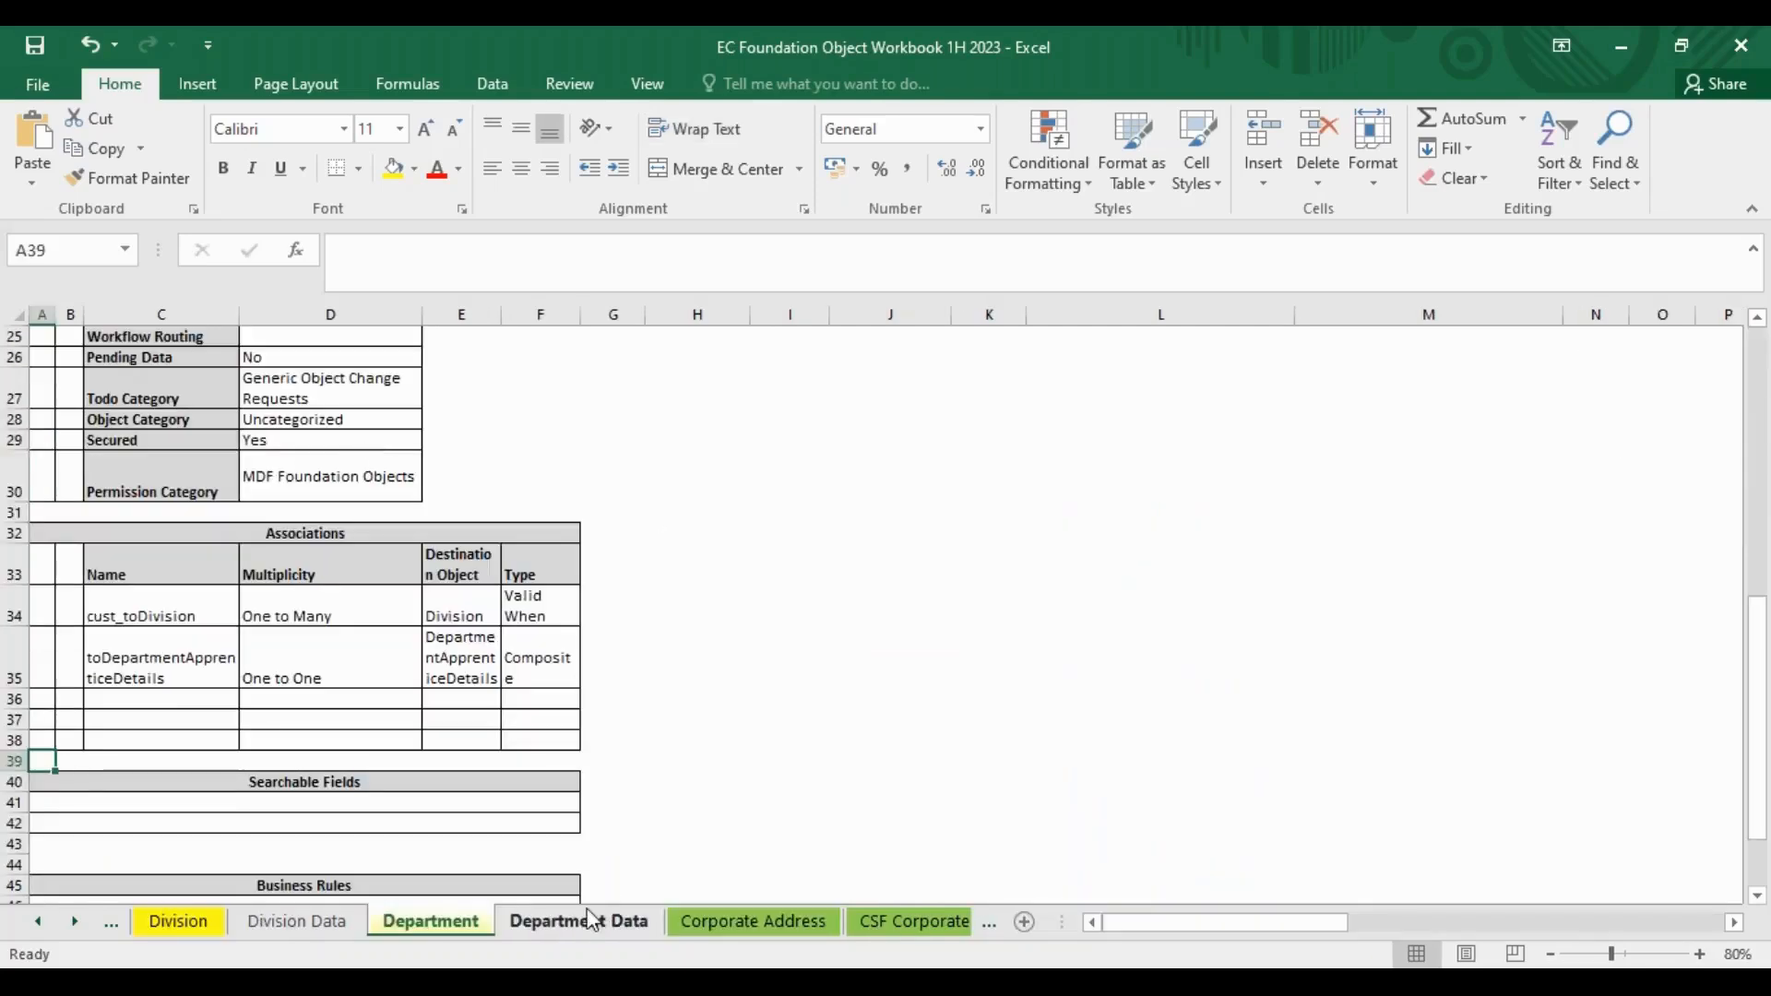
pyautogui.click(586, 920)
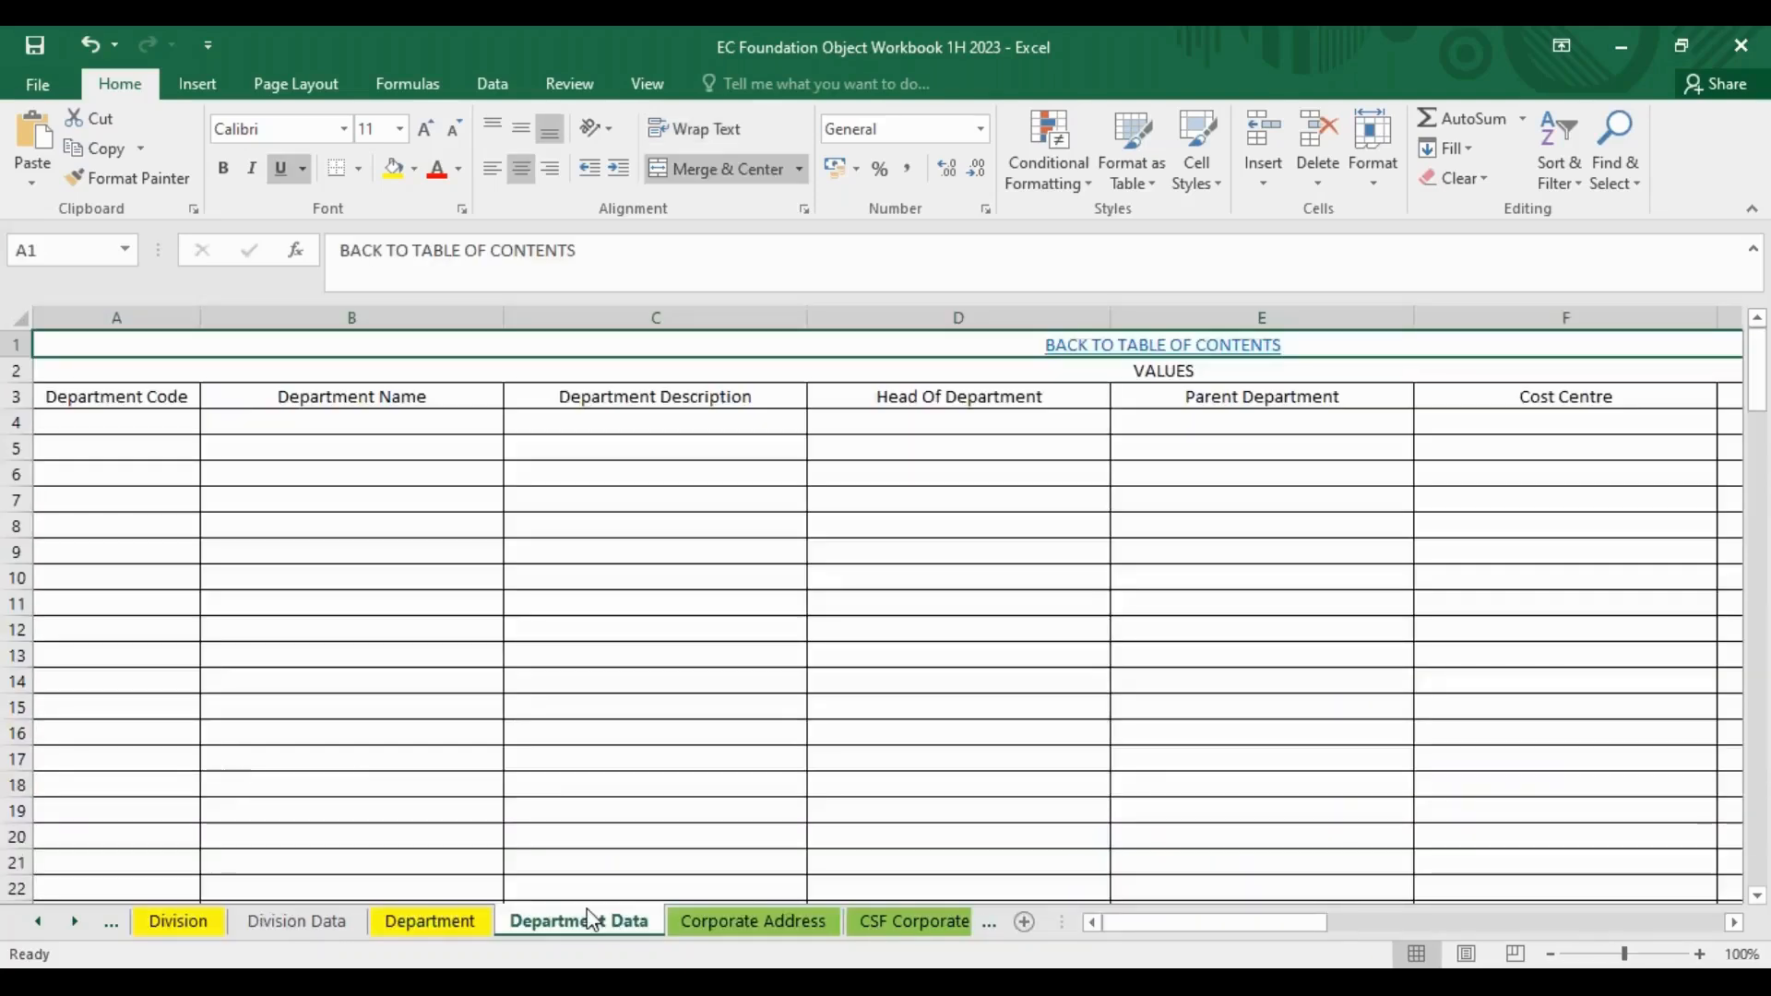
pyautogui.click(148, 427)
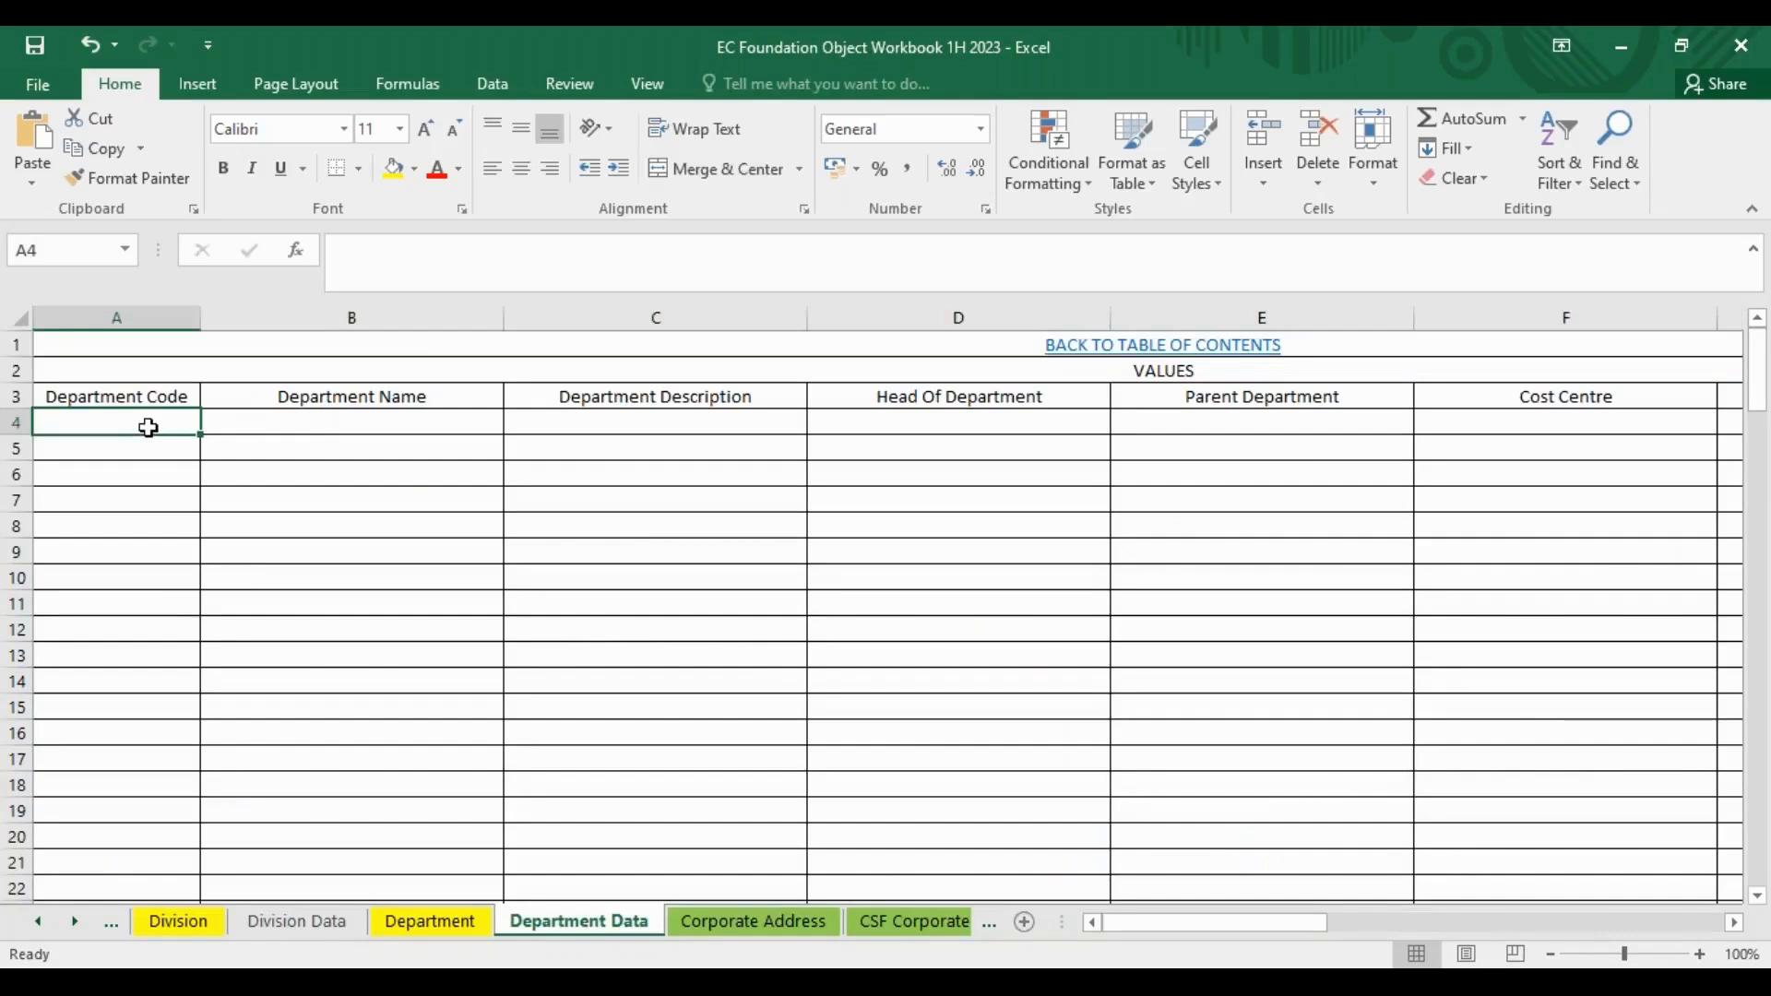
pyautogui.write('HR')
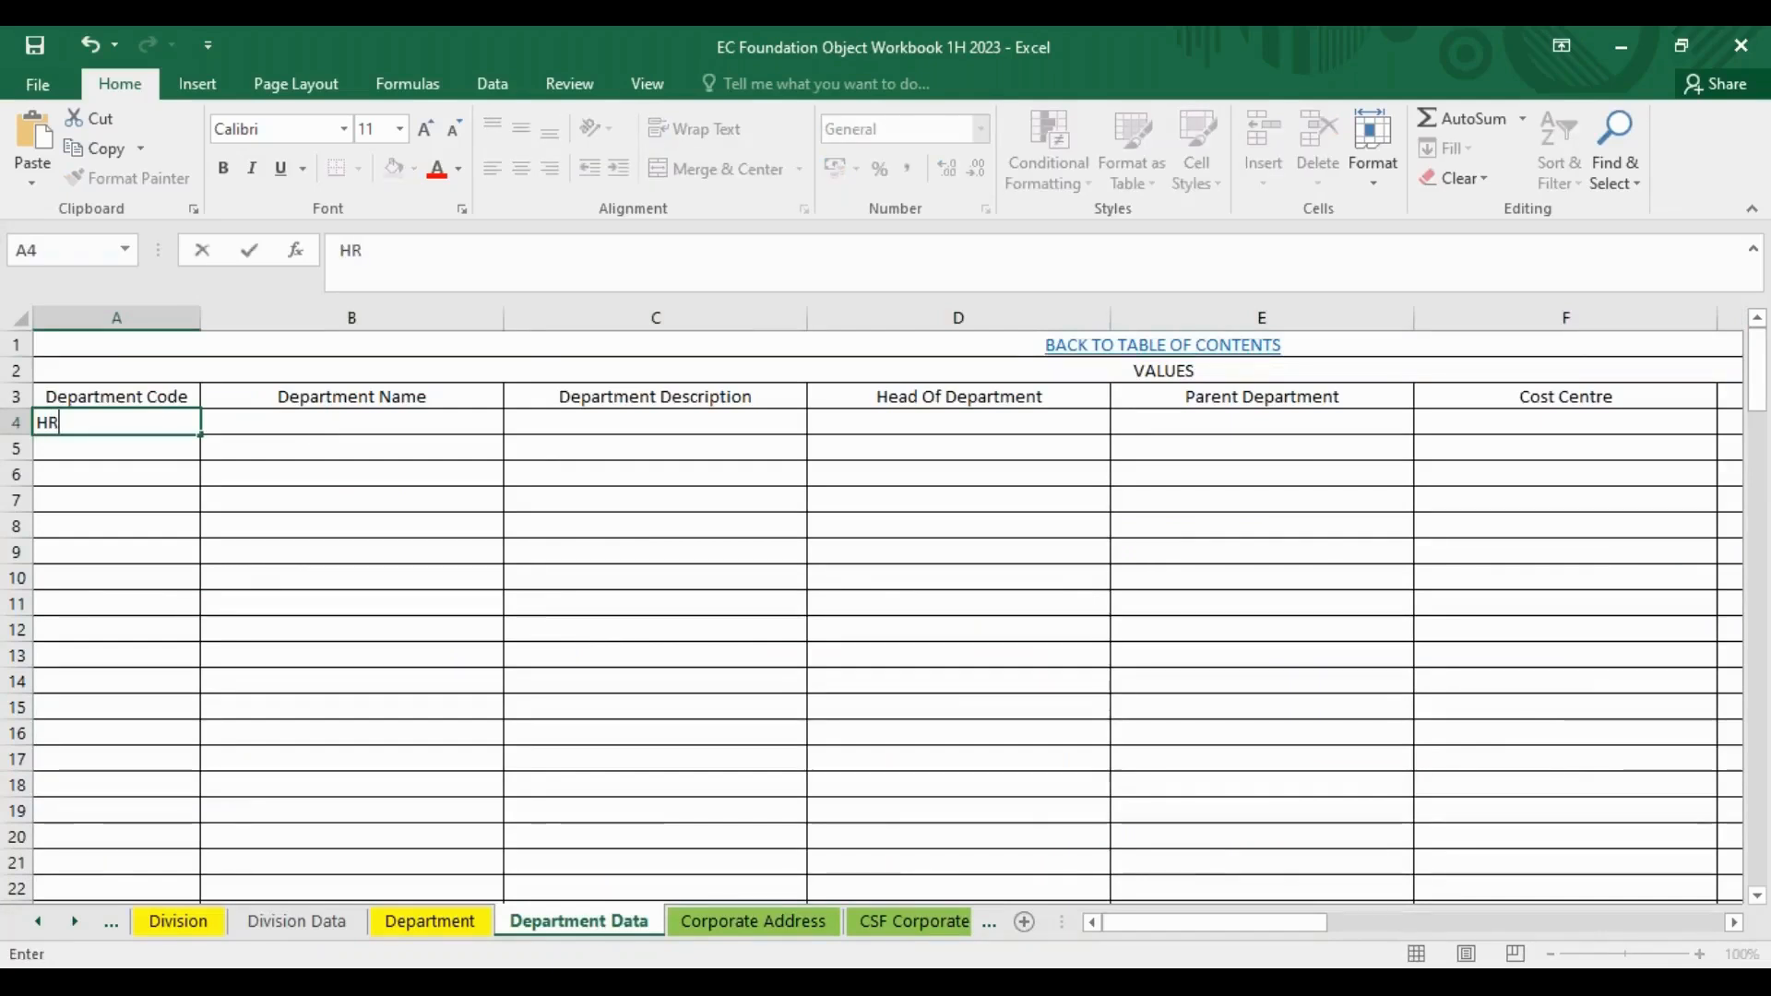
pyautogui.press('Tab')
pyautogui.write('Hu')
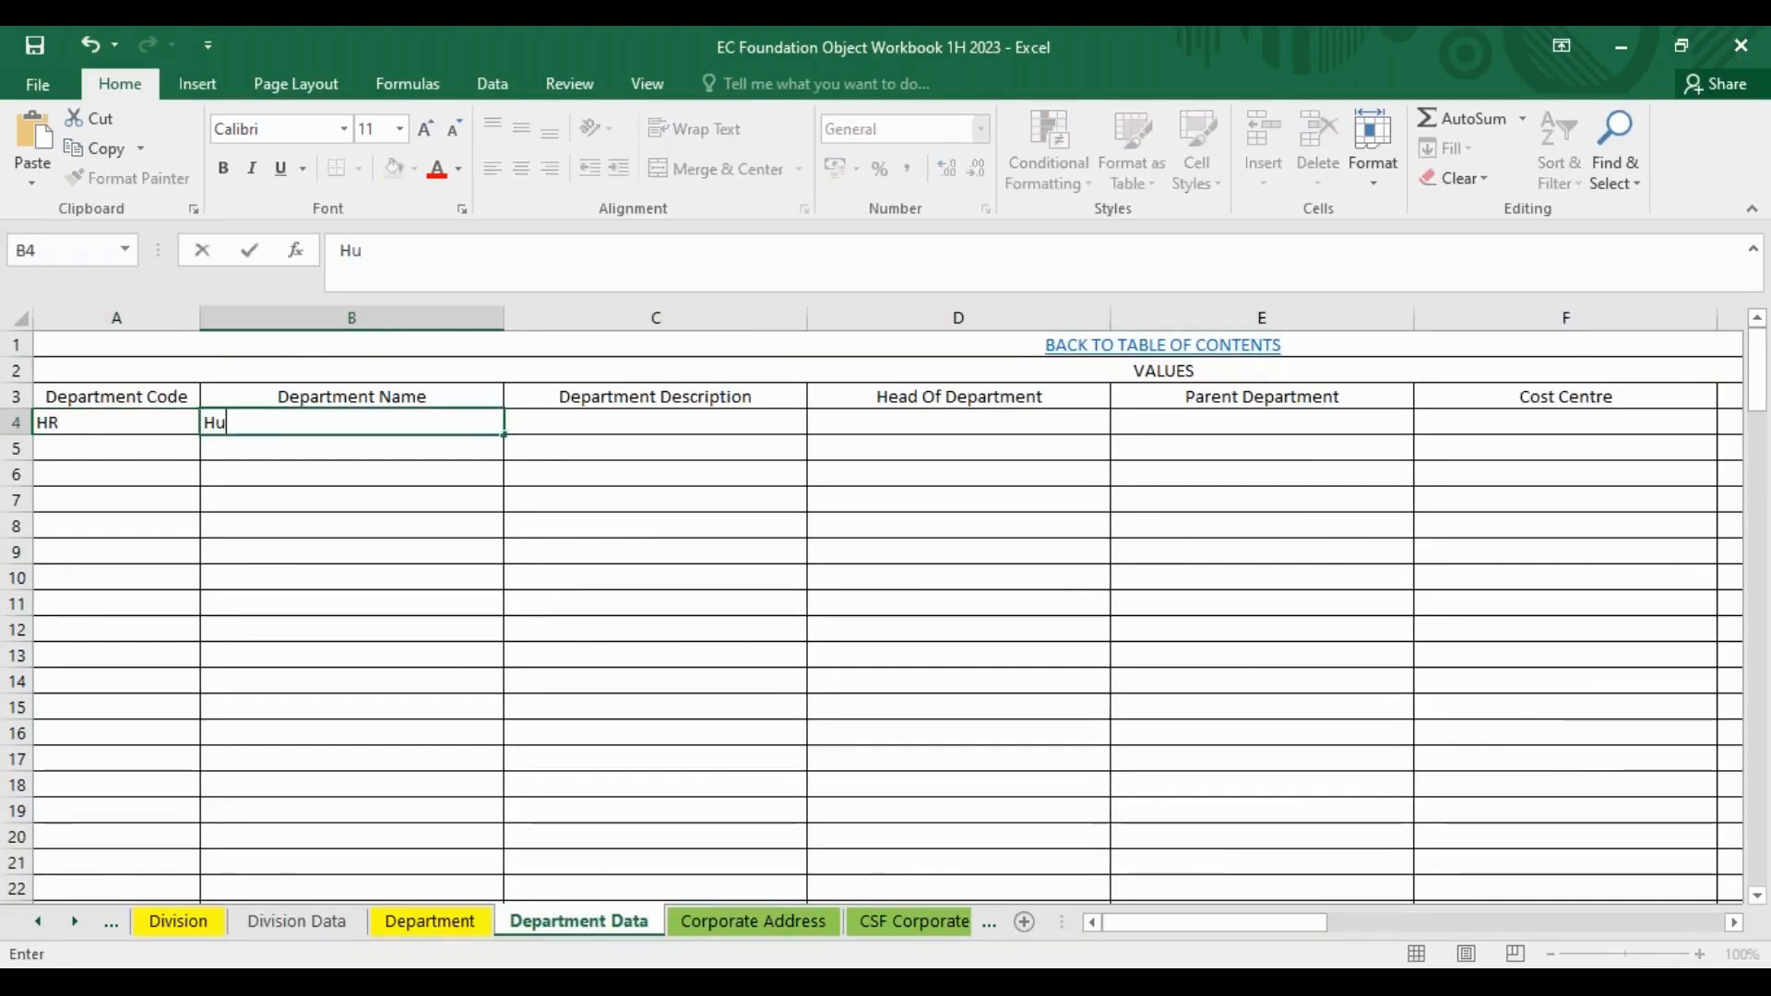
pyautogui.write('man Resources')
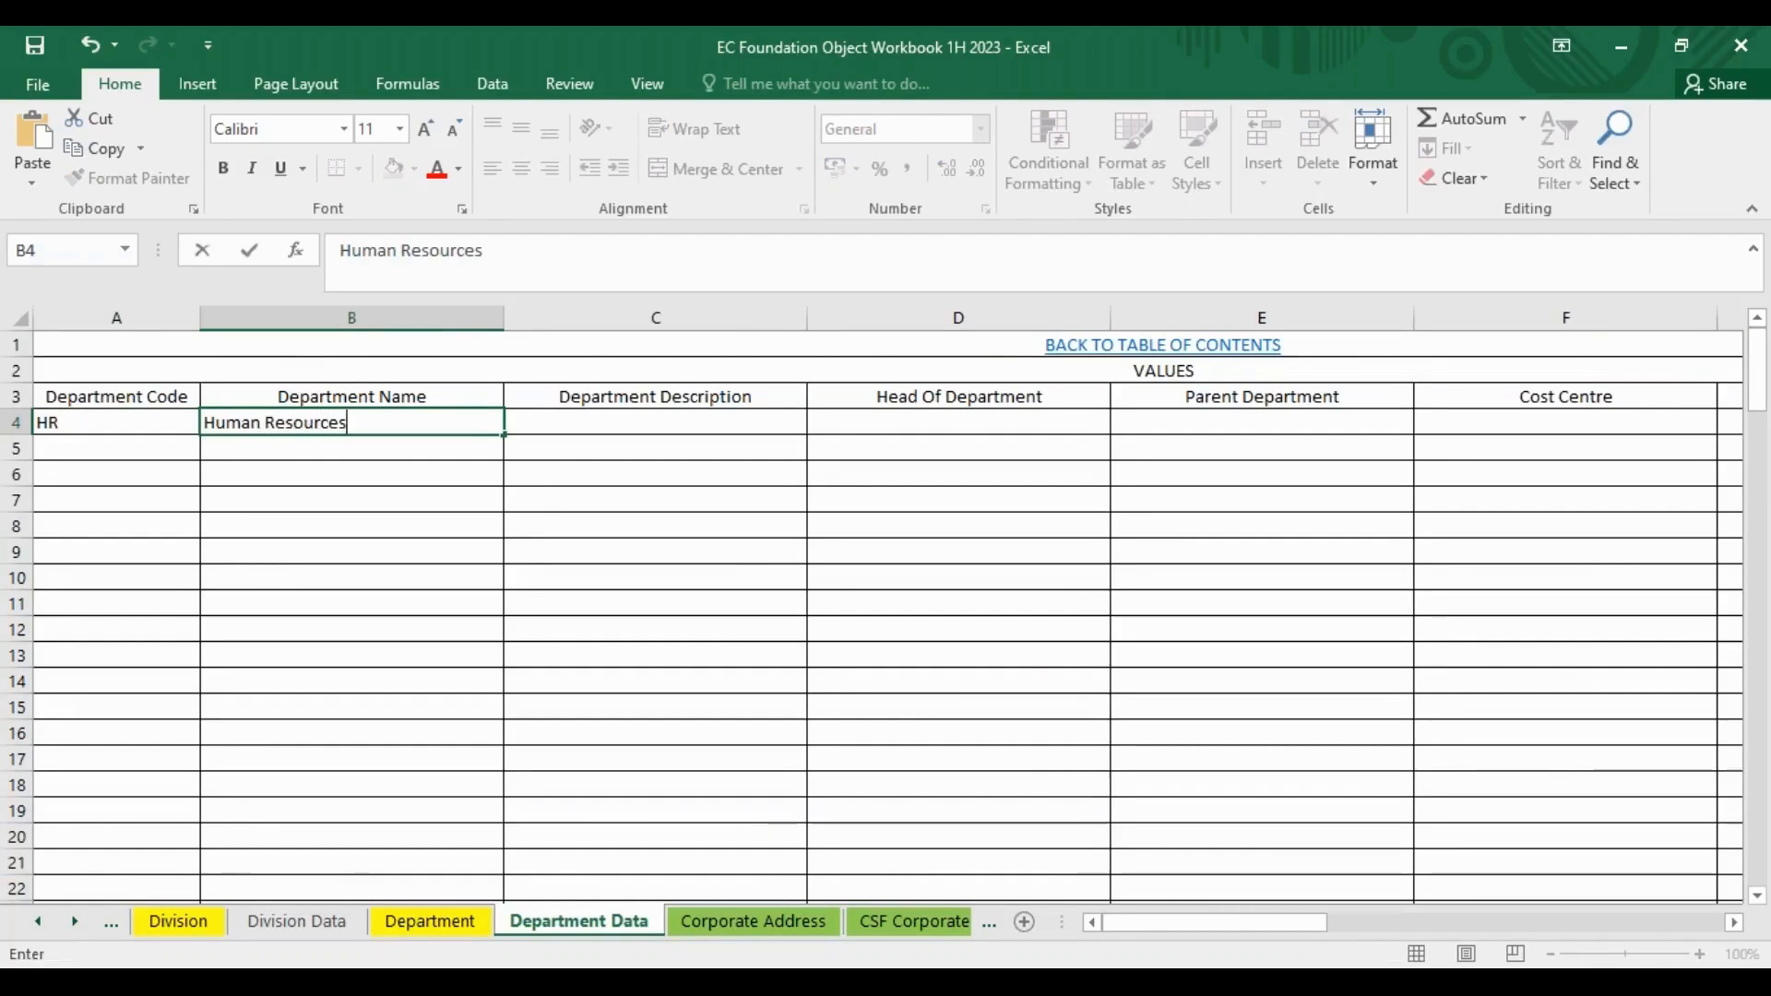
pyautogui.press('Return')
# Add the departments FI, Finance and SL, Sales in the next two rows of the Department Data sheet.
pyautogui.write('FI')
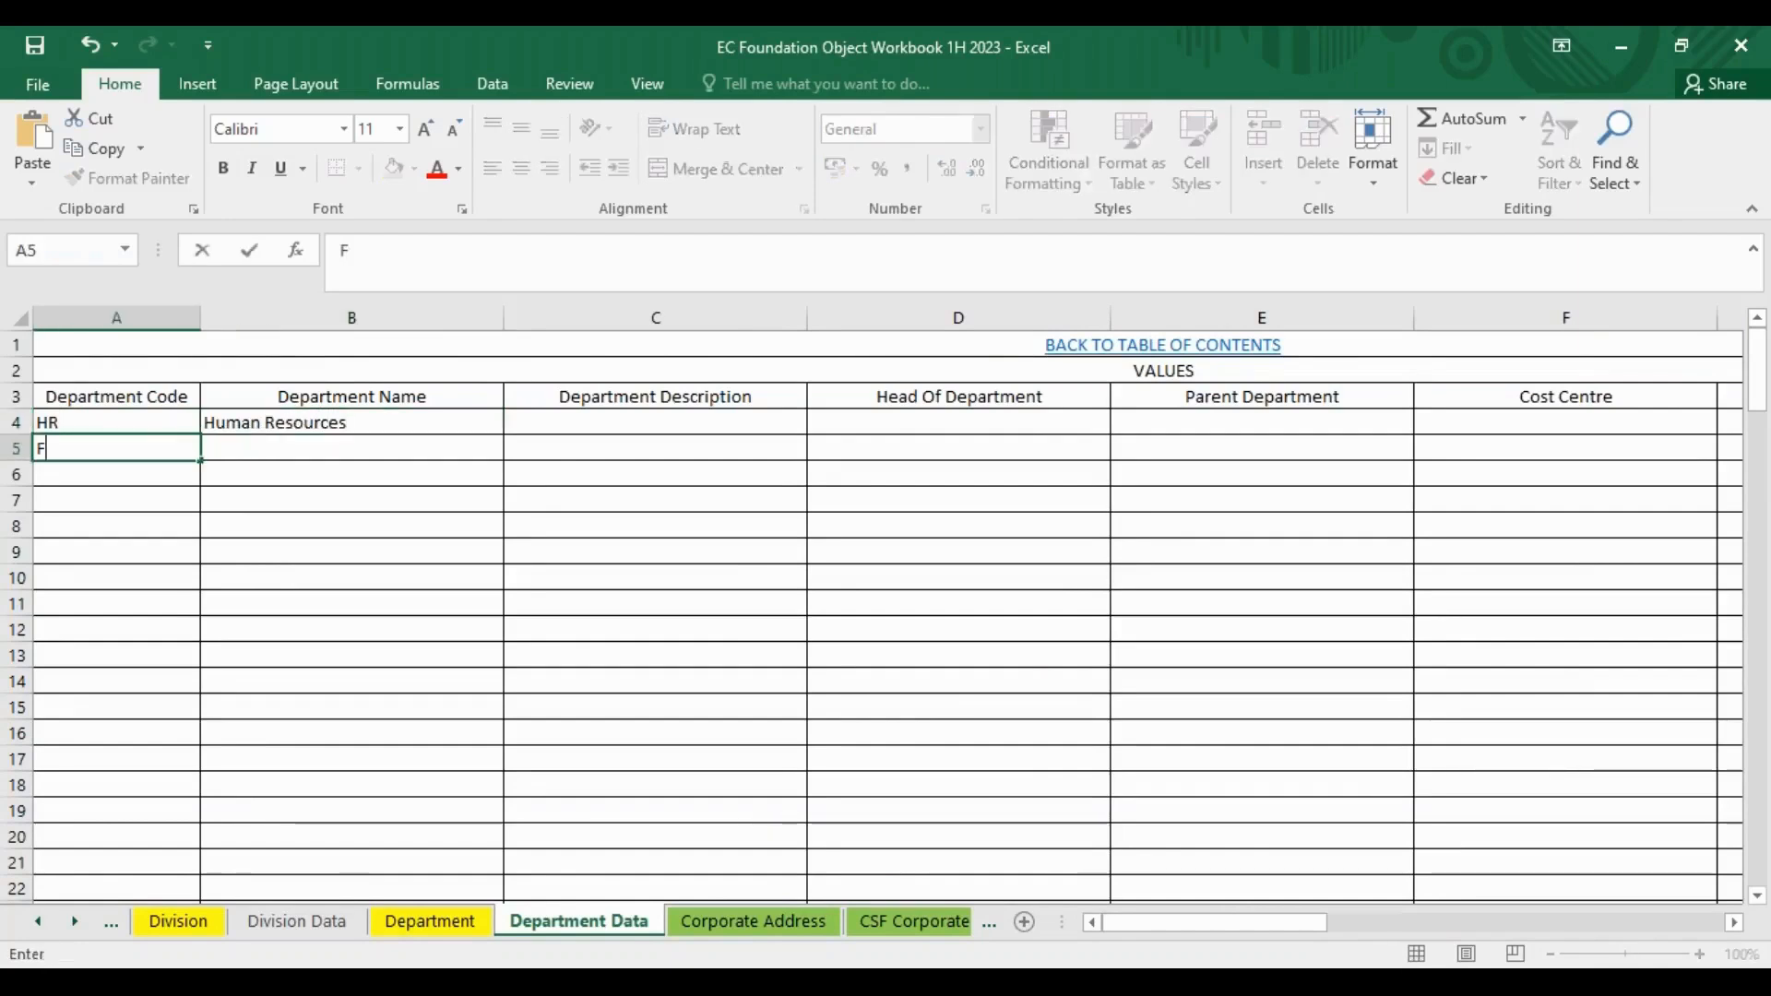
pyautogui.press('Tab')
pyautogui.write('Finance')
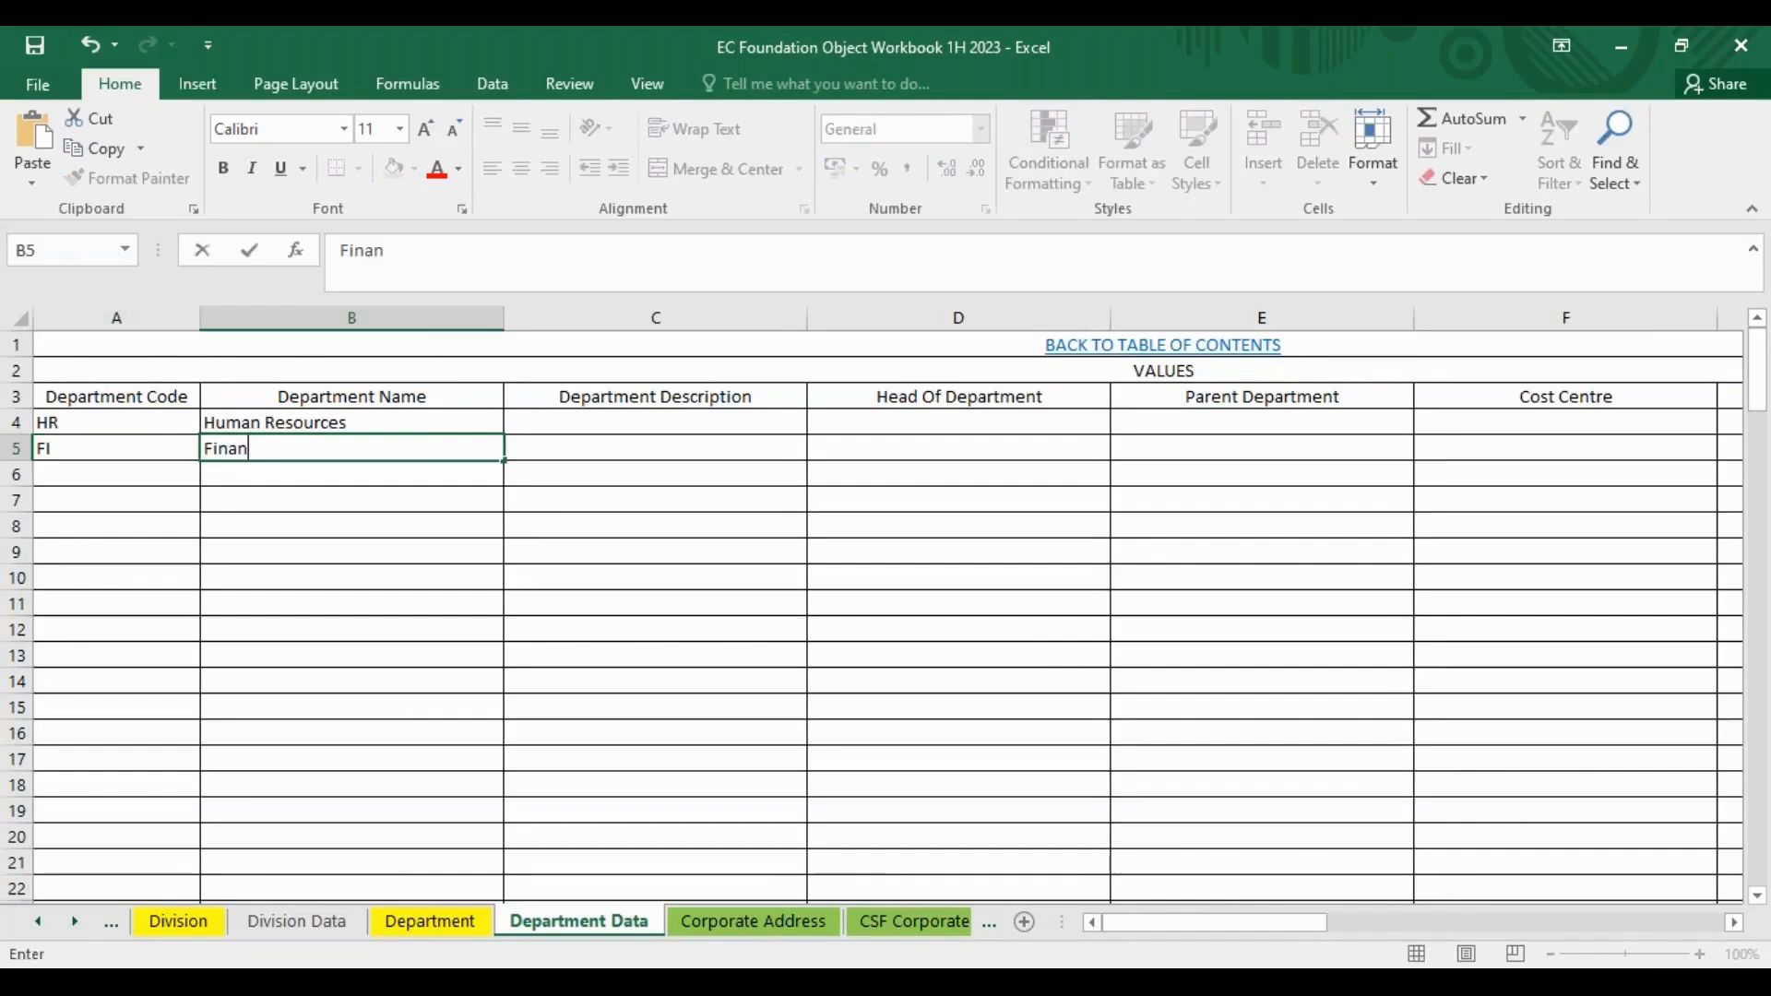
pyautogui.press('Return')
pyautogui.write('SL')
pyautogui.press('Tab')
pyautogui.write('Sles')
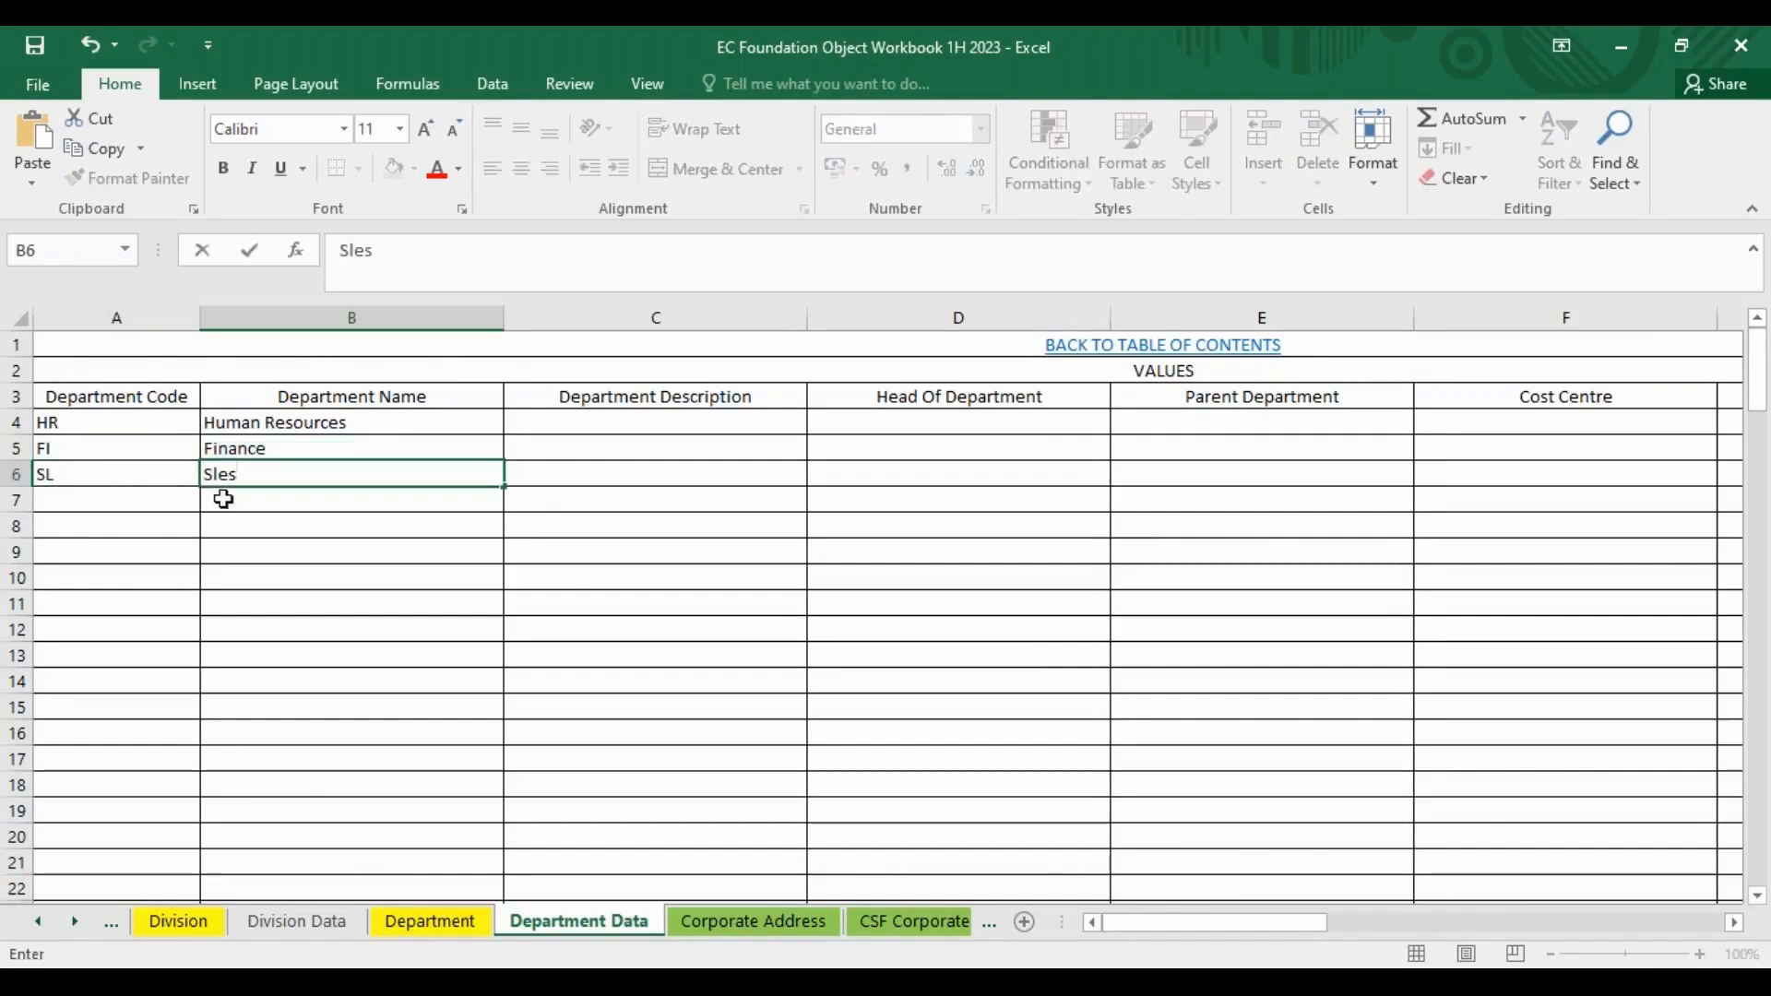
pyautogui.click(215, 474)
pyautogui.write('a')
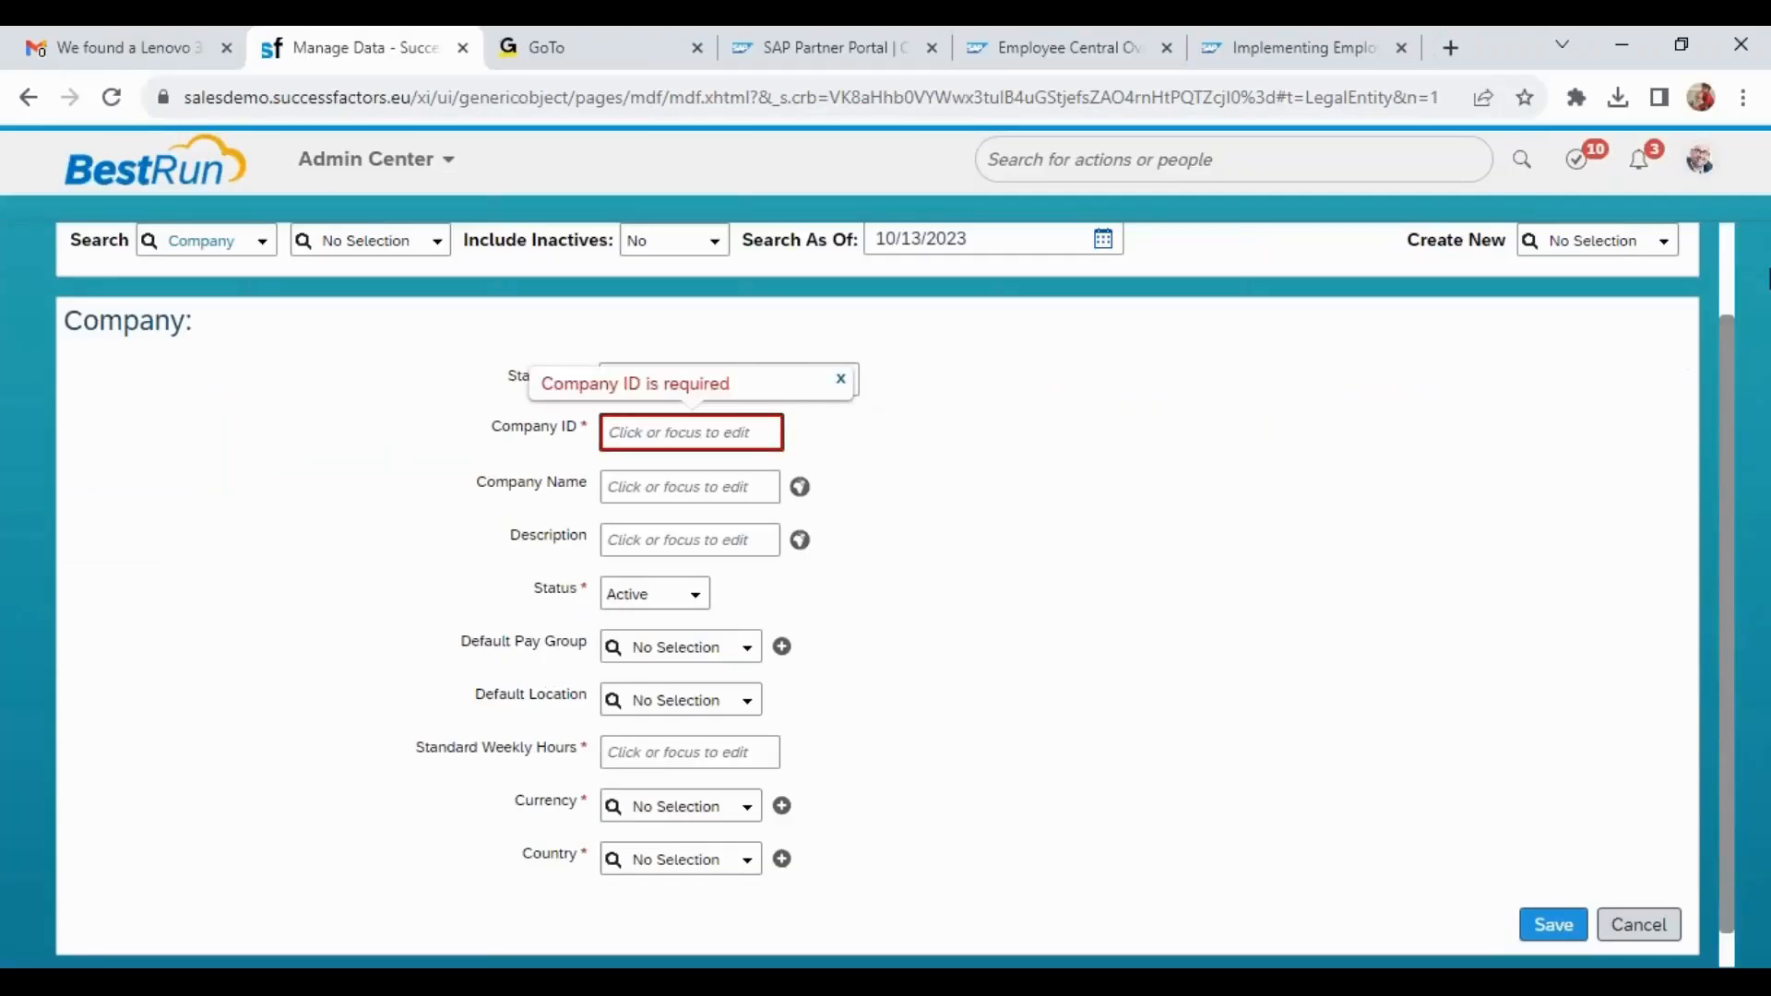
# Start a new Department record in SuccessFactors Manage Data and compare its fields with the workbook's Department Data columns.
pyautogui.click(1562, 240)
pyautogui.write('depar')
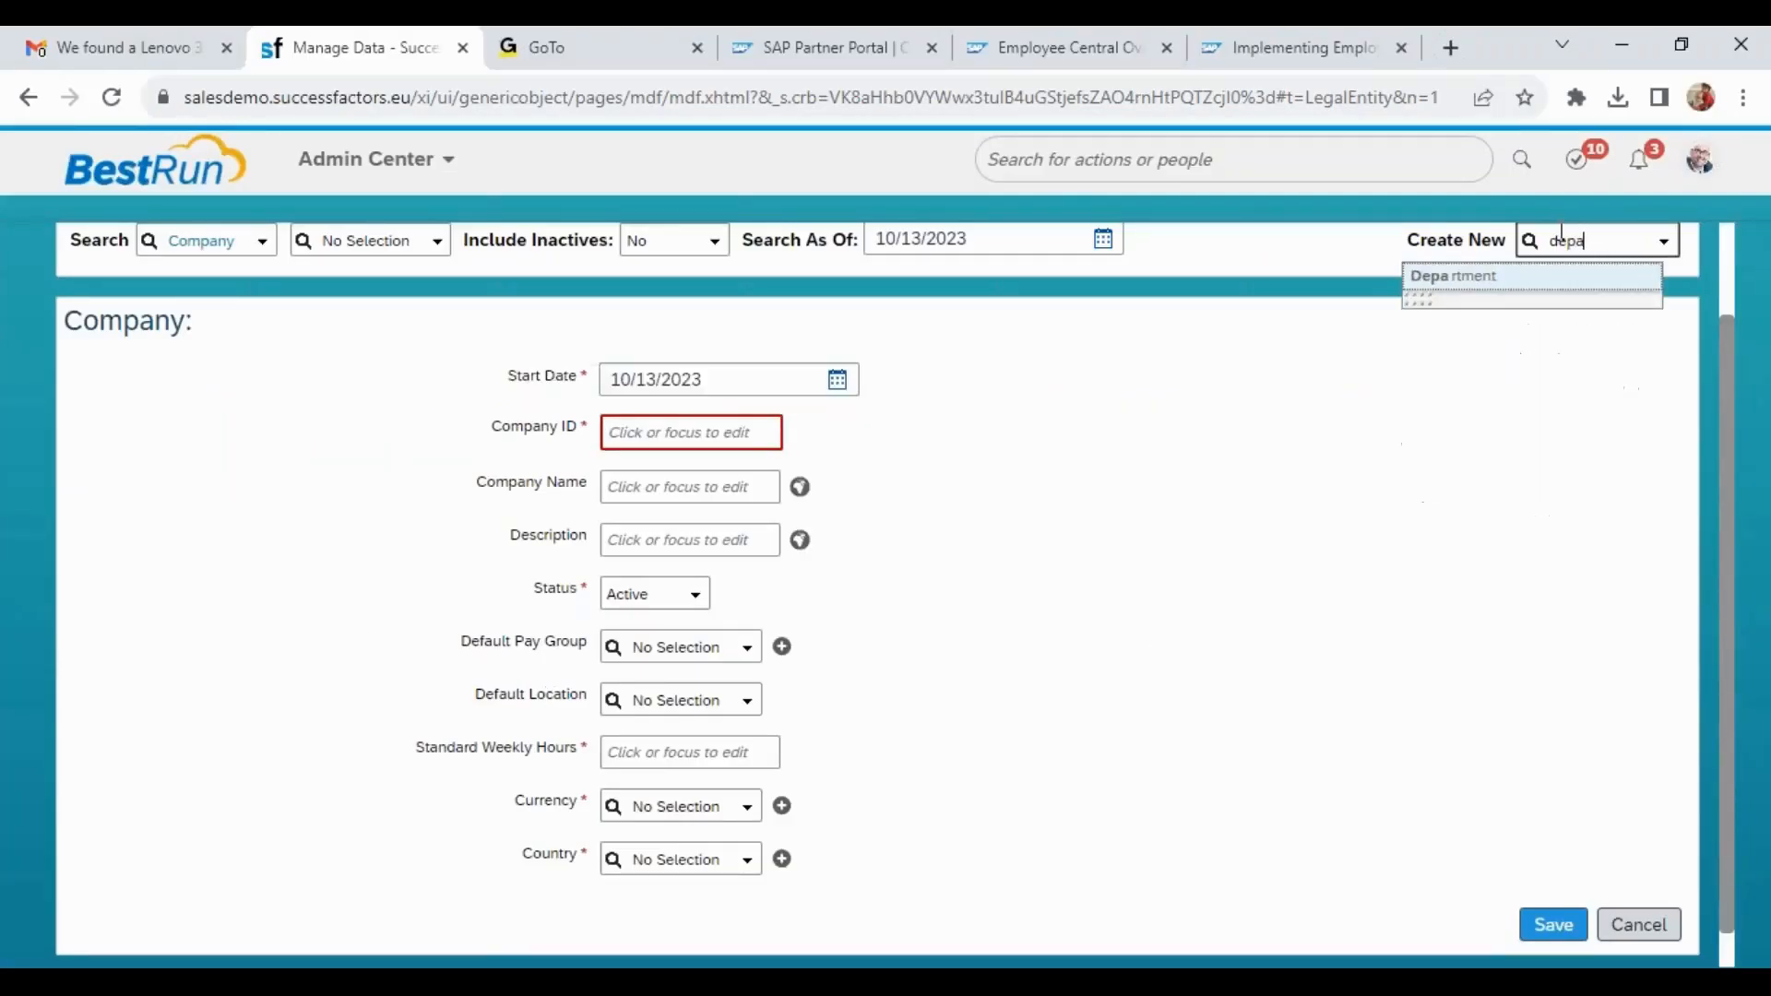
pyautogui.click(1496, 271)
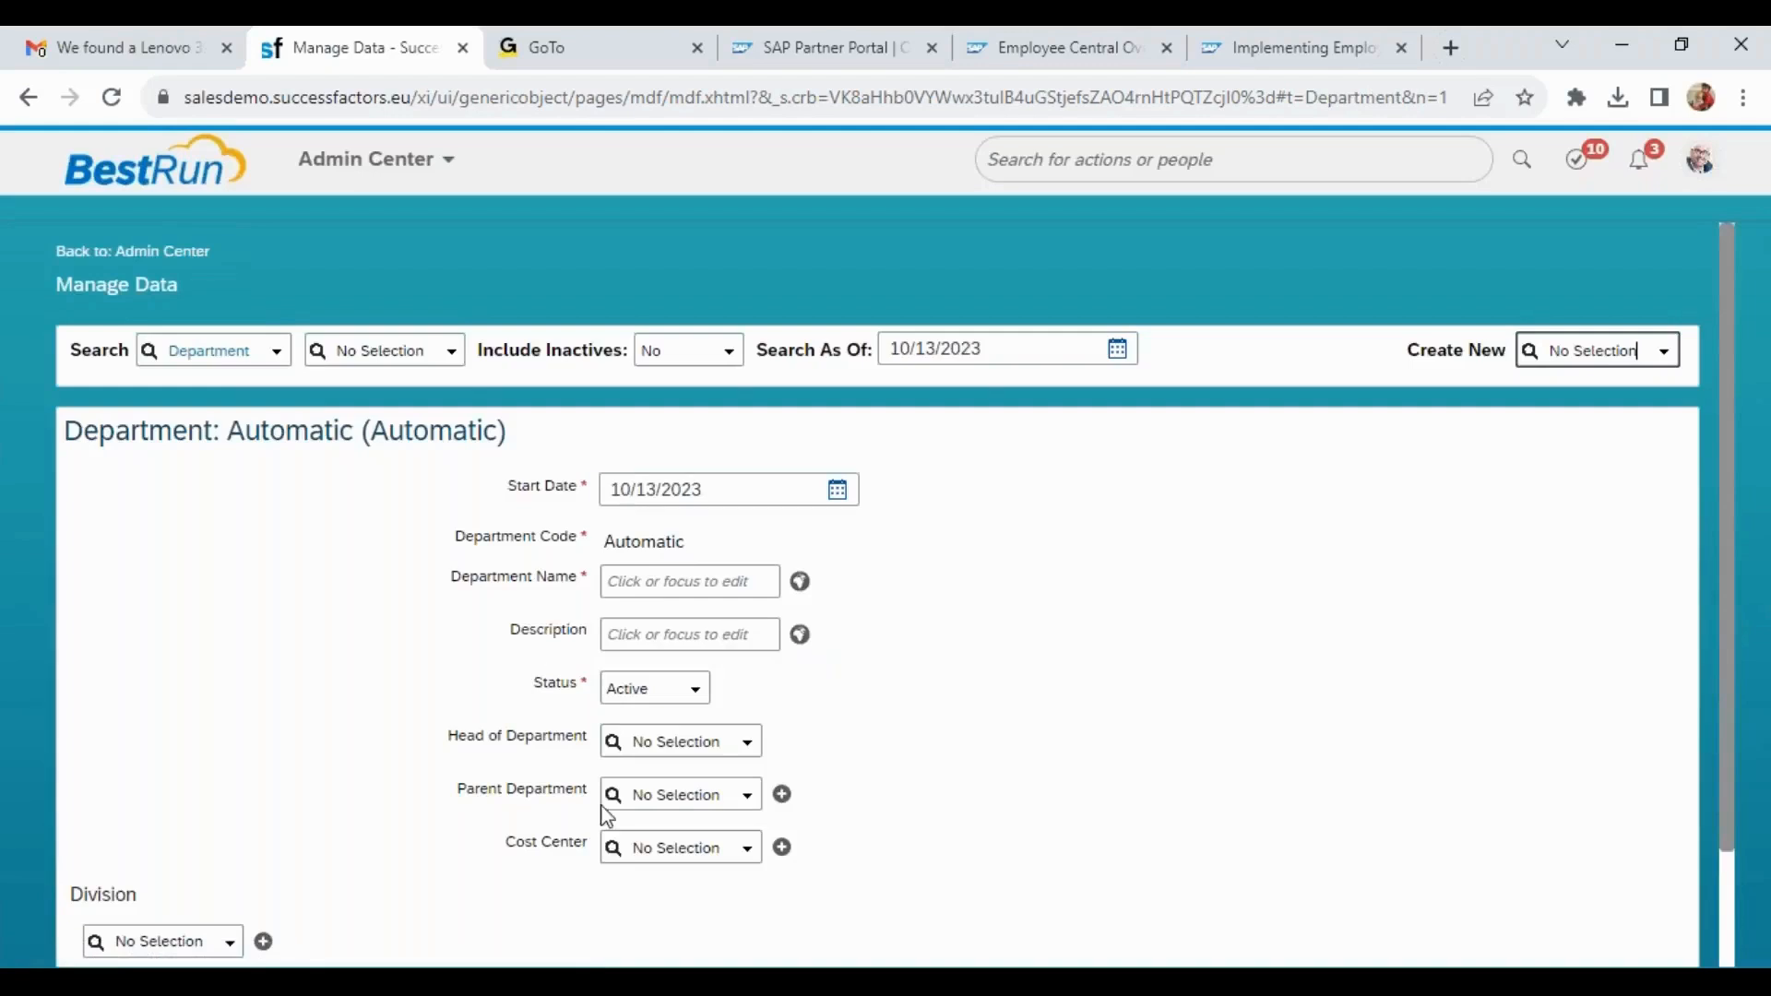
pyautogui.hotkey('alt', 'Tab')
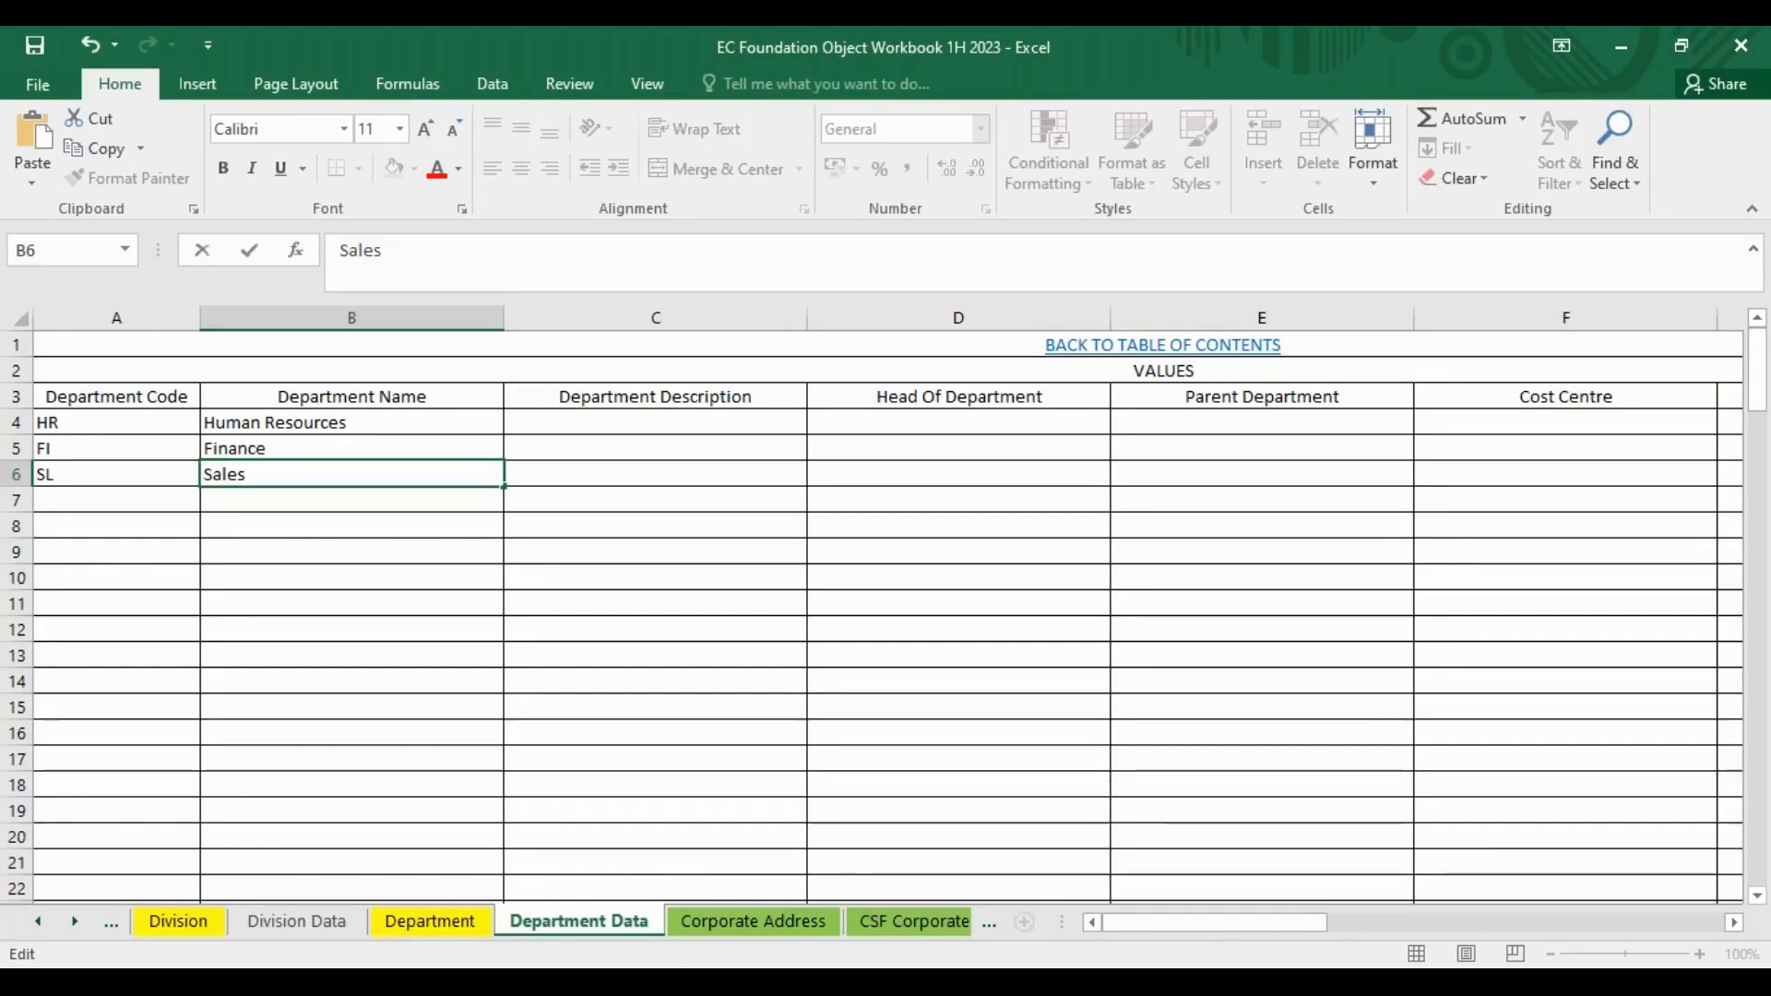
pyautogui.click(75, 922)
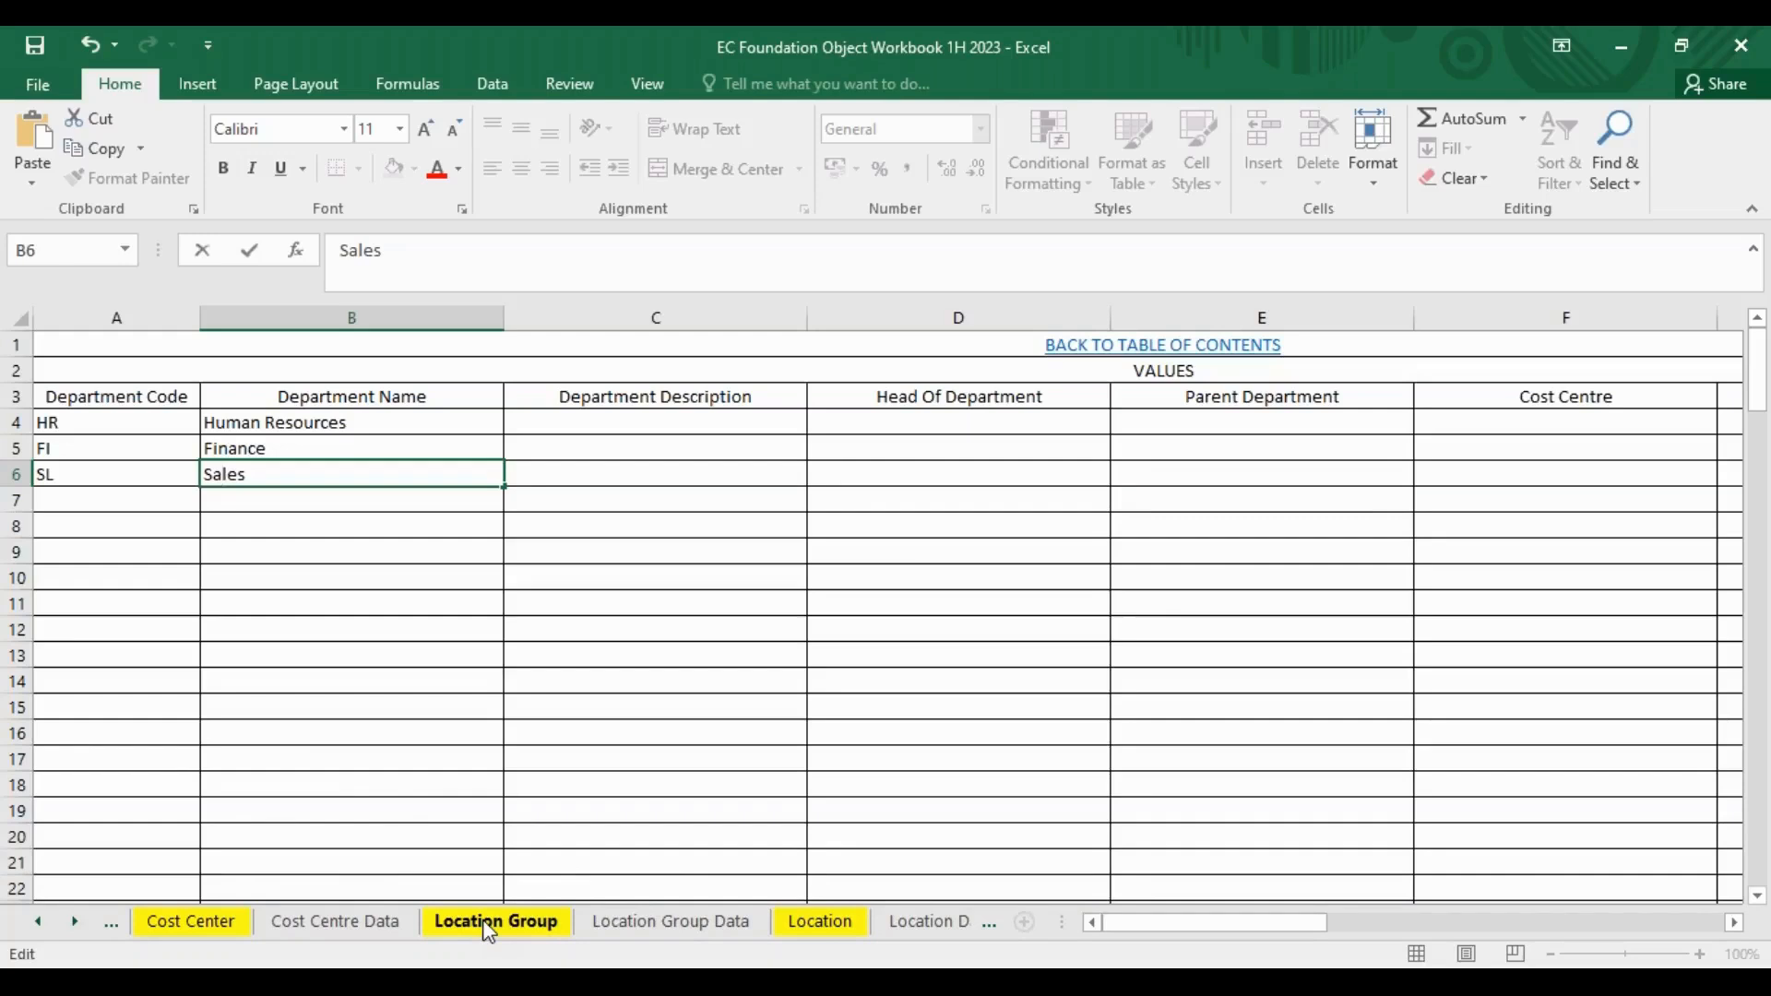
# Switch to the Venu_Training_Sept1 workbook and add HR Transactions beside Foundation Data in the Configuration workbook row.
pyautogui.hotkey('alt', 'Tab')
pyautogui.press('Tab')
pyautogui.press('Tab')
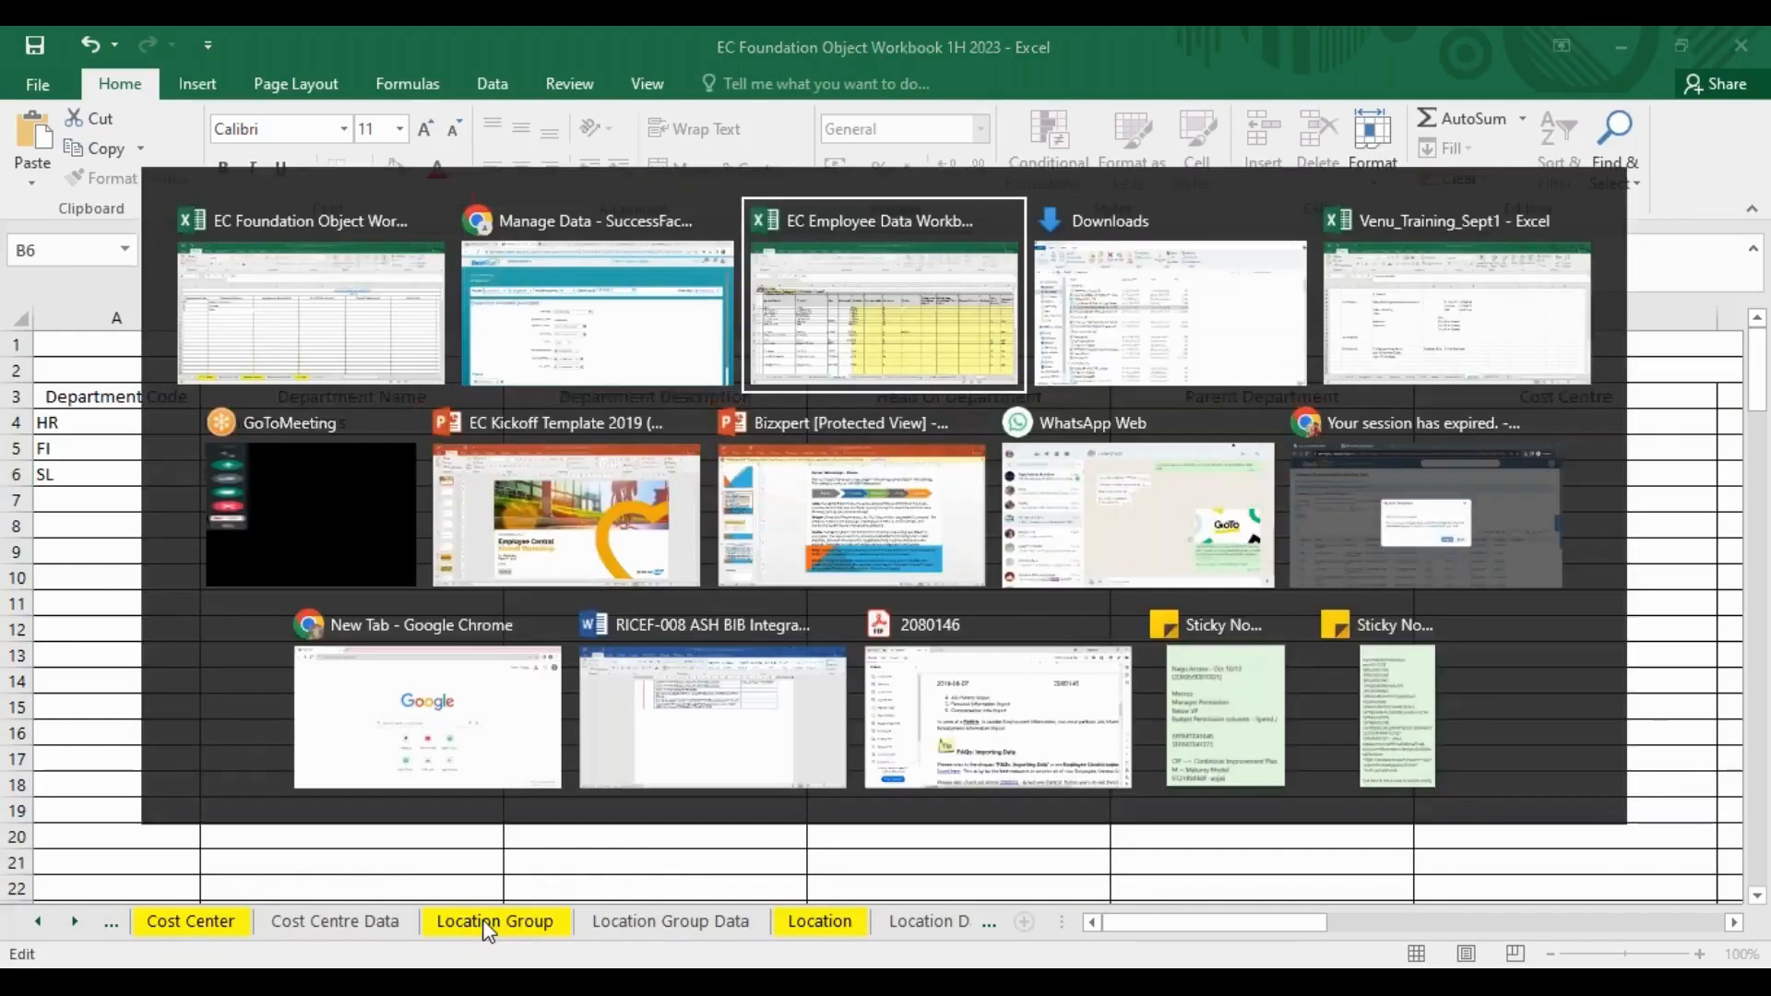
pyautogui.press('Tab')
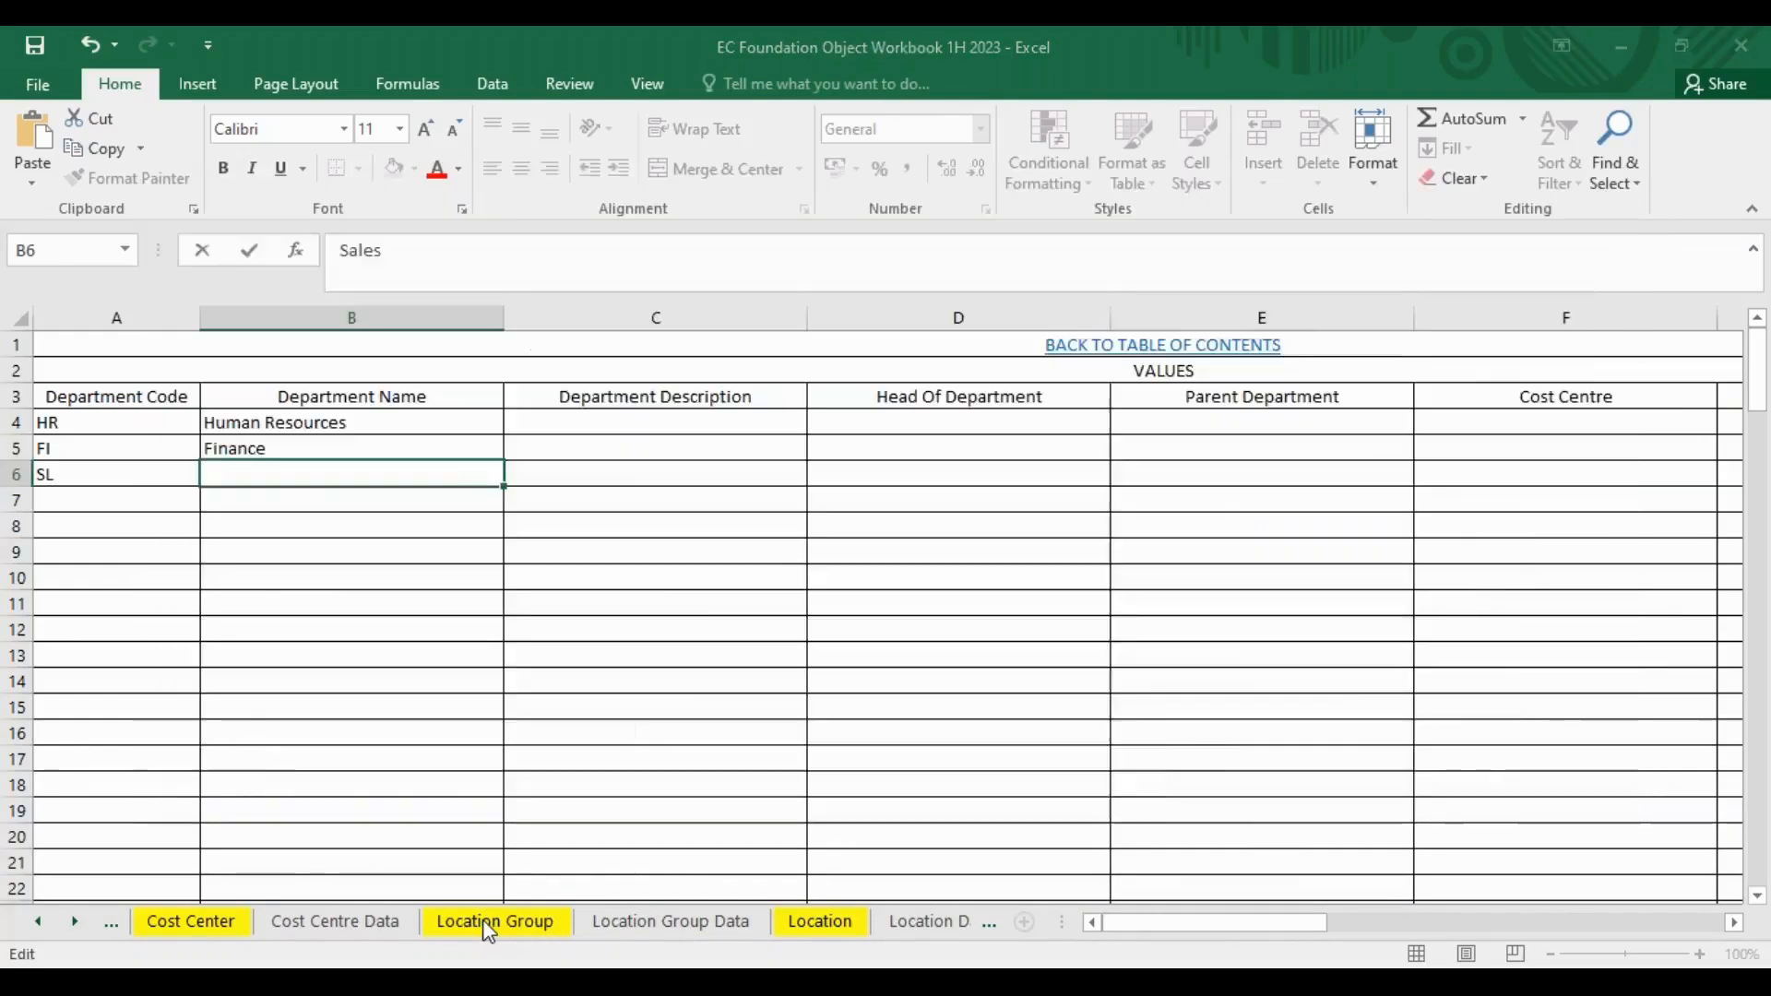
pyautogui.click(749, 733)
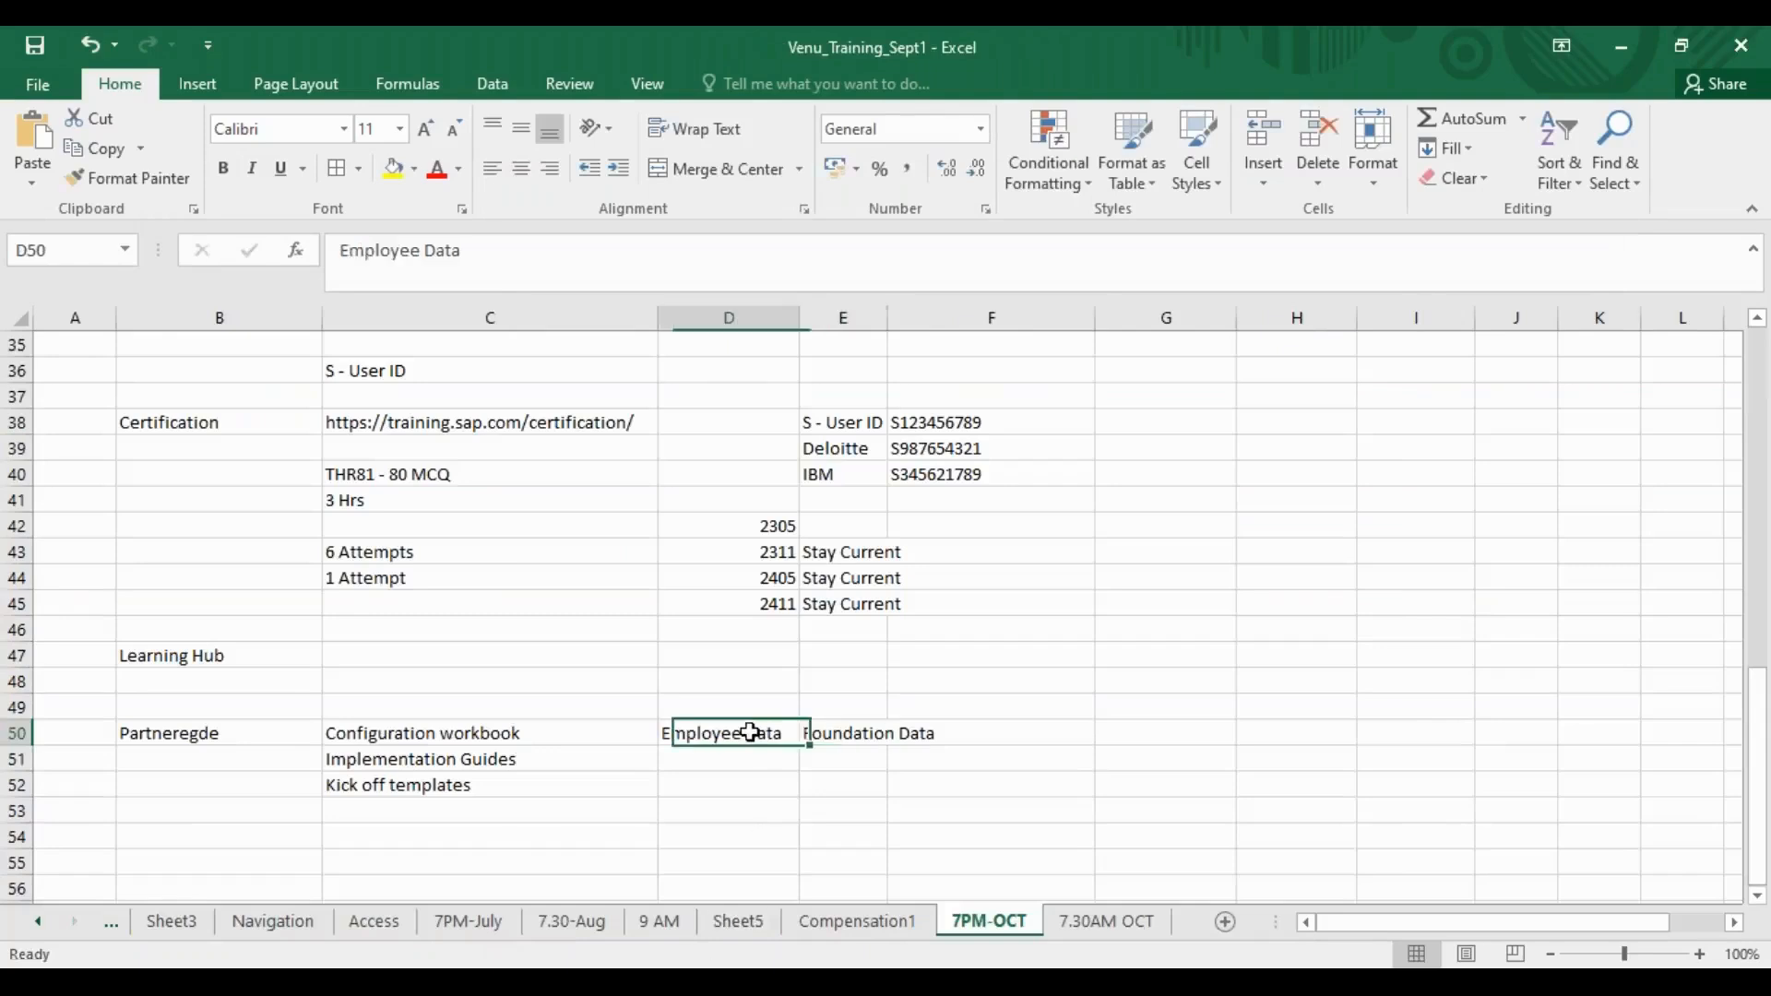
pyautogui.click(842, 732)
pyautogui.click(1024, 729)
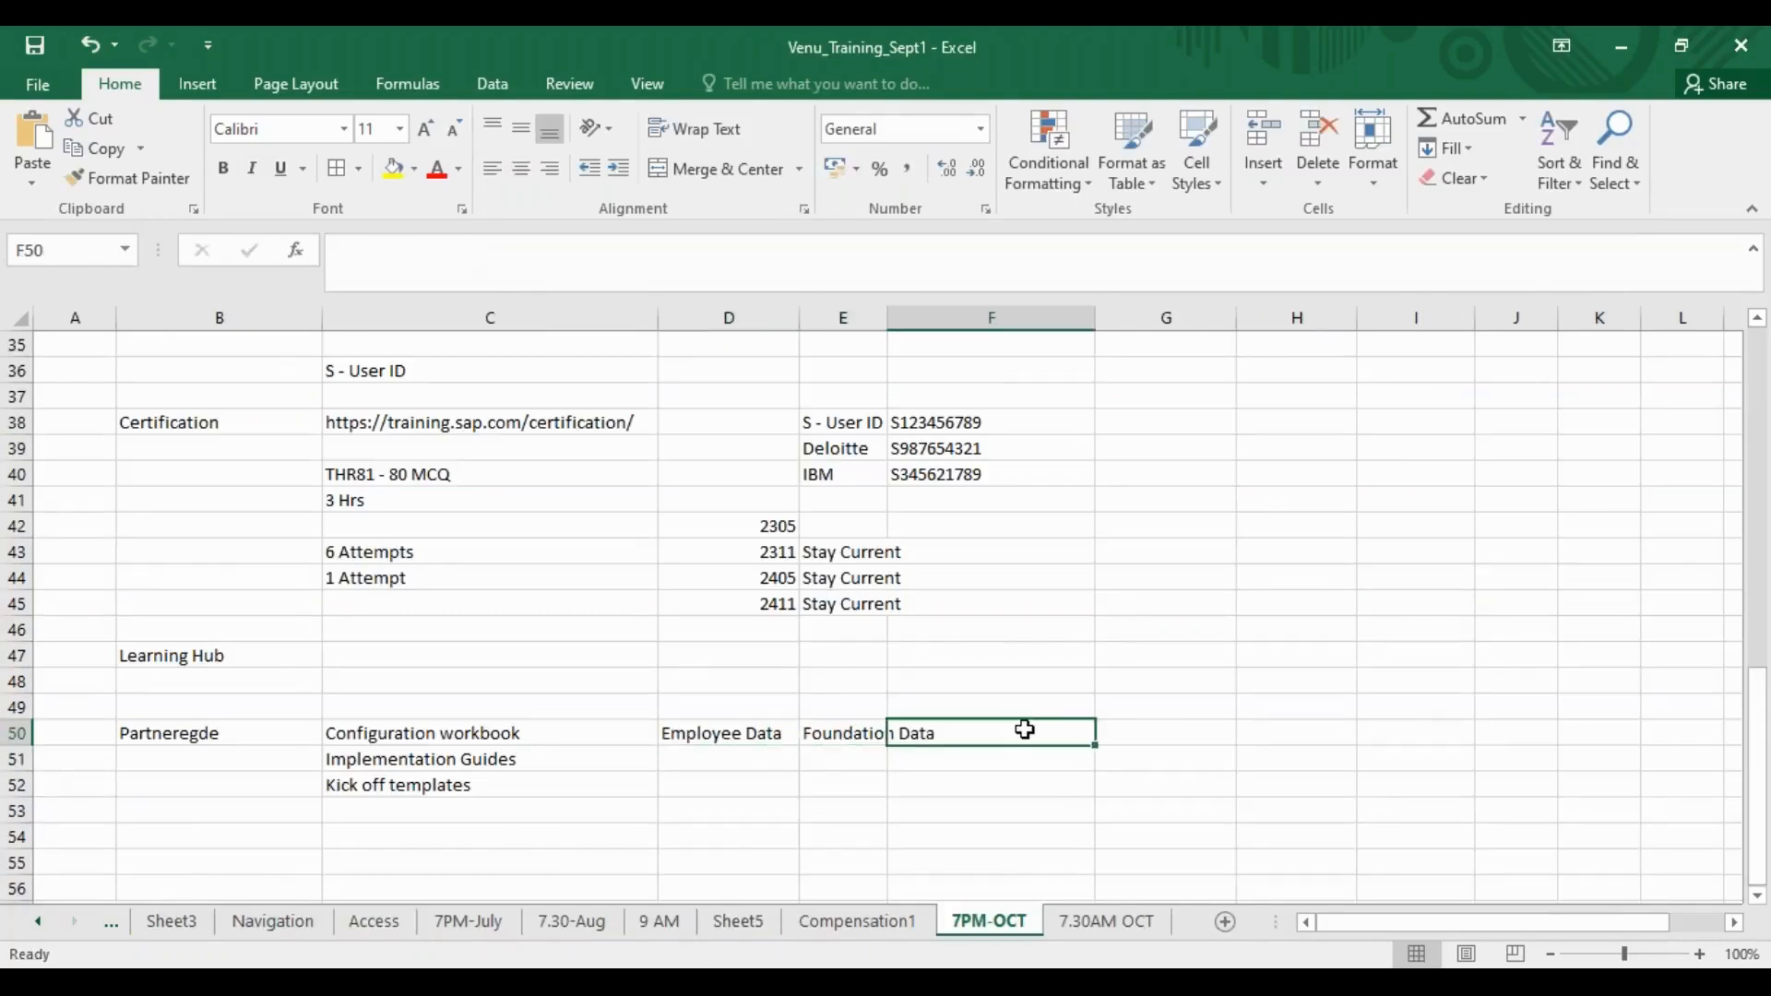
pyautogui.write('HR Trans')
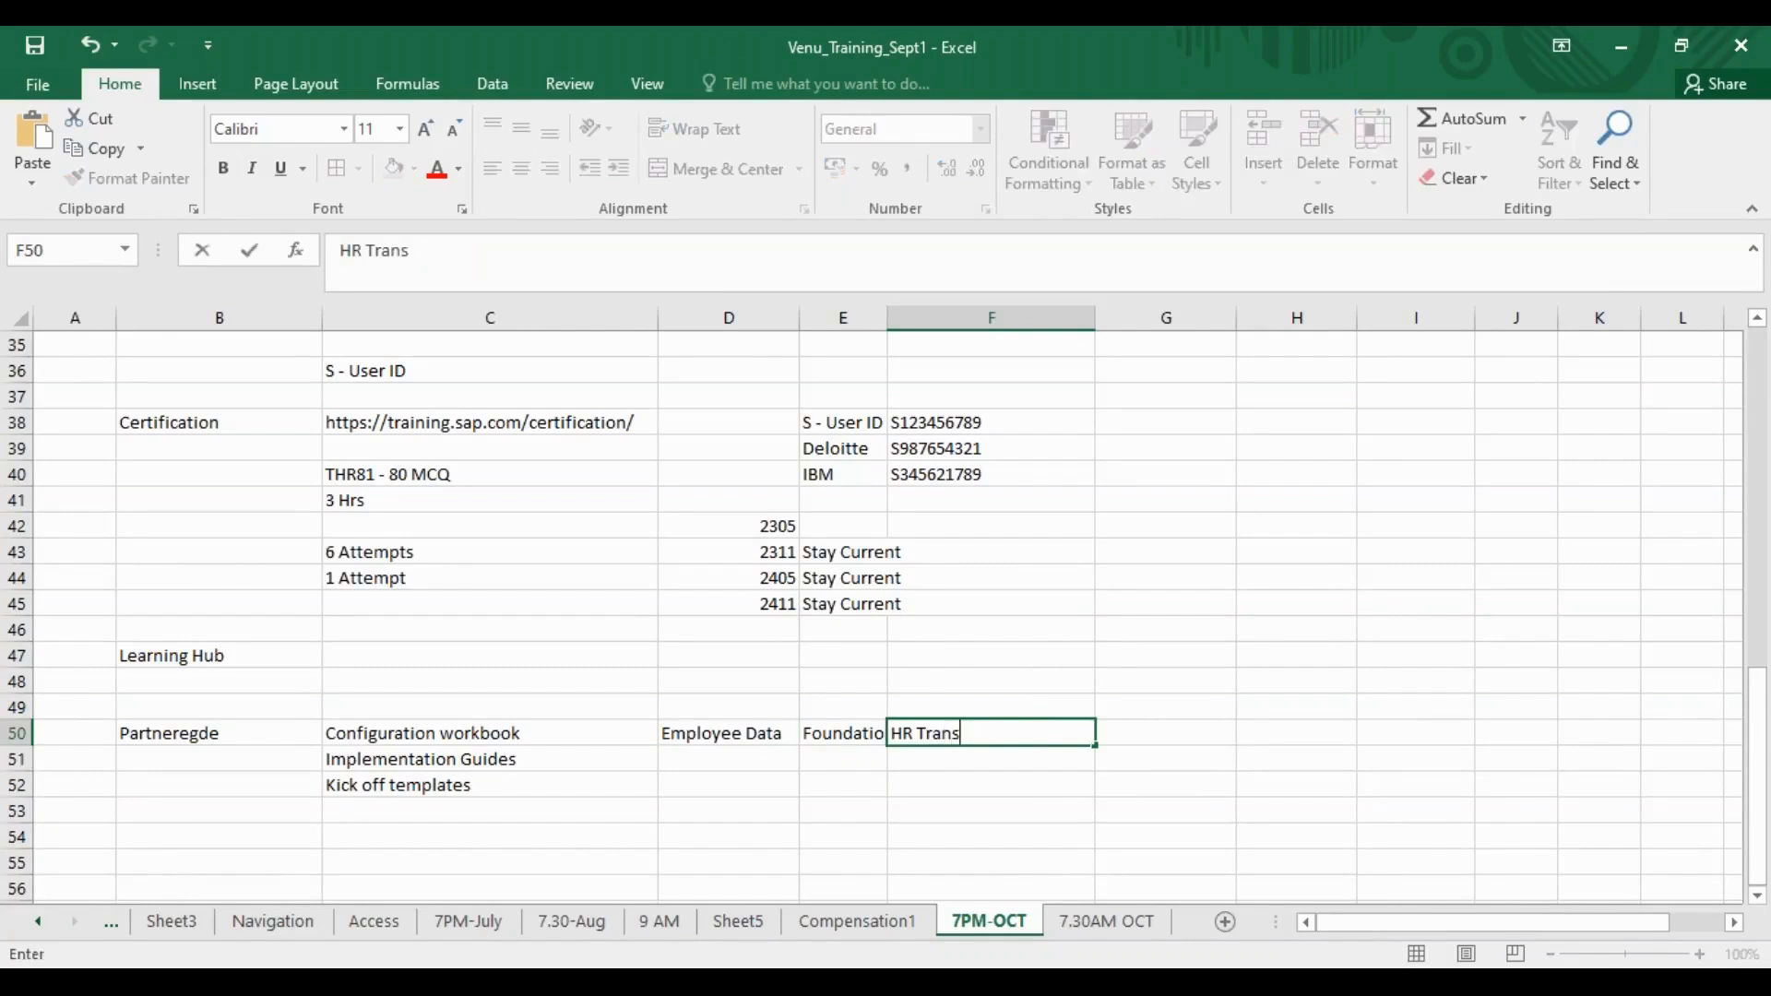
pyautogui.write('actions')
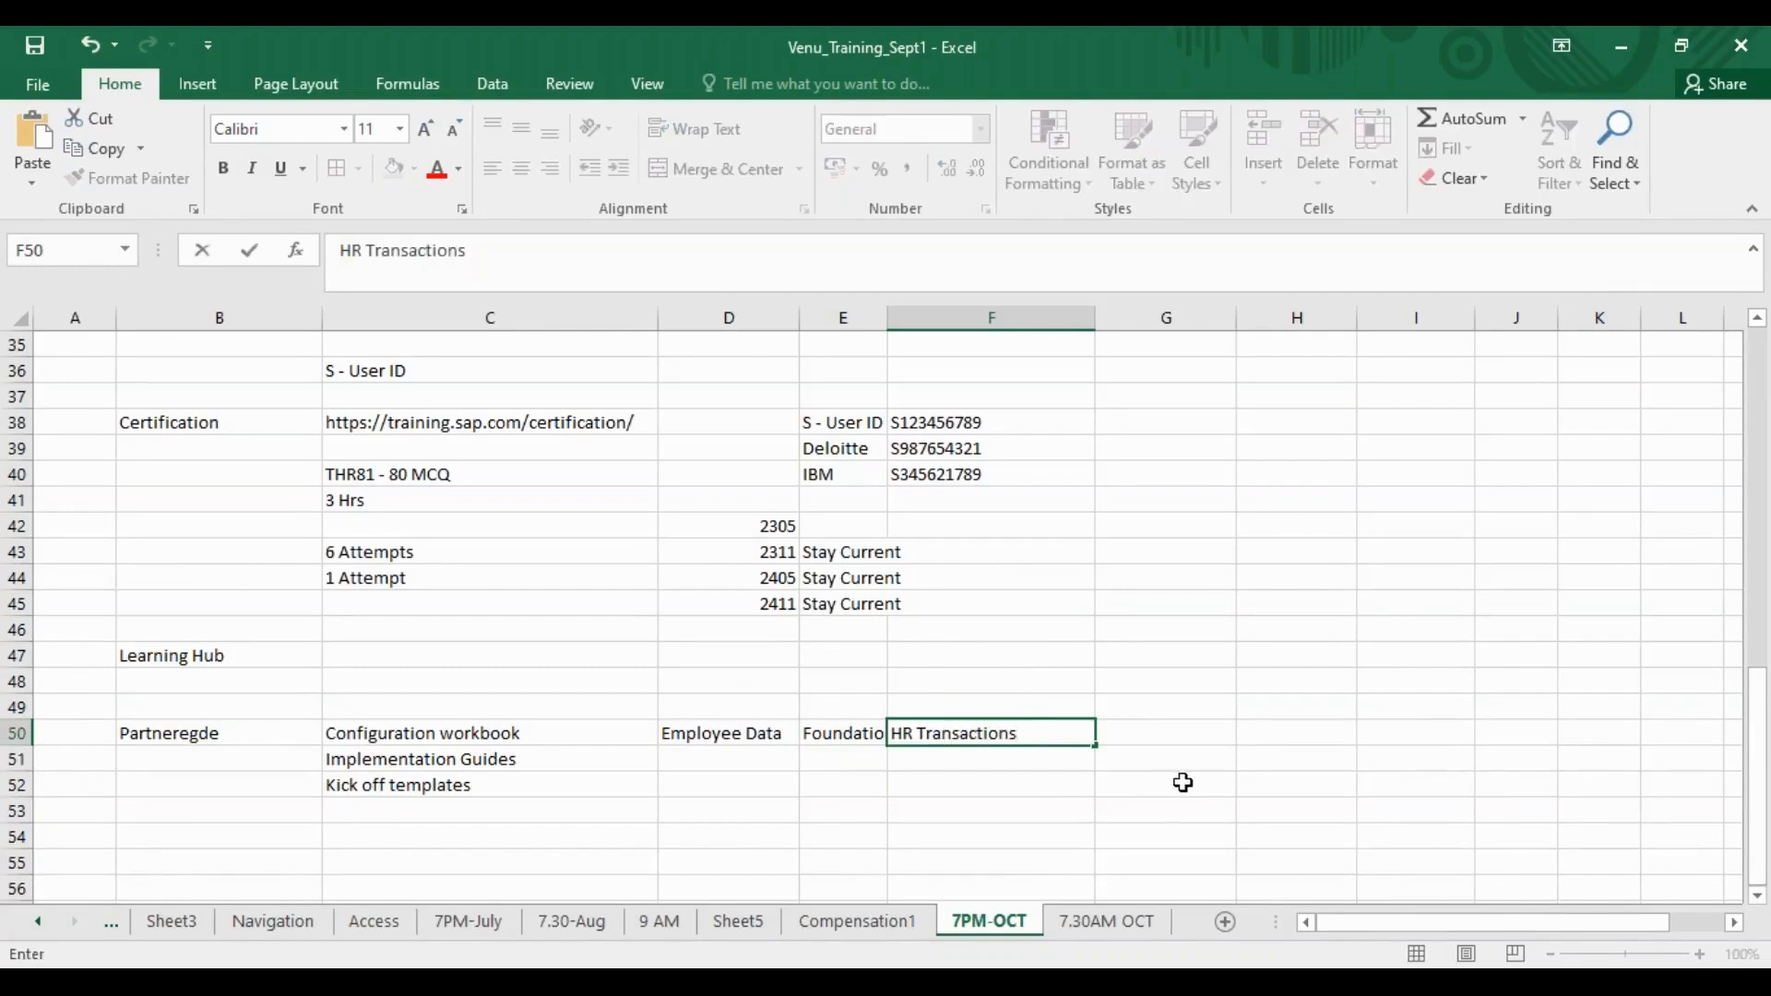
# Switch to the SAP Partner Portal page in the browser and highlight the EC HR Transactions Workbook entry.
pyautogui.hotkey('alt', 'Tab')
pyautogui.hotkey('alt', 'Tab')
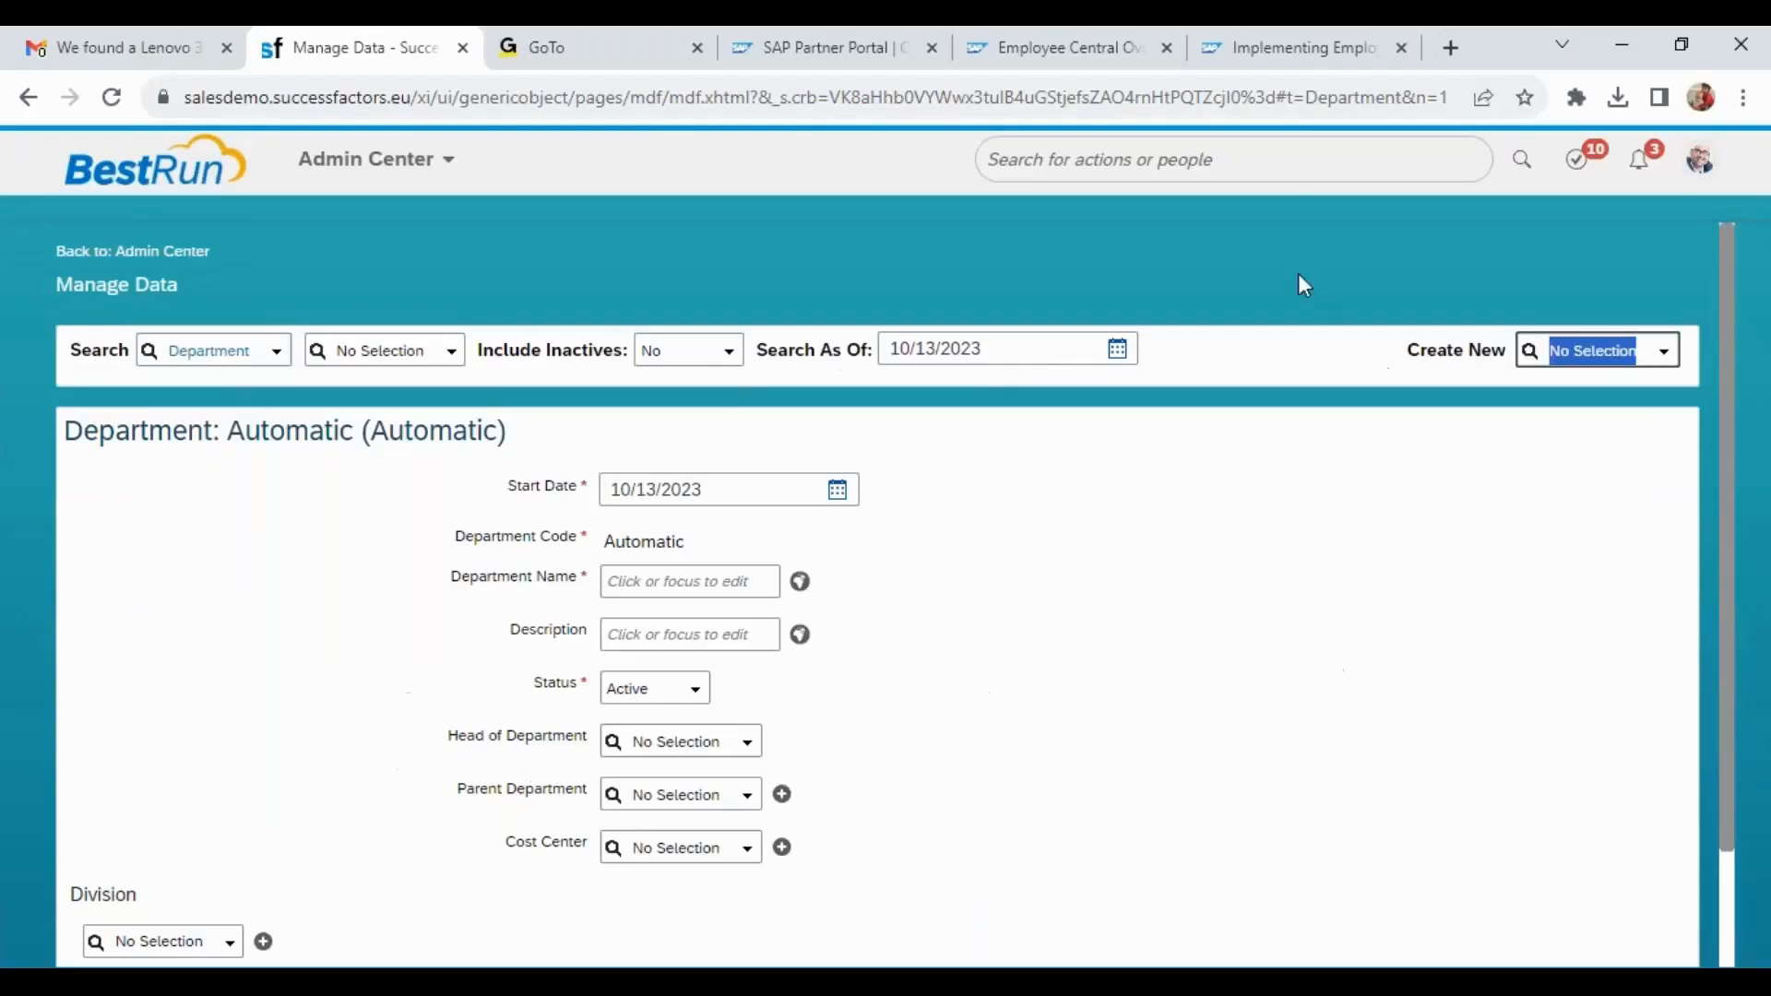
pyautogui.click(1286, 48)
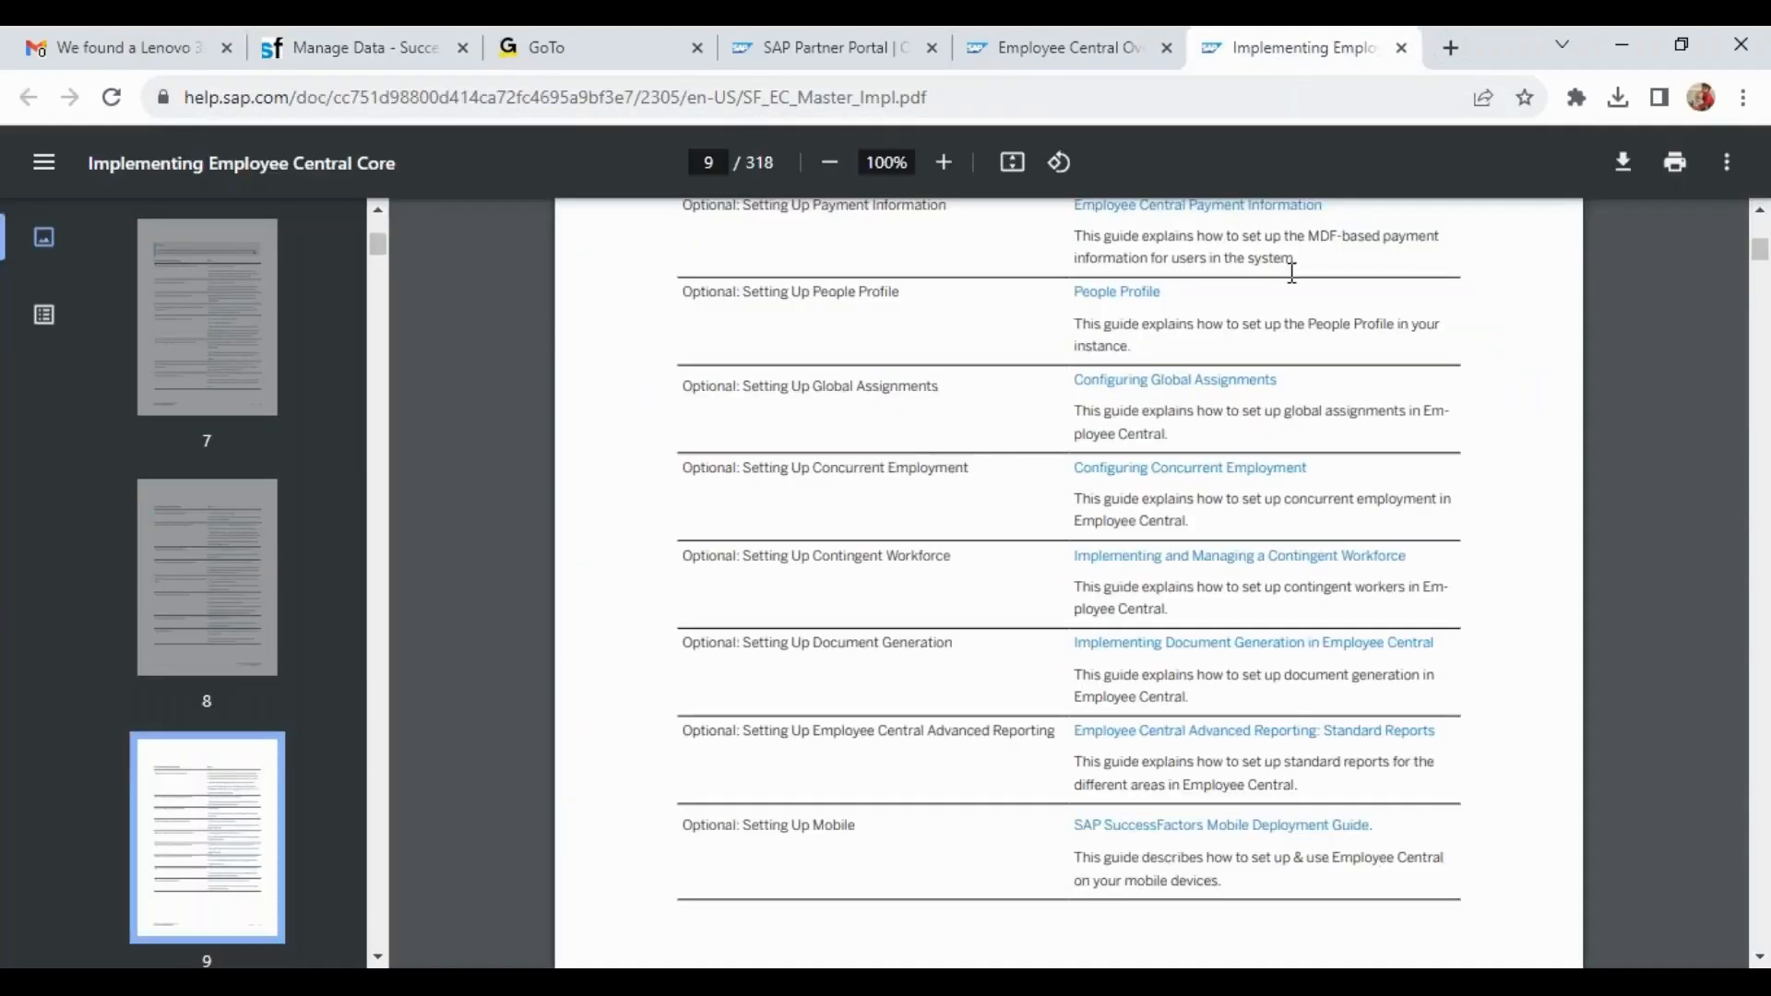
pyautogui.click(1061, 47)
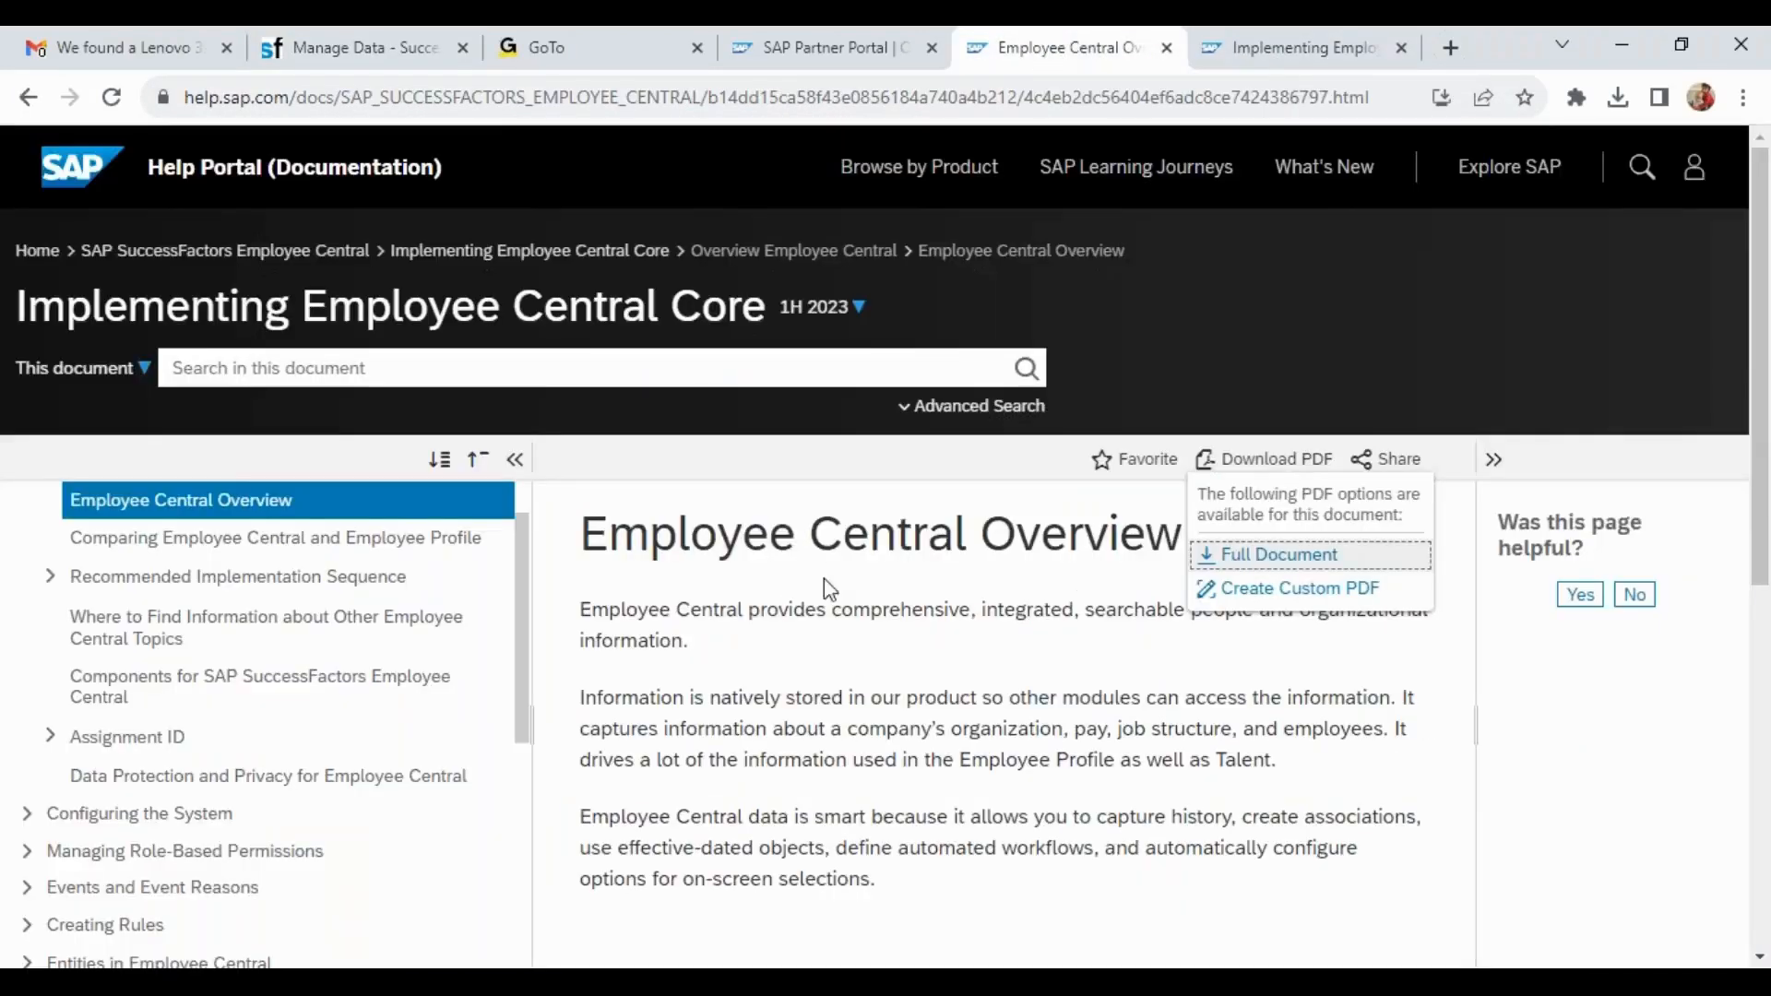
pyautogui.click(817, 51)
pyautogui.moveTo(601, 657); pyautogui.dragTo(303, 655)
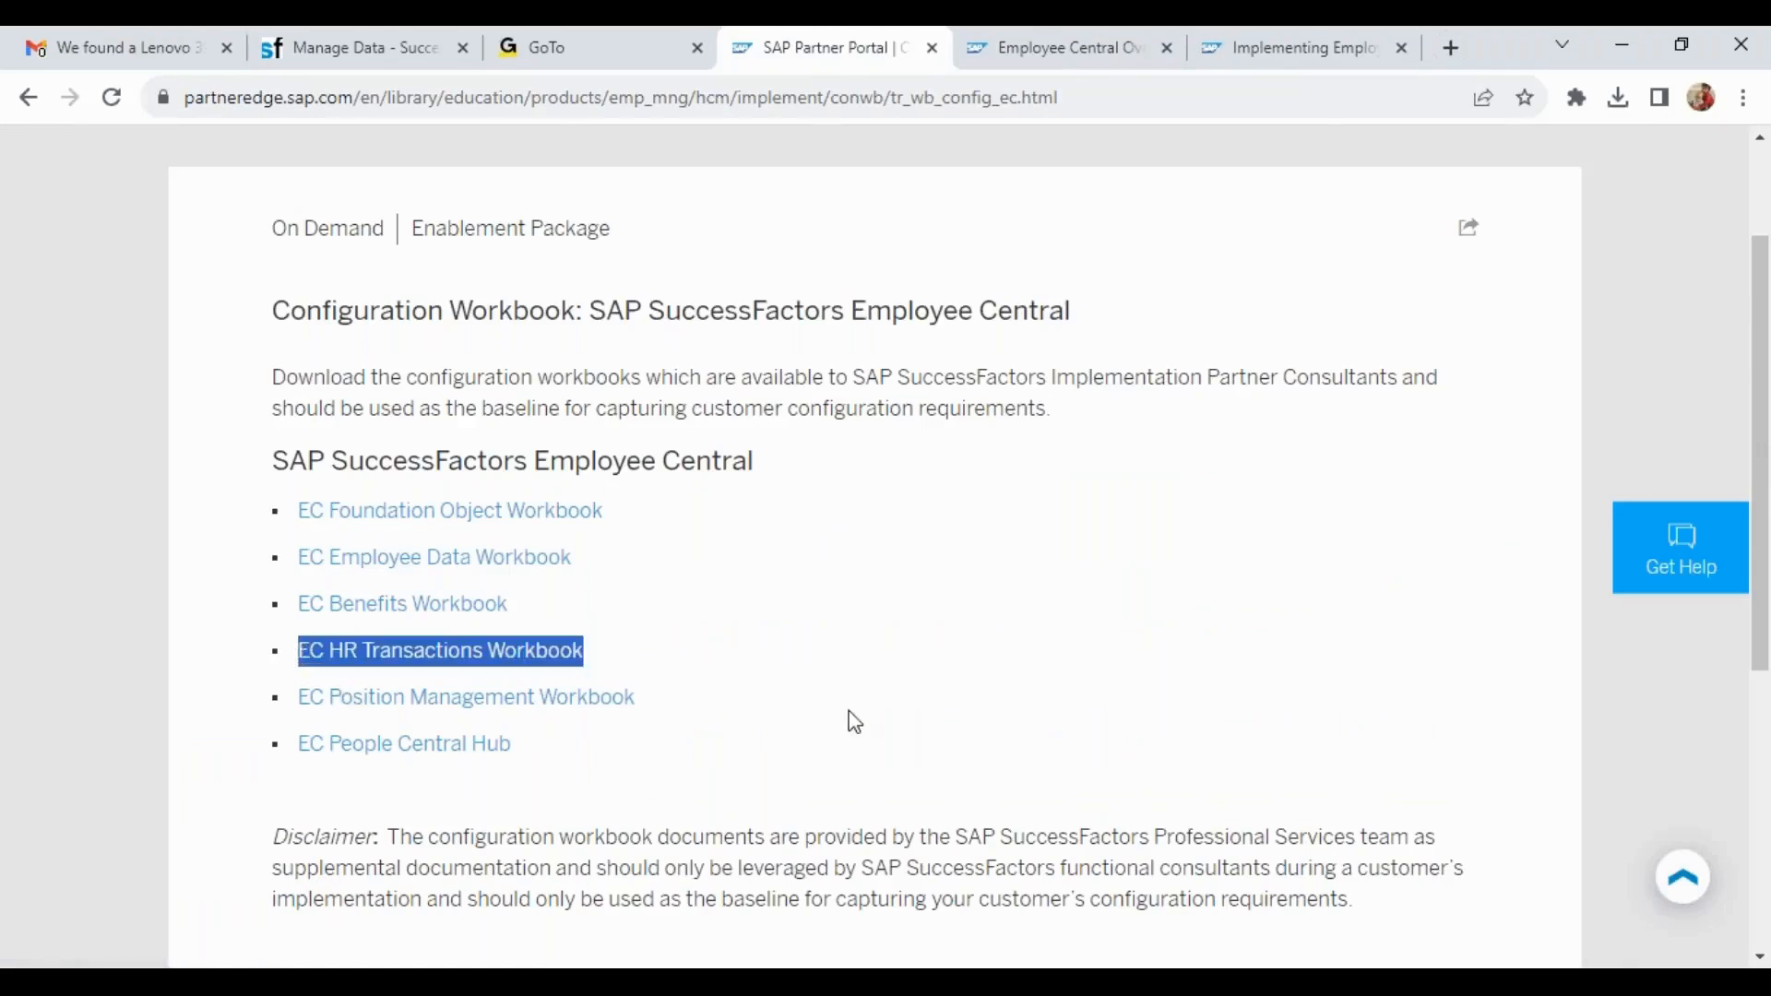
# Switch to the Venu_Training_Sept1 workbook and list Hire, Transfer and Promotion in F53:F55 below HR Transactions.
pyautogui.hotkey('alt', 'Tab')
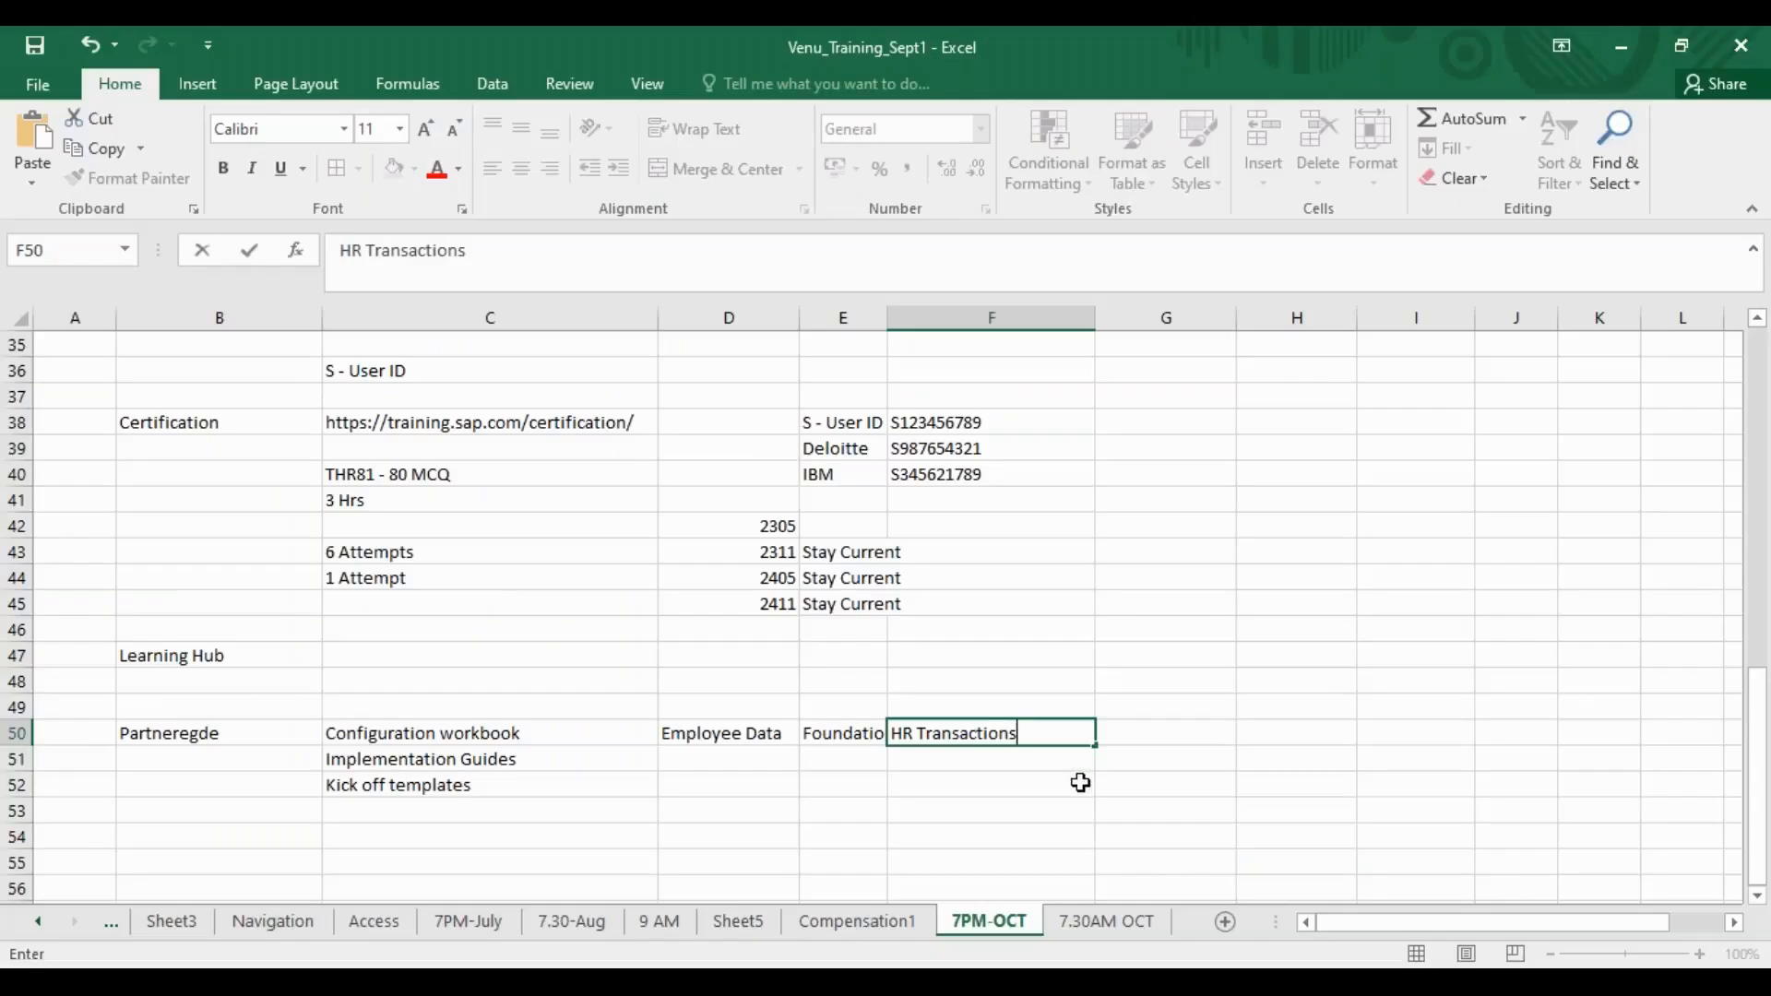
pyautogui.click(984, 806)
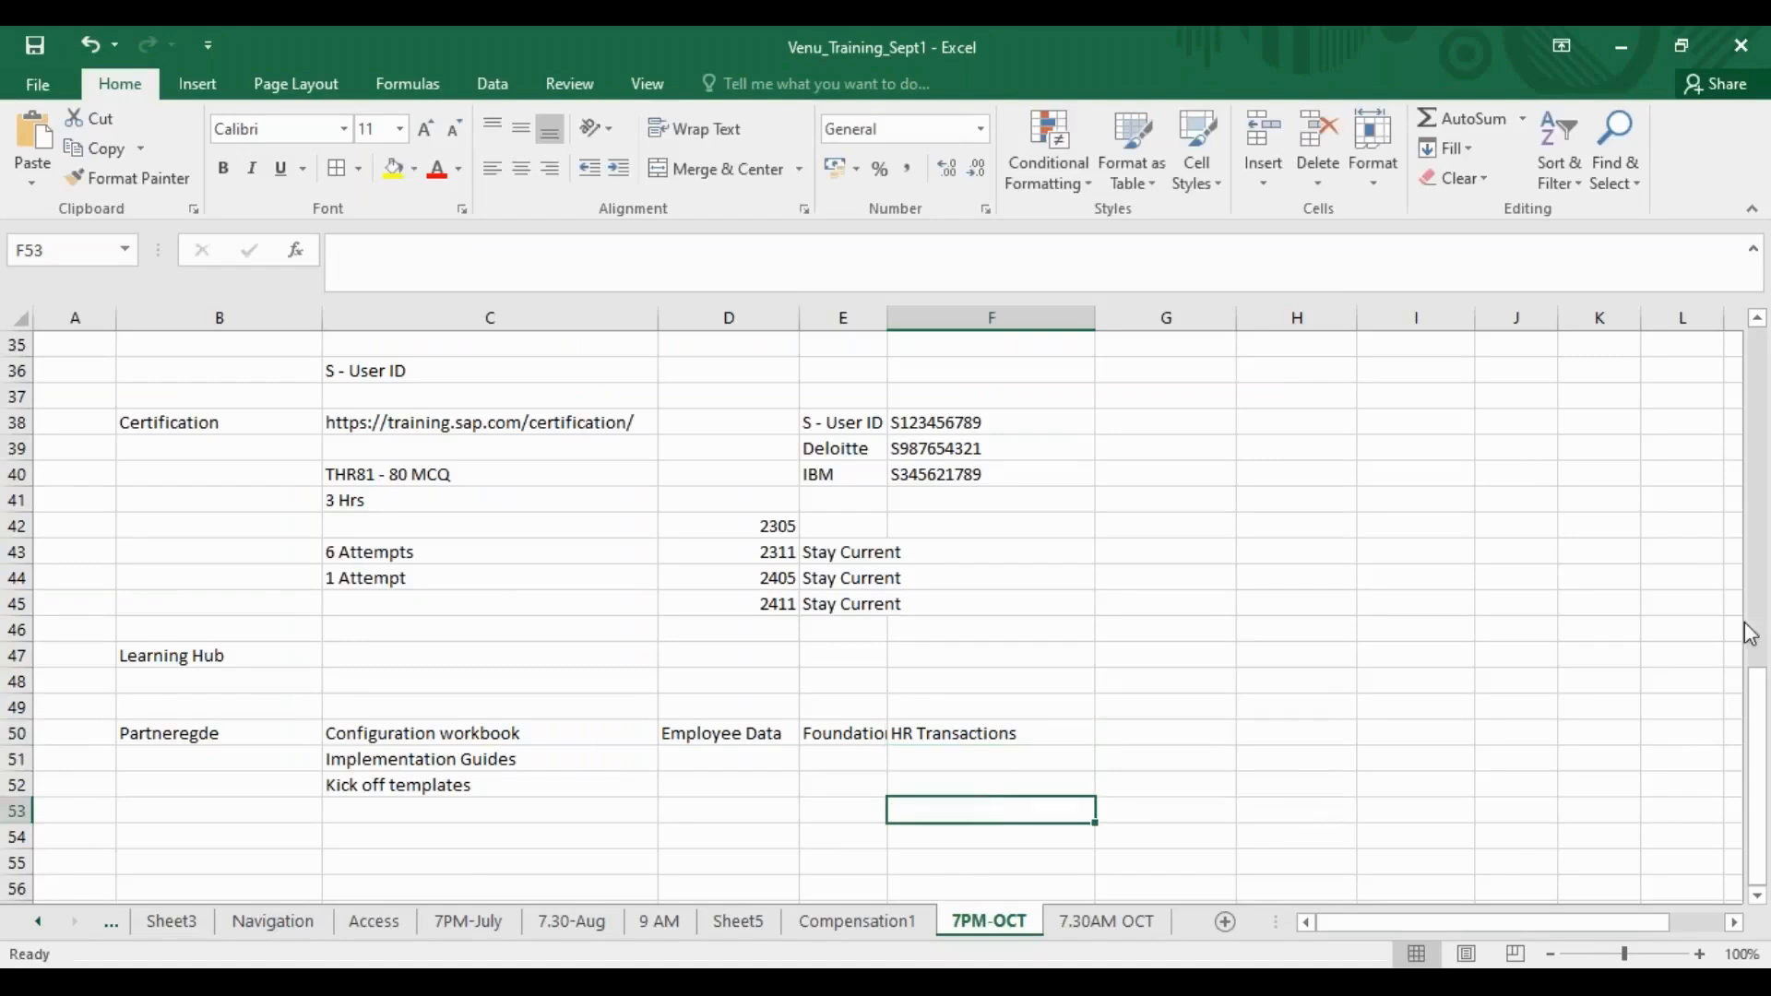
pyautogui.click(1727, 469)
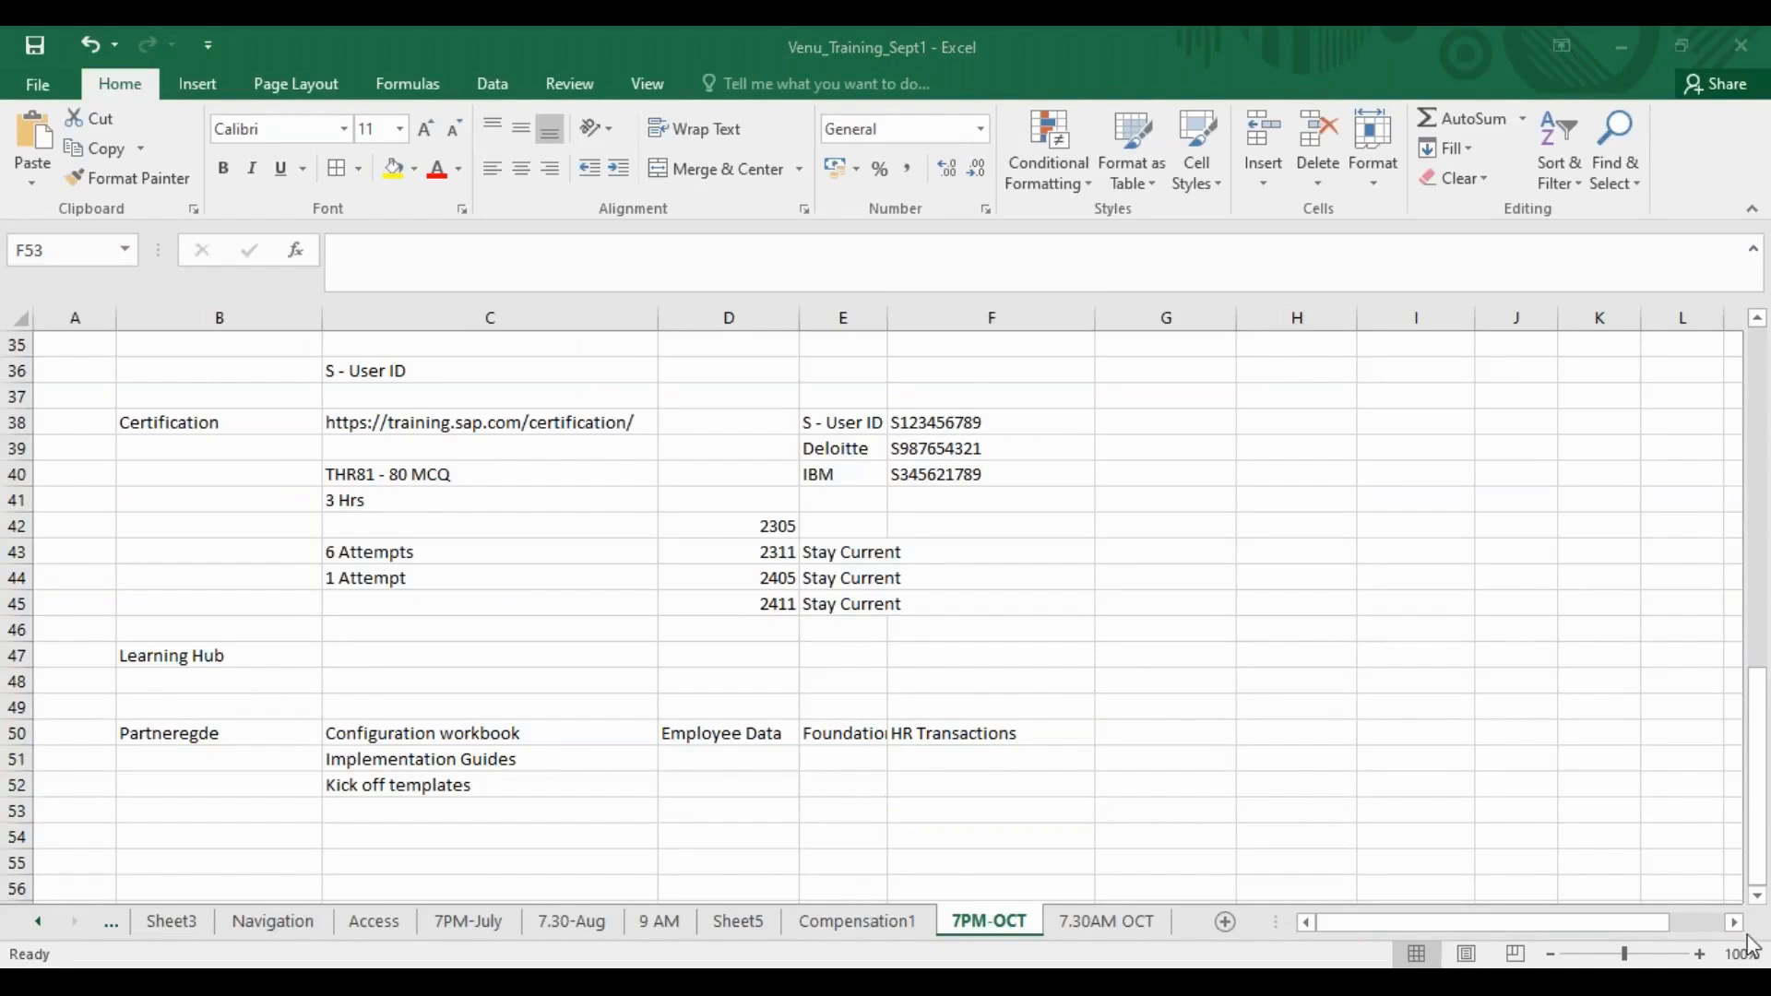
pyautogui.click(939, 806)
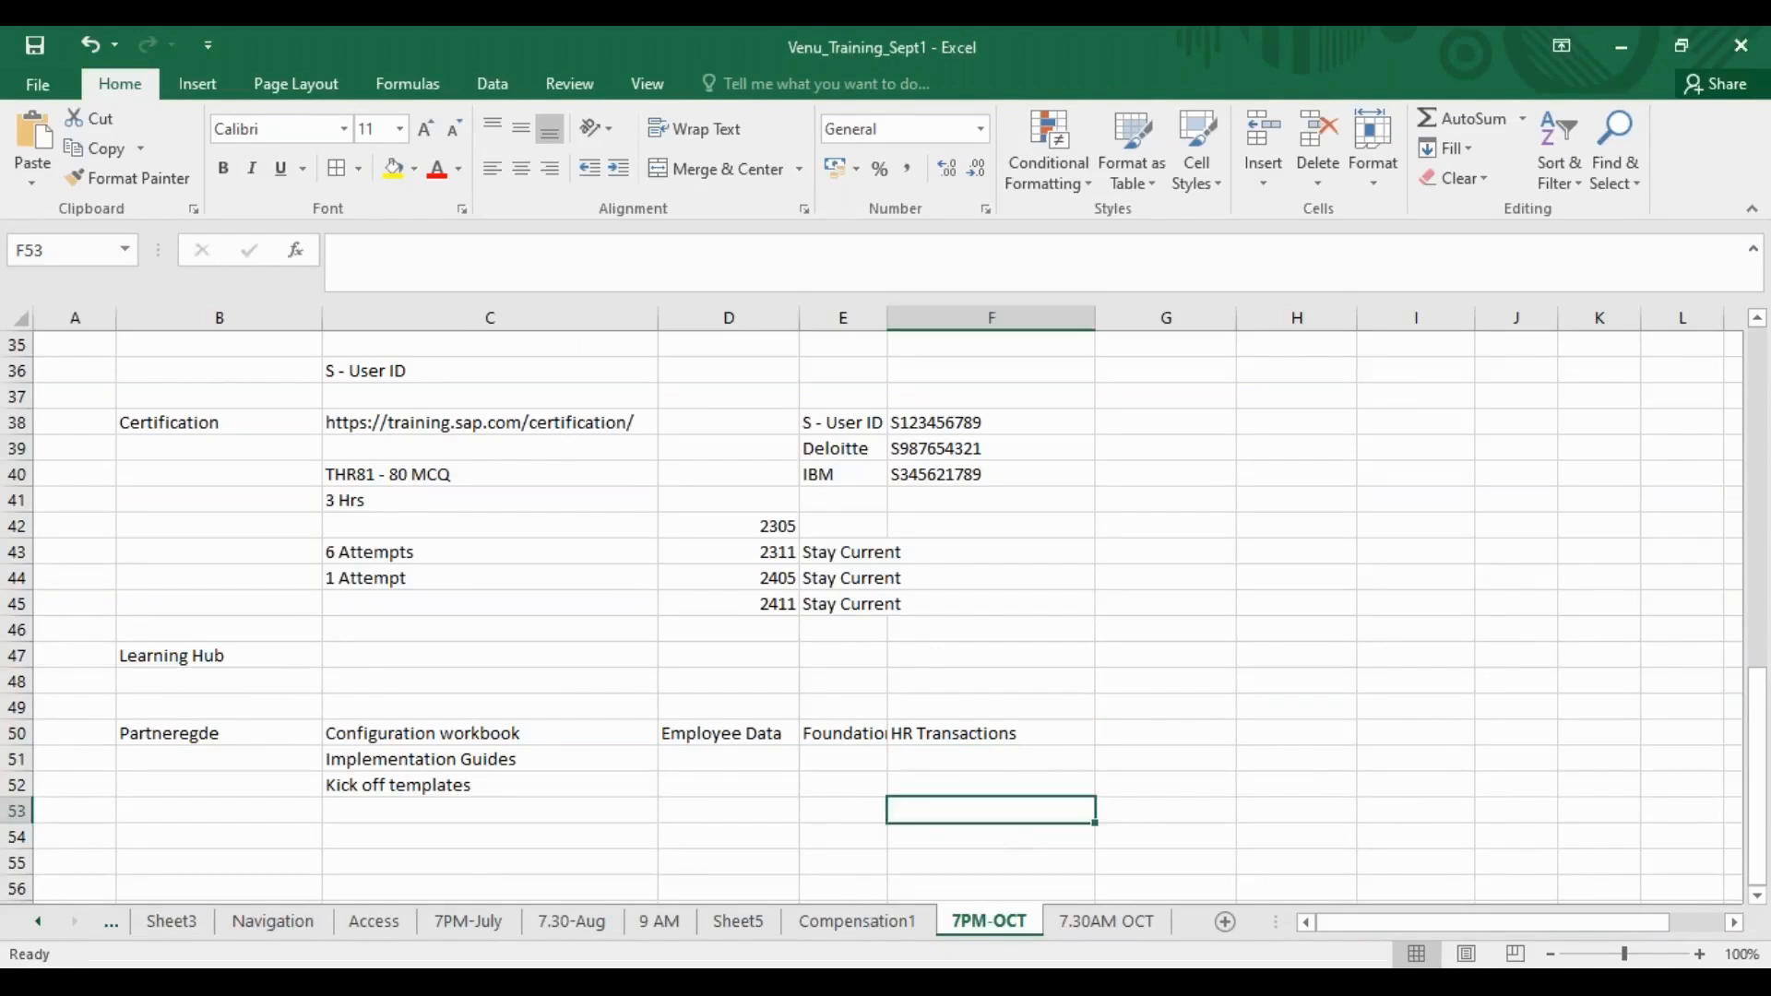
pyautogui.write('Hire')
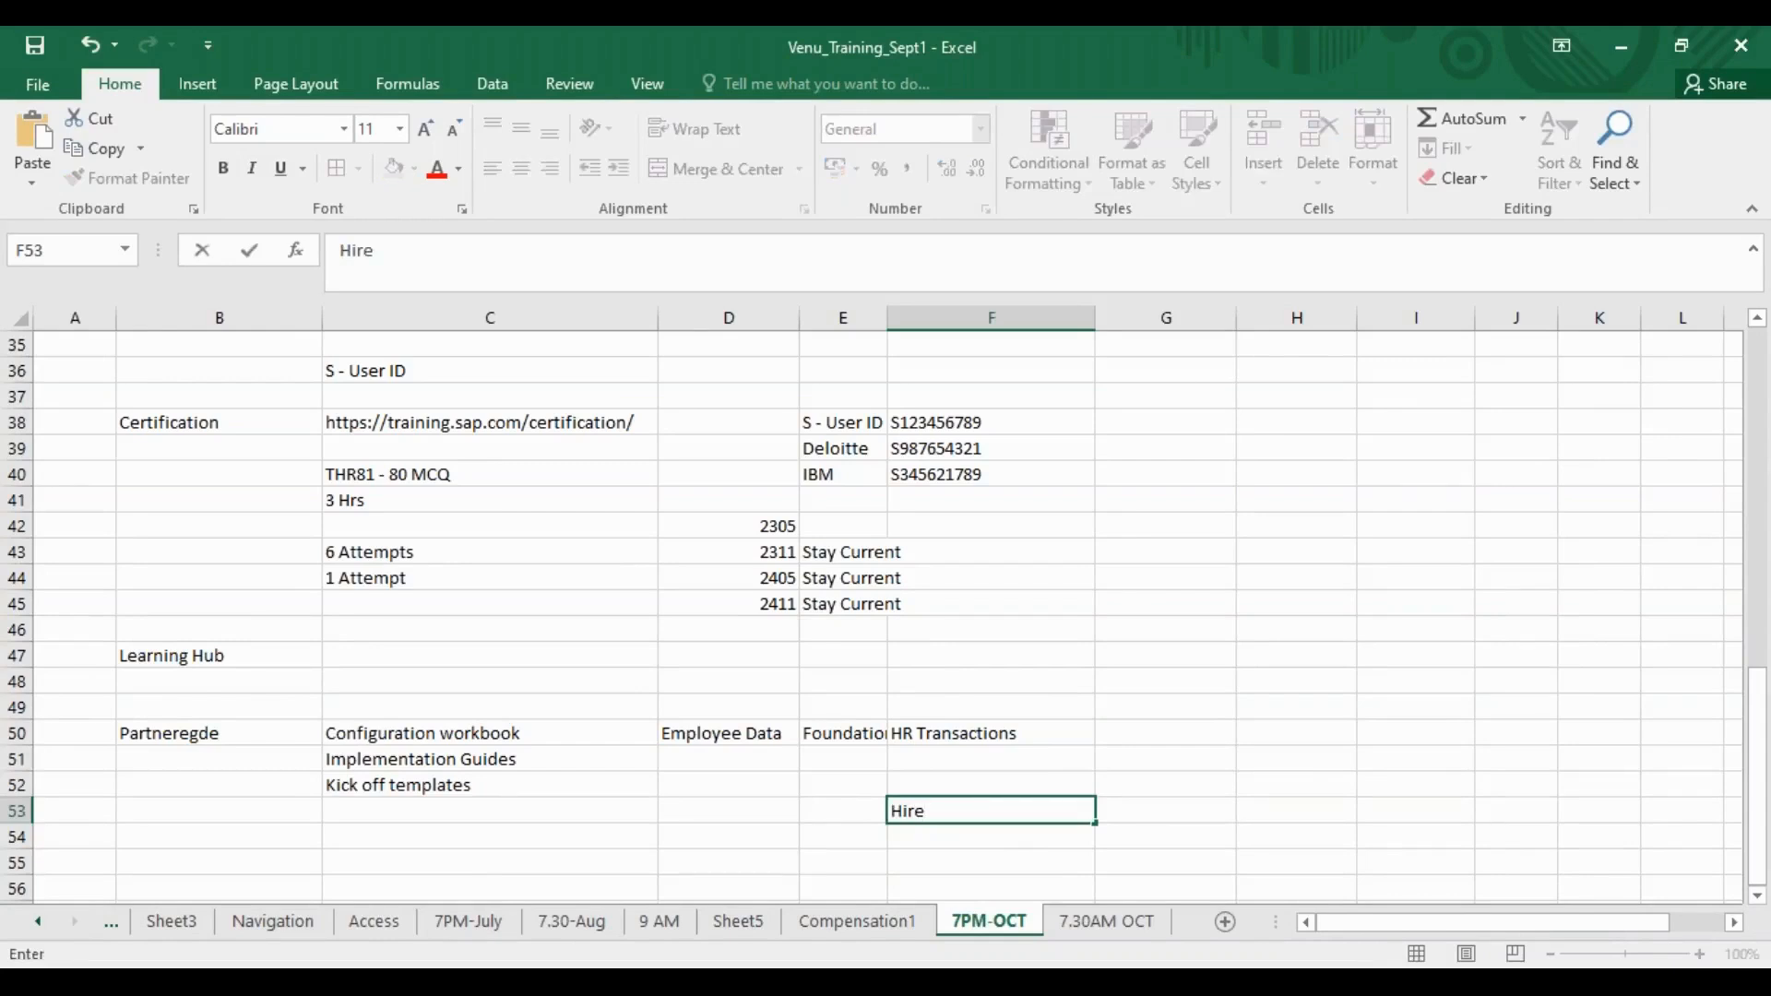
pyautogui.write('Transfer')
pyautogui.press('BackSpace')
pyautogui.press('BackSpace')
pyautogui.press('BackSpace')
pyautogui.press('BackSpace')
pyautogui.press('BackSpace')
pyautogui.press('BackSpace')
pyautogui.press('BackSpace')
pyautogui.press('BackSpace')
pyautogui.press('Return')
pyautogui.write('Transfer')
pyautogui.press('Return')
pyautogui.write('Promotion')
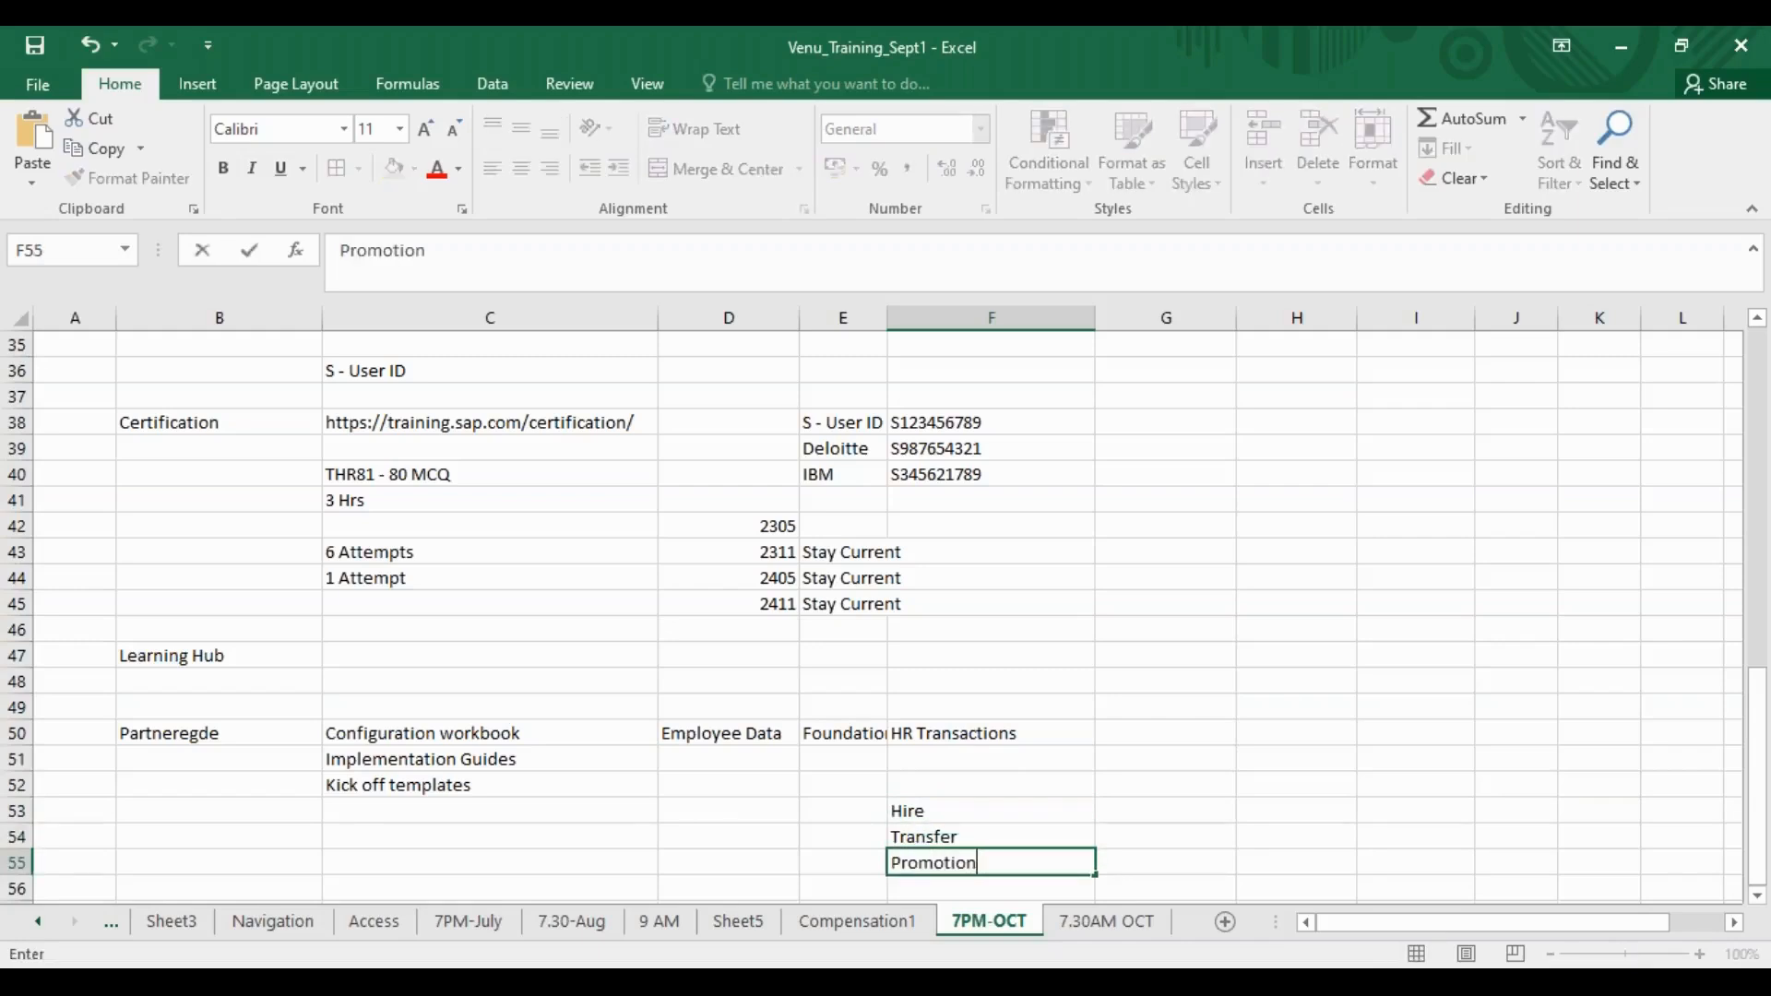
pyautogui.press('Return')
# Add Data Change, Suspension and Termination below Promotion in column F and highlight the whole transaction list.
pyautogui.write('Data Change')
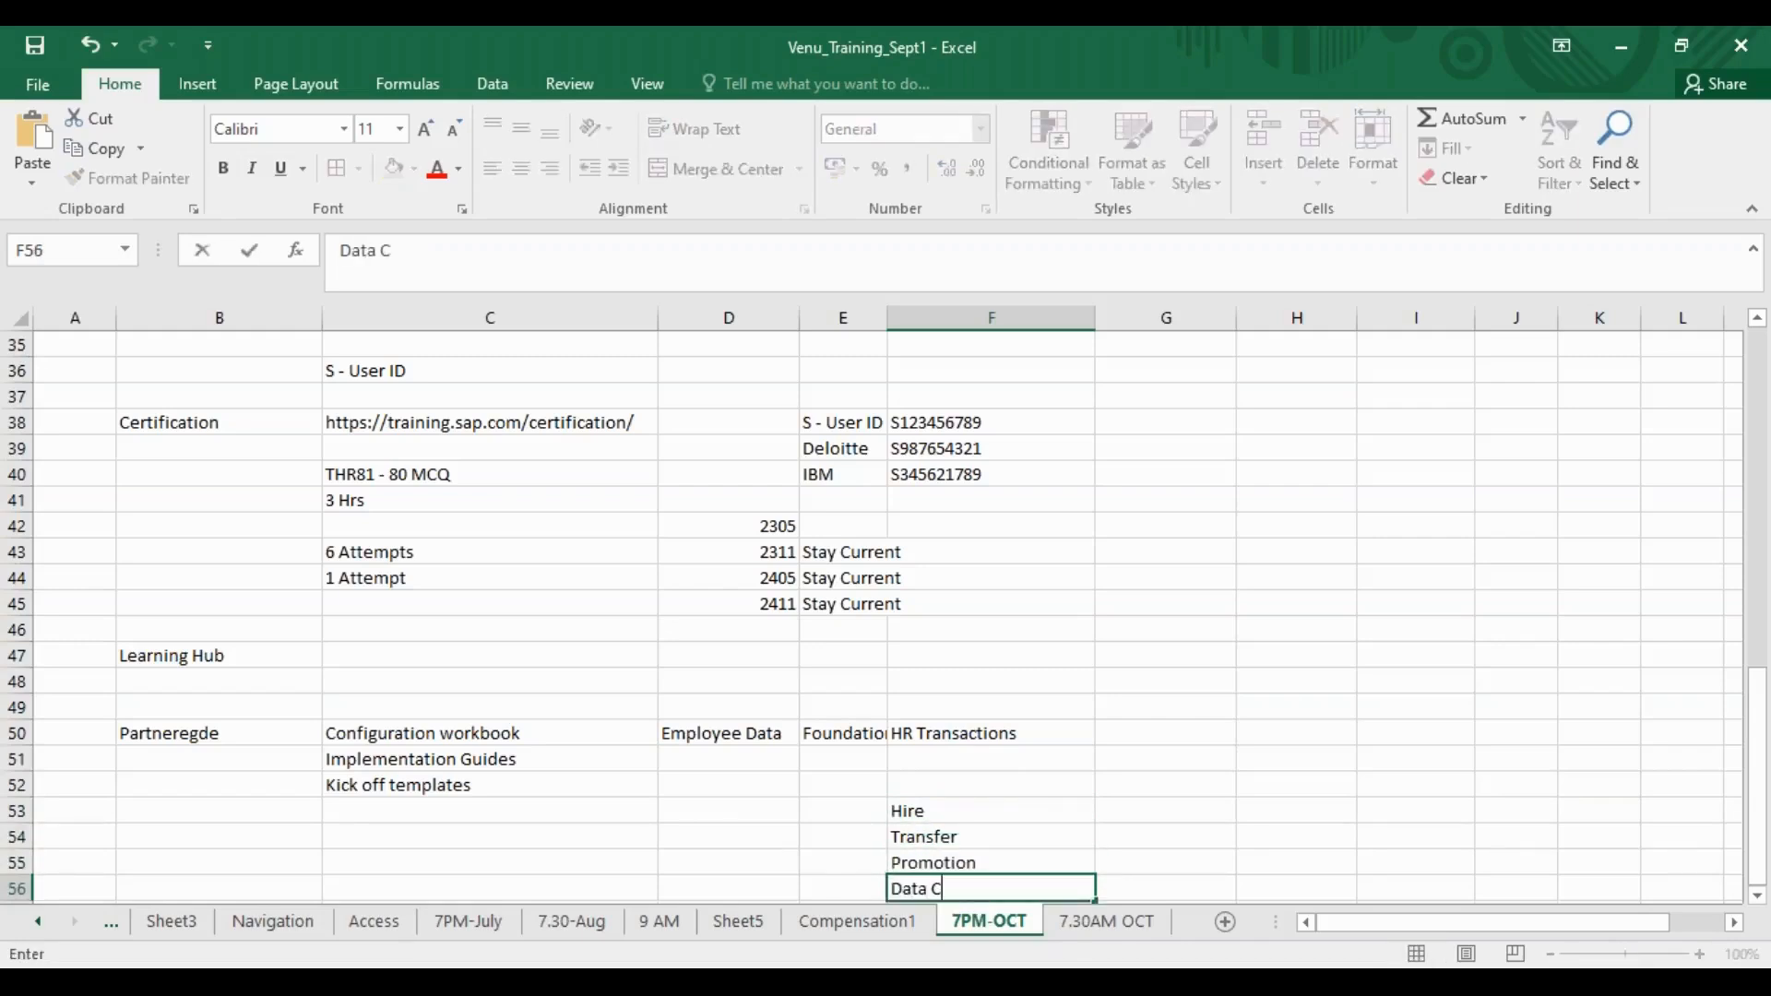
pyautogui.press('Return')
pyautogui.write('Sus')
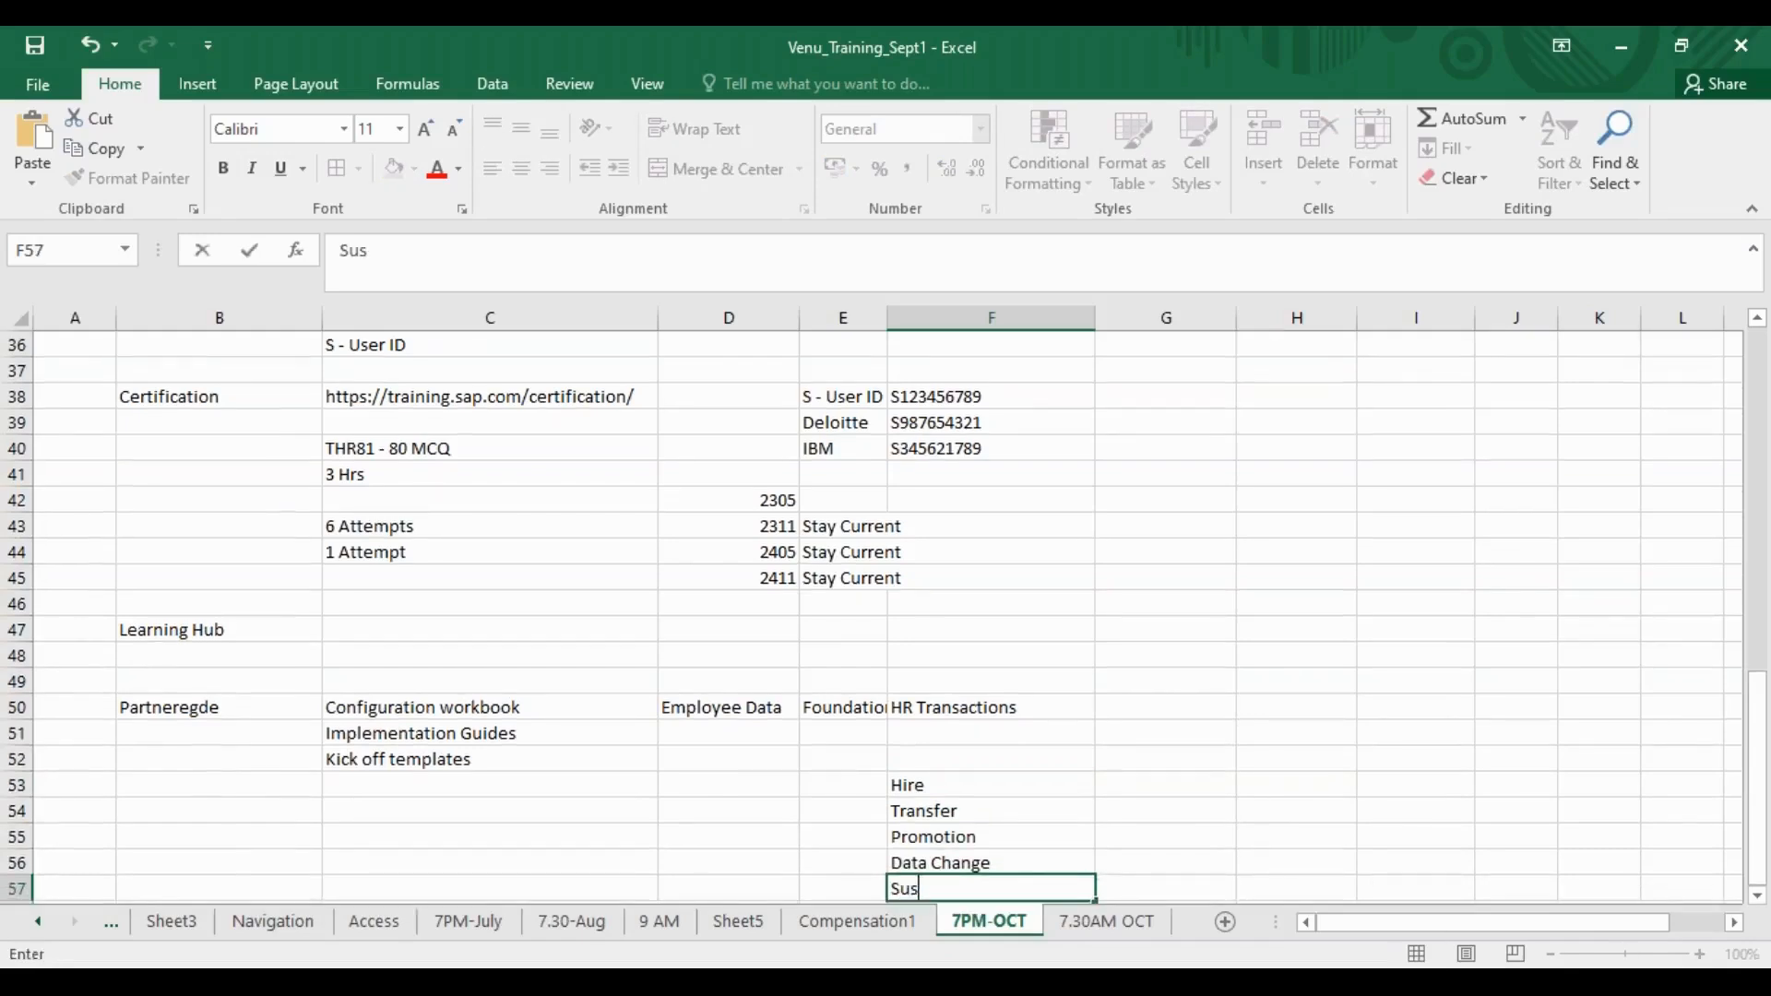
pyautogui.write('pension')
pyautogui.press('Return')
pyautogui.write('Termination')
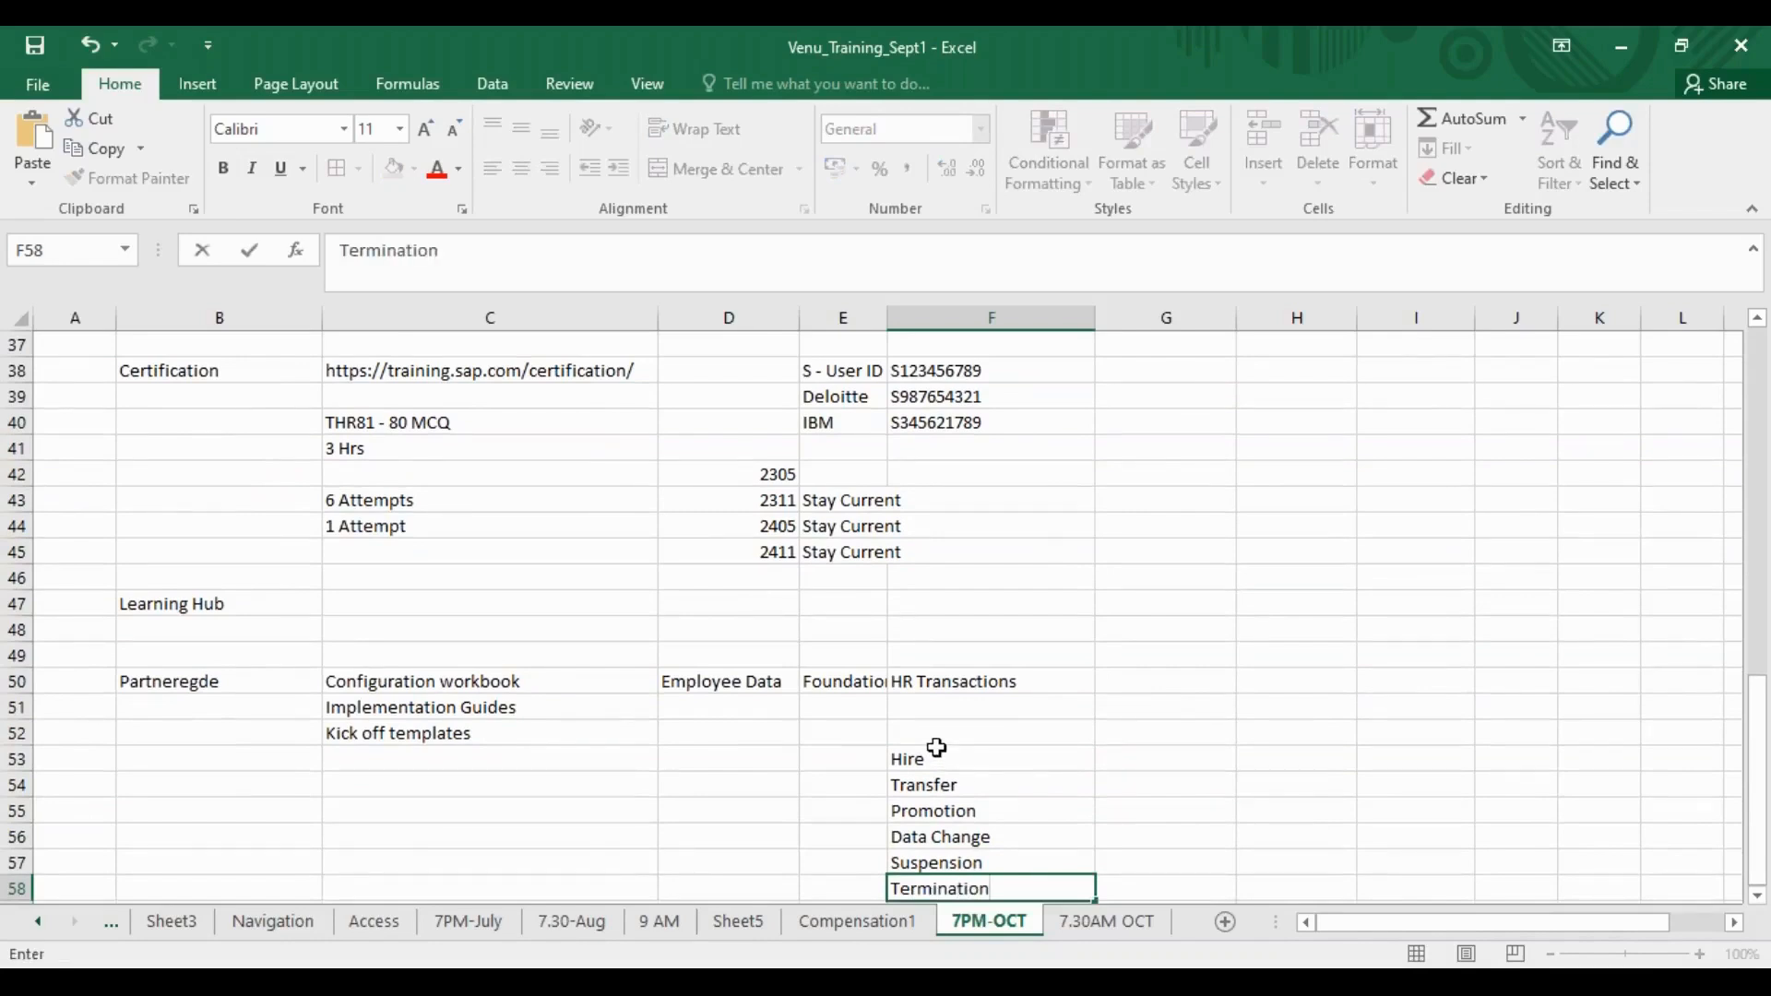
pyautogui.moveTo(914, 754); pyautogui.dragTo(916, 888)
pyautogui.click(1757, 895)
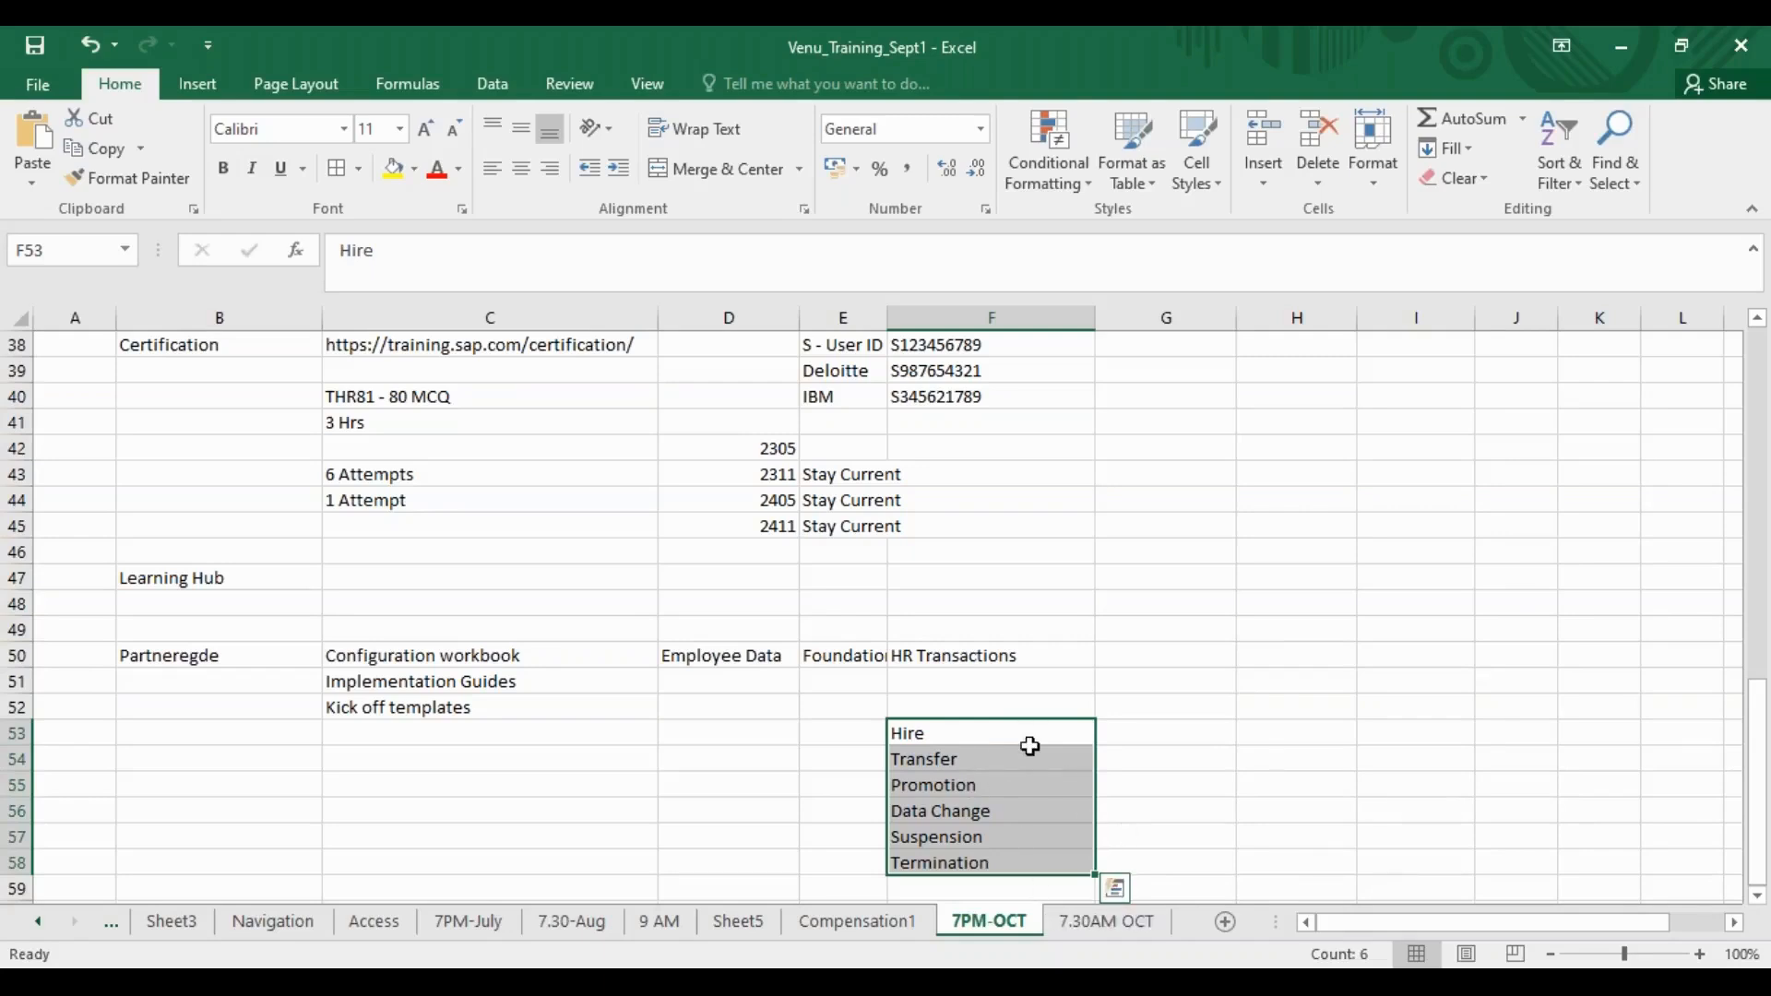
# Enter Location, Mgr, Dept, Country and Company in the cells beside Transfer in row 54.
pyautogui.click(978, 758)
pyautogui.click(1130, 763)
pyautogui.write('Location')
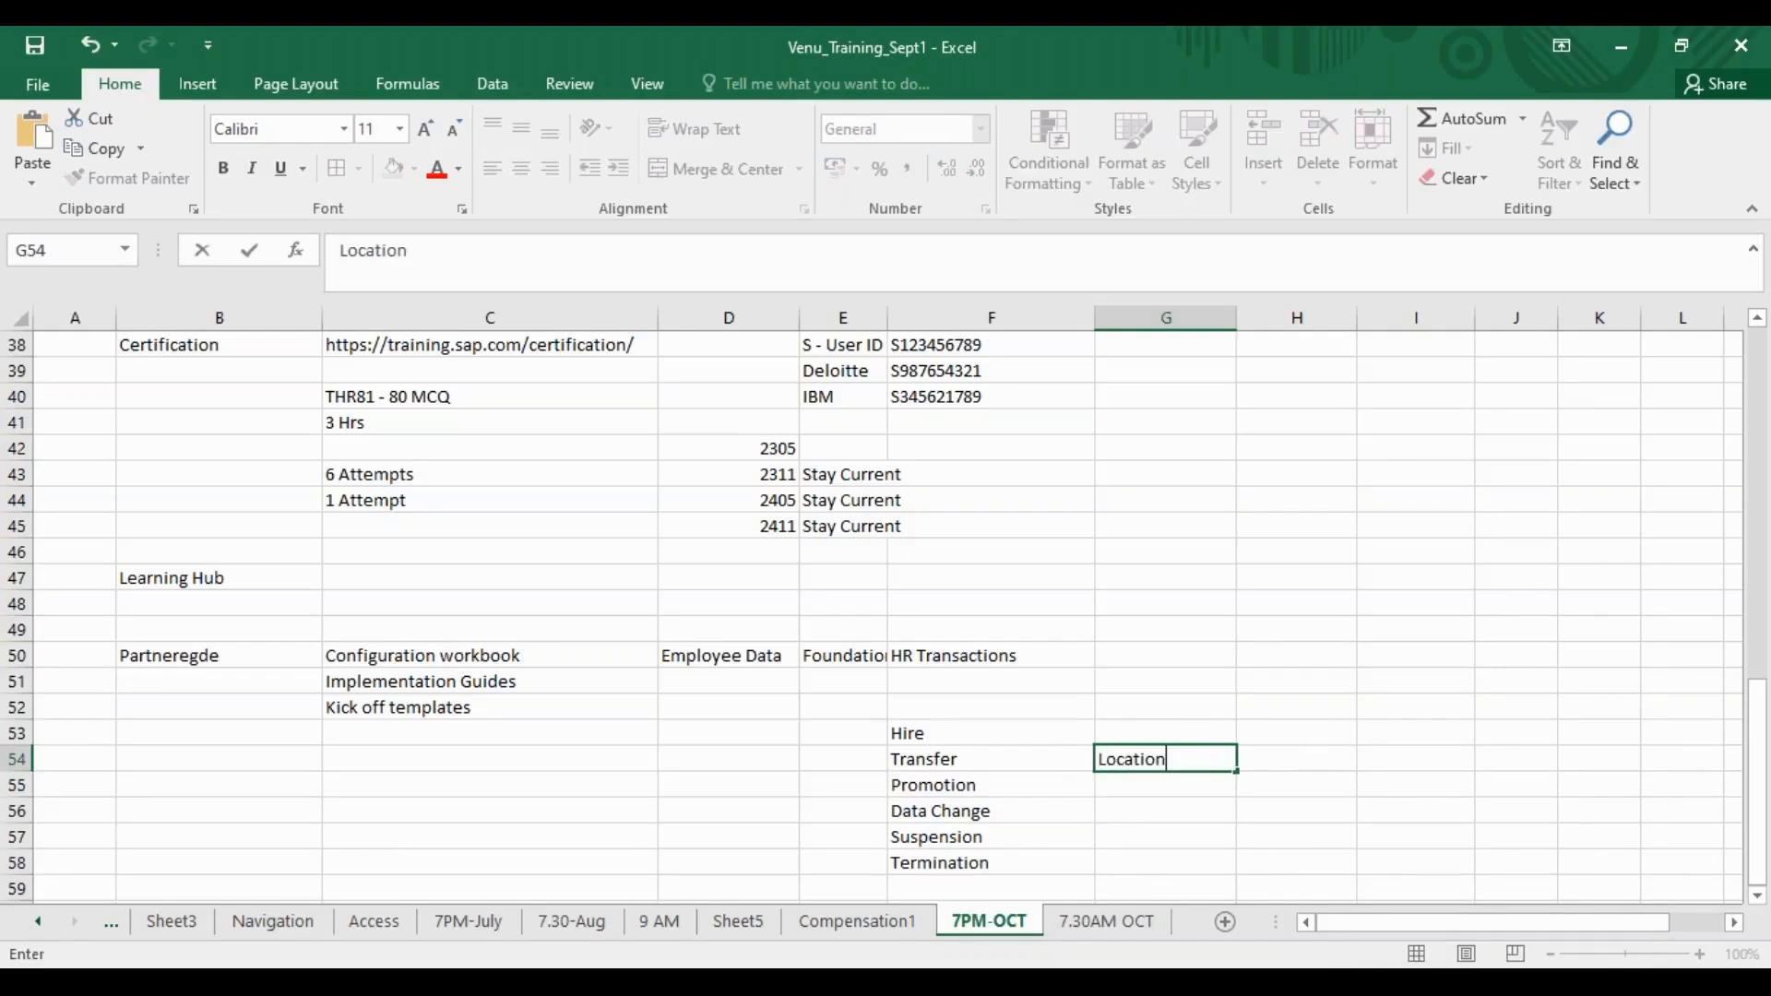
pyautogui.press('Tab')
pyautogui.write('Mgr')
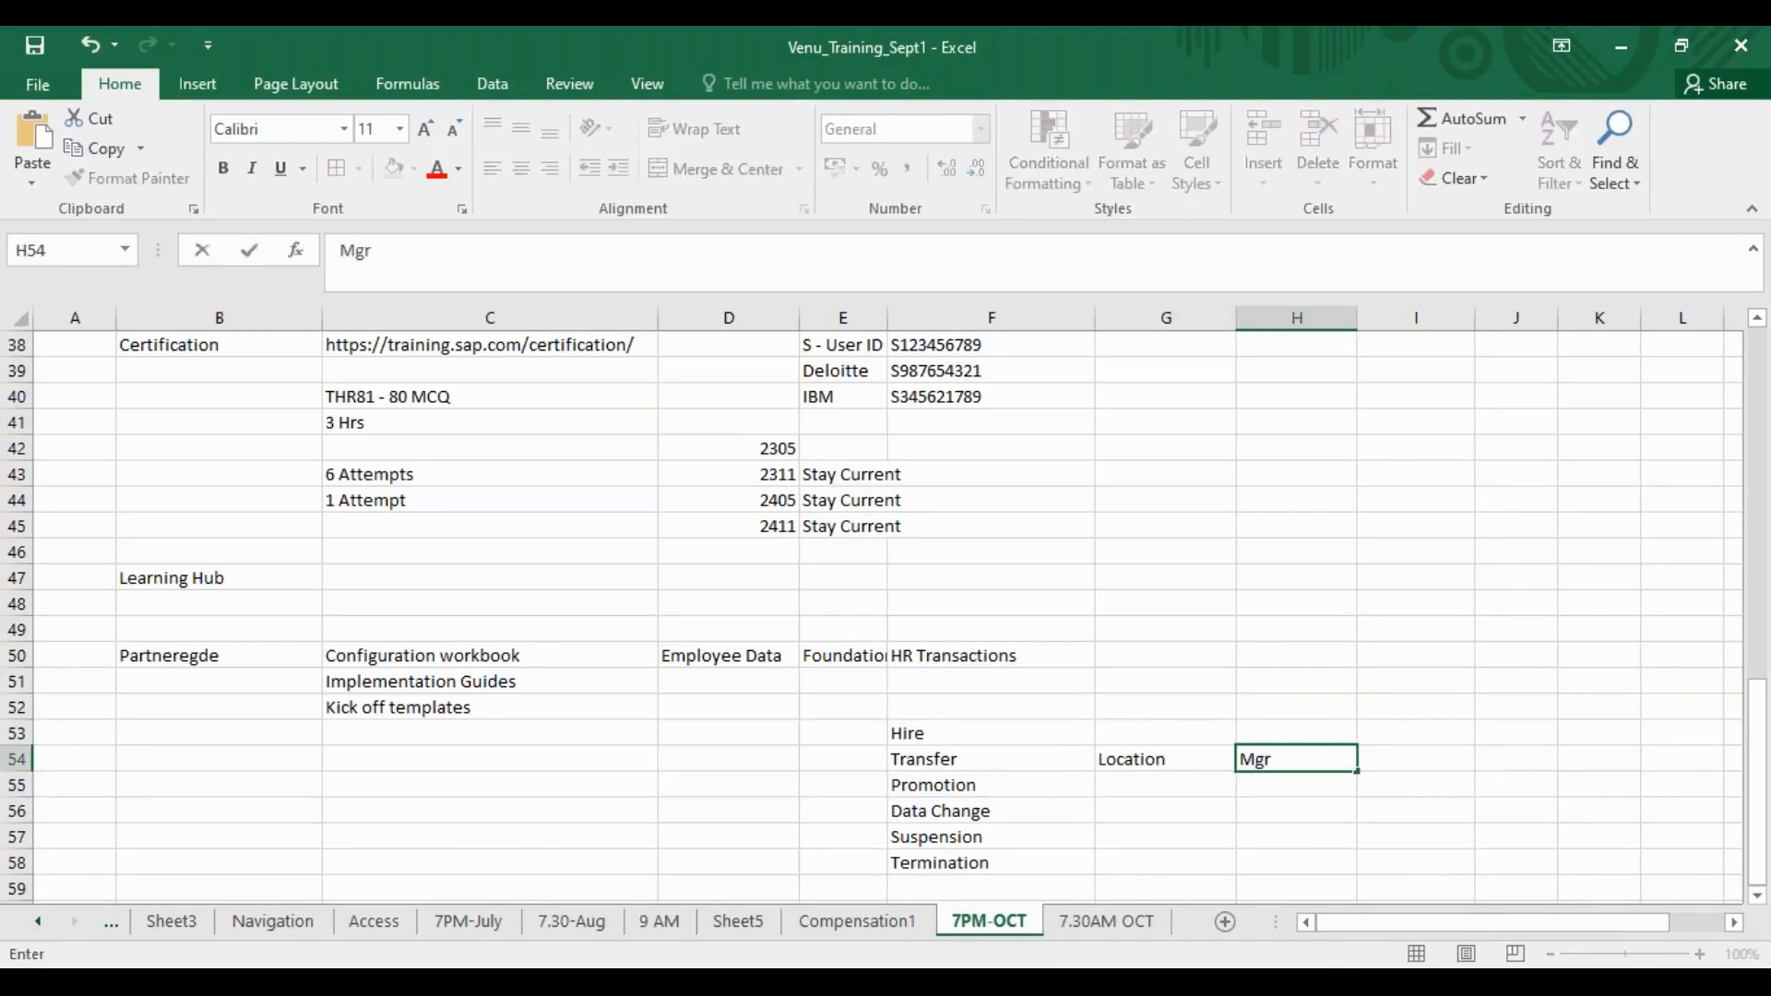
pyautogui.press('Tab')
pyautogui.write('Dept')
pyautogui.press('Tab')
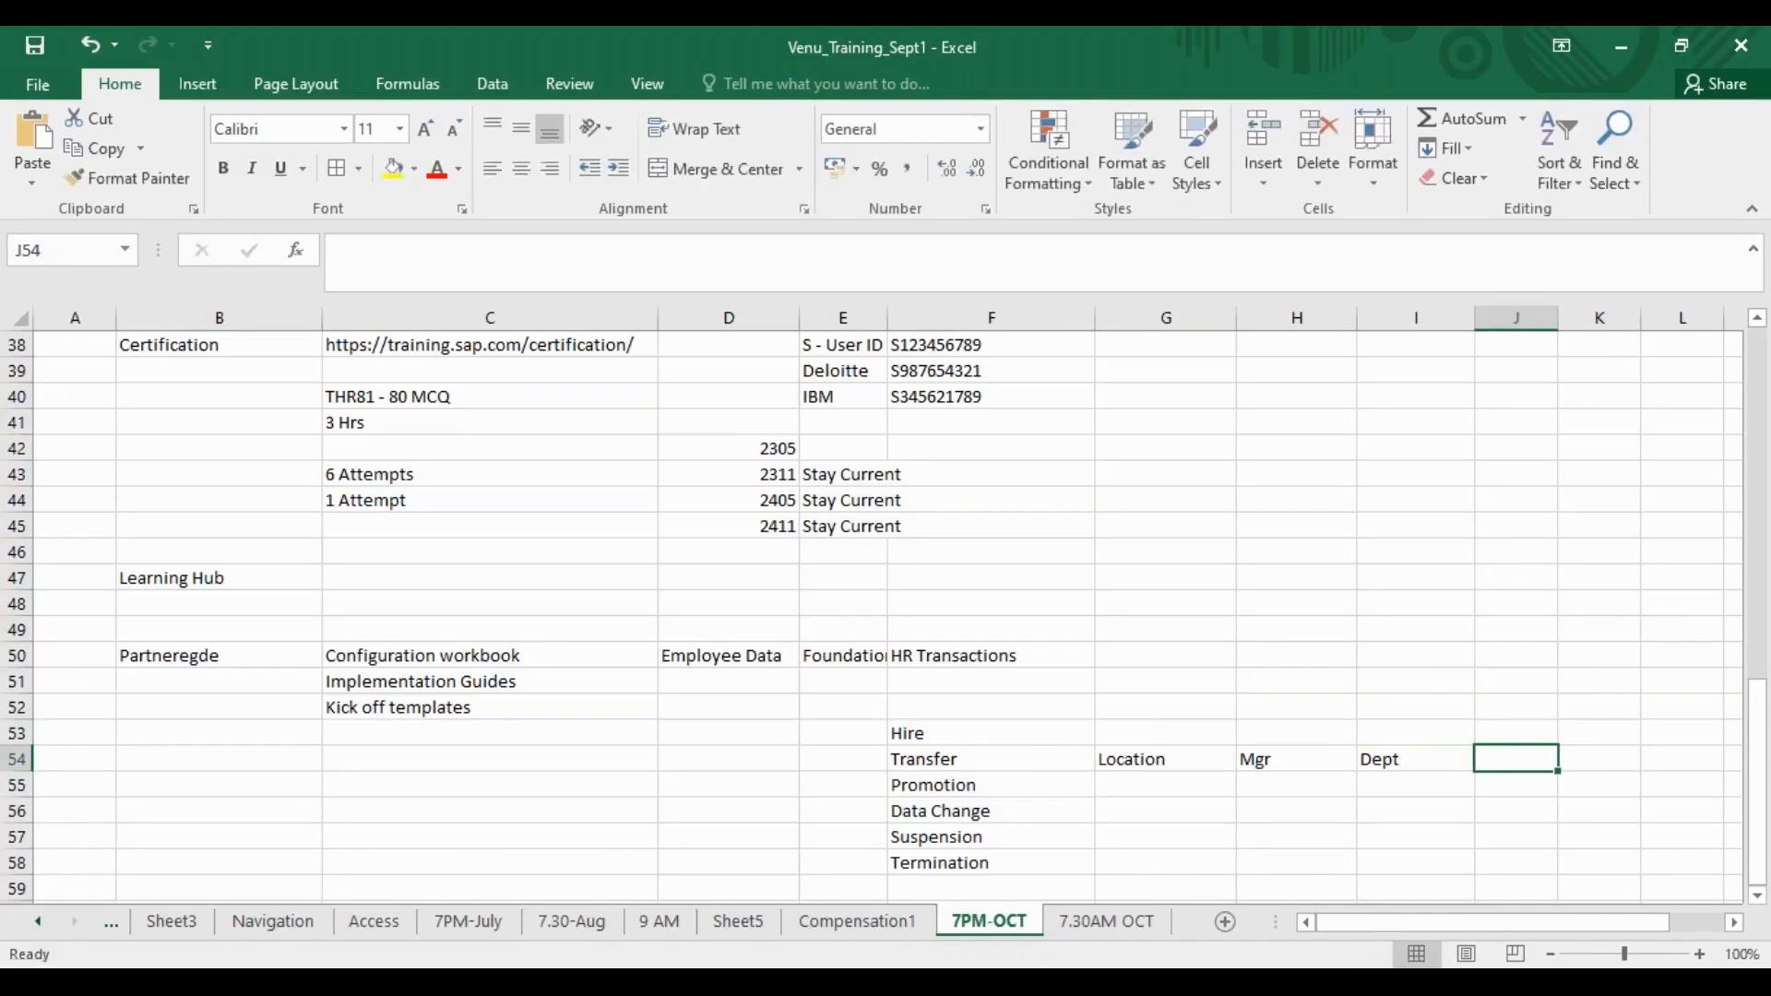
pyautogui.write('C')
pyautogui.write('try')
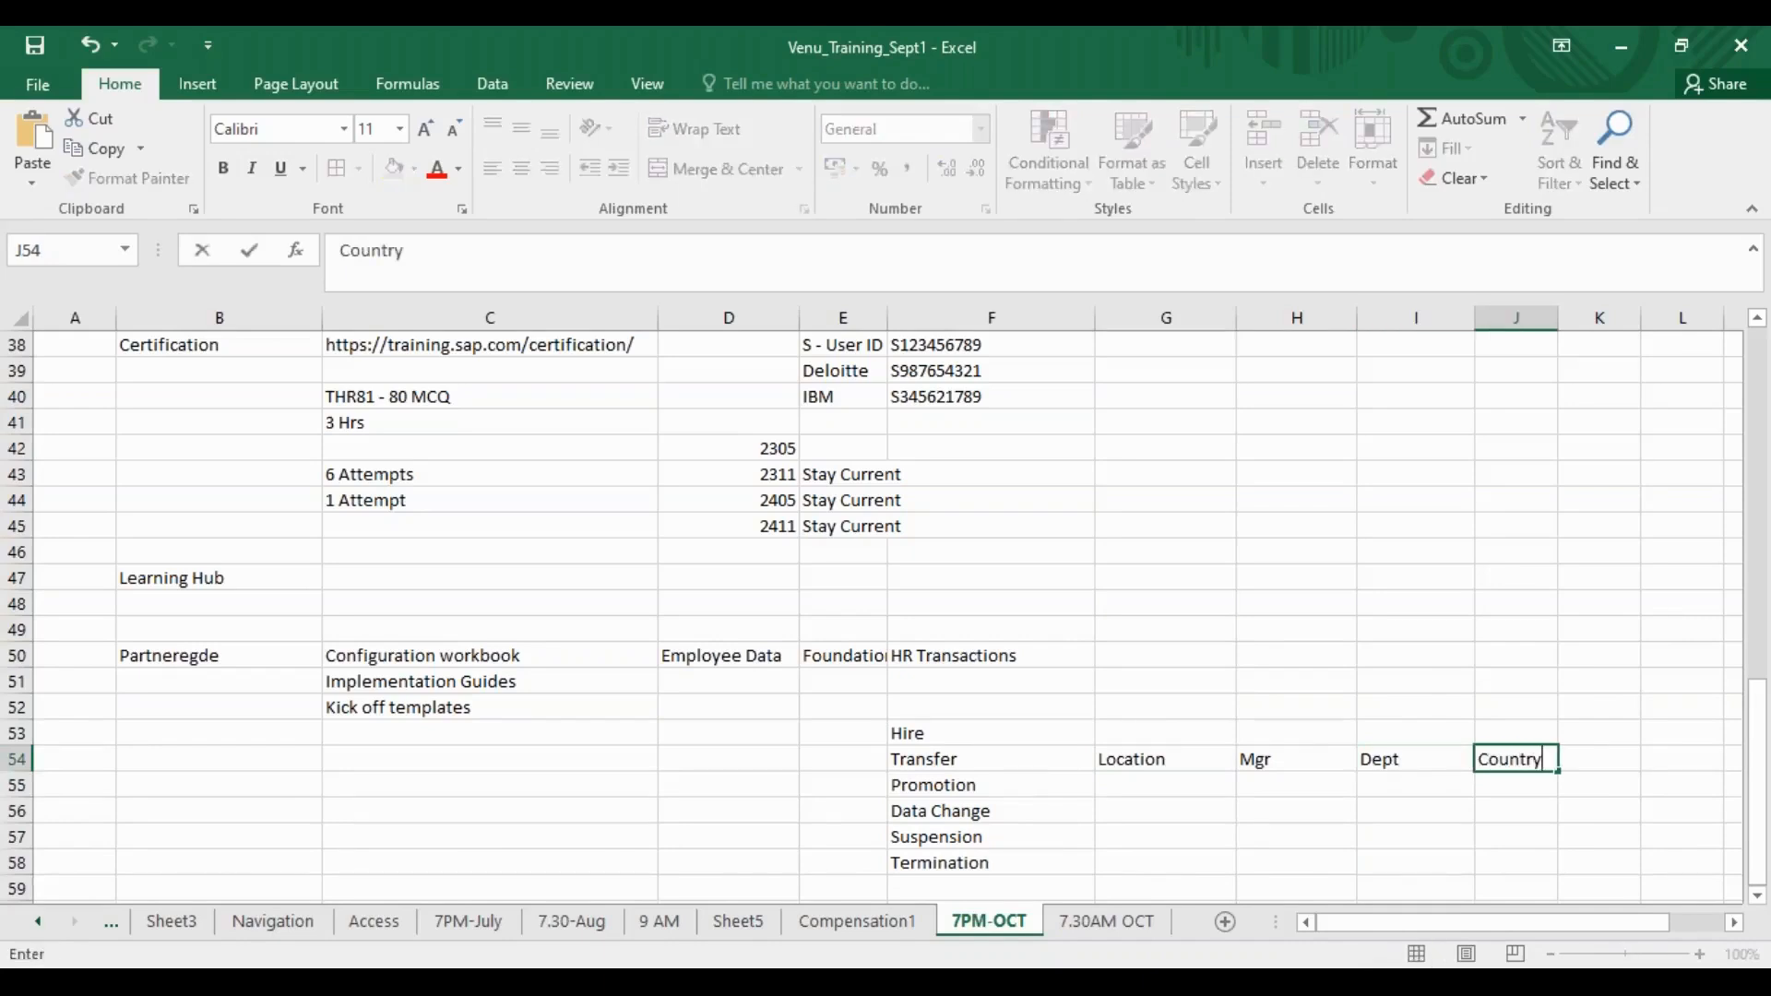
pyautogui.press('Tab')
pyautogui.write('Company')
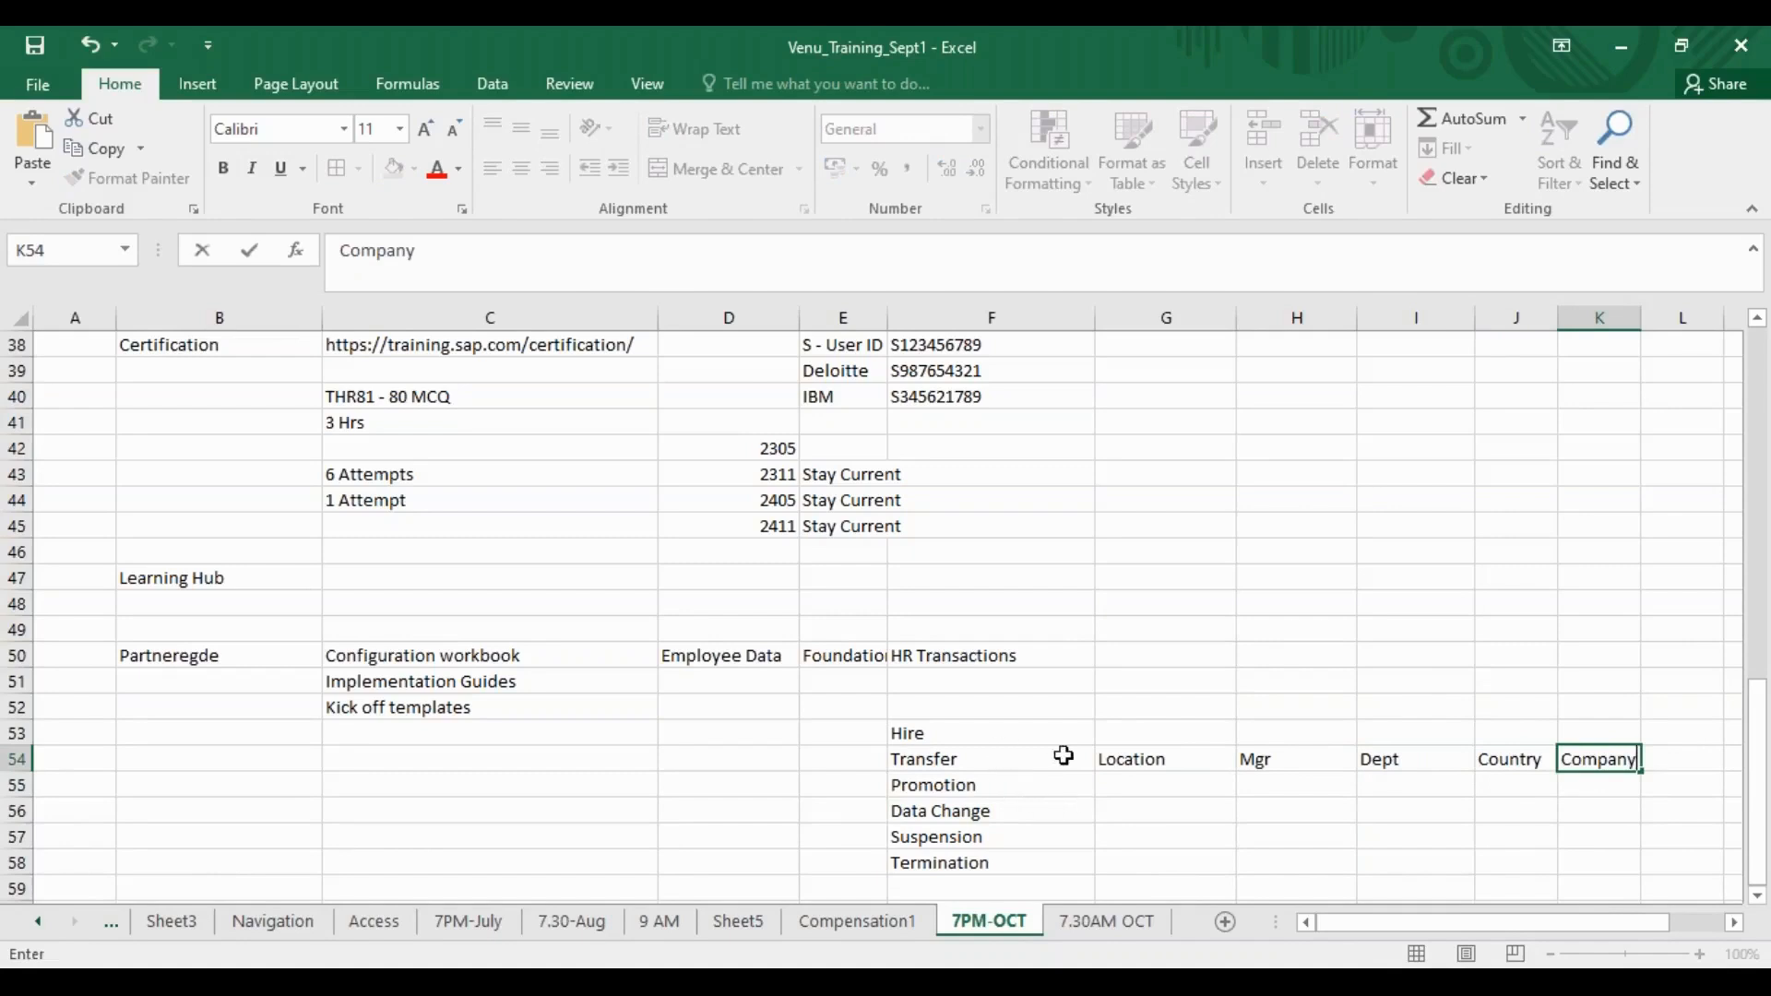
pyautogui.moveTo(1112, 757); pyautogui.dragTo(1568, 758)
pyautogui.click(1026, 756)
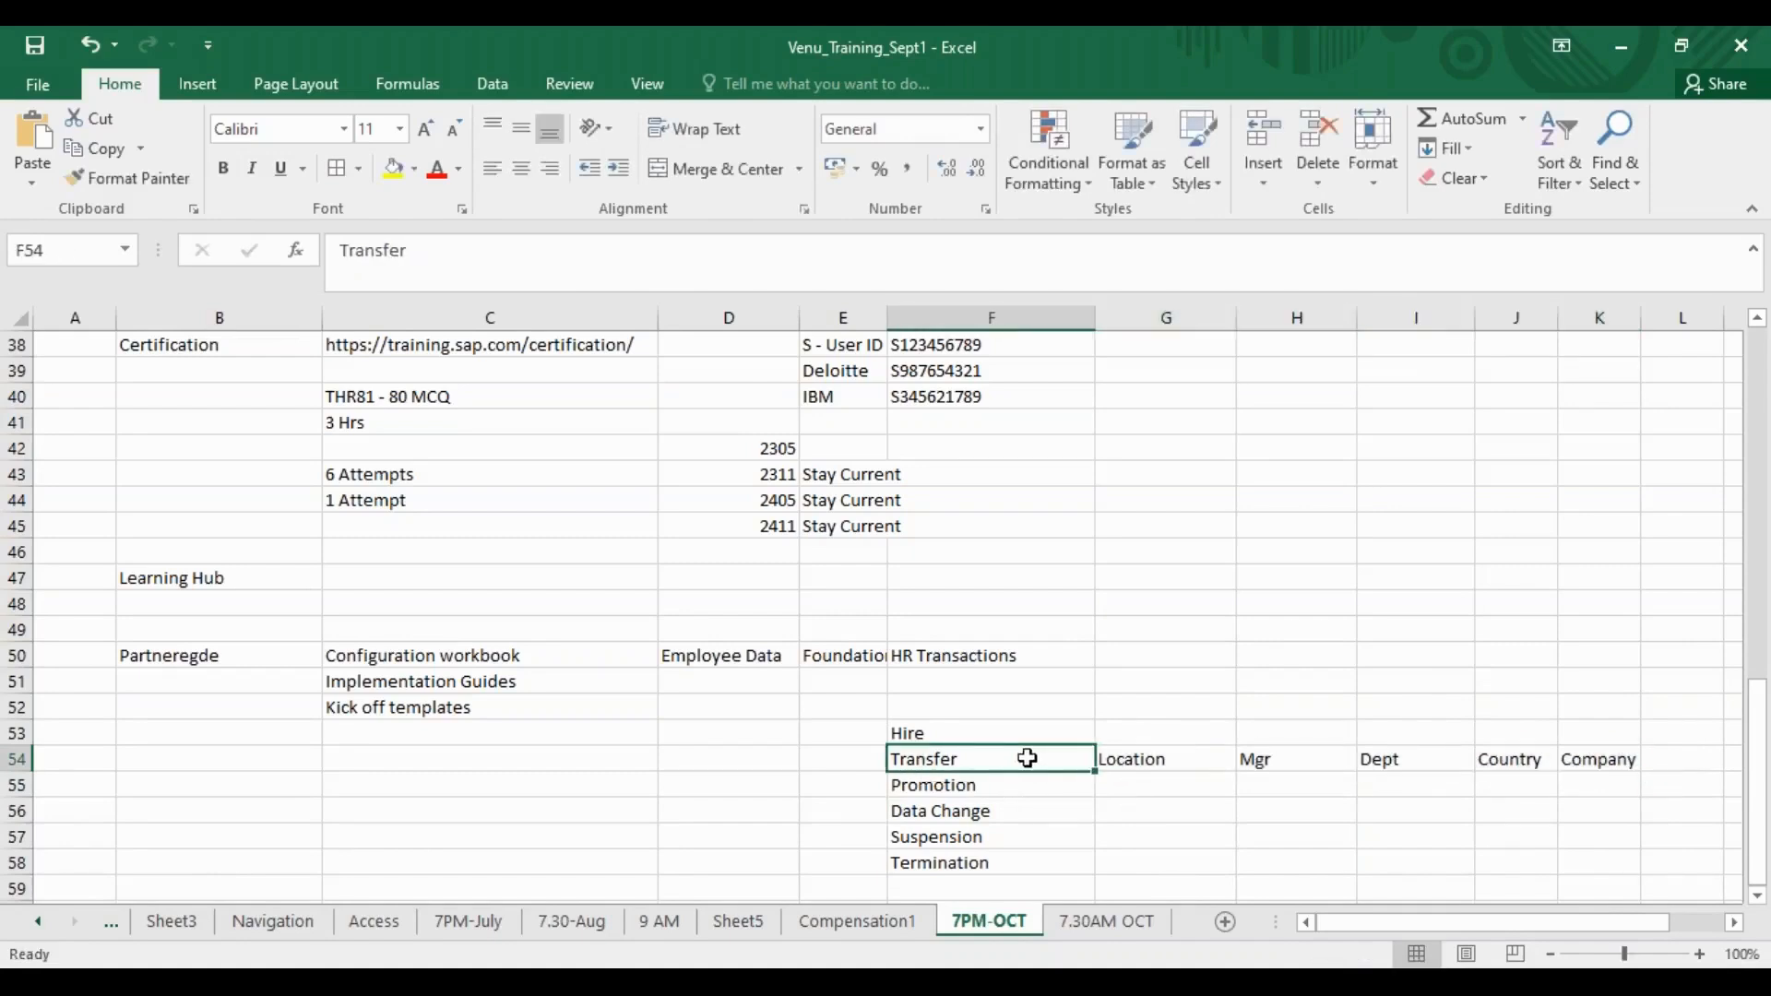
# Point out the Promotion and Termination rows and the Location and Mgr entries beside Transfer.
pyautogui.click(1150, 781)
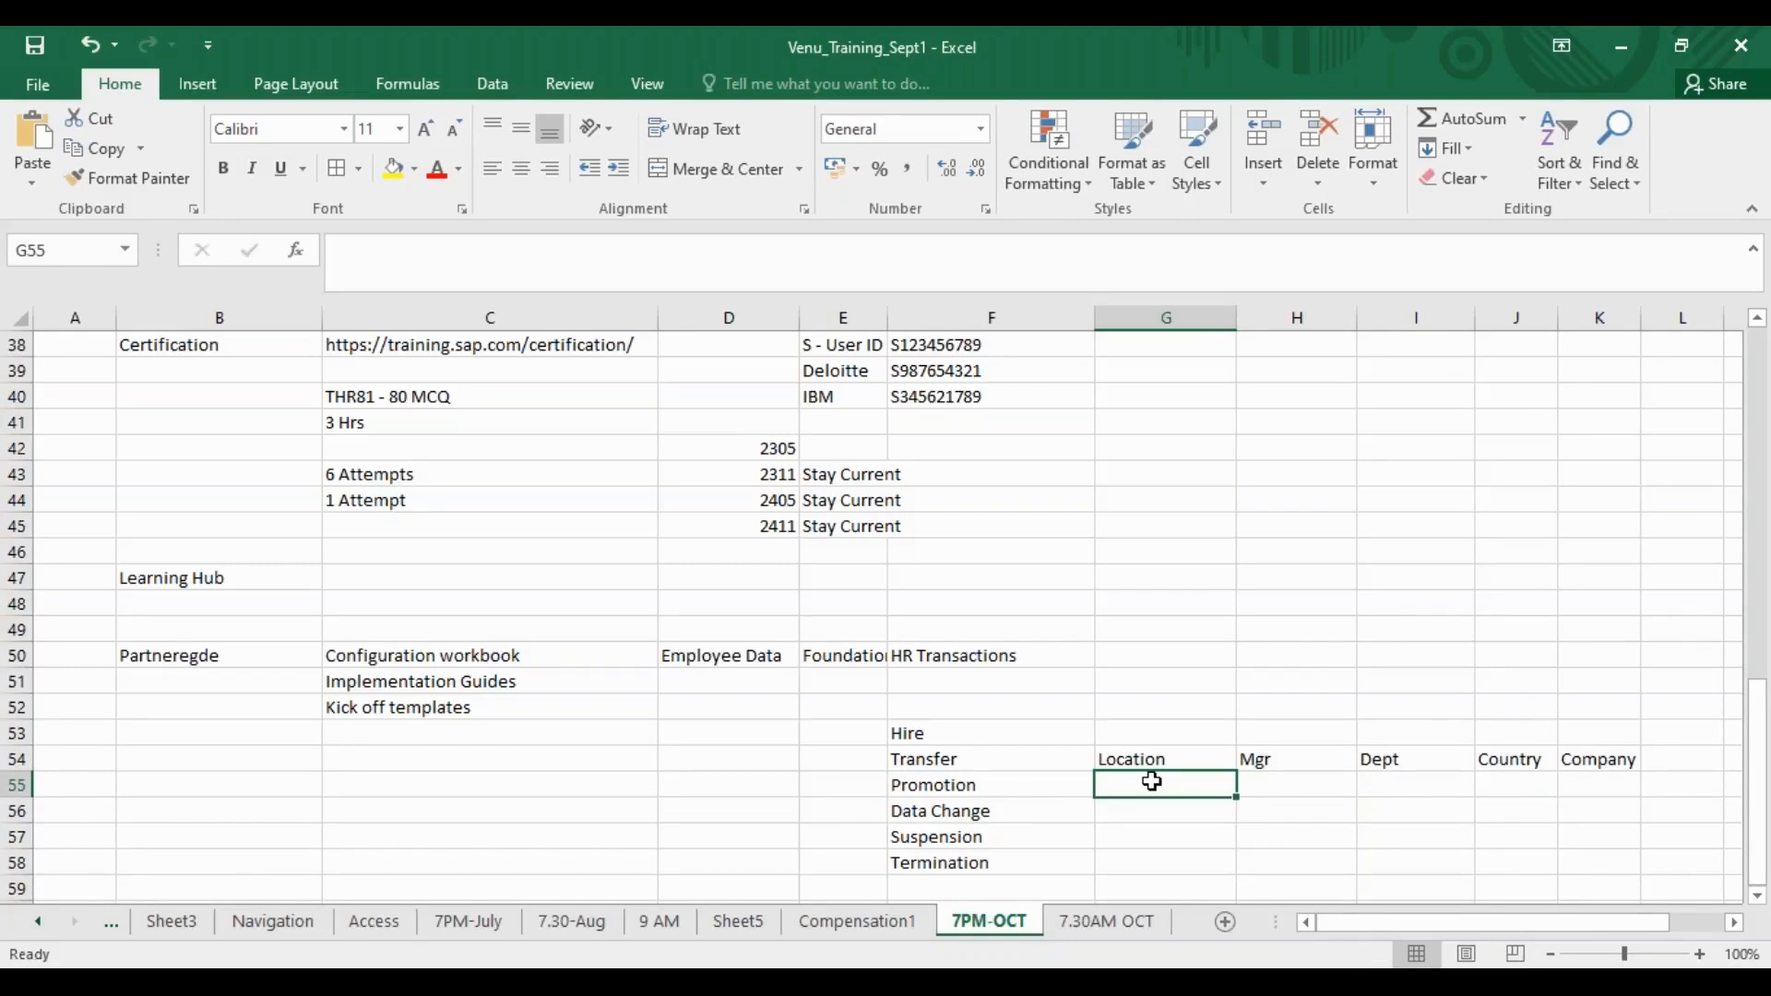
pyautogui.moveTo(962, 782); pyautogui.dragTo(1399, 785)
pyautogui.moveTo(988, 862); pyautogui.dragTo(1174, 859)
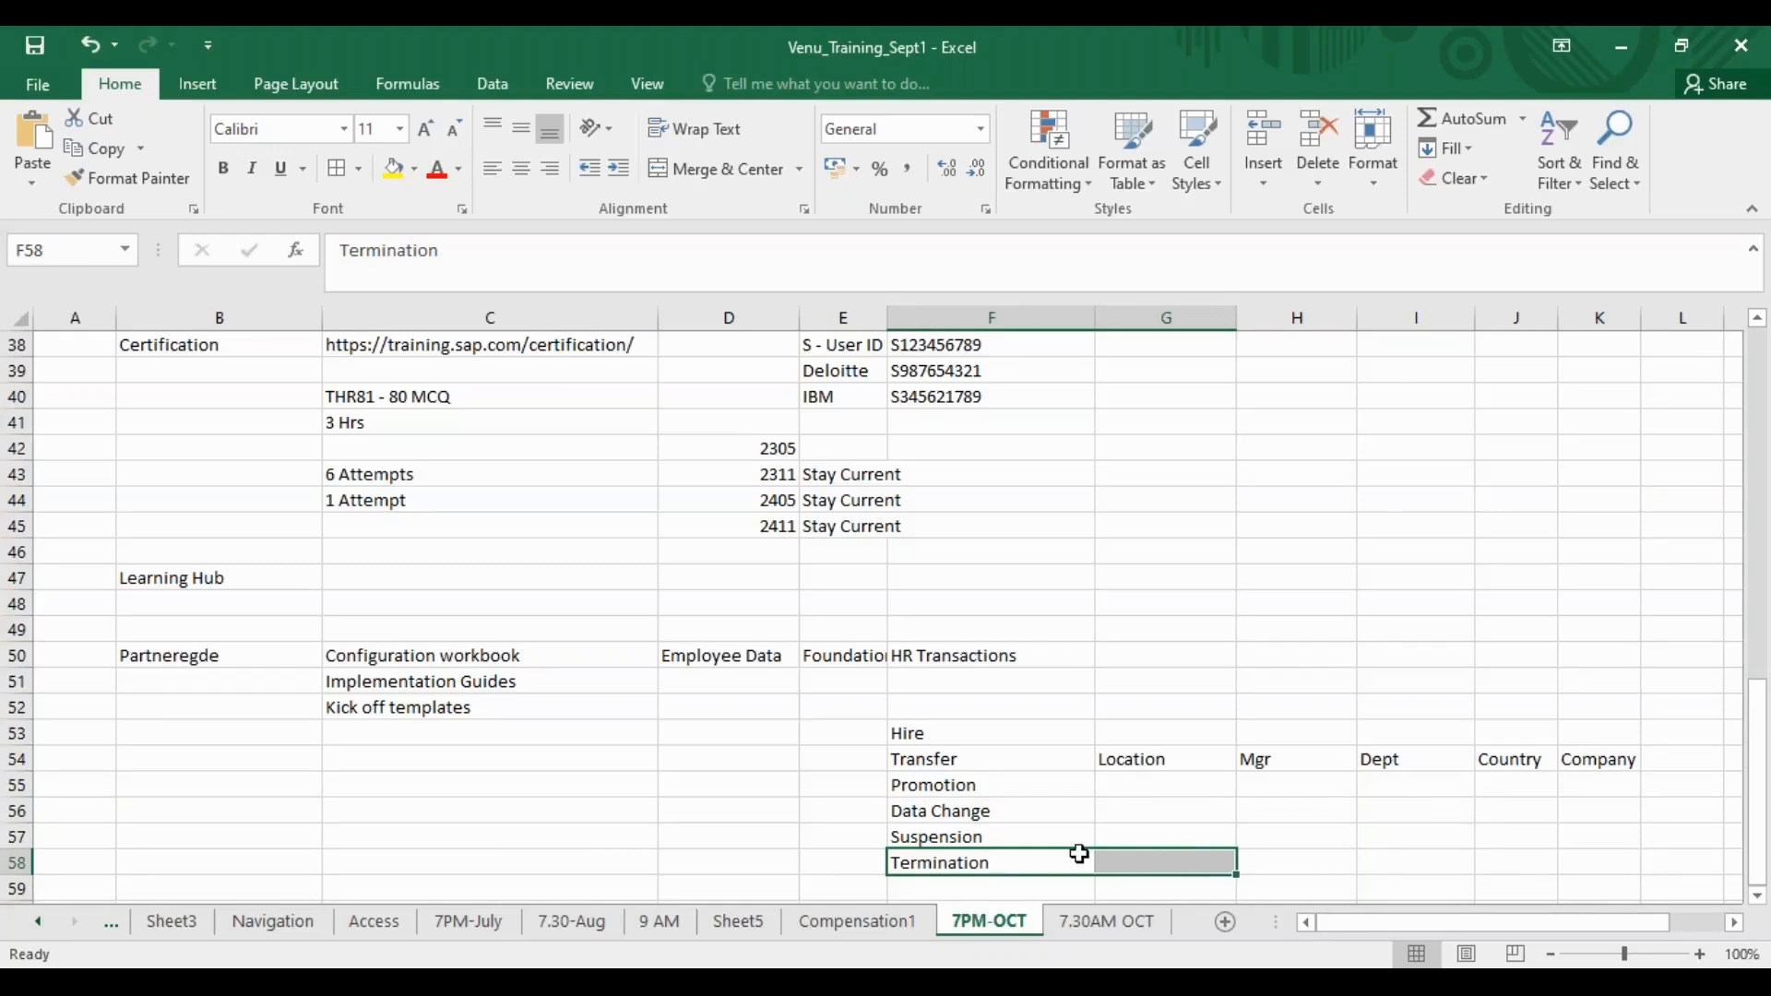
pyautogui.click(1142, 765)
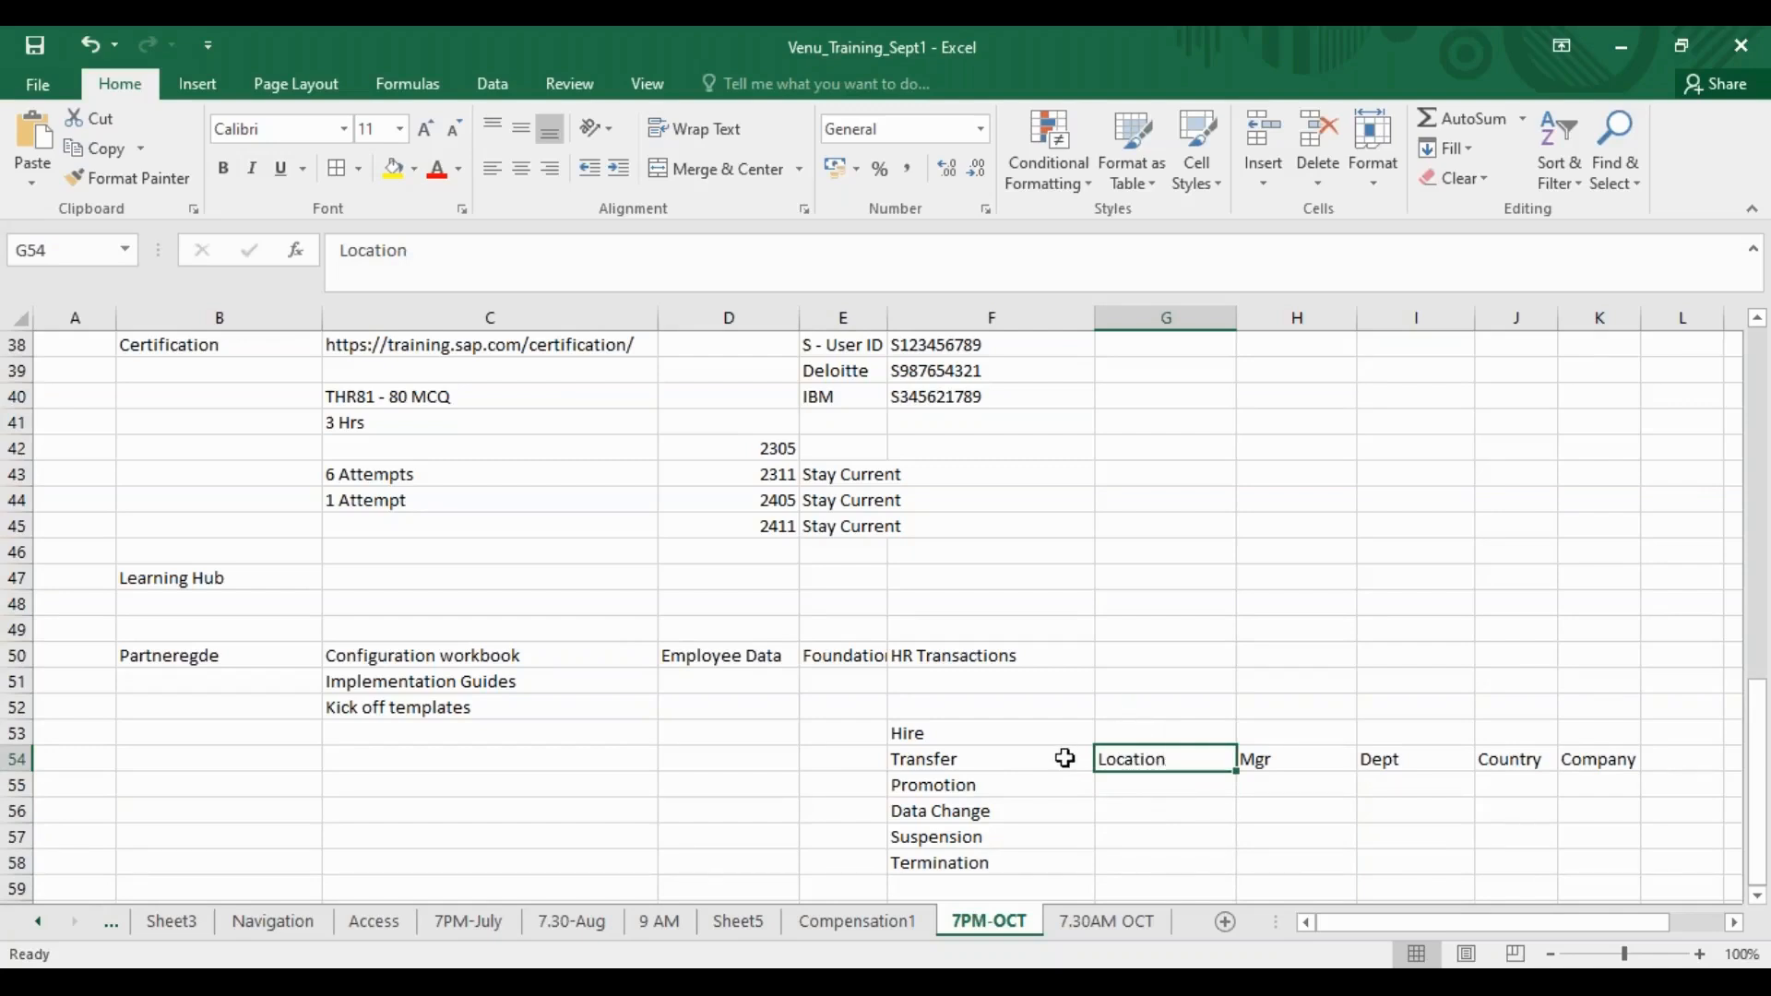
pyautogui.click(1309, 766)
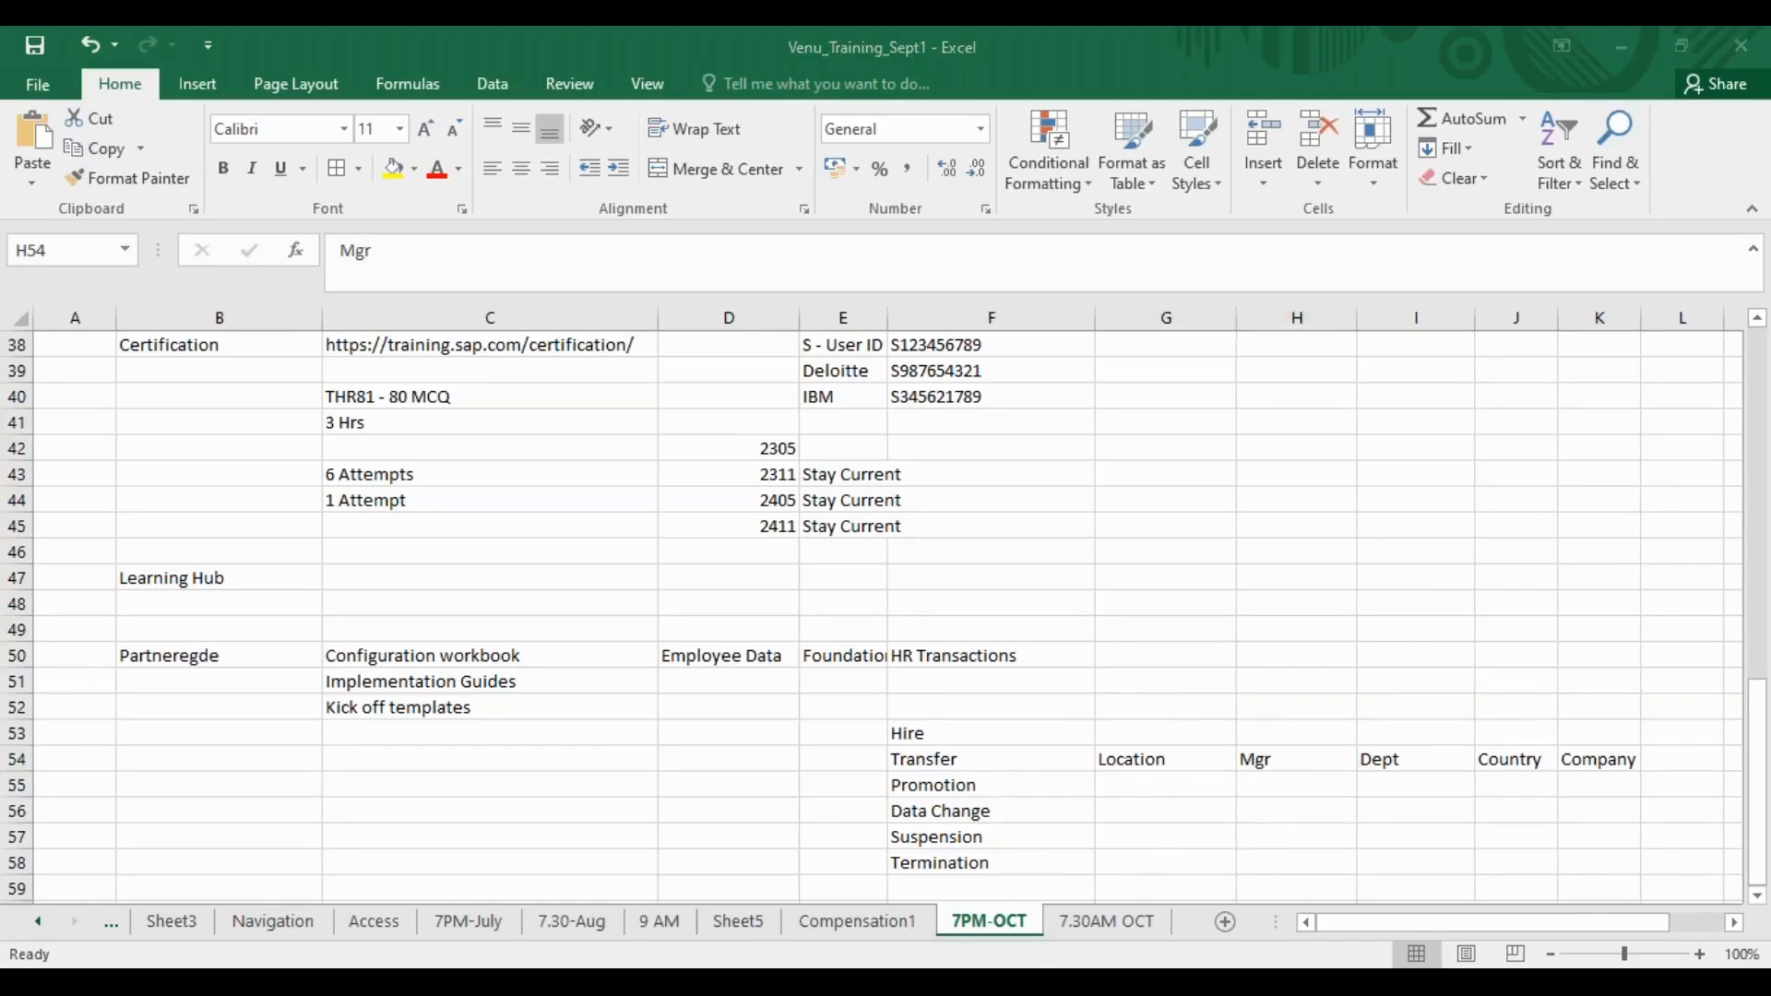
# Switch to the SAP Partner Portal page in the browser and highlight the EC Position Management Workbook entry.
pyautogui.hotkey('alt', 'Tab')
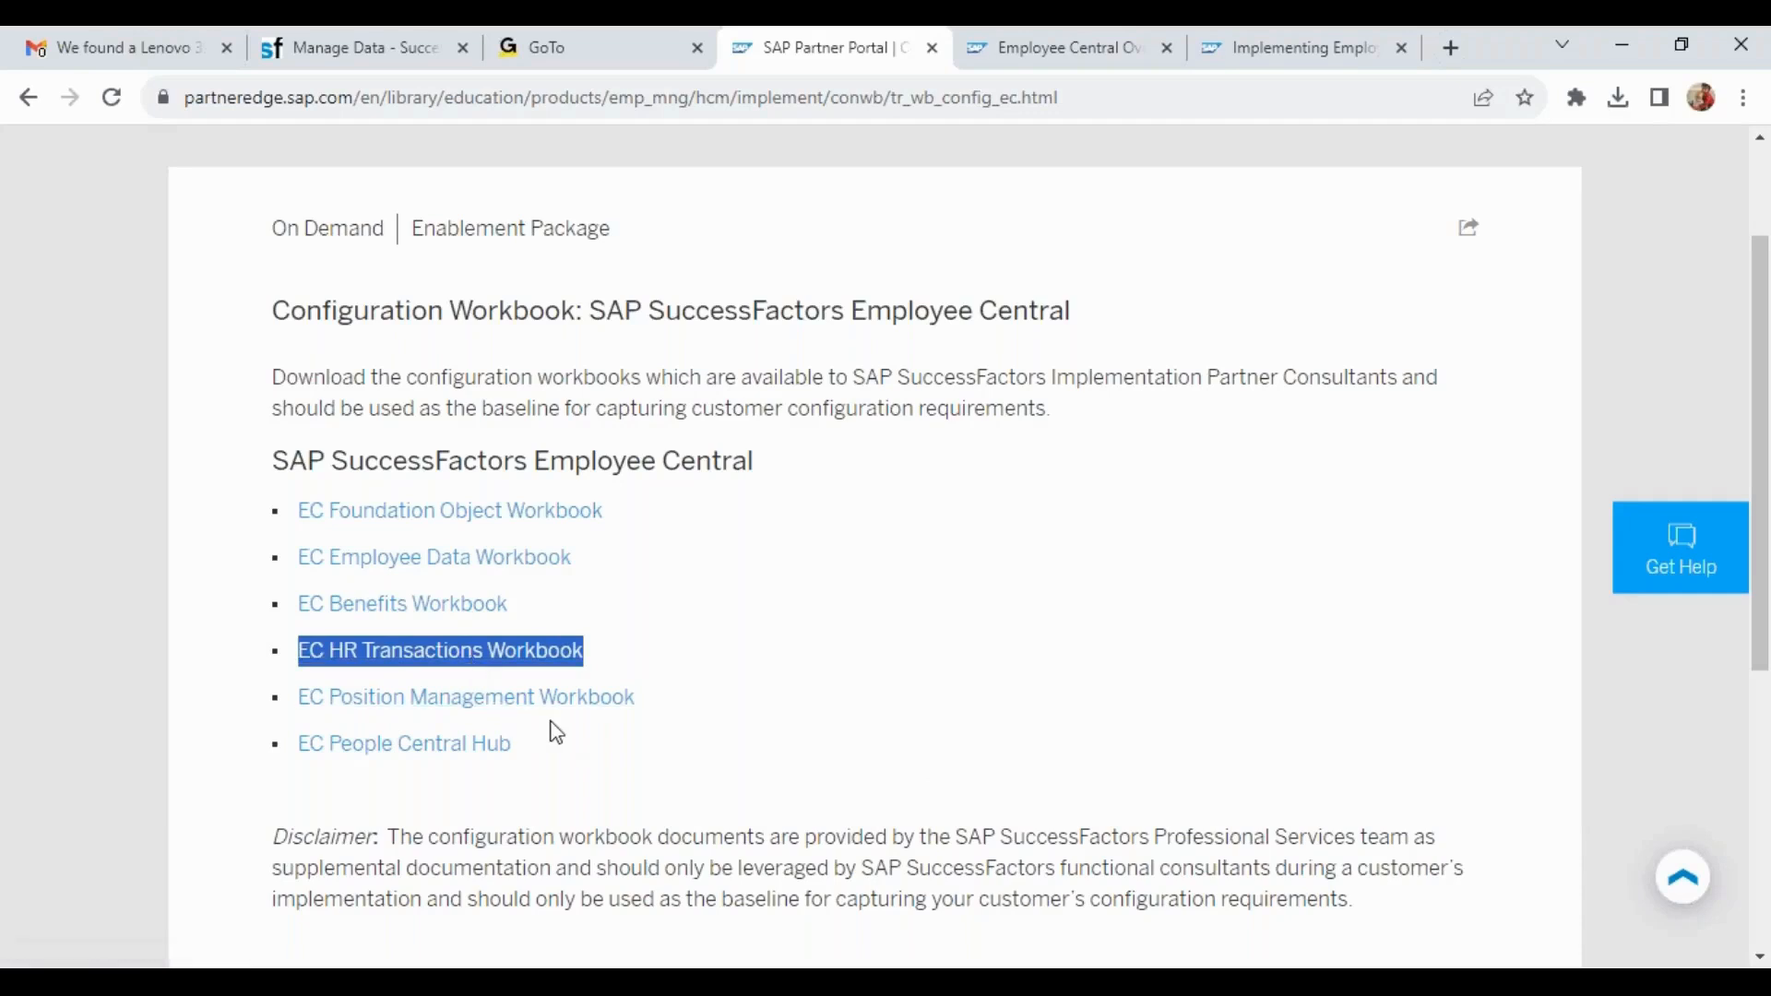
pyautogui.hotkey('alt', 'Tab')
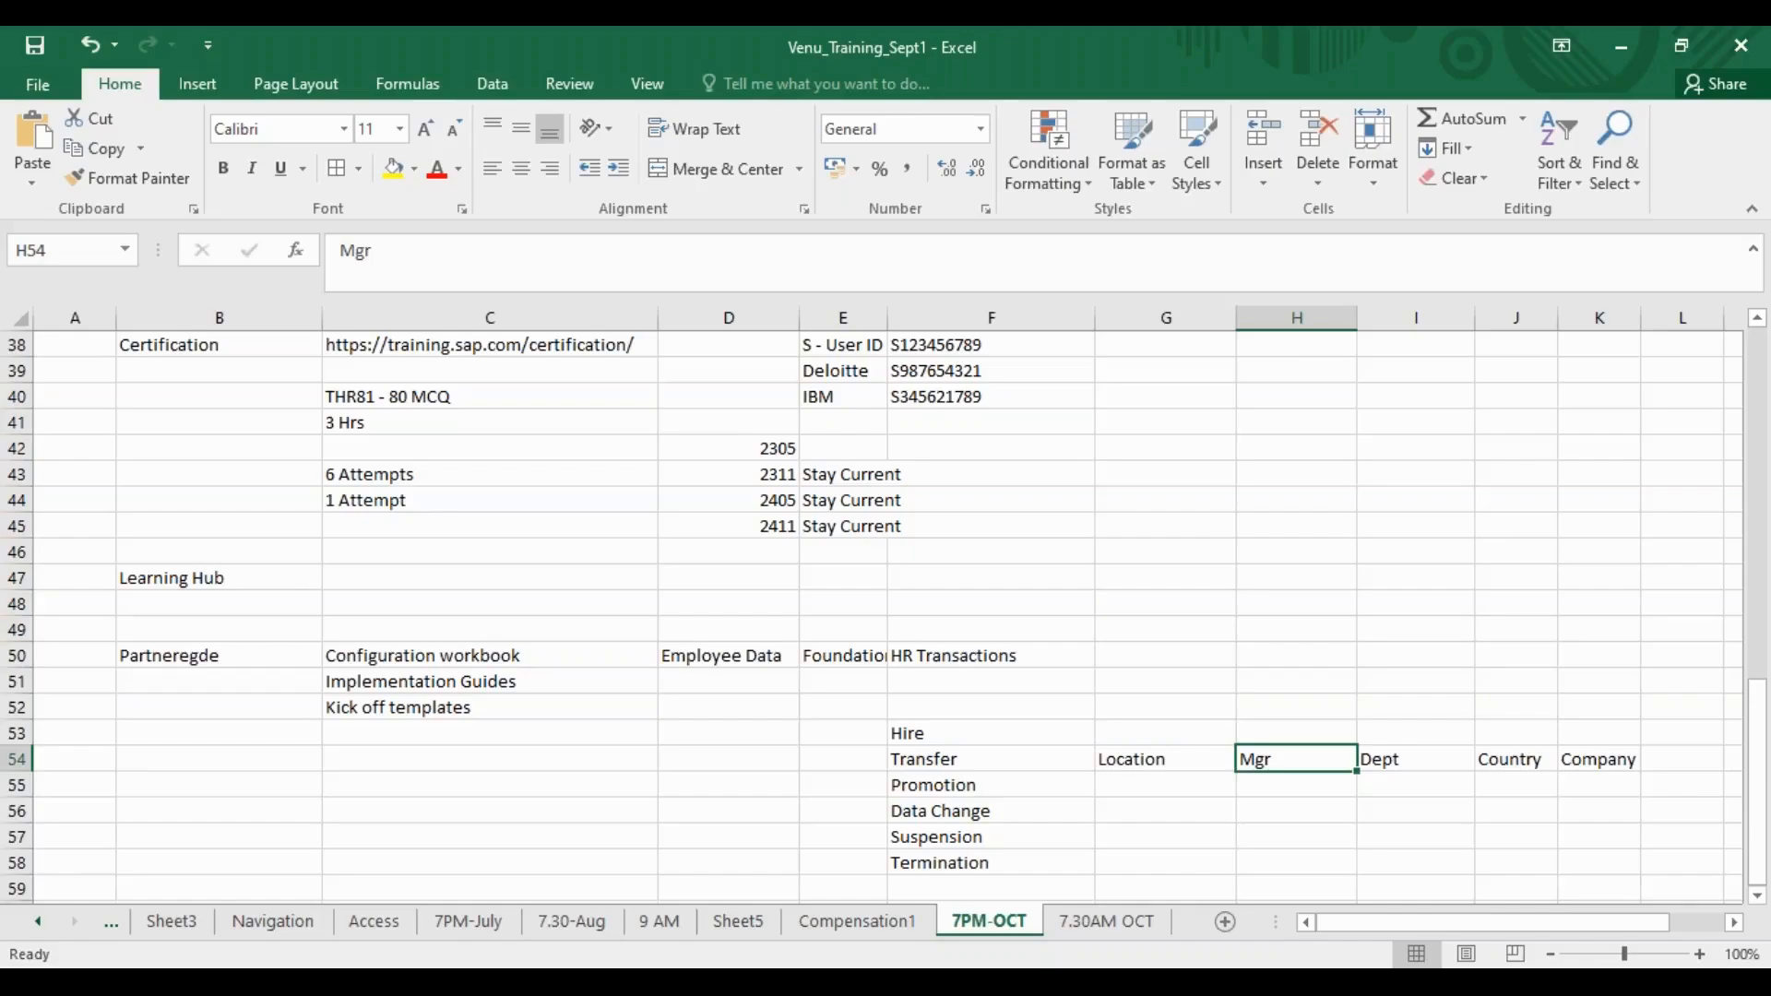
pyautogui.hotkey('alt', 'Tab')
pyautogui.moveTo(688, 703); pyautogui.dragTo(302, 698)
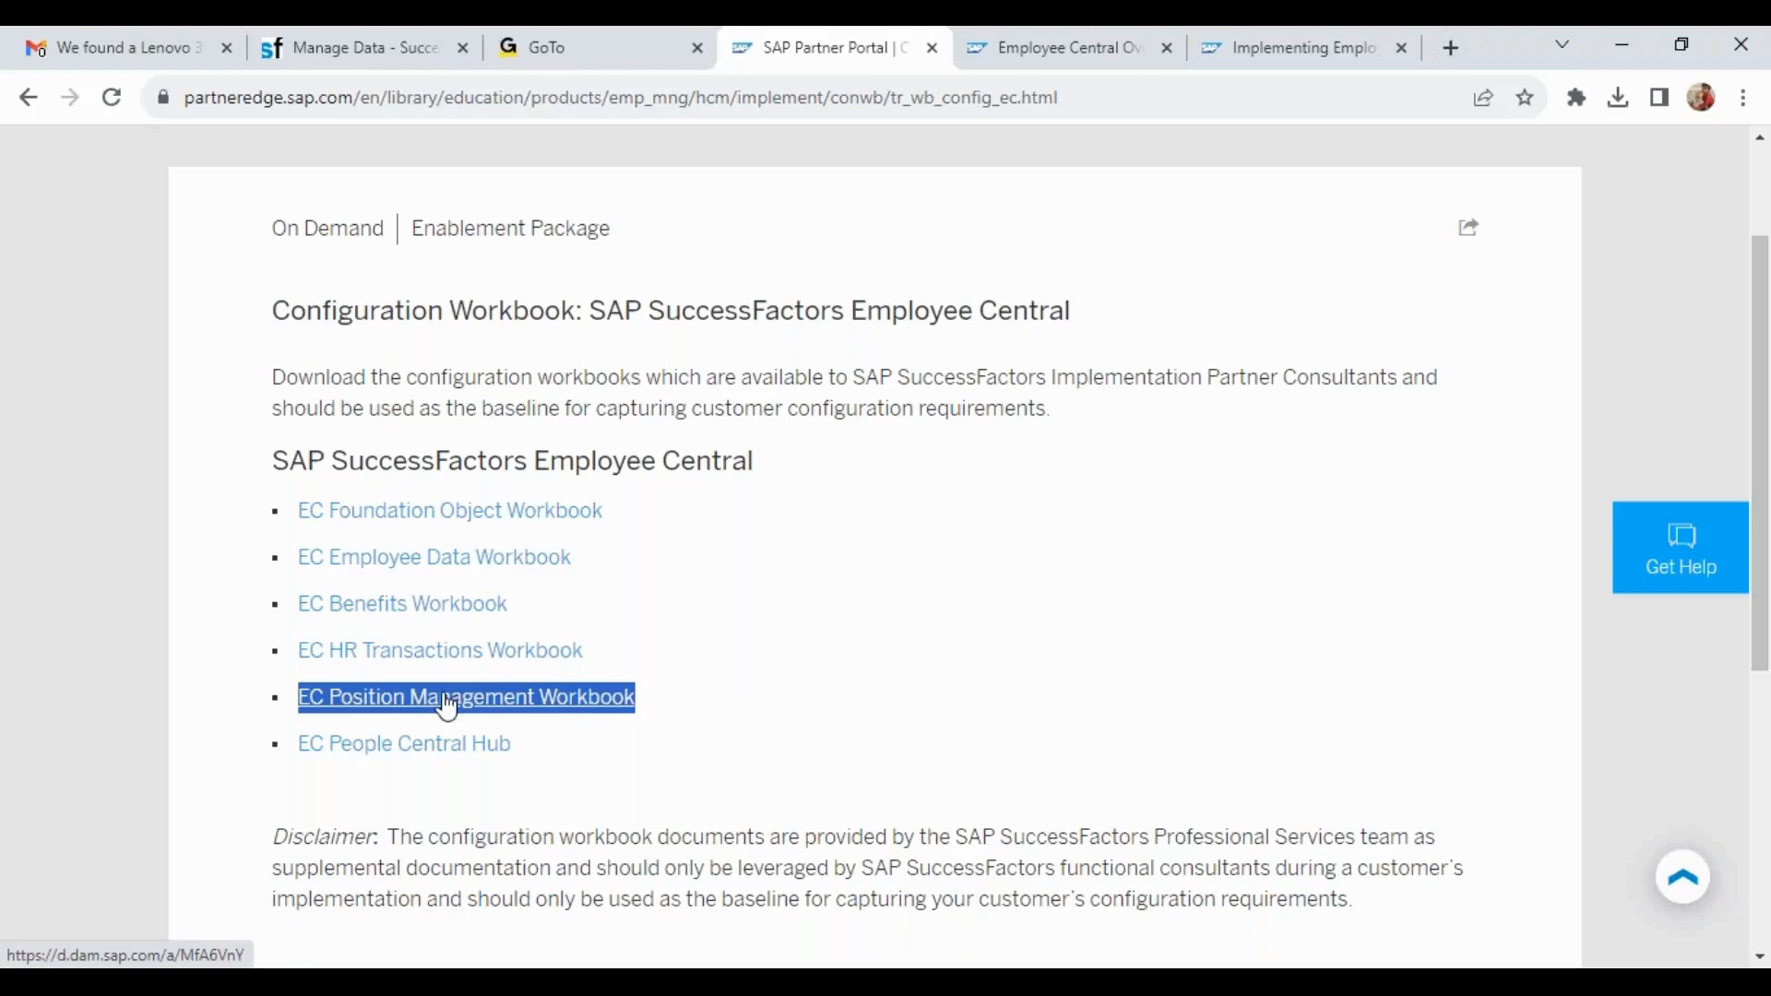
# Highlight the EC People Central Hub entry in the workbook list and download its file.
pyautogui.moveTo(565, 763); pyautogui.dragTo(317, 773)
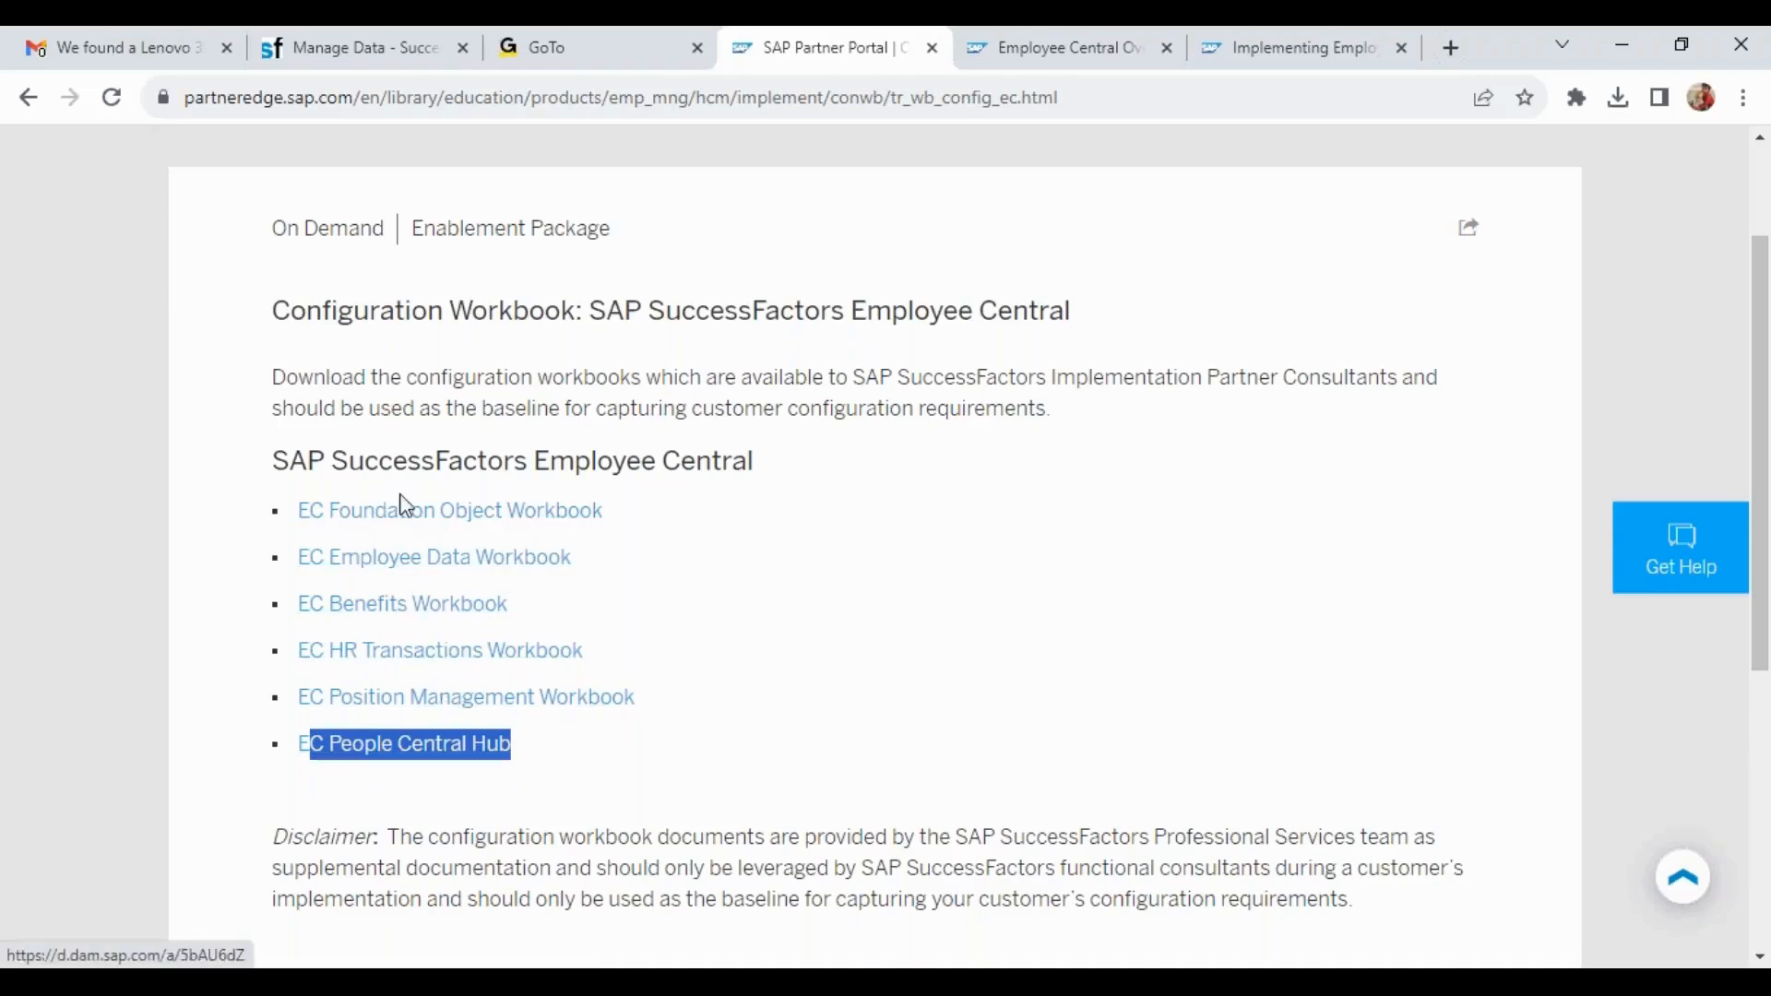
pyautogui.click(411, 752)
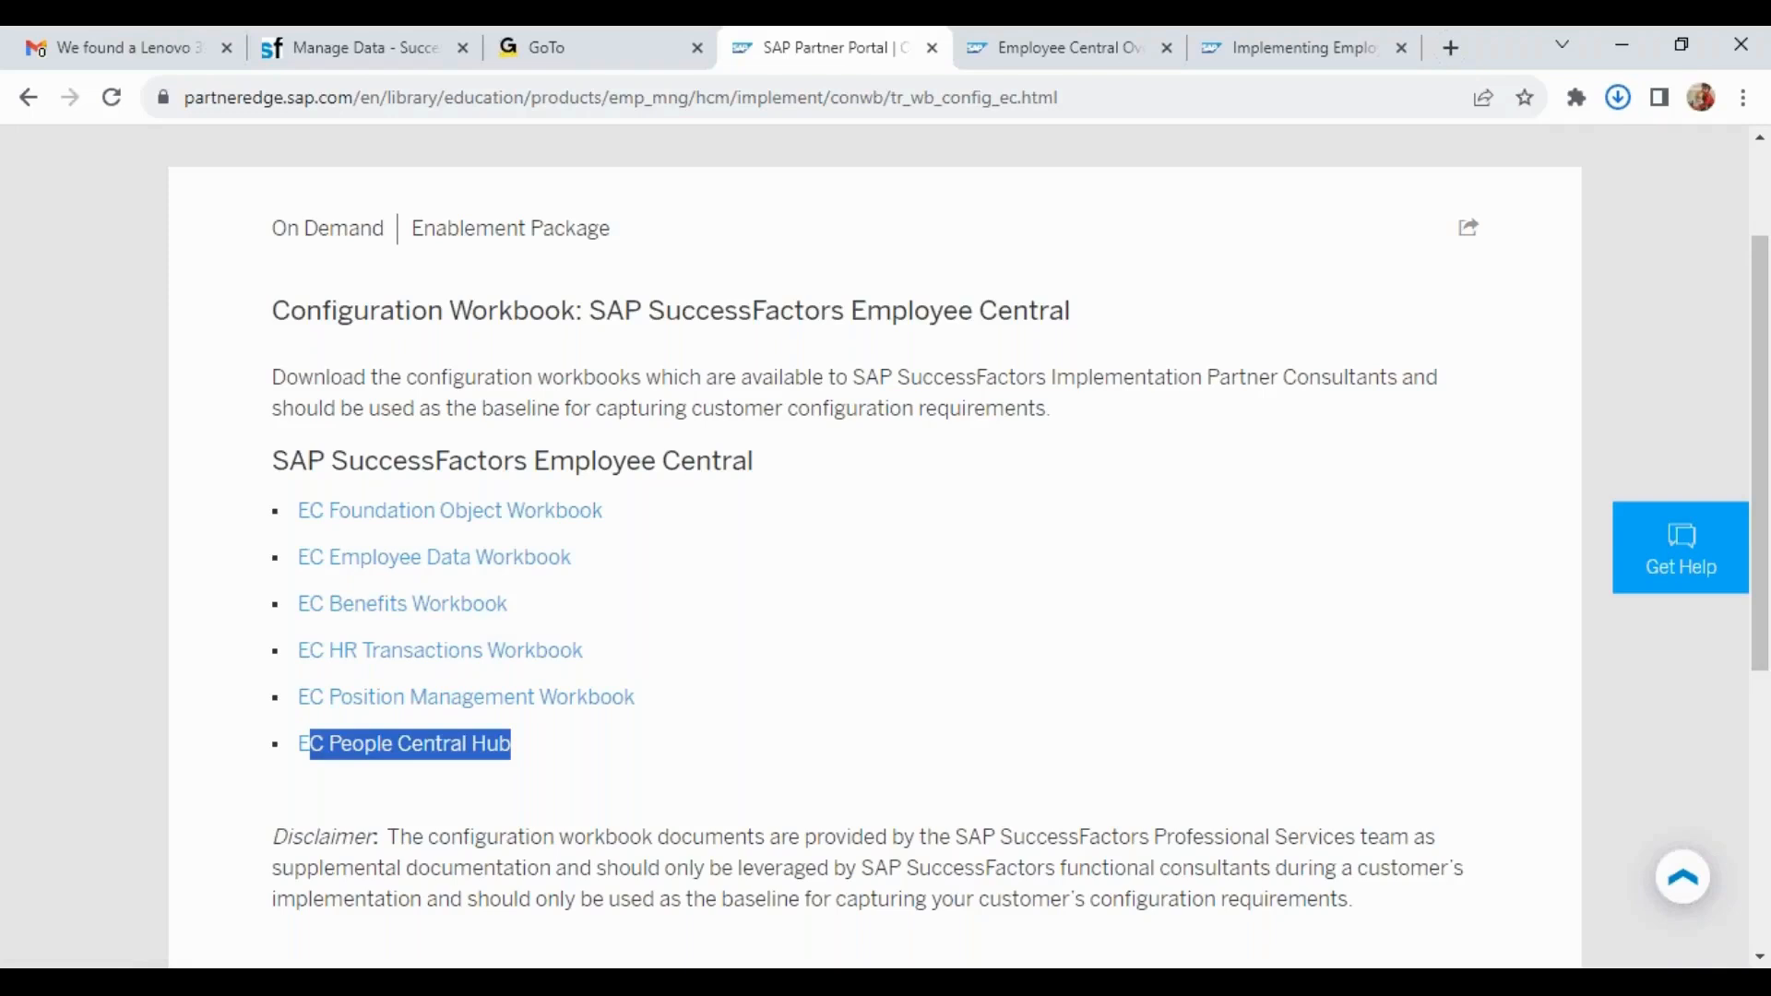
pyautogui.click(918, 578)
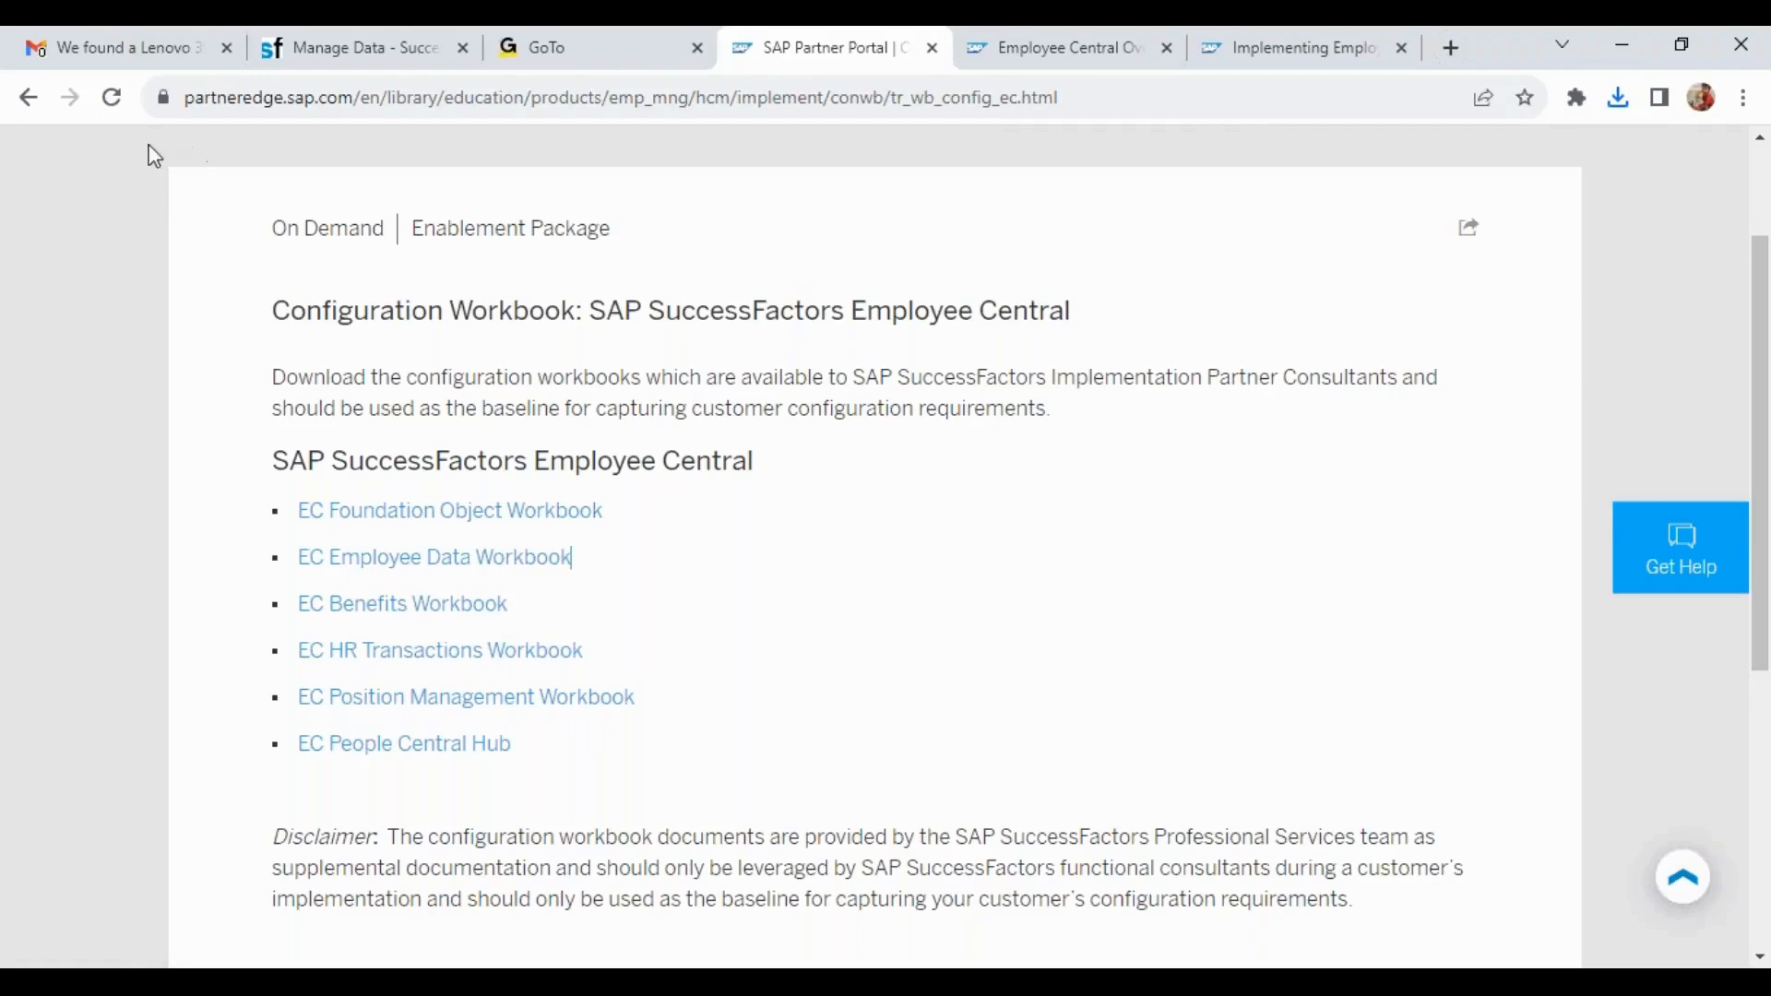
# Return to the Employee Central assets page listing the Kick-Off Template, and switch to the EC Kickoff Template 2019 (1) presentation in PowerPoint.
pyautogui.click(17, 106)
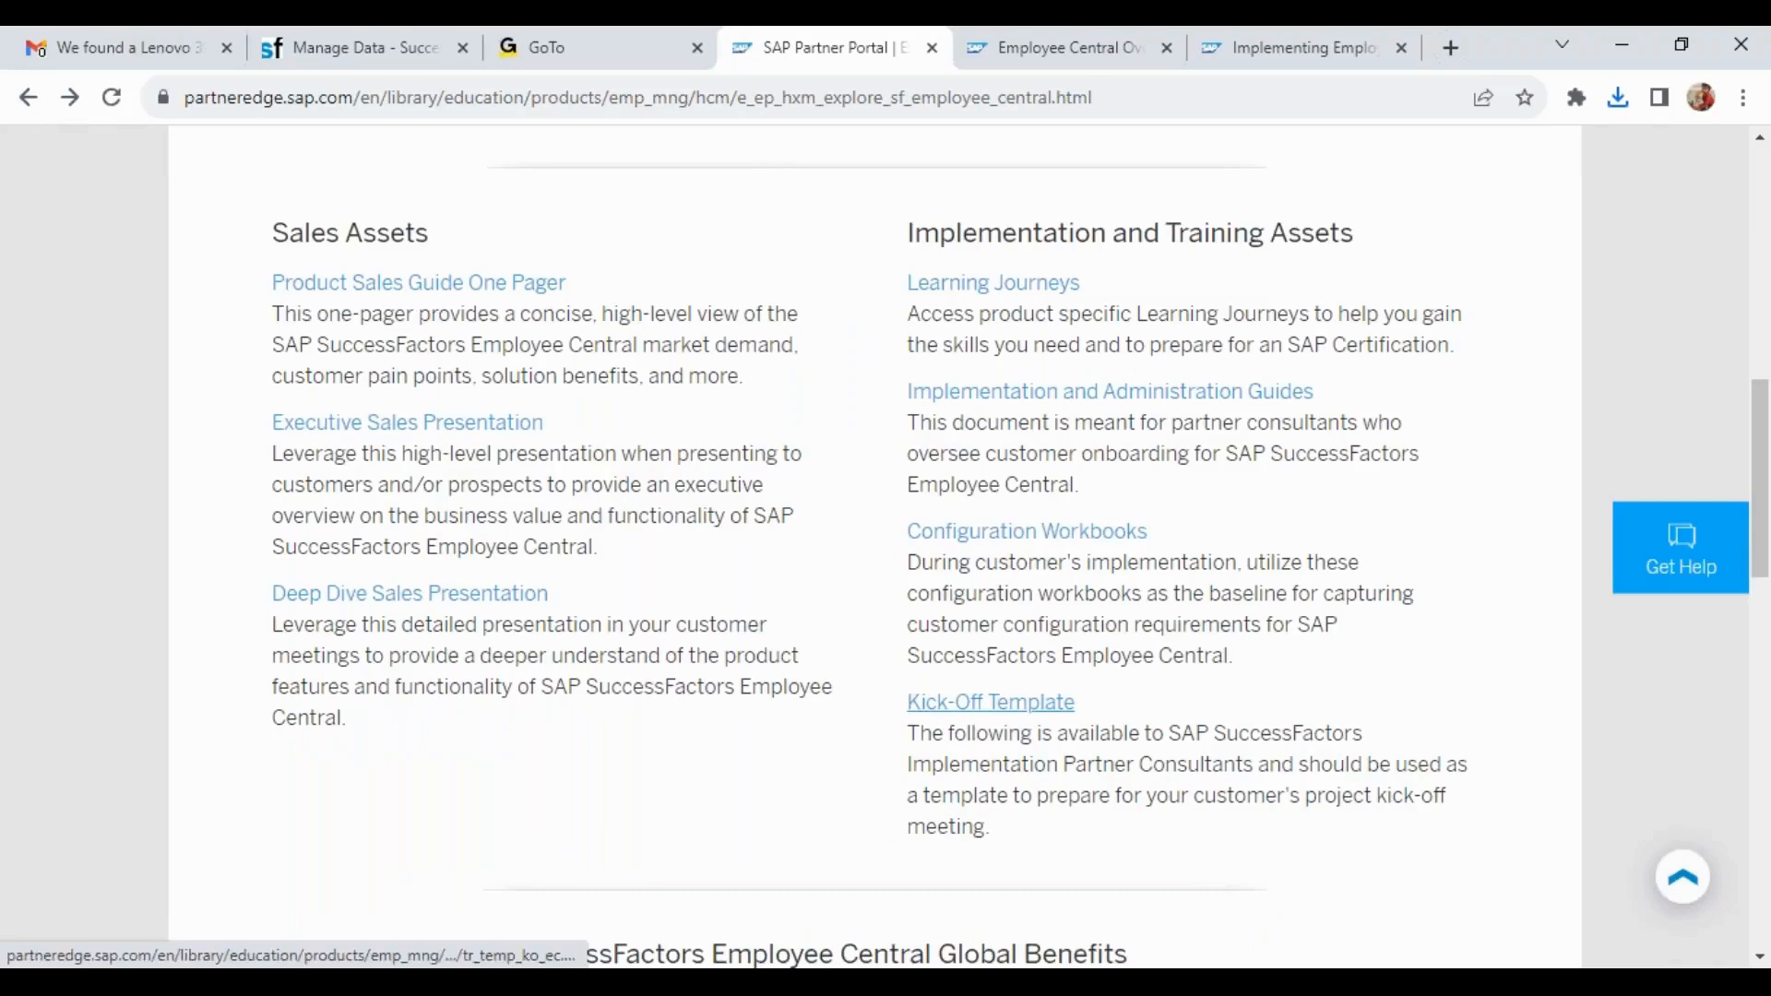
pyautogui.click(788, 983)
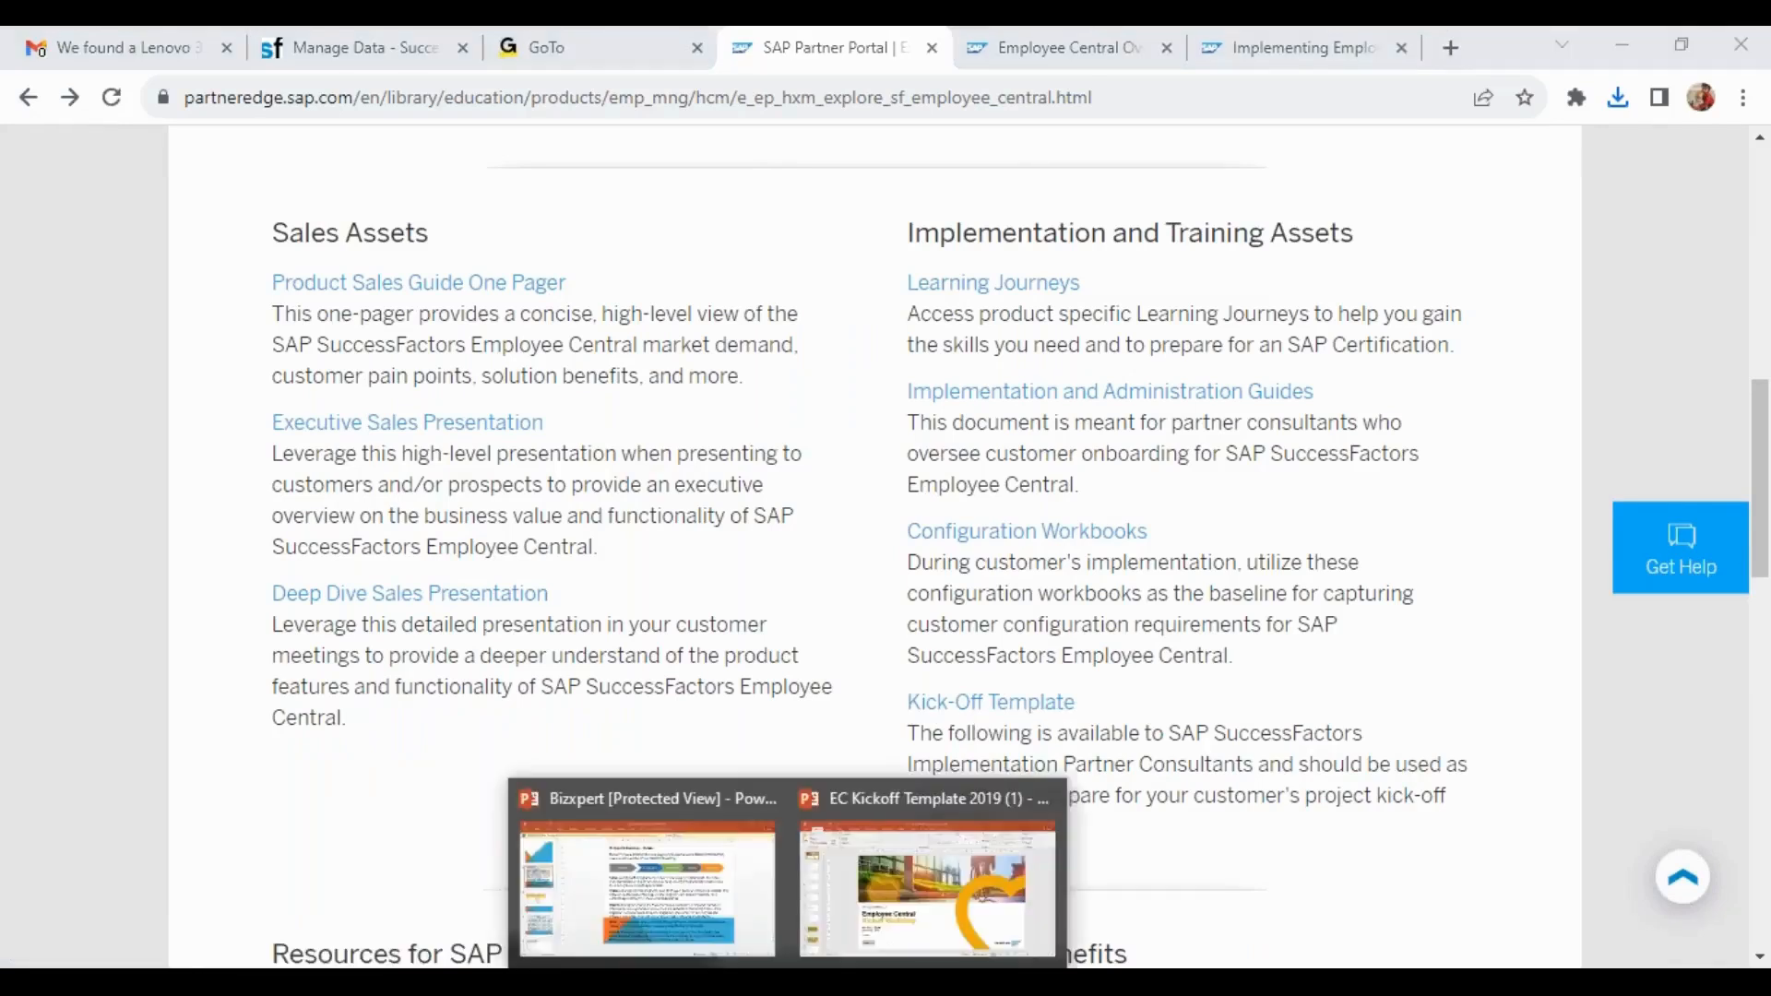
pyautogui.click(922, 898)
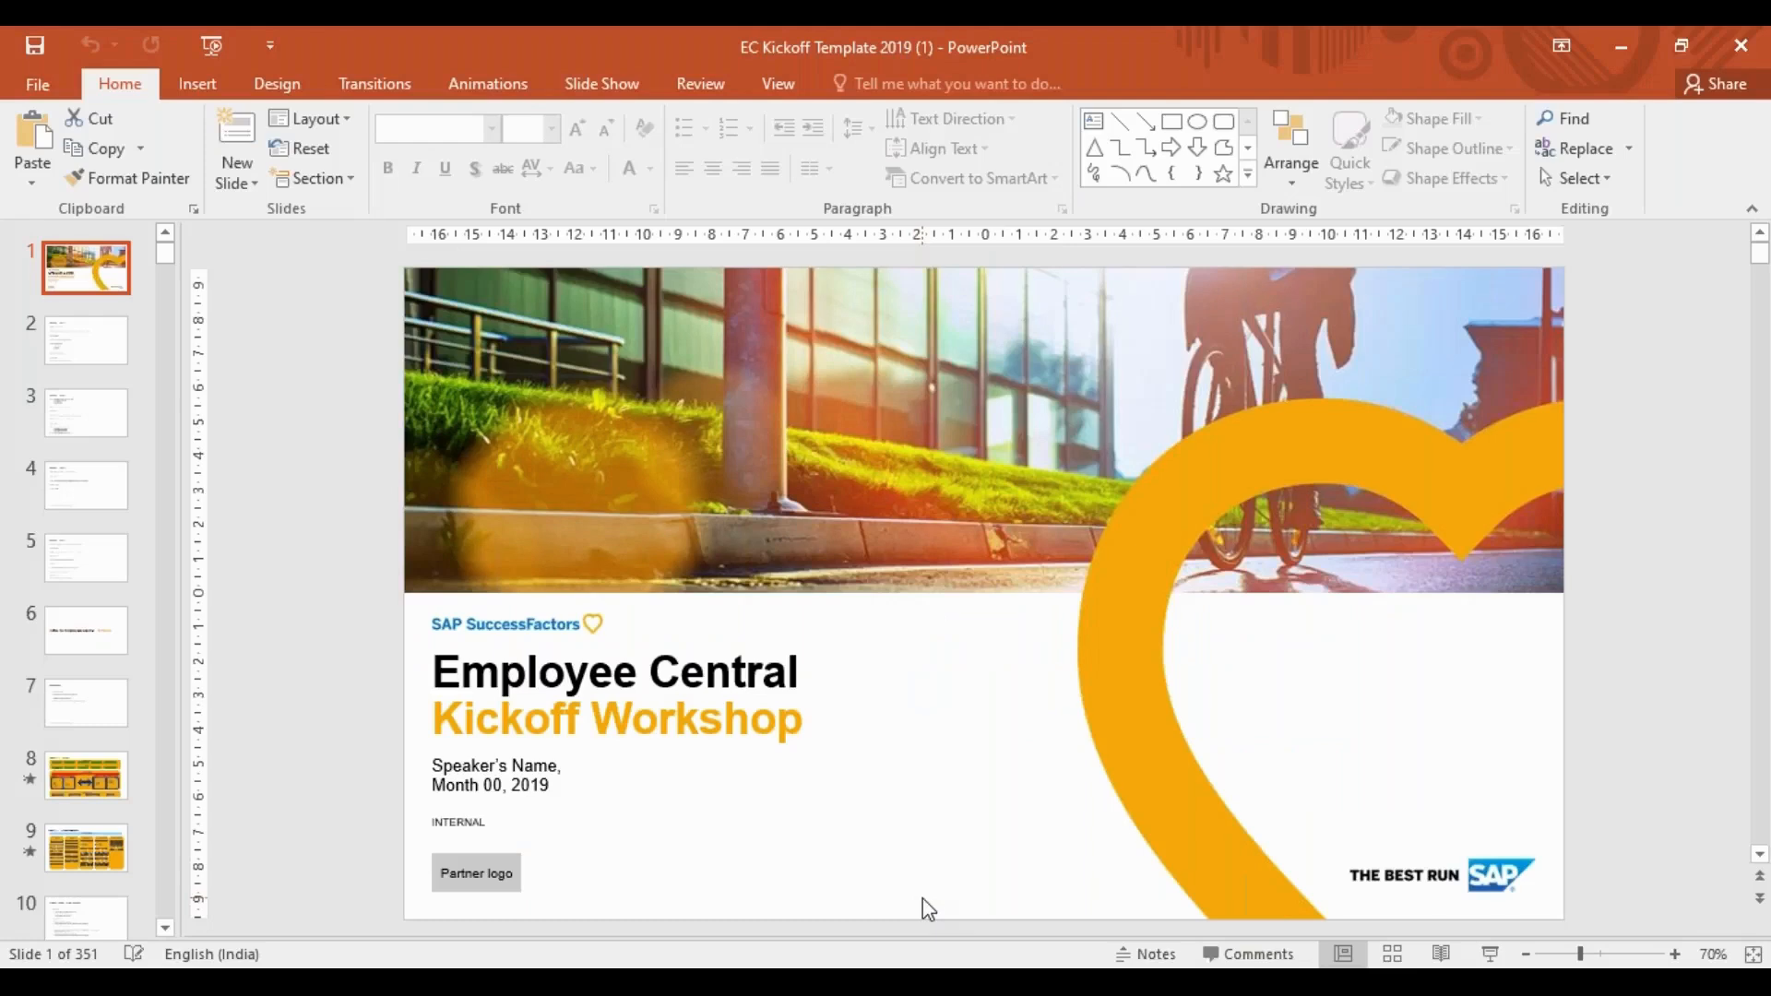